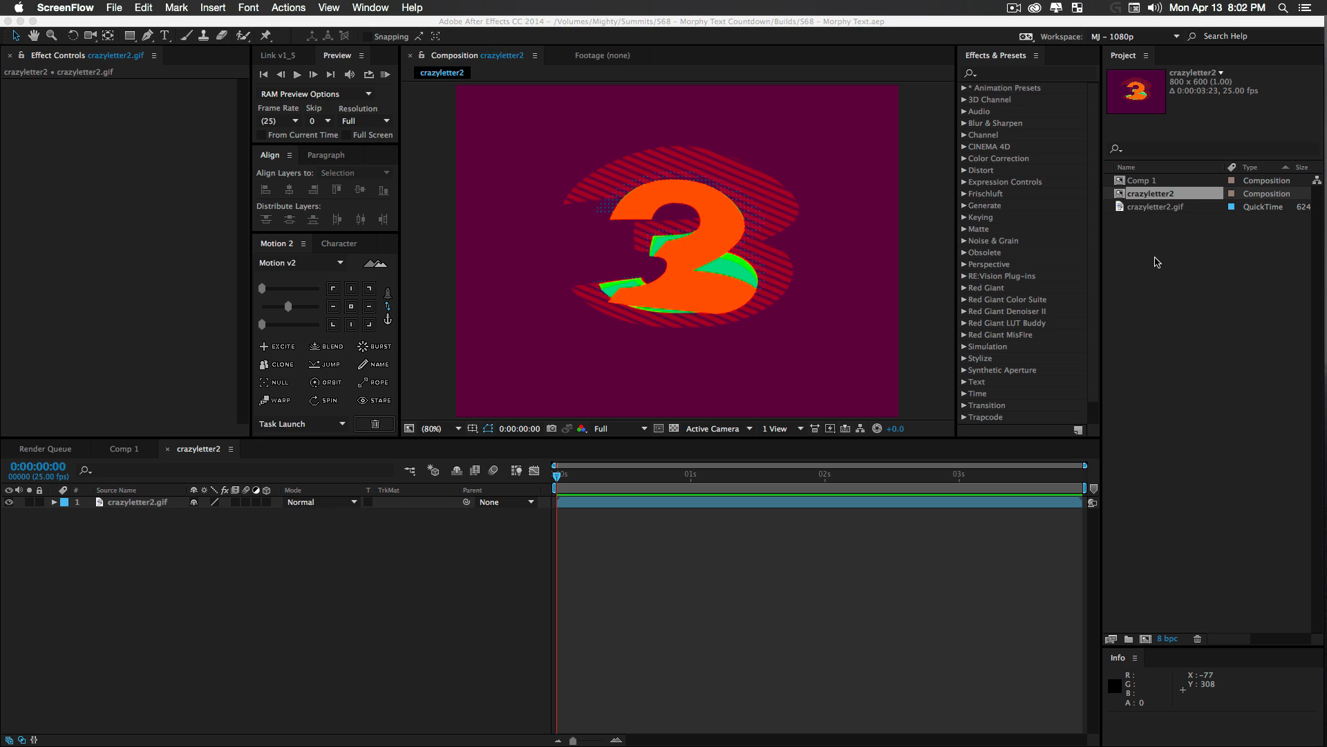
Play back the crazyletter2 reference animation in the timeline
click(320, 611)
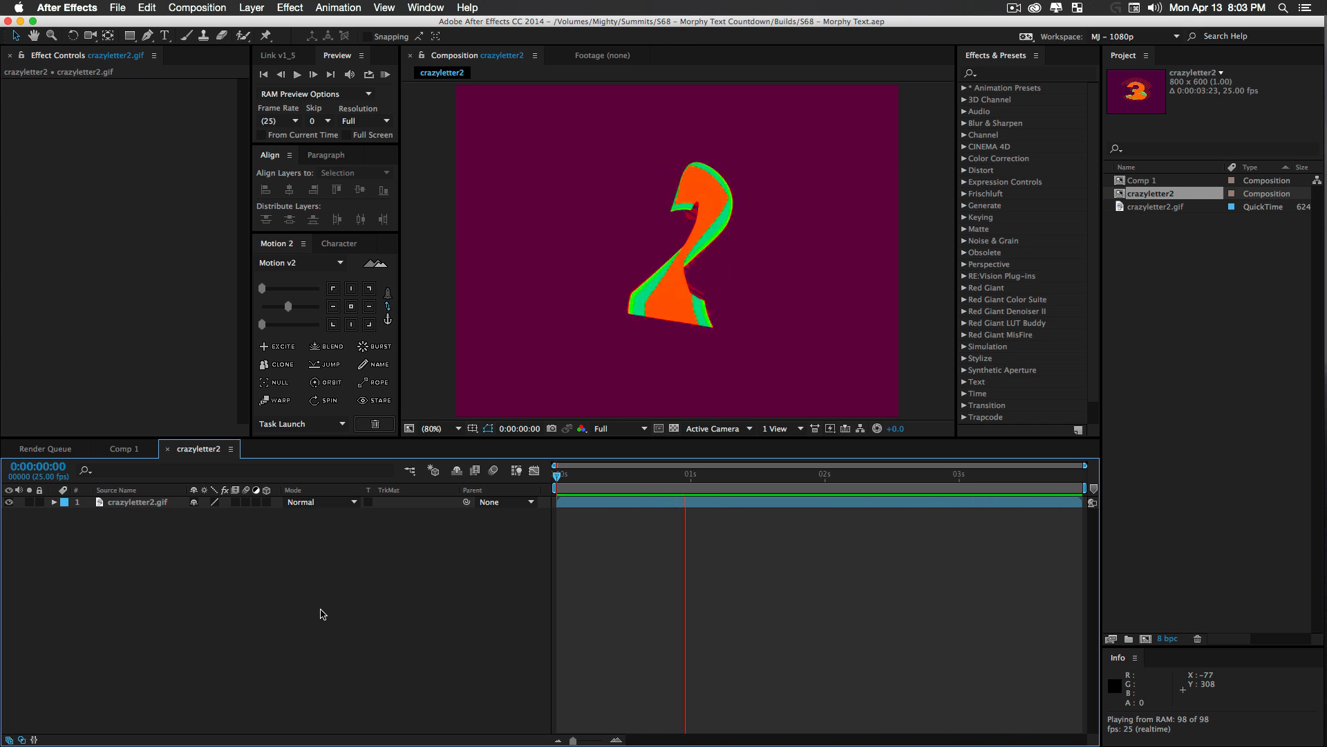
key(space)
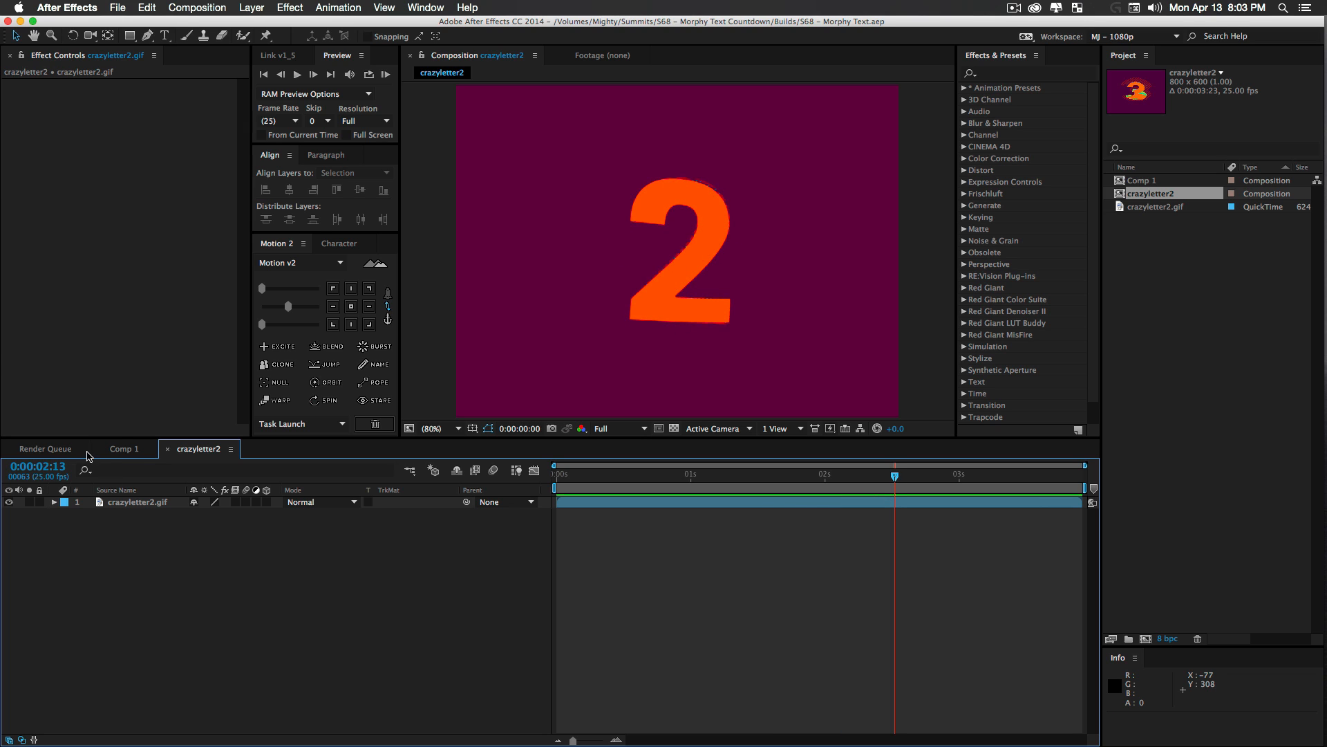
In Comp 1, create a paragraph text layer in the composition containing the numeral 3
click(123, 449)
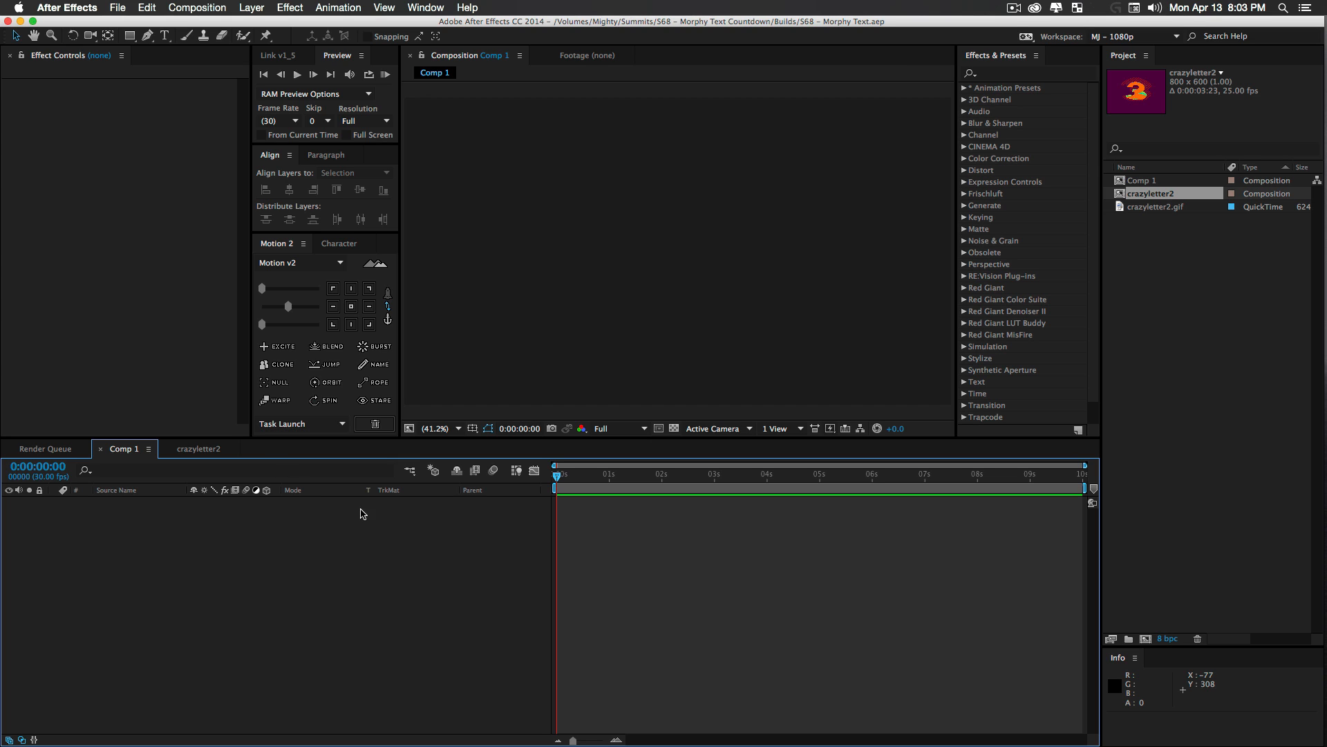
click(596, 303)
key(super+t)
drag(556, 156, 848, 345)
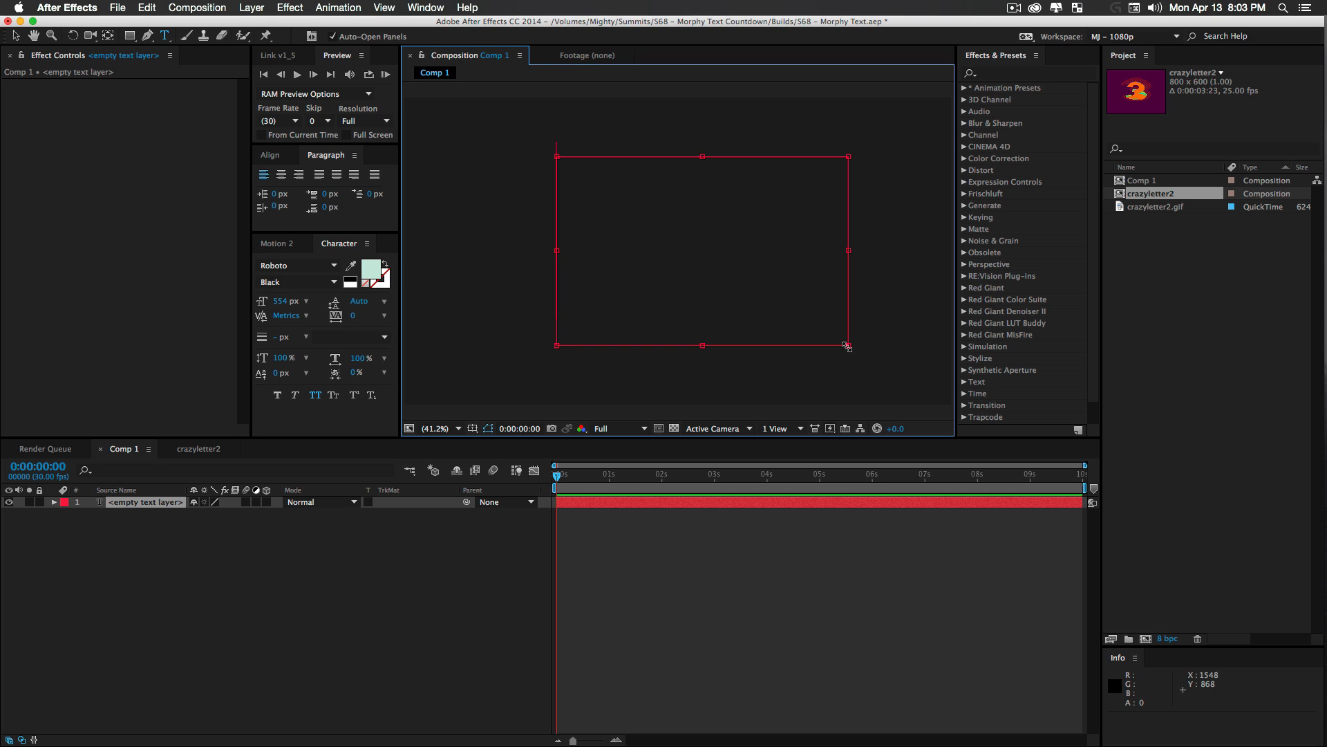
text(3)
click(231, 595)
Duplicate the 3 text layer and change the copy's text to 2
click(131, 502)
key(super+d)
double_click(101, 505)
text(2)
click(190, 623)
Duplicate the 2 text layer and change the copy's text to 1
click(115, 506)
key(super+d)
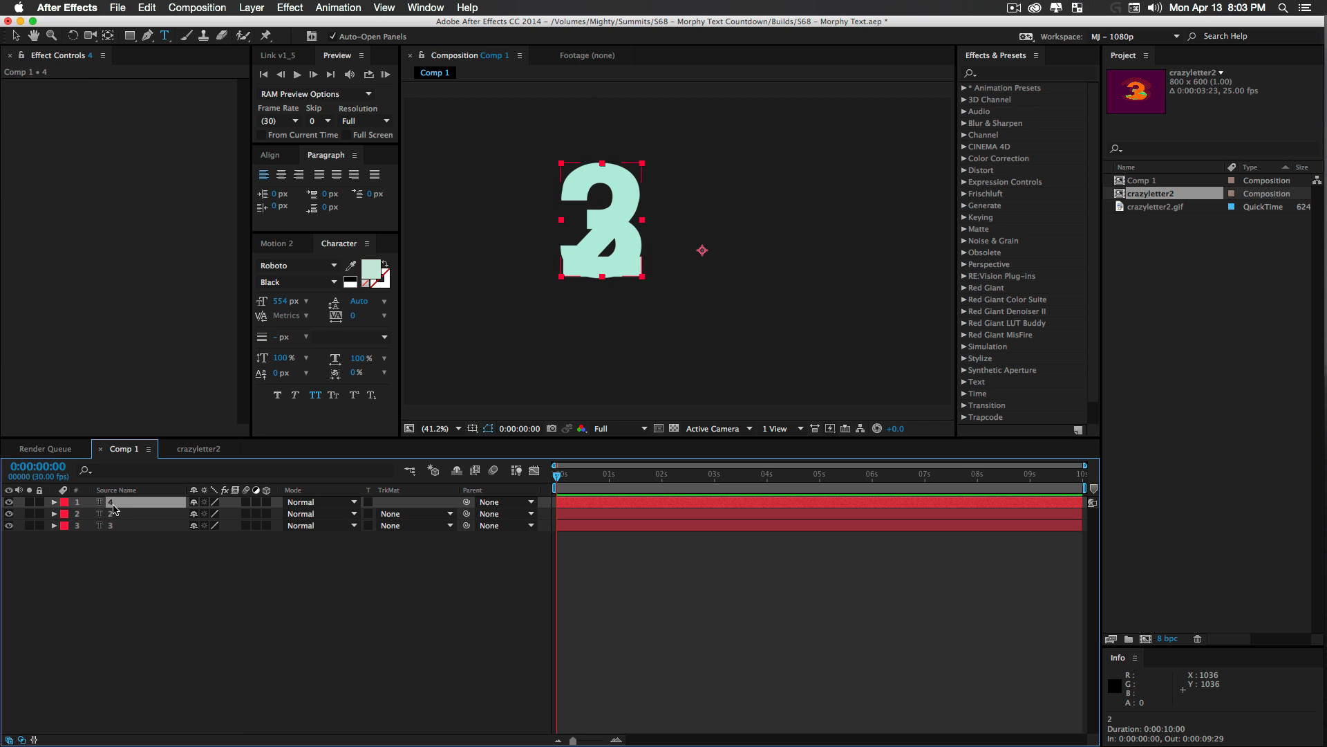
double_click(102, 507)
text(1)
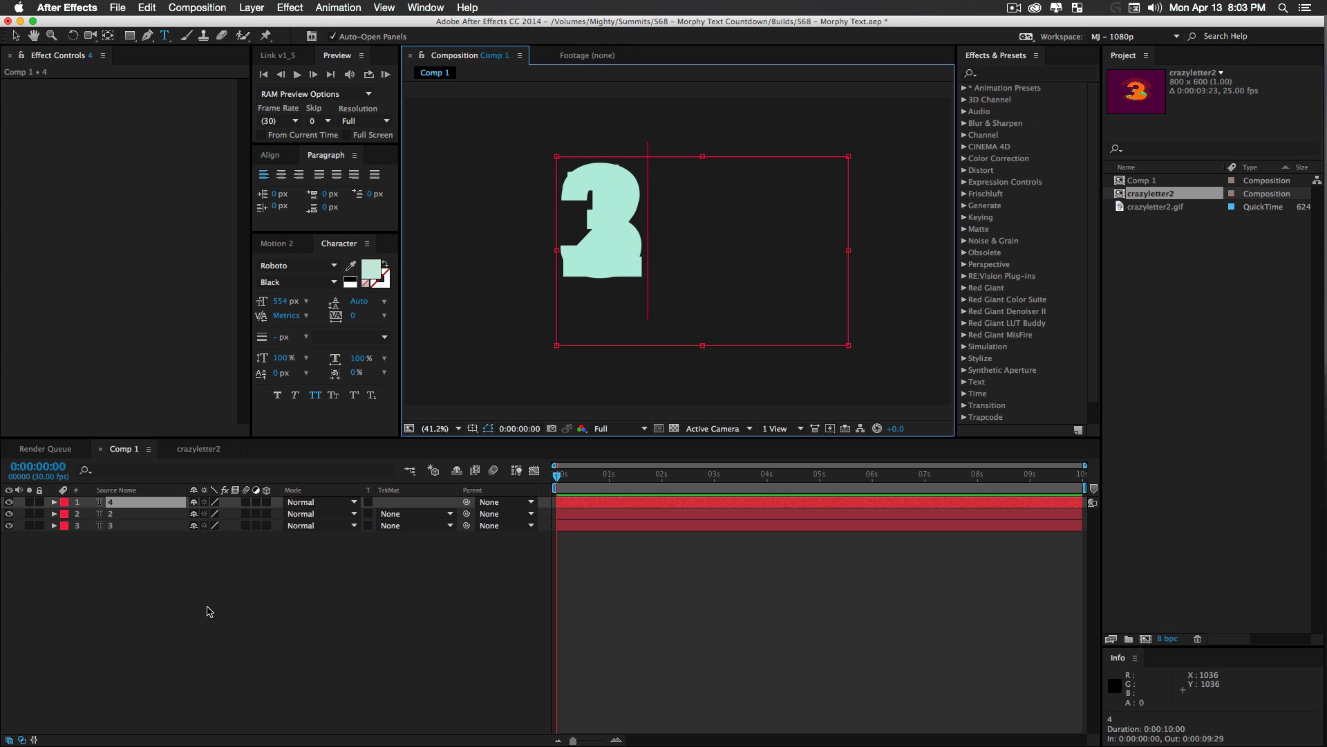
click(198, 603)
Centre the anchor points of all three numeral layers with the Motion 2 script
click(119, 528)
shift+click(115, 505)
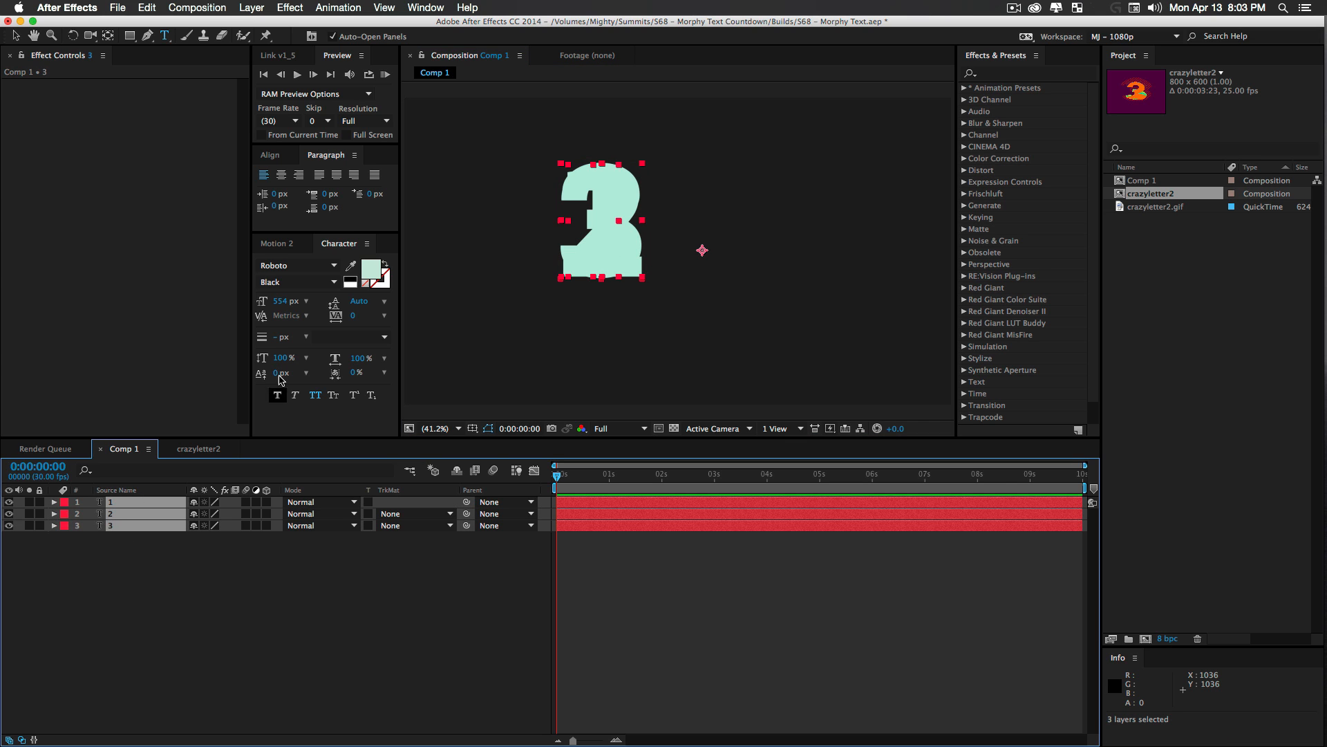
click(277, 243)
click(351, 306)
click(388, 311)
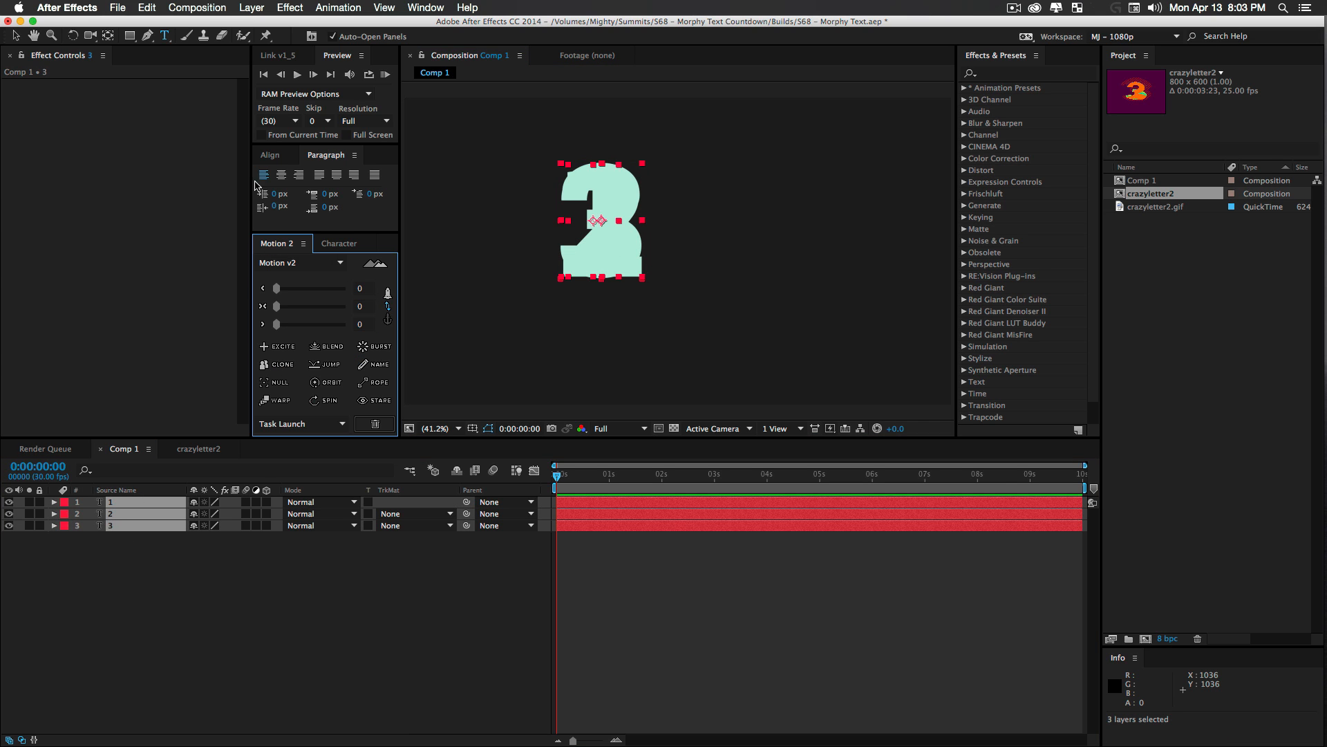
Align the three numeral layers horizontally and vertically to the centre of the composition
click(280, 160)
click(289, 189)
click(353, 172)
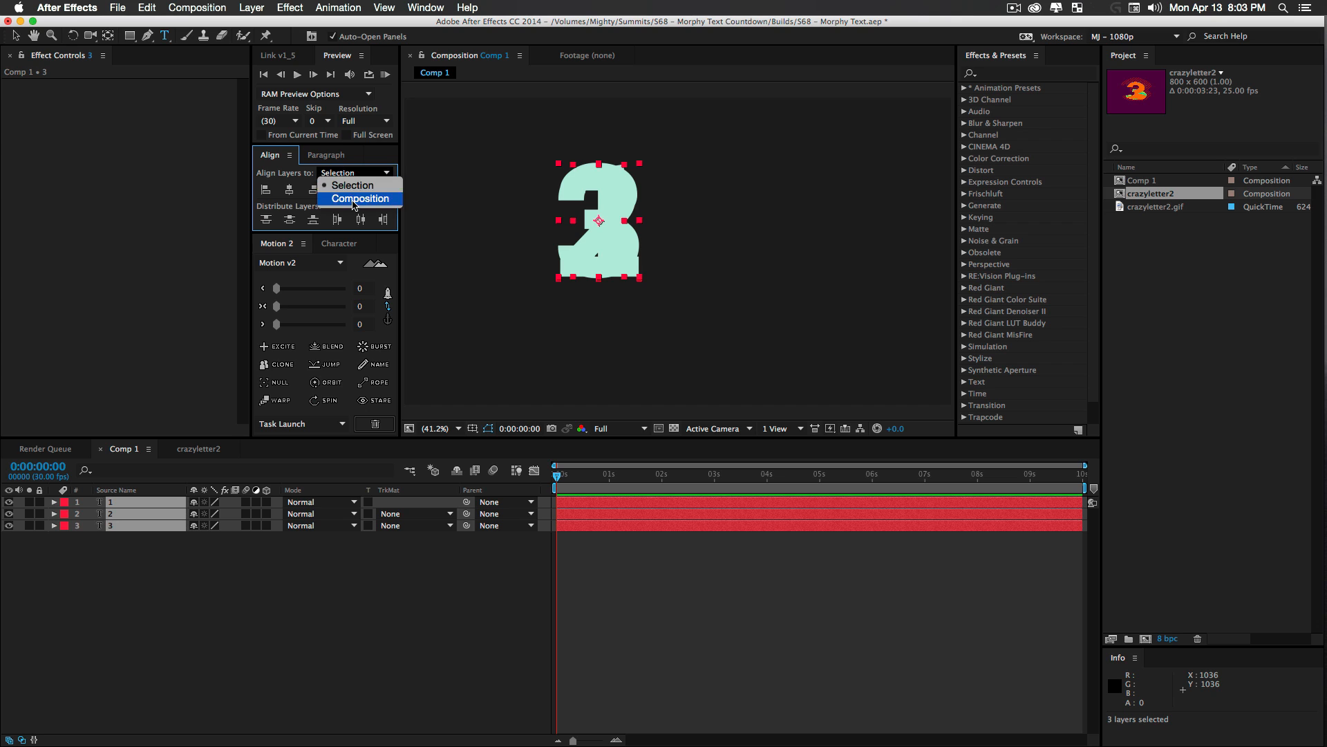
click(351, 199)
click(289, 190)
click(360, 190)
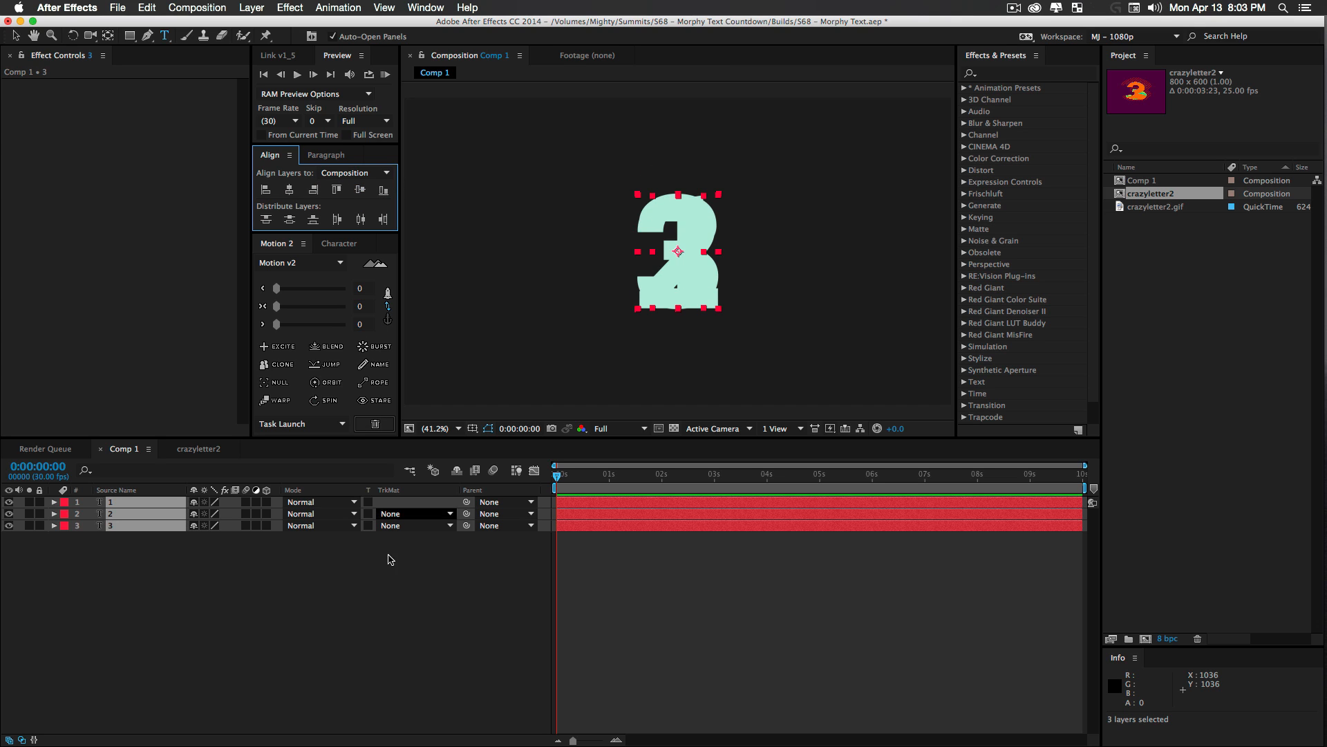
click(318, 620)
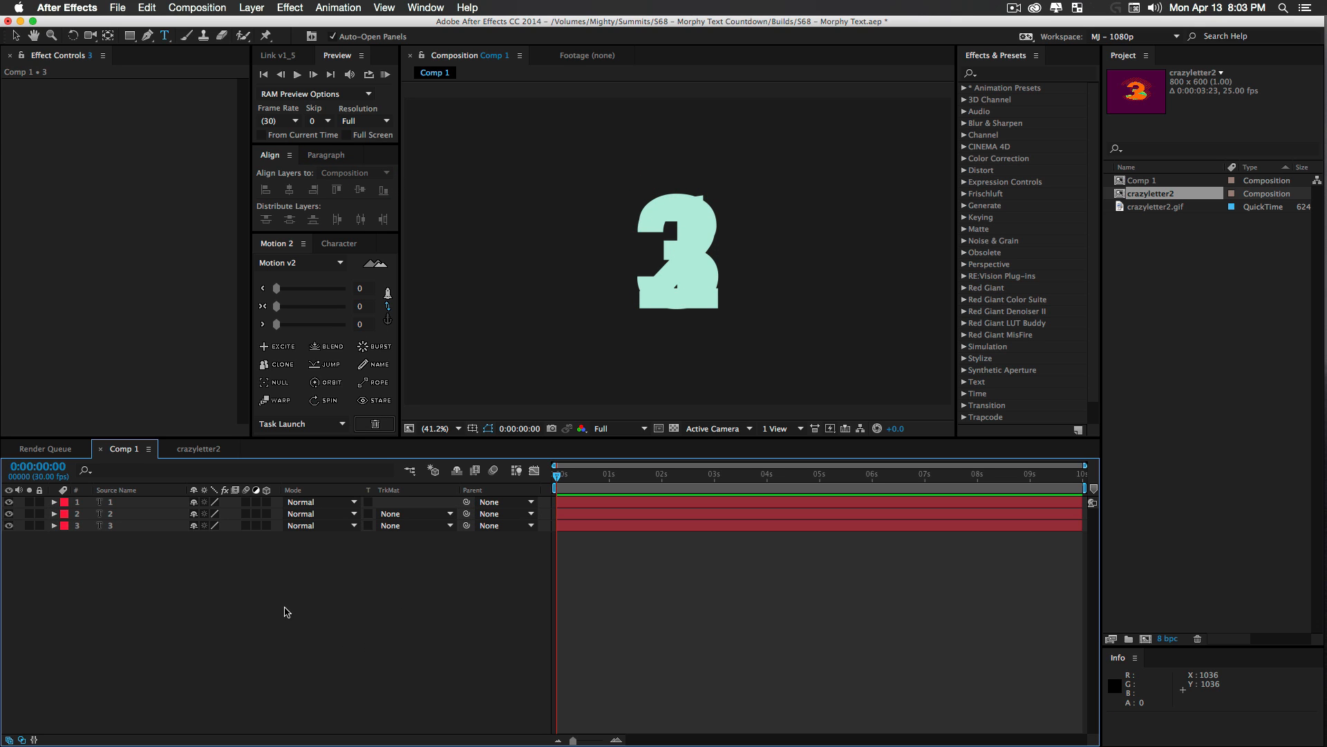
Hide text layers 1 and 2, leaving only the 3 showing
click(9, 514)
drag(10, 514, 9, 502)
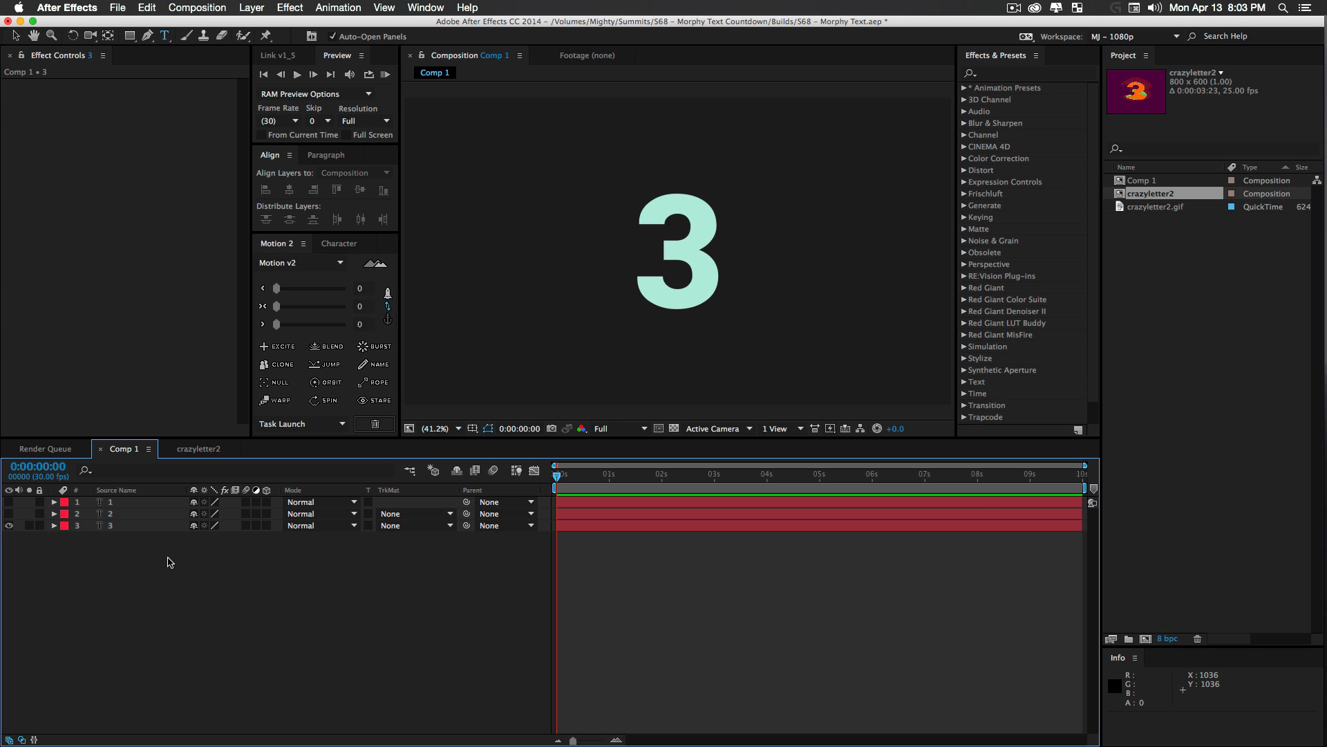
right_click(131, 526)
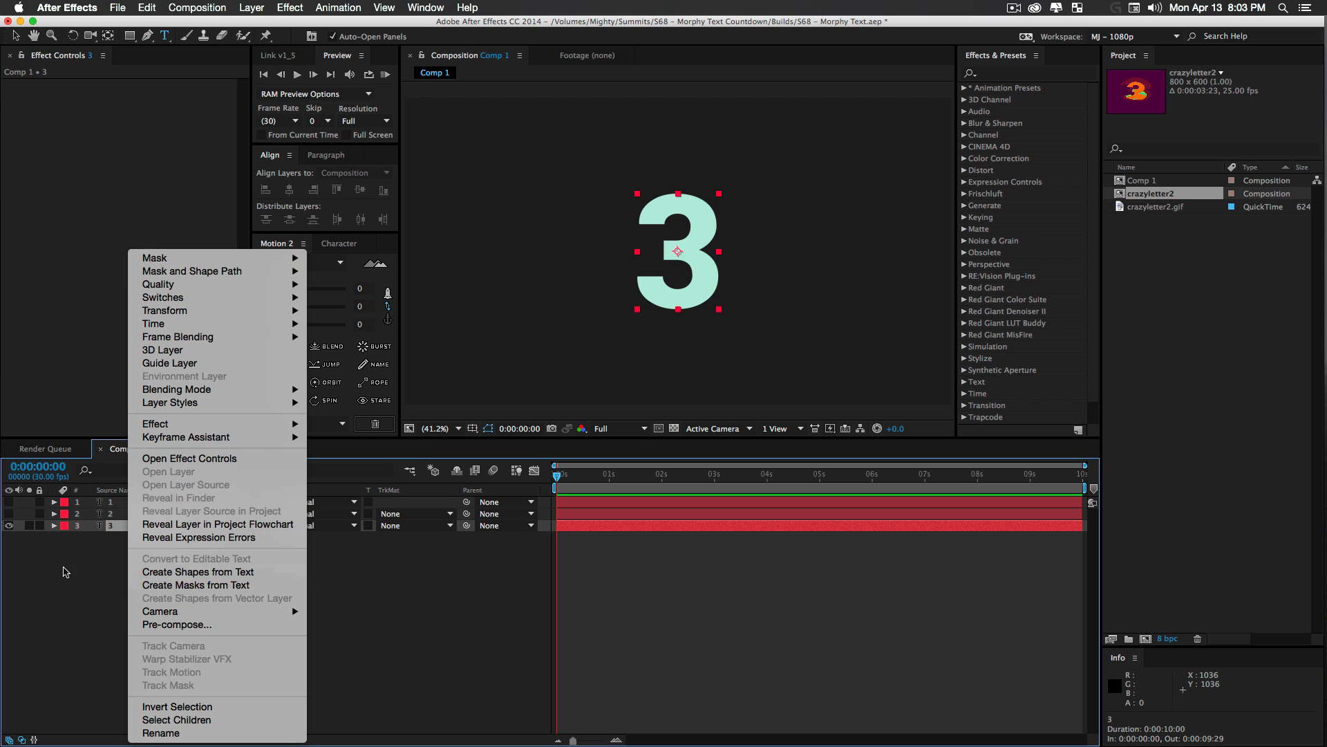
click(64, 571)
click(94, 574)
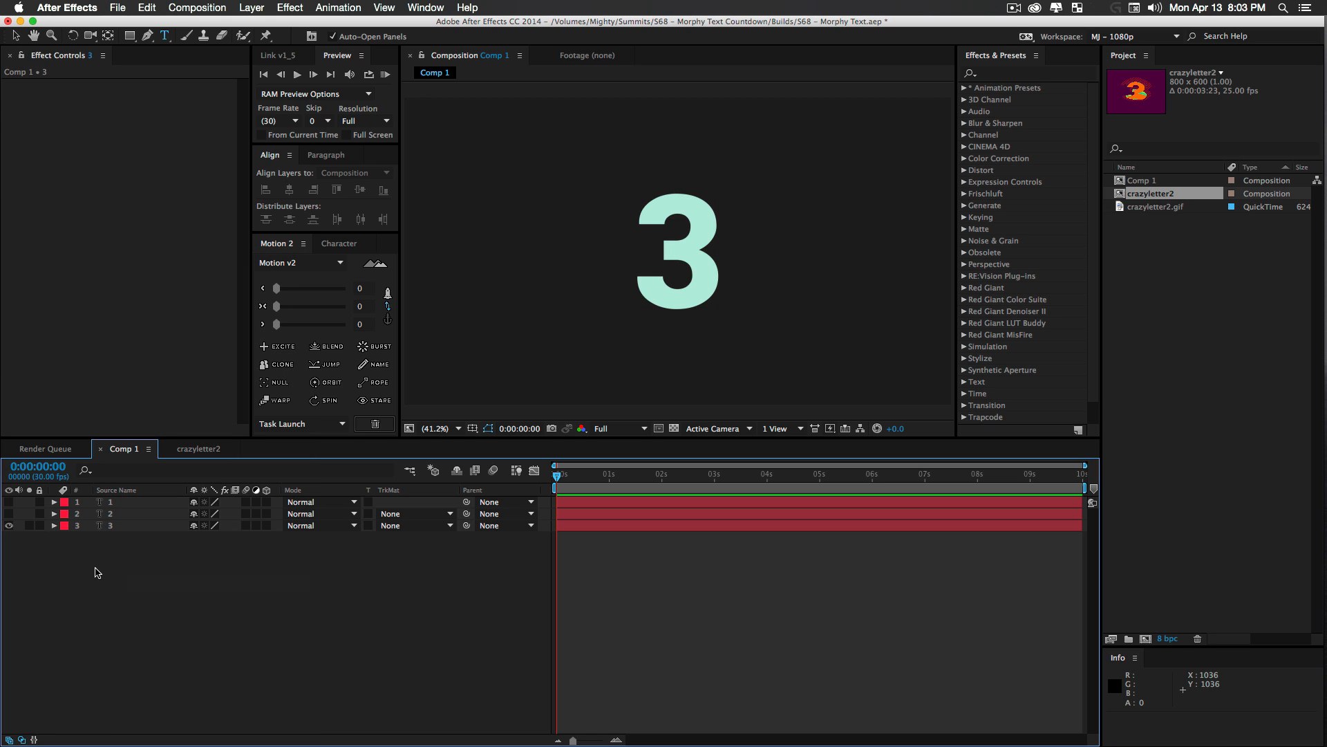
Lock the 3 text layer so it can serve as a tracing guide
click(40, 525)
key(z)
click(681, 278)
click(687, 250)
click(685, 257)
Set the Pen tool to draw with no fill and a solid blue stroke
key(g)
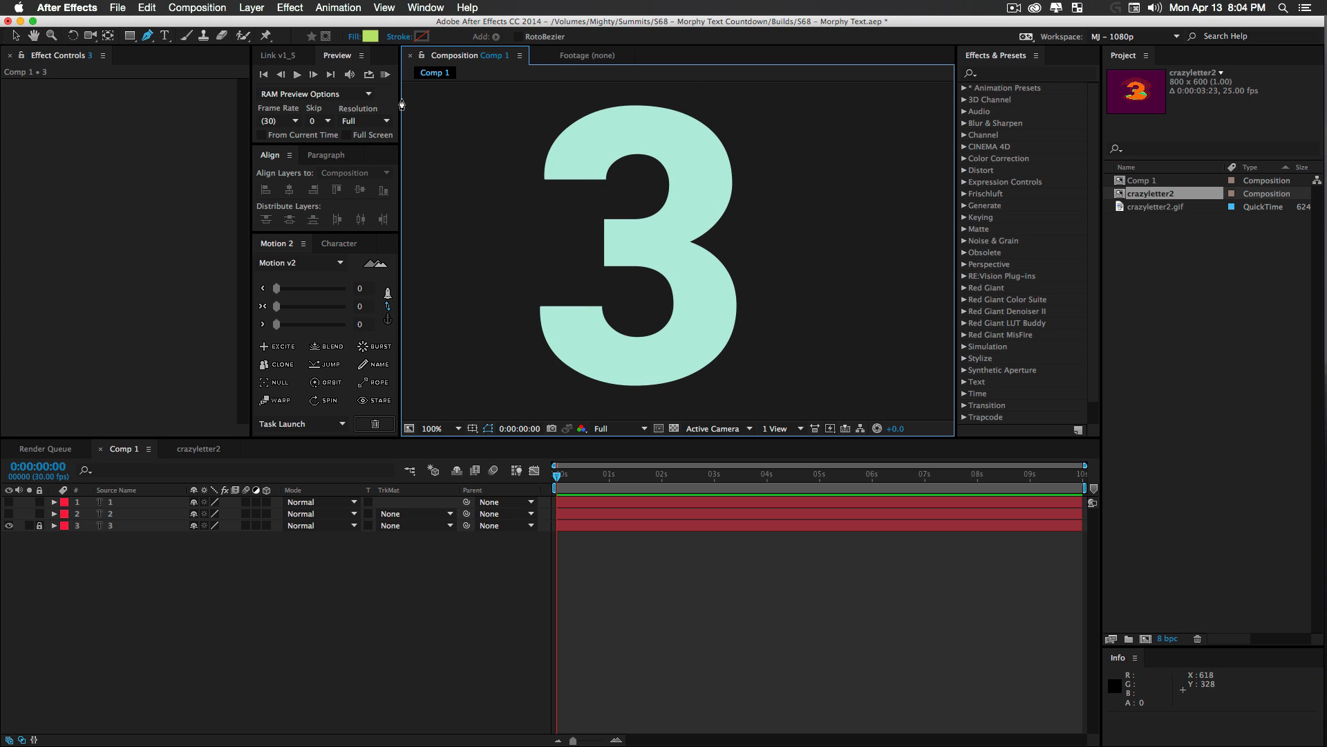
click(369, 36)
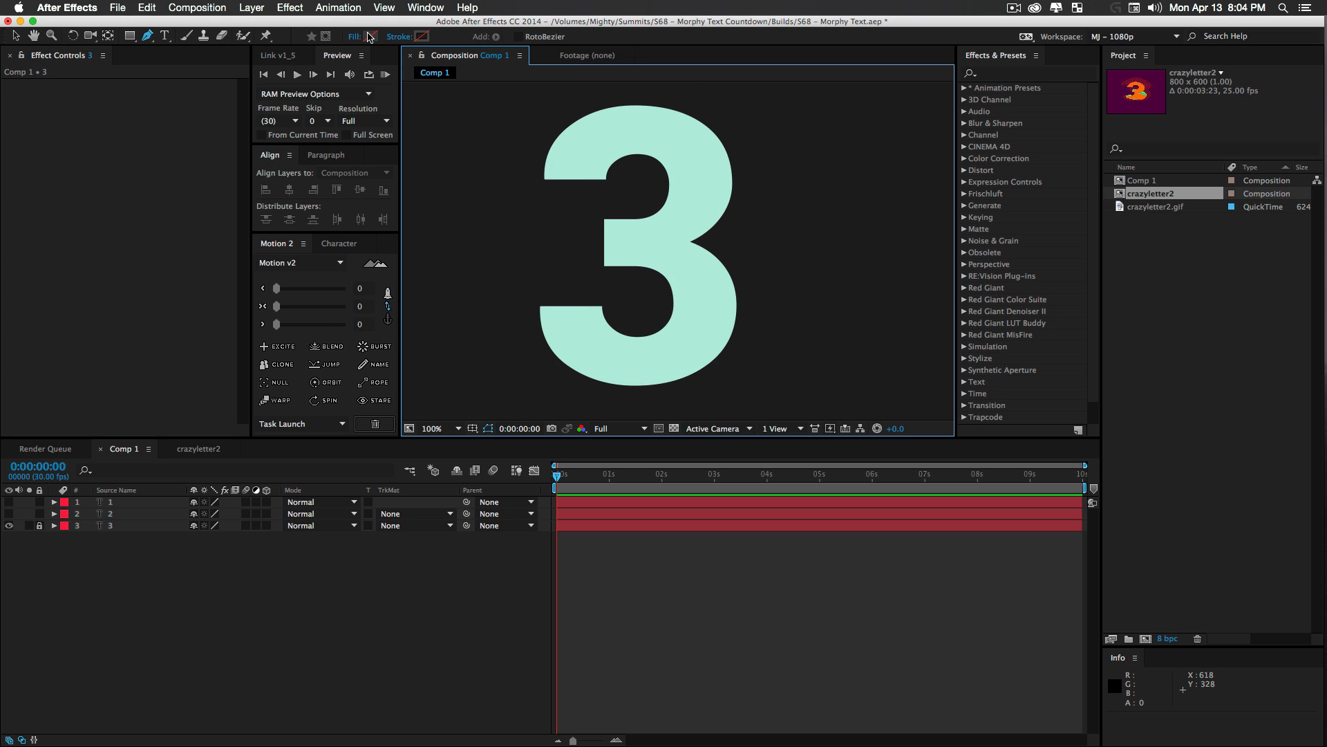
alt+click(423, 37)
click(421, 36)
mouse_move(380, 220)
mouse_down()
mouse_move(386, 242)
mouse_move(309, 184)
mouse_up()
click(470, 184)
Trace the outer contour of the 3 with the Pen tool, from its lower-left terminal around the right side to the top
click(602, 306)
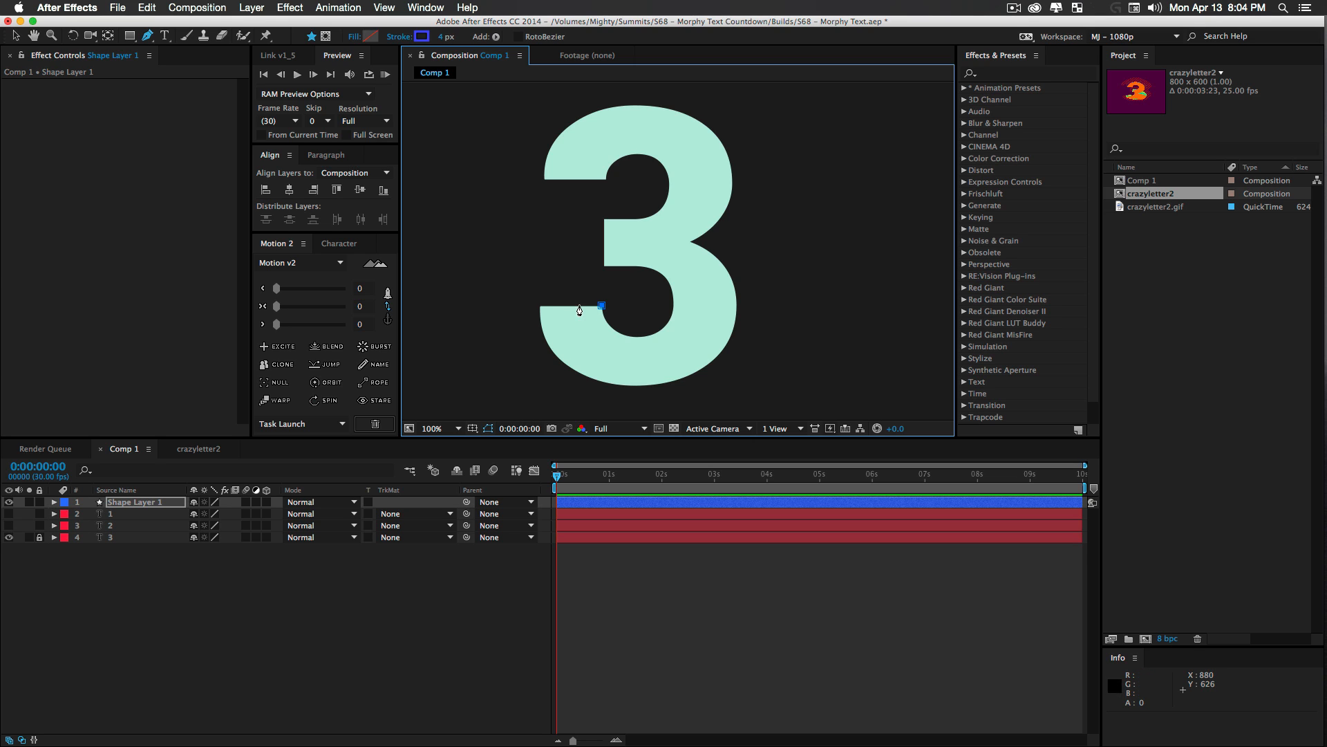
click(539, 305)
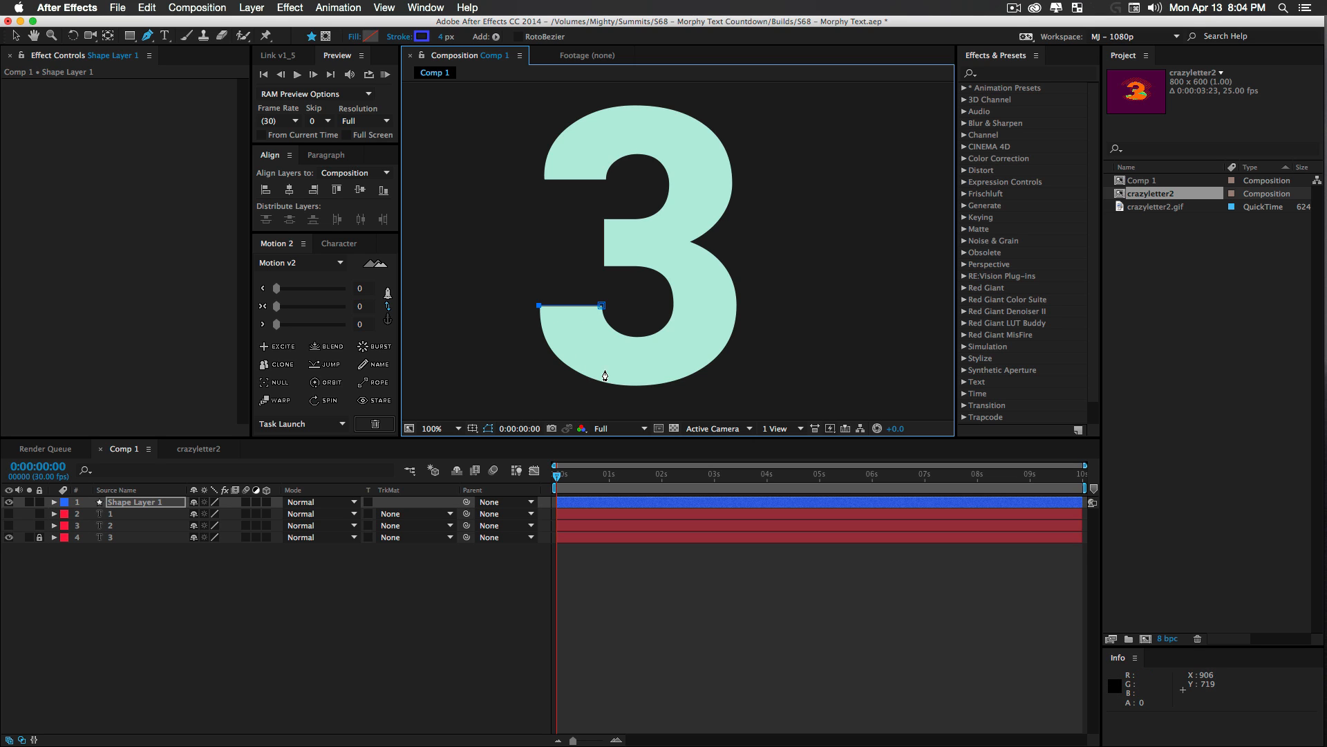
click(628, 387)
drag(631, 392, 722, 399)
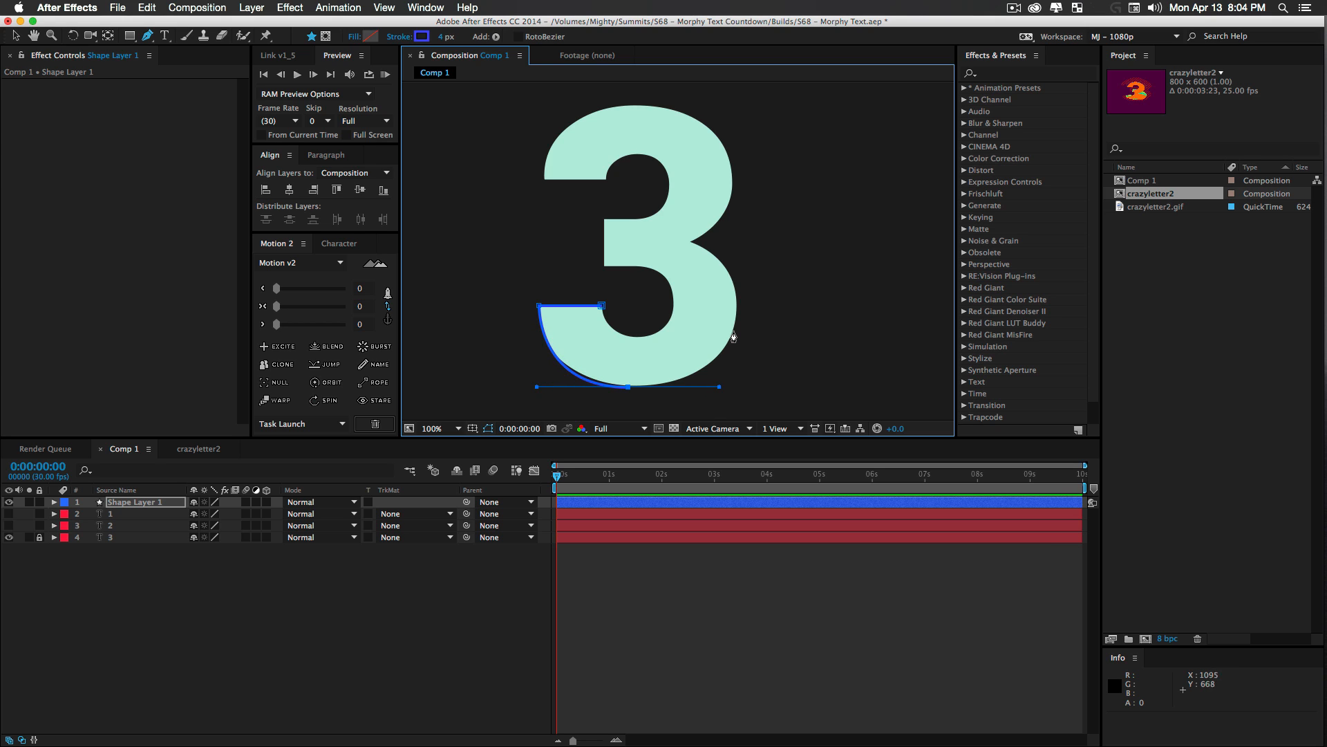
drag(736, 319, 739, 301)
drag(692, 242, 726, 239)
drag(734, 180, 732, 171)
drag(635, 108, 549, 121)
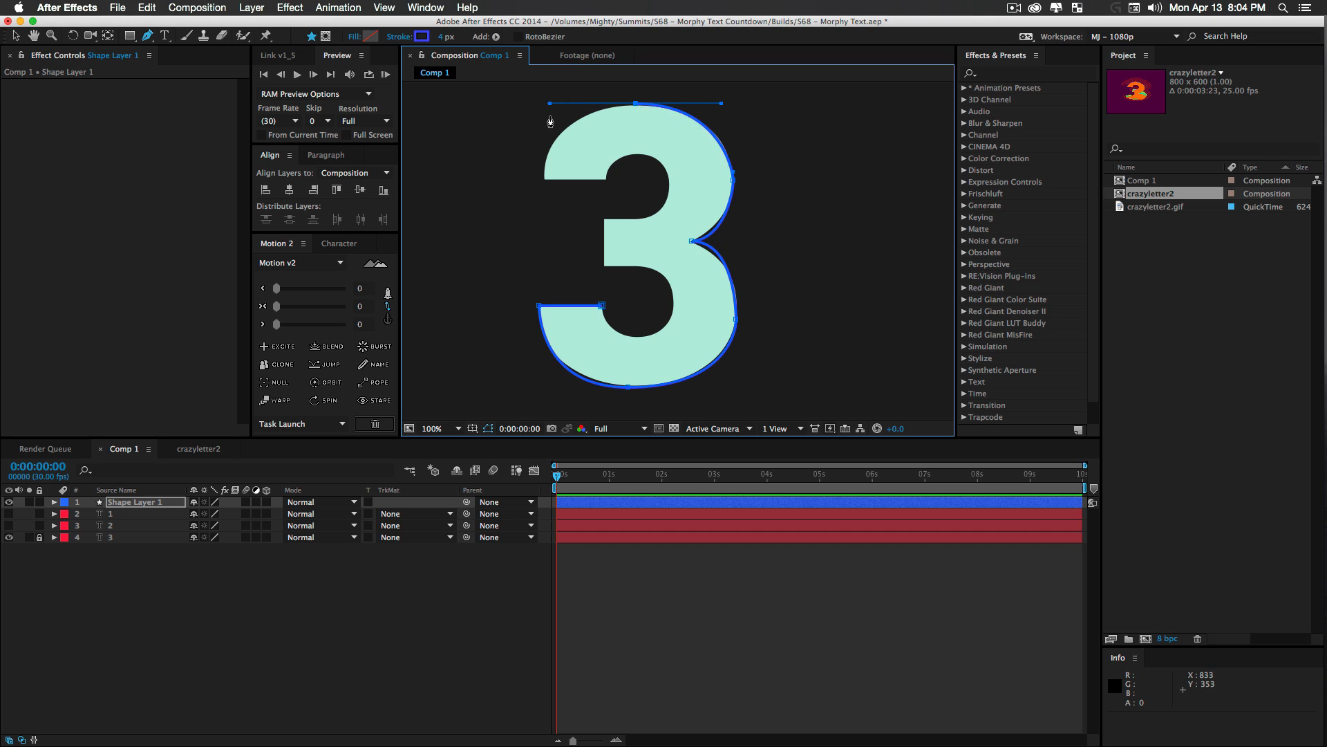
Trace the upper-left terminal and inner contour of the 3, and close the path at its starting point
drag(544, 177, 669, 198)
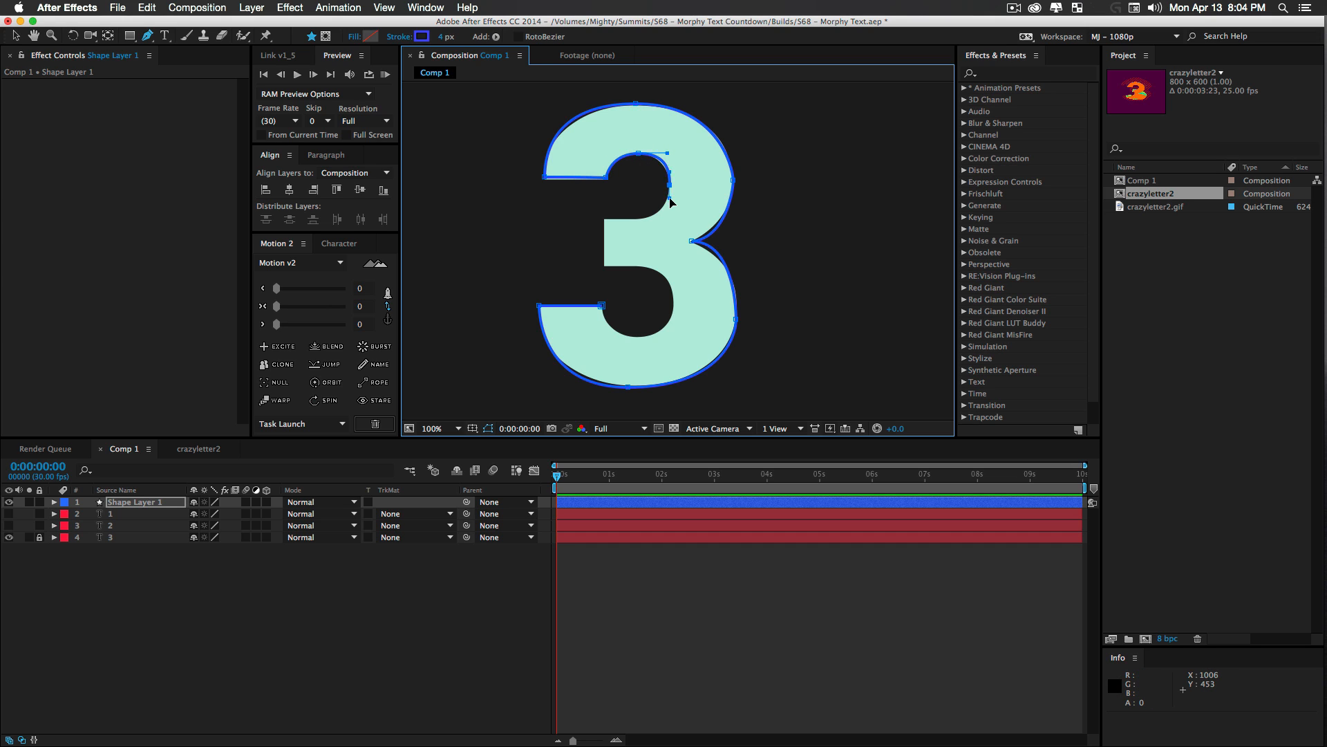
click(638, 217)
click(603, 218)
click(602, 264)
drag(672, 295, 618, 345)
click(601, 305)
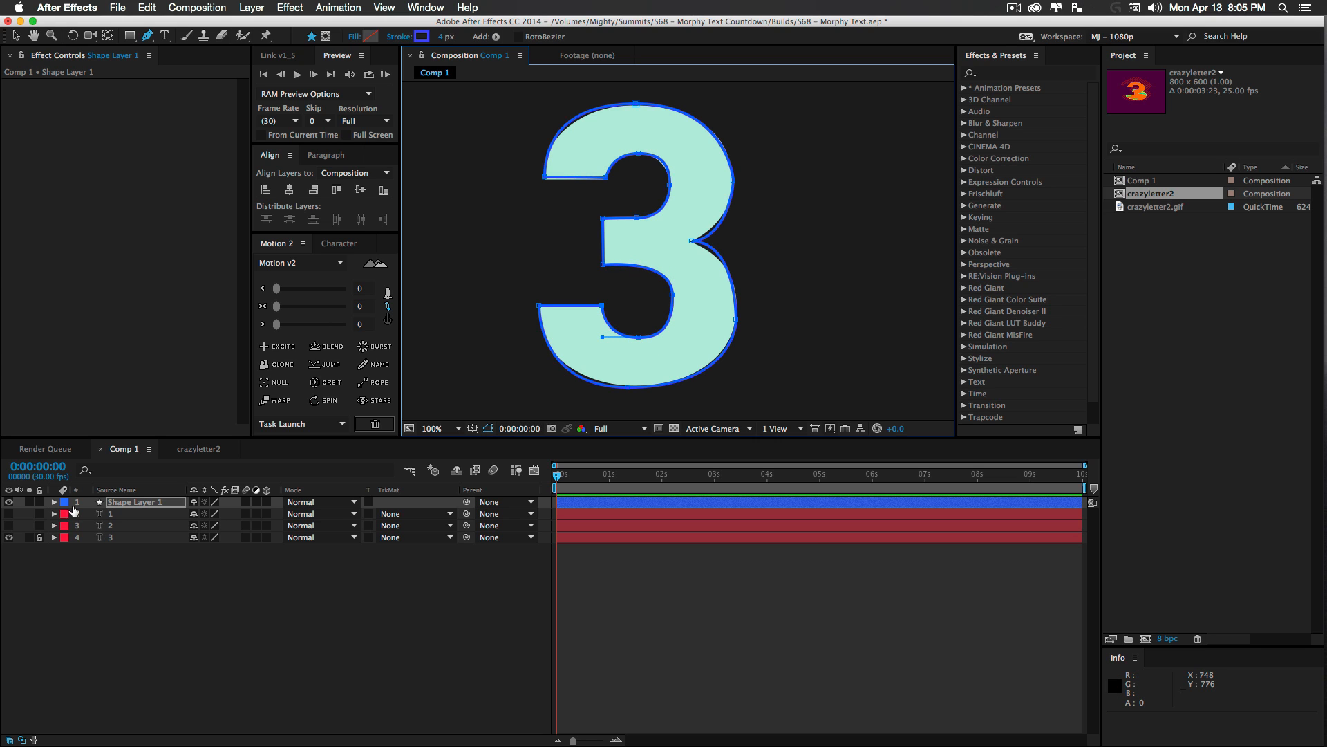
Enable keyframing for Shape Layer 1's Path at 0:00:00:00 and display only the layer's animated properties
click(121, 505)
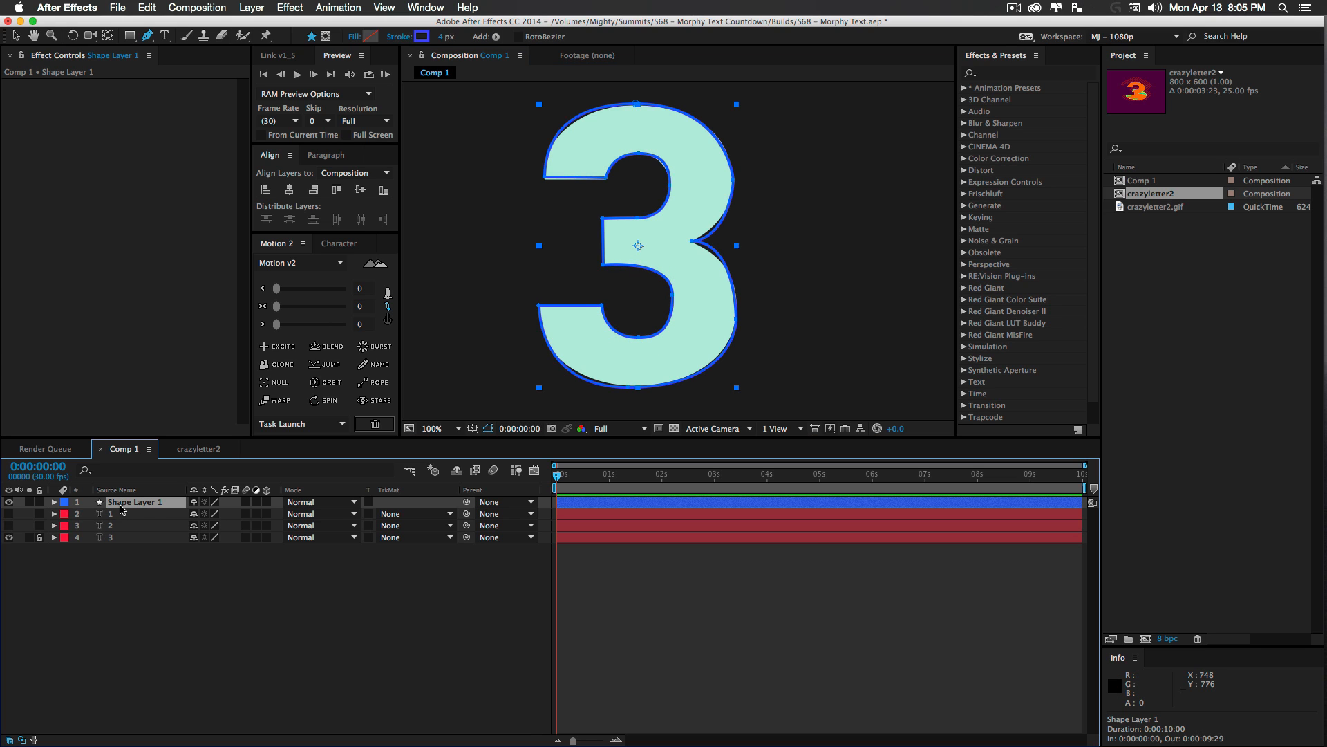
super+click(54, 502)
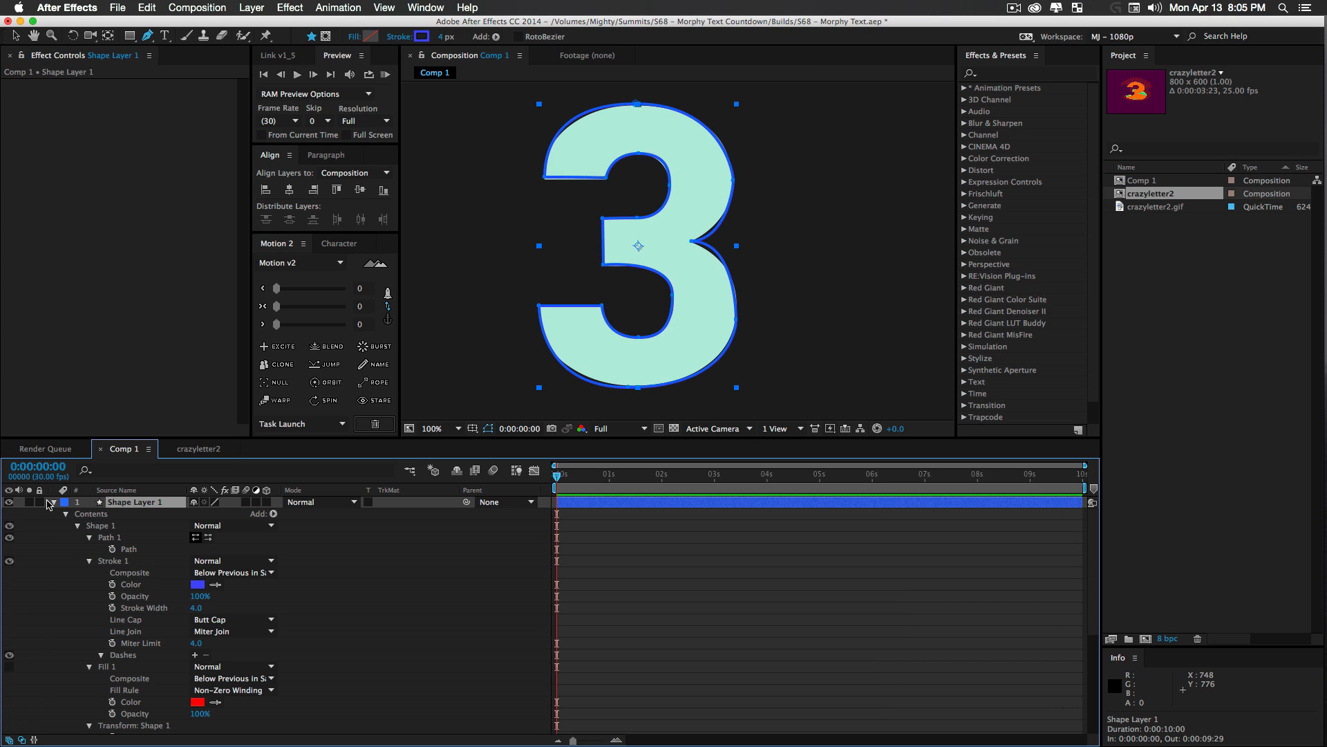
click(113, 549)
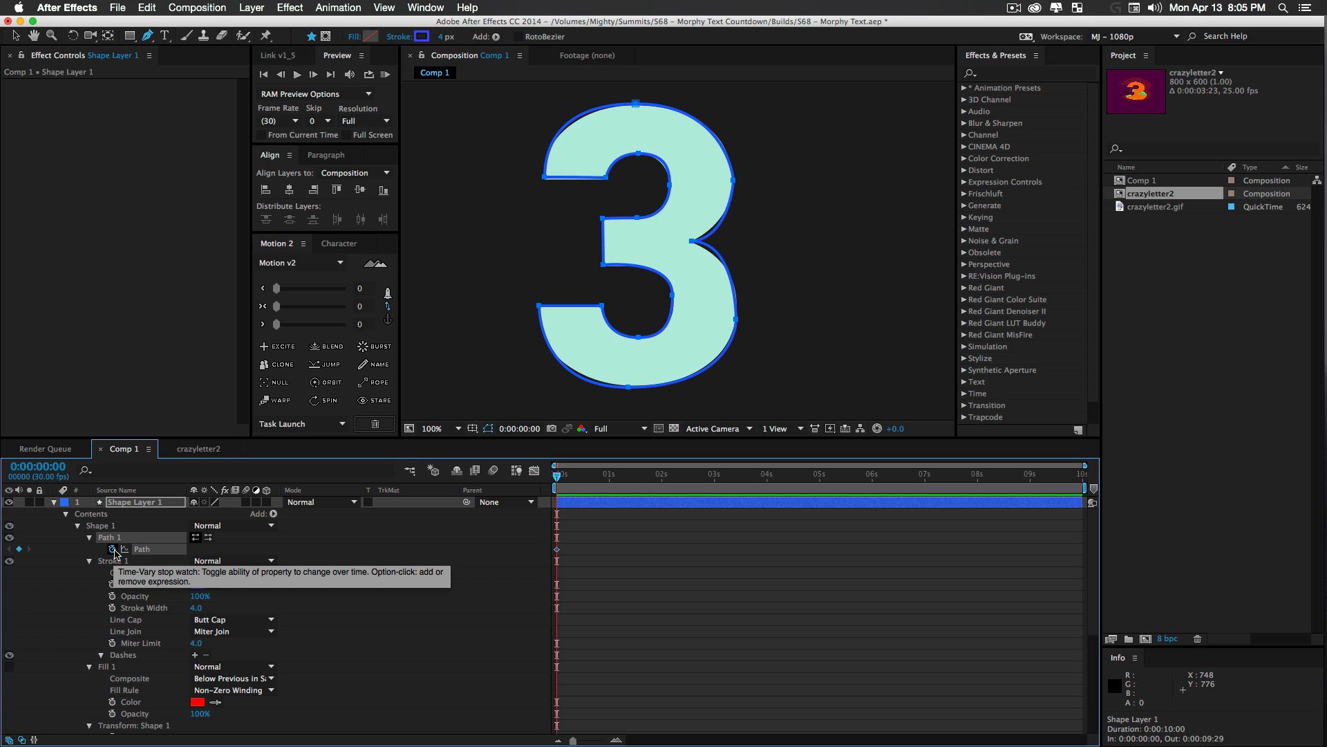
key(u)
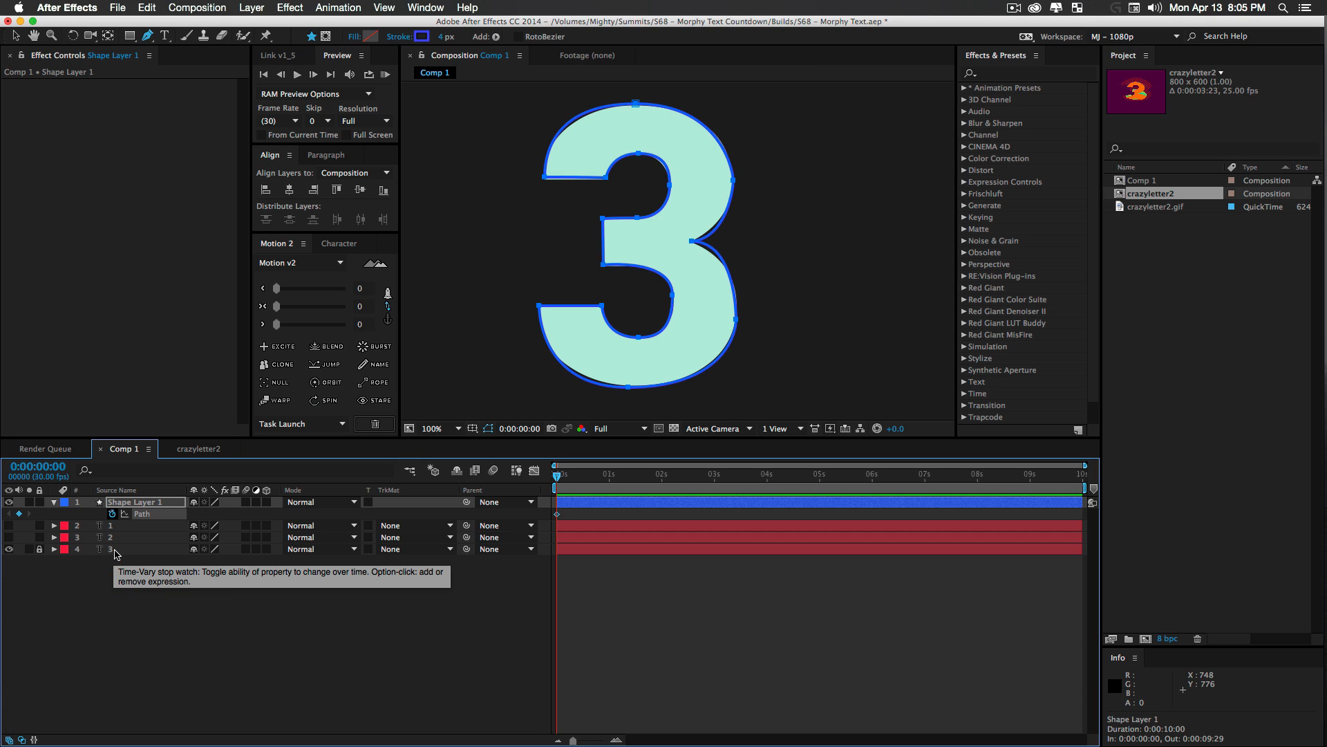
Hide the 3 text layer, show the 2 as the guide, and lock the 2 and 1 layers
click(9, 549)
click(9, 537)
click(40, 537)
click(39, 525)
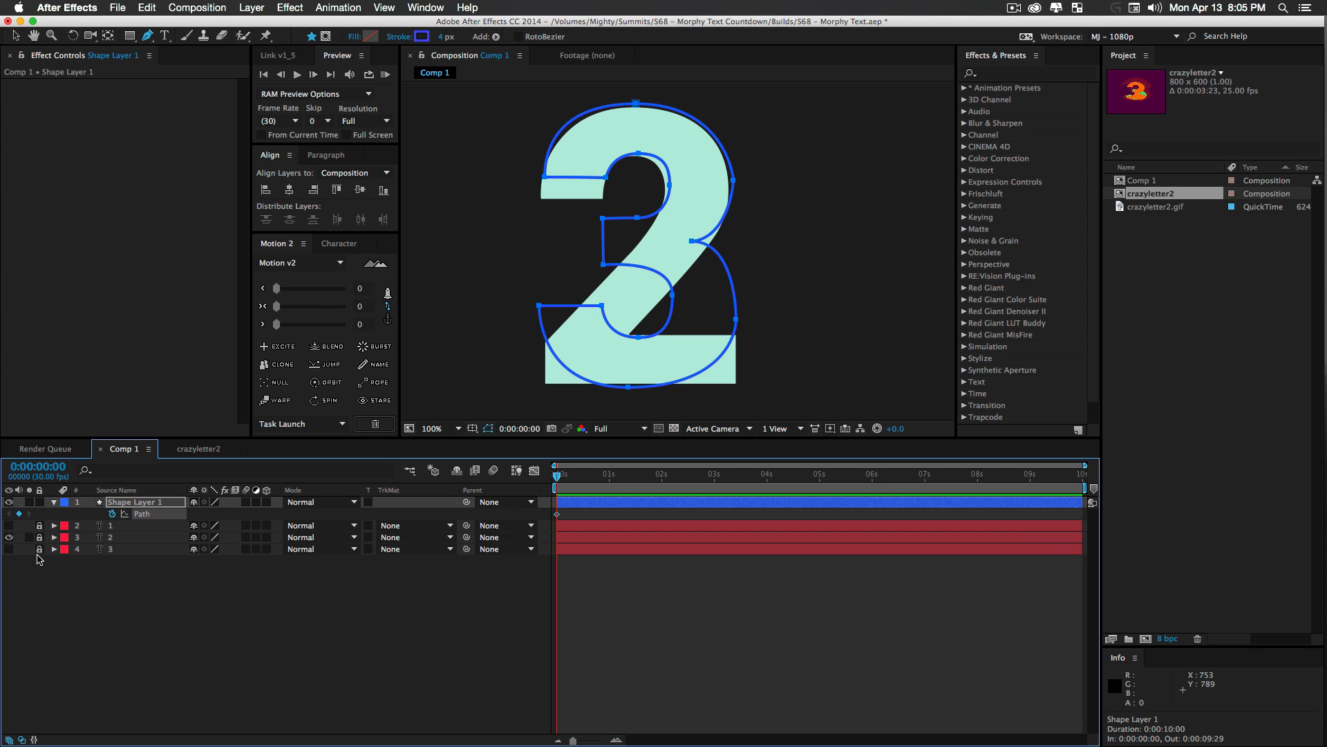
At 0:00:00:29, reshape the lower part of the path around the base of the 2, making its bottom-right point a corner
drag(578, 493, 607, 480)
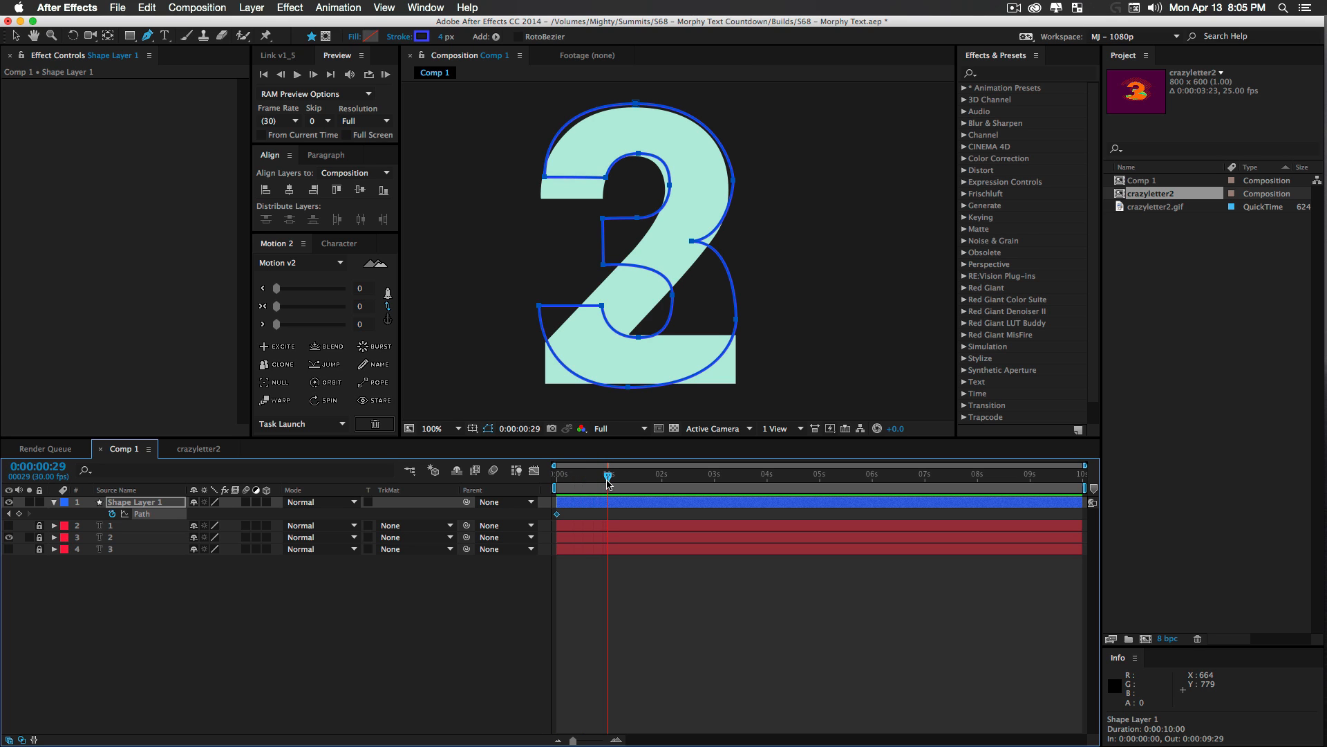
click(160, 514)
key(v)
click(626, 386)
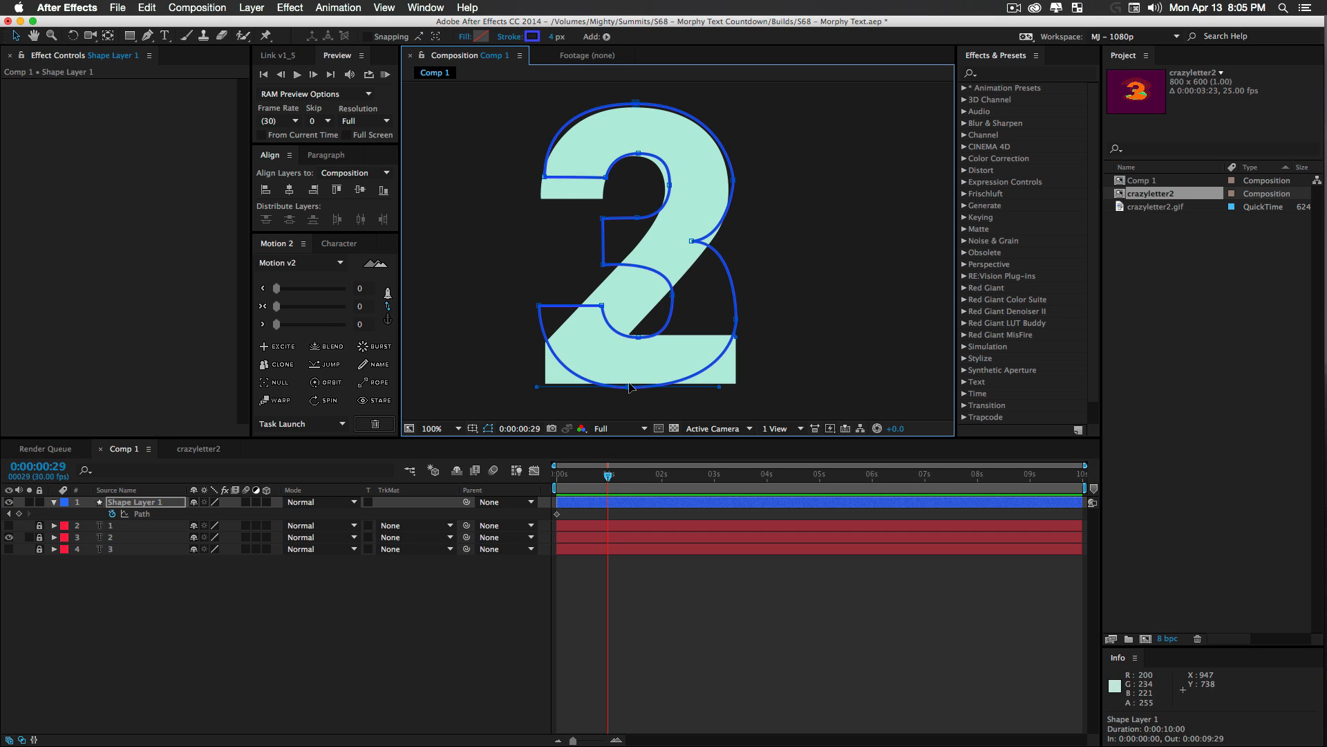
drag(629, 388, 727, 389)
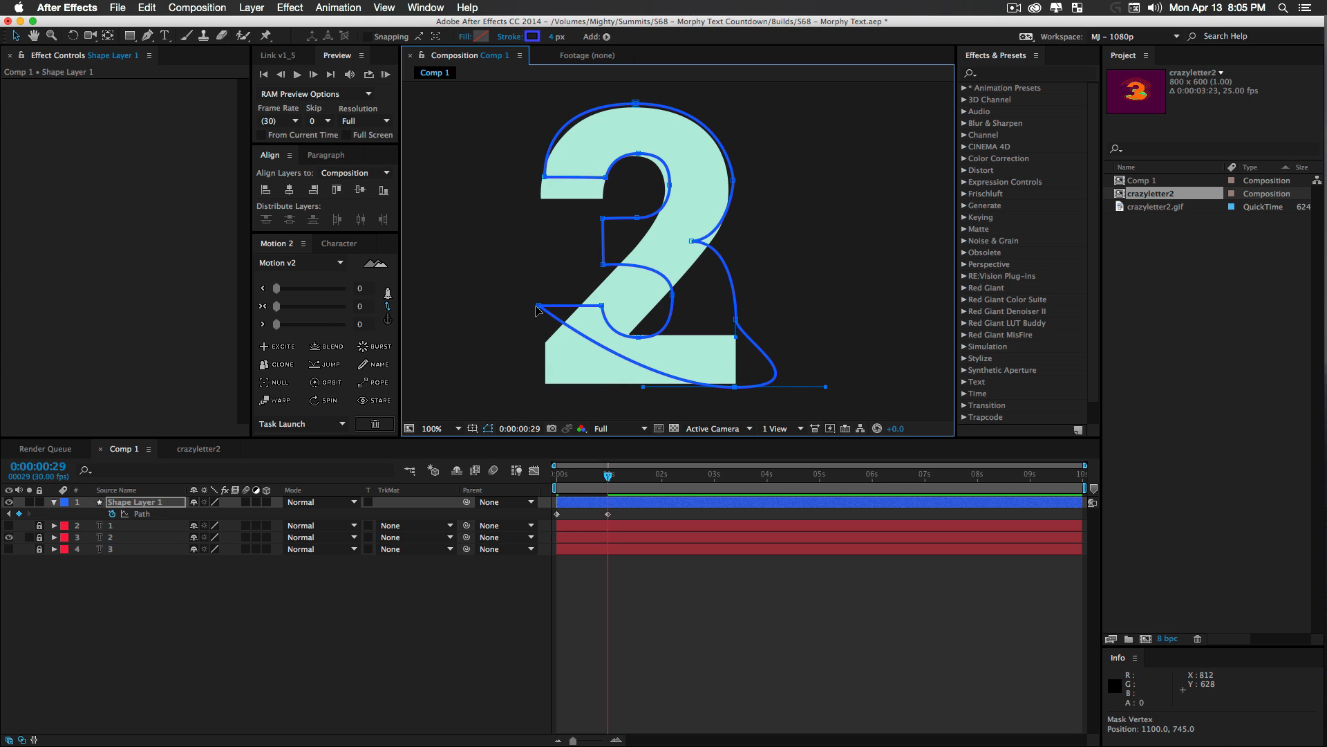
drag(537, 307, 539, 383)
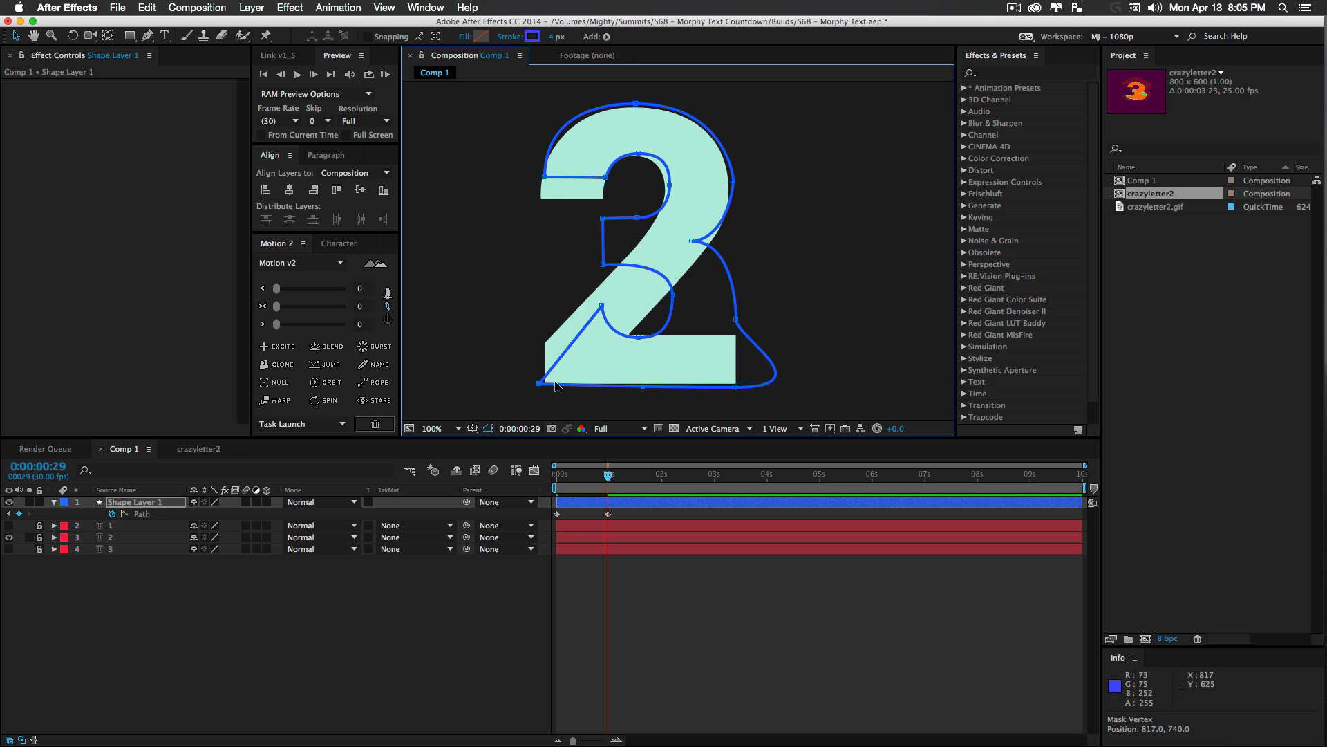
drag(601, 304, 539, 342)
drag(637, 337, 598, 288)
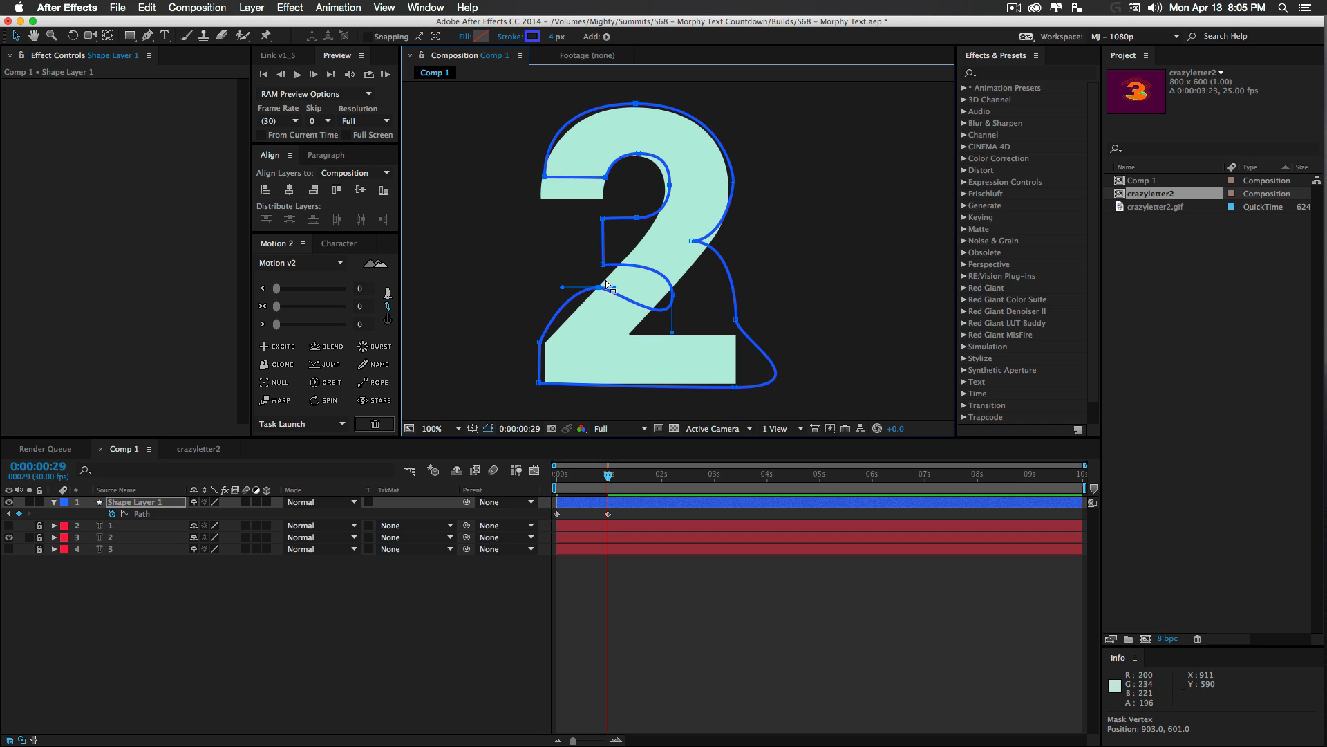
drag(735, 320, 736, 336)
alt+super+click(734, 386)
Move the path's vertices onto the inner corner above the base, the right curve and the upper hook of the 2
drag(672, 295, 625, 251)
drag(692, 240, 631, 334)
drag(733, 180, 734, 191)
drag(545, 177, 541, 199)
drag(607, 178, 602, 198)
drag(639, 154, 632, 158)
drag(669, 185, 662, 189)
Place the remaining inner vertices along the left edge of the 2's diagonal stem
drag(598, 288, 579, 307)
drag(626, 250, 599, 279)
drag(603, 264, 640, 242)
drag(637, 218, 651, 226)
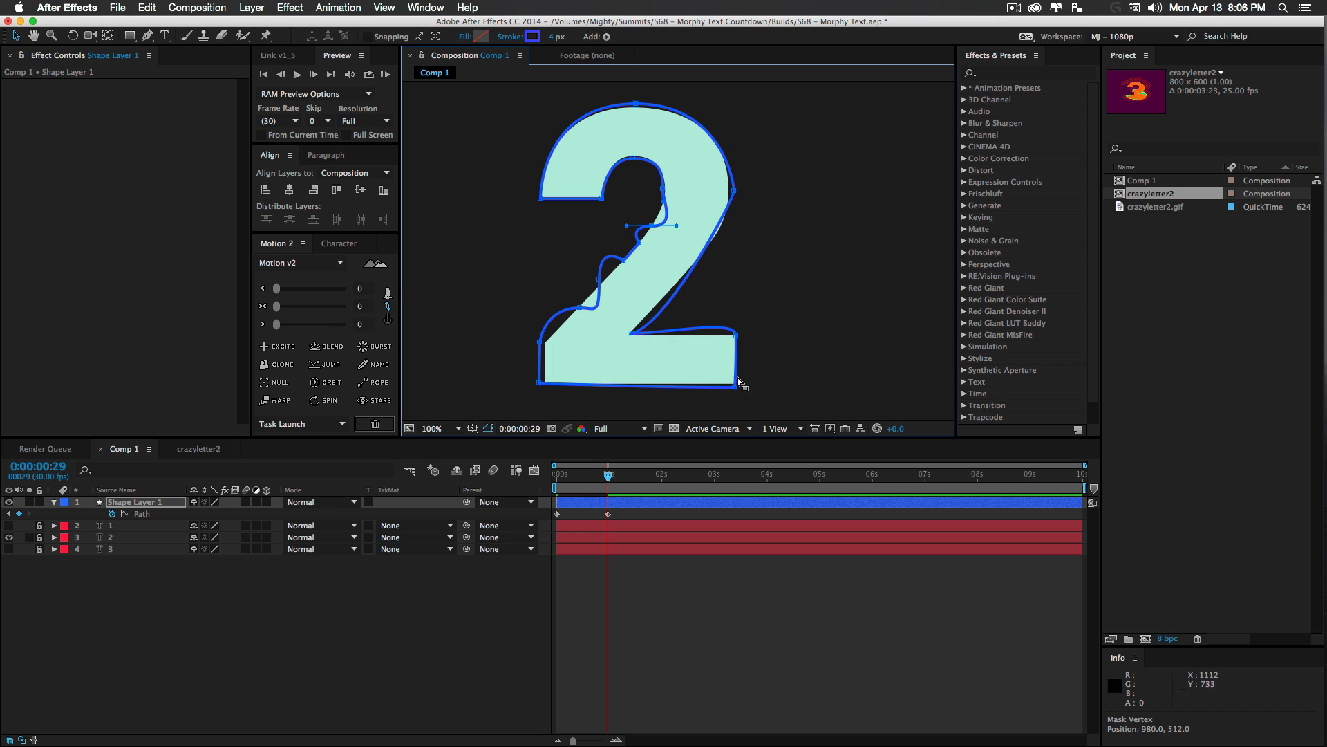
Retract the curve handle at the top-right corner of the 2's base to straighten the adjoining edge
key(z)
click(719, 365)
key(v)
click(710, 194)
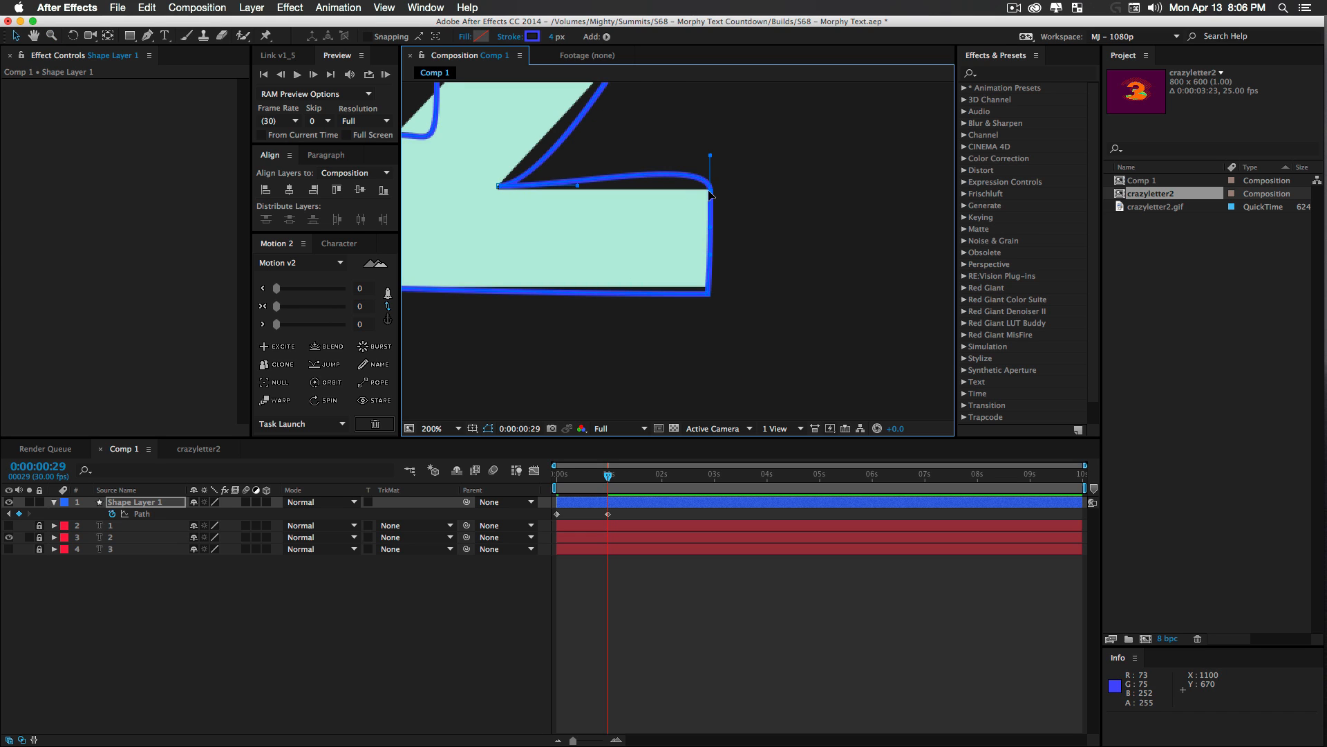
drag(709, 156, 710, 190)
scroll(622, 157, up, 10)
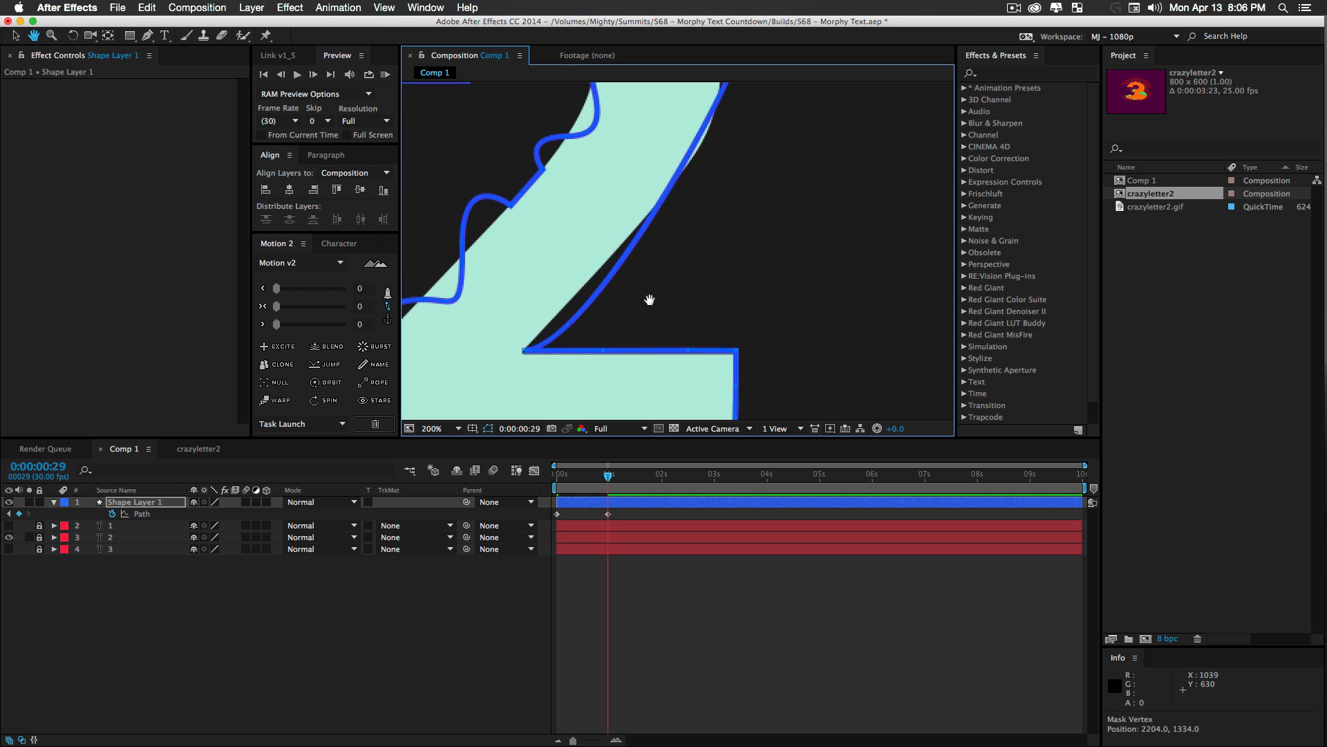
Adjust the path's vertices and handles along the 2's right curve and diagonal to follow the numeral's edge
key(z)
alt+click(661, 284)
drag(679, 265, 662, 308)
key(v)
drag(731, 195, 729, 215)
drag(633, 101, 633, 105)
drag(660, 186, 662, 190)
Retract the curve handles of the path's vertices along the lower left edge of the 2's diagonal stem
key(z)
click(567, 329)
drag(557, 382, 611, 298)
drag(561, 346, 573, 345)
drag(562, 264, 573, 265)
drag(569, 195, 631, 202)
Smooth the path along the upper left edge of the 2's stem and its inner curve by adjusting the remaining handles
drag(678, 155, 619, 285)
drag(645, 252, 656, 247)
drag(658, 321, 648, 256)
drag(706, 194, 679, 226)
click(781, 289)
drag(856, 224, 833, 218)
Nudge the path's bottom-right vertex onto the corner of the 2's base
key(z)
alt+click(801, 310)
drag(723, 269, 793, 318)
key(v)
drag(806, 390, 804, 374)
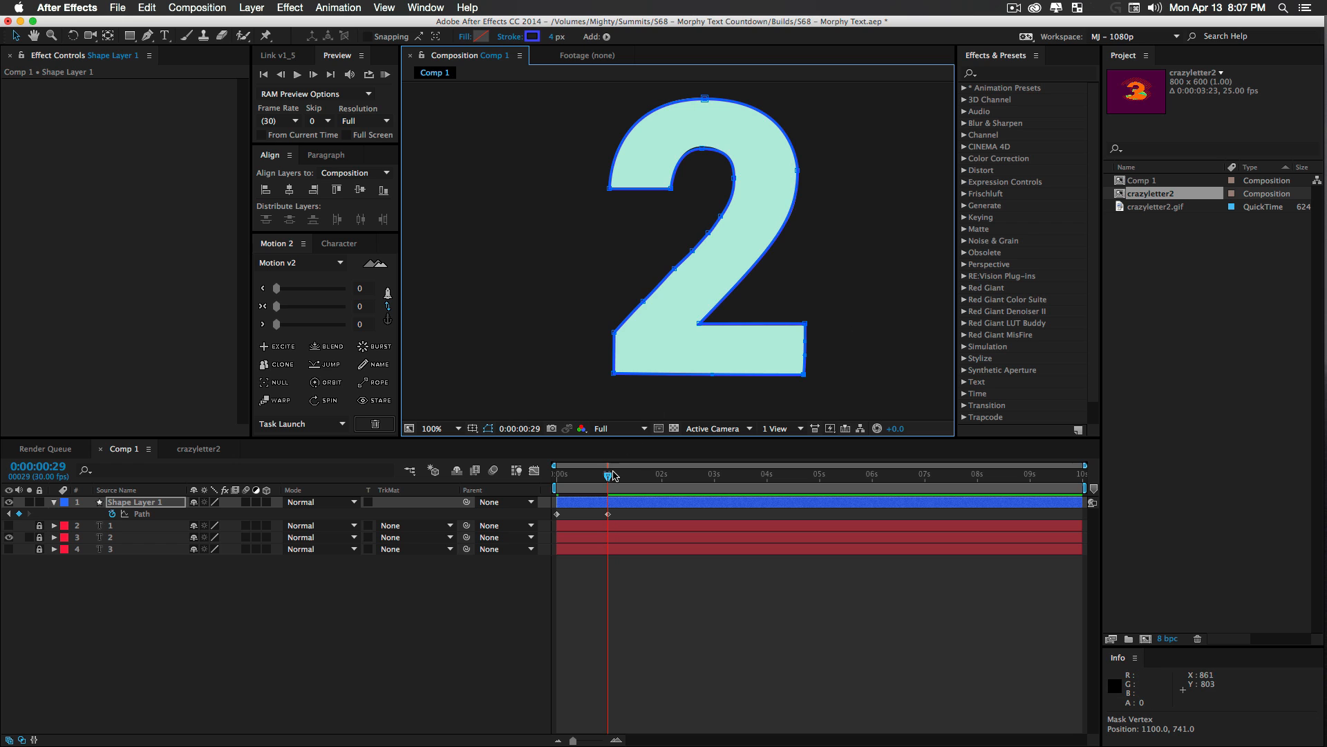
Move the current time to 0:00:01:29, then hide layer 2 and show layer 1 as the tracing guide for Shape Layer 1
drag(611, 476, 558, 513)
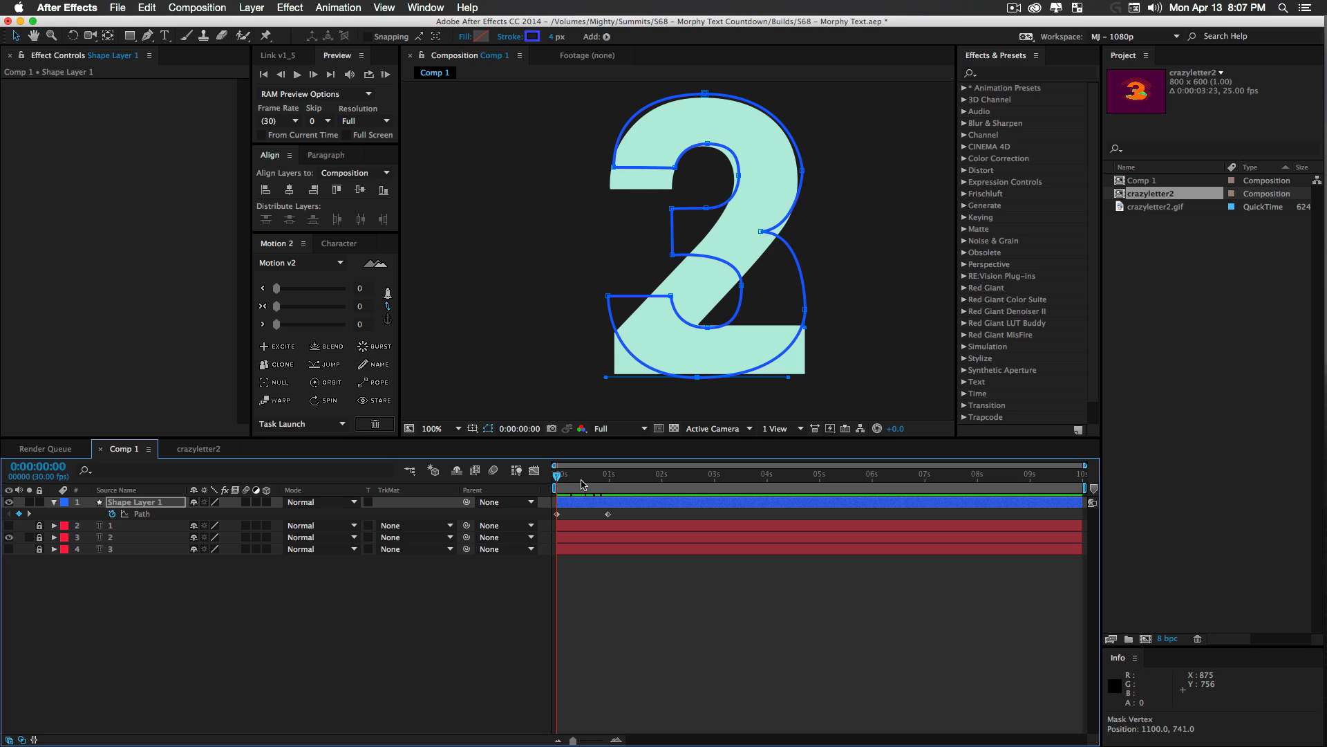
drag(620, 478, 660, 482)
click(119, 610)
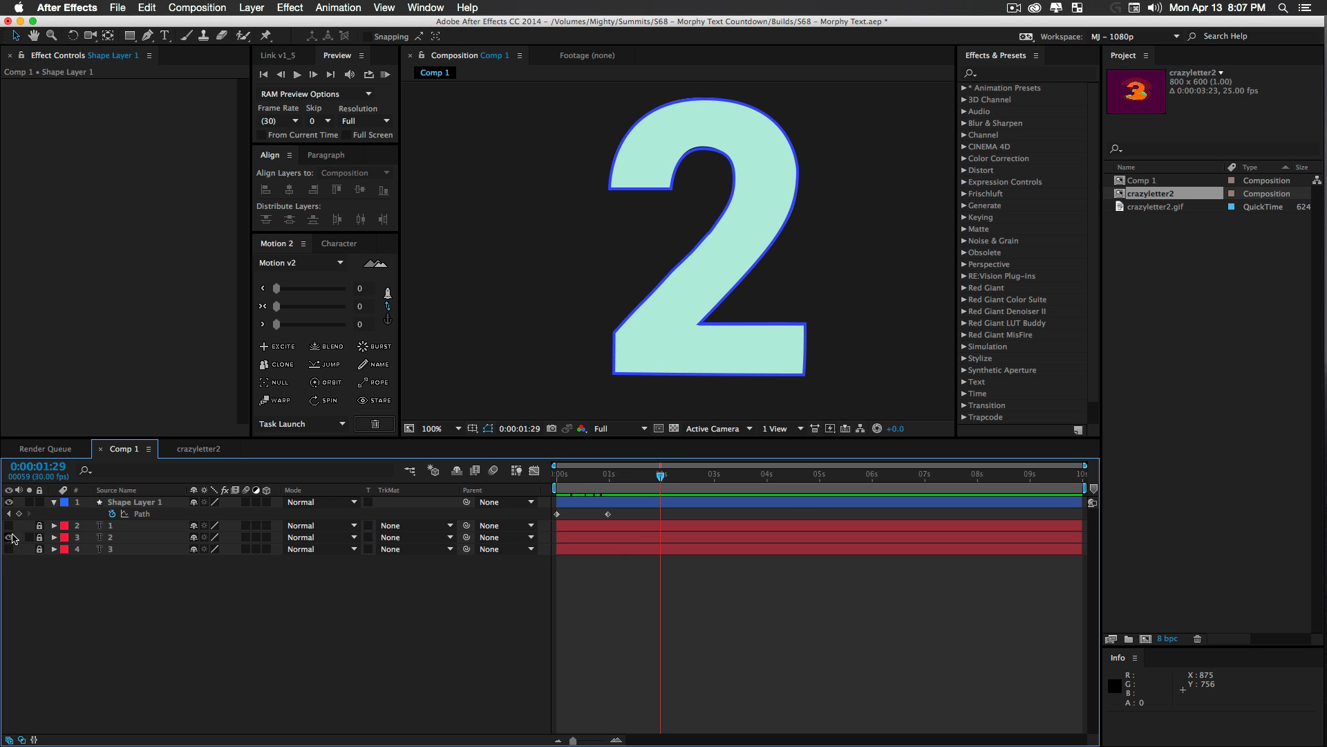
click(10, 538)
click(9, 526)
click(116, 528)
click(135, 502)
At 0:00:01:29, move the path's base and right-side vertices onto the bottom and right edge of the 1
scroll(759, 350, up, 1)
drag(775, 302, 708, 301)
drag(775, 198, 707, 190)
drag(456, 291, 724, 303)
drag(734, 205, 760, 243)
drag(818, 242, 752, 132)
Move the path's top and hook vertices onto the corners of the 1's flag
drag(626, 107, 506, 144)
drag(435, 287, 503, 237)
drag(557, 286, 627, 234)
Distribute the remaining inner vertices of the path down the left edge of the 1's stem
drag(624, 206, 622, 313)
drag(683, 260, 627, 346)
drag(625, 367, 644, 232)
drag(617, 261, 643, 316)
drag(650, 348, 650, 171)
drag(554, 113, 644, 211)
drag(459, 178, 640, 233)
key(comma)
drag(714, 110, 712, 261)
key(z)
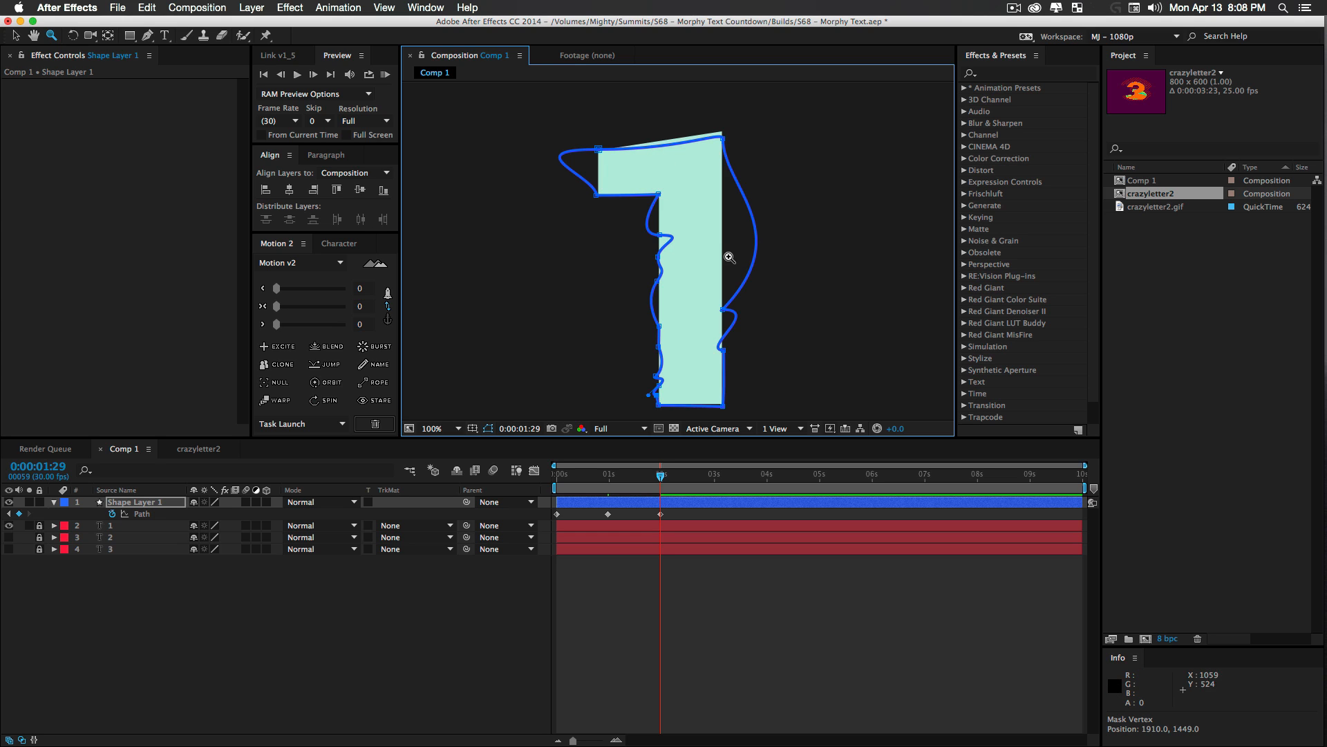
Change the label colour of Shape Layer 1 to Yellow
click(149, 516)
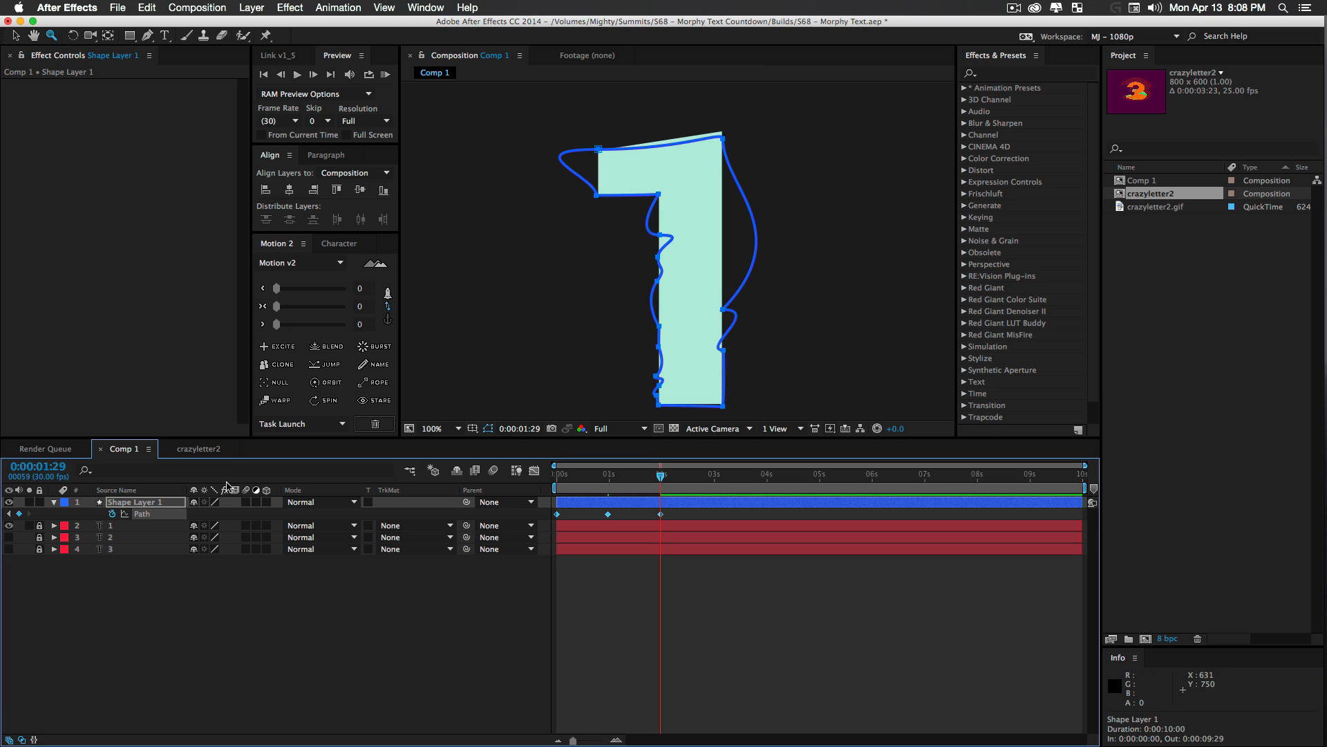
click(62, 503)
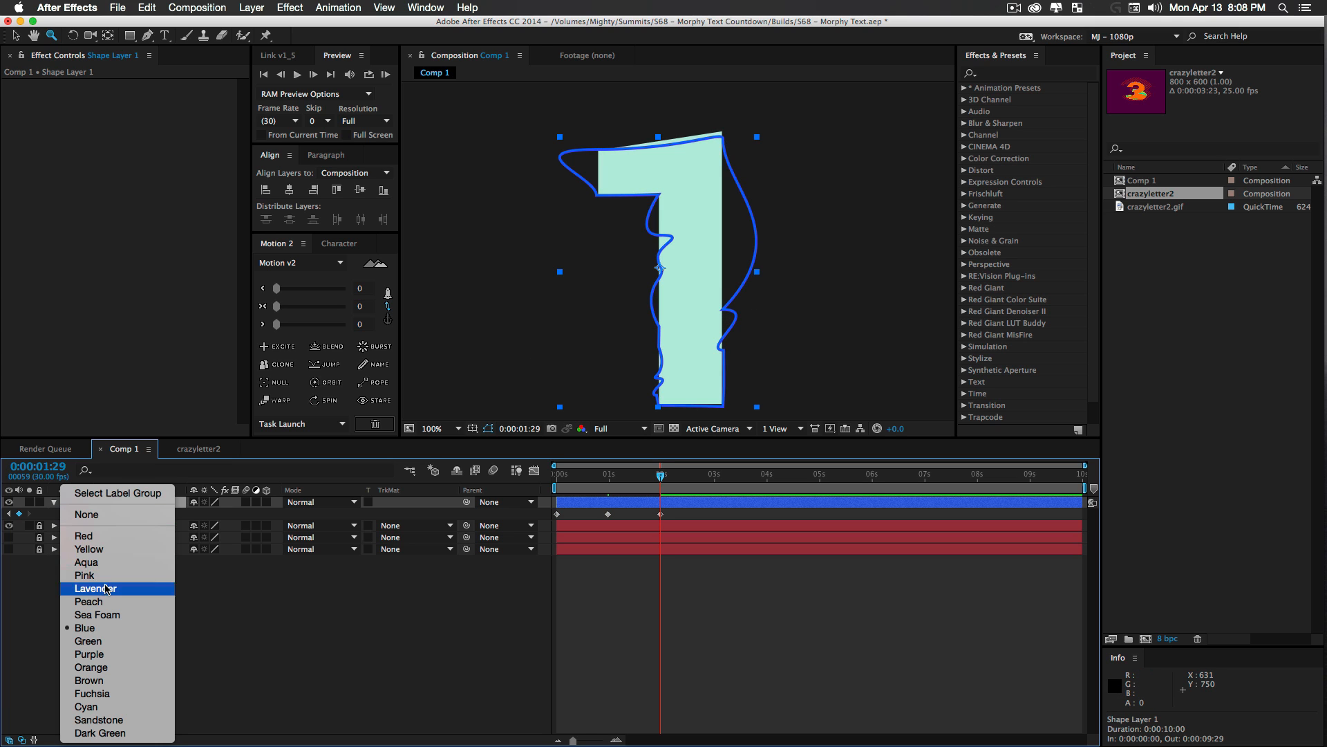
click(88, 549)
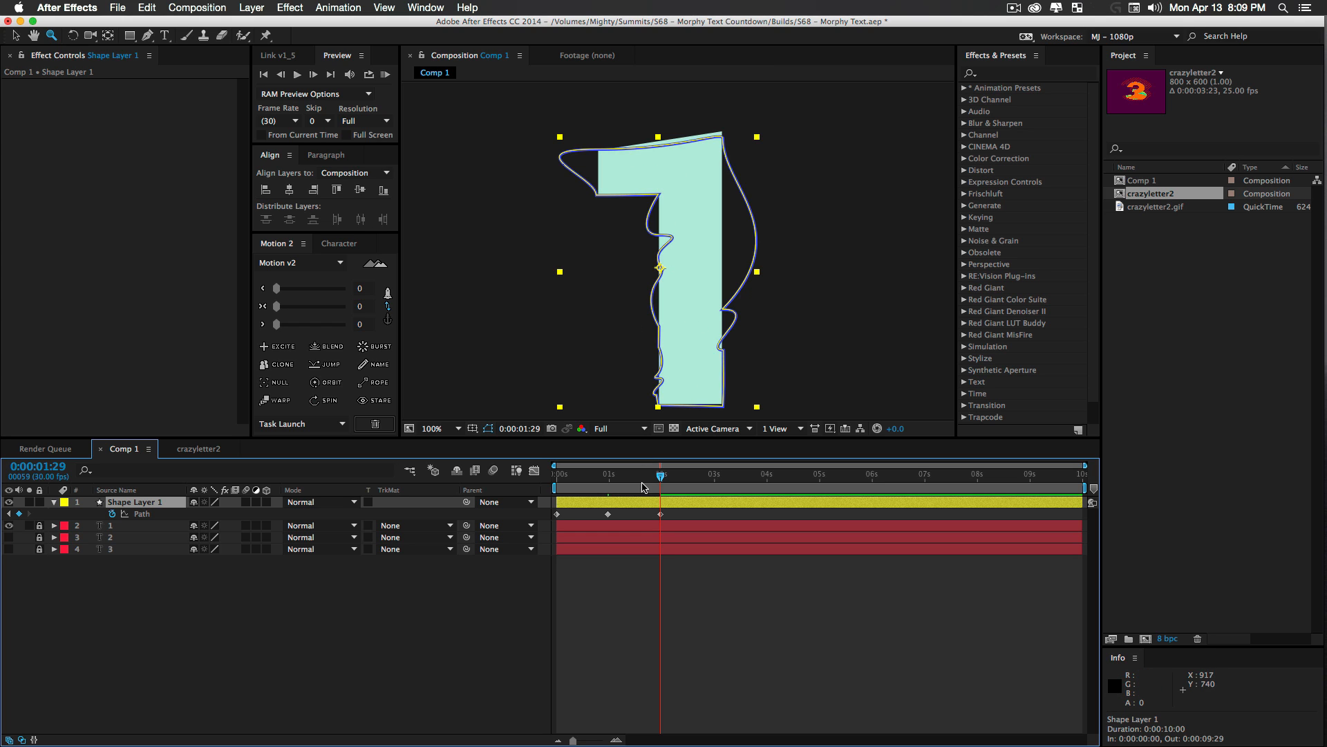
Select the path and retract the handles of its lower right vertices to straighten the 1's right edge
click(134, 515)
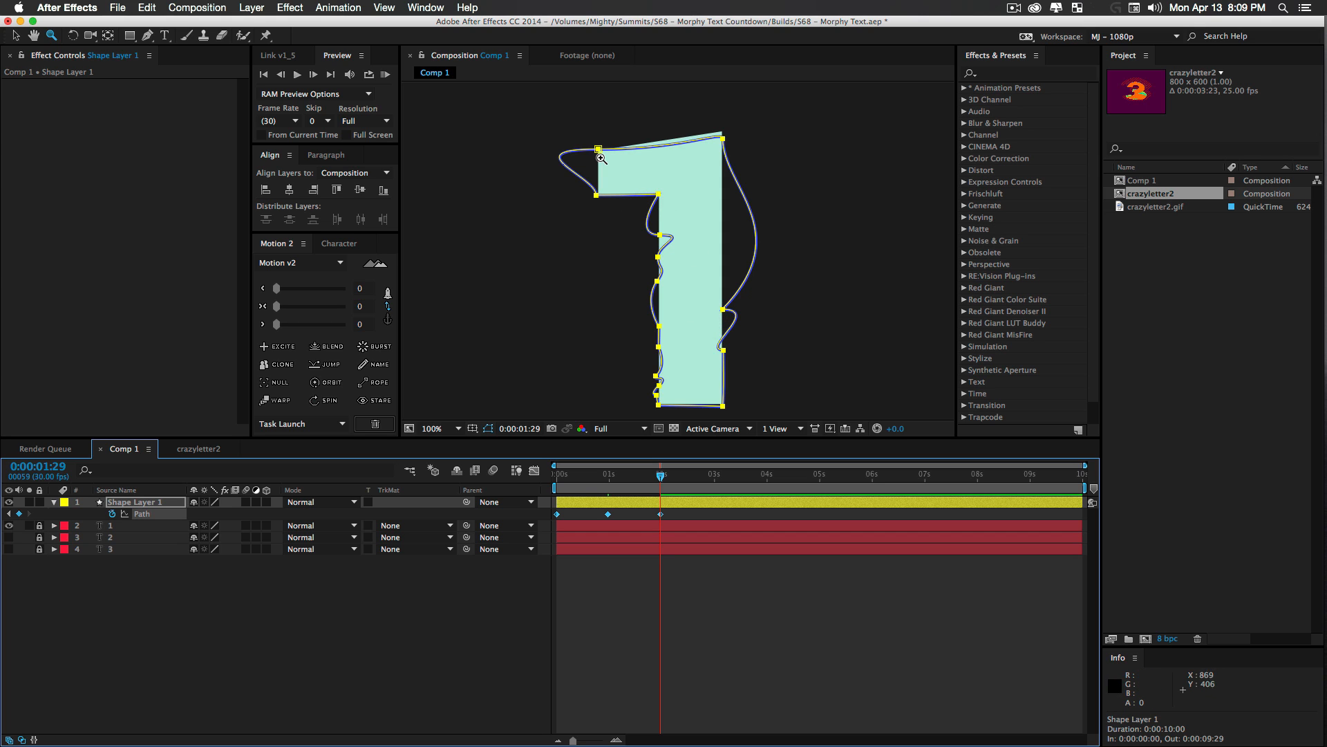
click(721, 258)
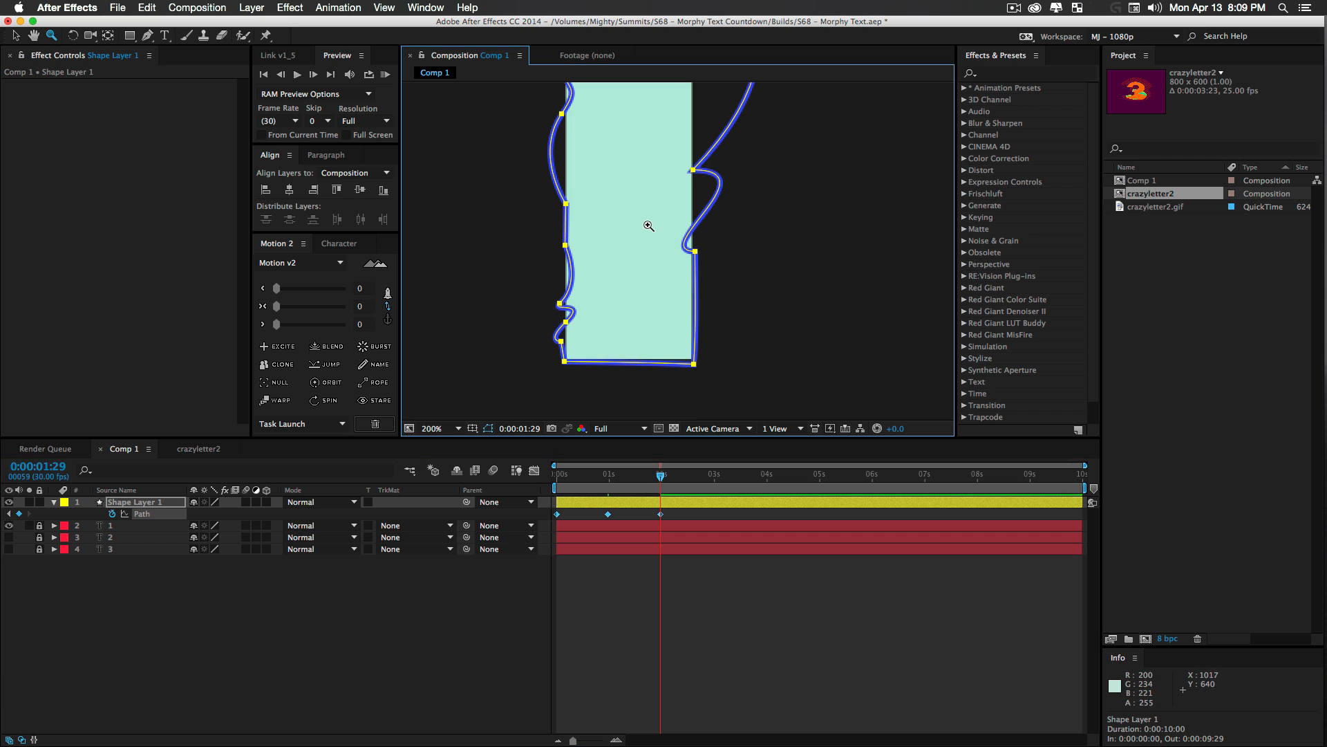
click(680, 308)
key(v)
drag(704, 362, 705, 356)
drag(708, 145, 715, 359)
drag(618, 353, 714, 263)
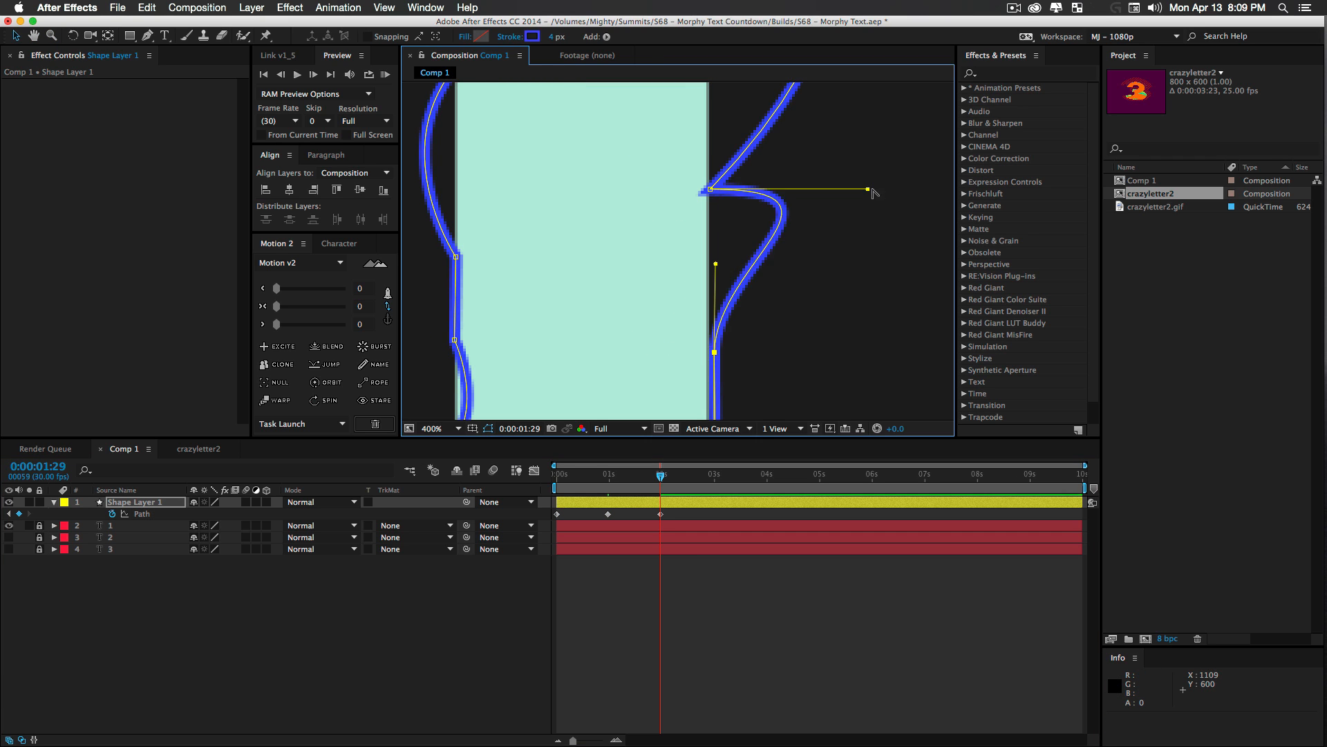
drag(869, 189, 710, 228)
key(comma)
Straighten the path around the 1's upper right edge and flag by retracting the corner handles
drag(820, 163, 897, 384)
drag(791, 246, 790, 235)
click(542, 269)
drag(599, 291, 711, 178)
drag(486, 158, 649, 201)
drag(651, 249, 655, 246)
Straighten the path down the left edge of the 1's stem by adjusting its vertices and handles
drag(720, 332, 759, 252)
drag(793, 266, 766, 351)
drag(766, 398, 754, 292)
drag(755, 343, 752, 240)
mouse_move(746, 259)
mouse_down()
mouse_move(754, 268)
mouse_move(755, 252)
mouse_up()
key(comma)
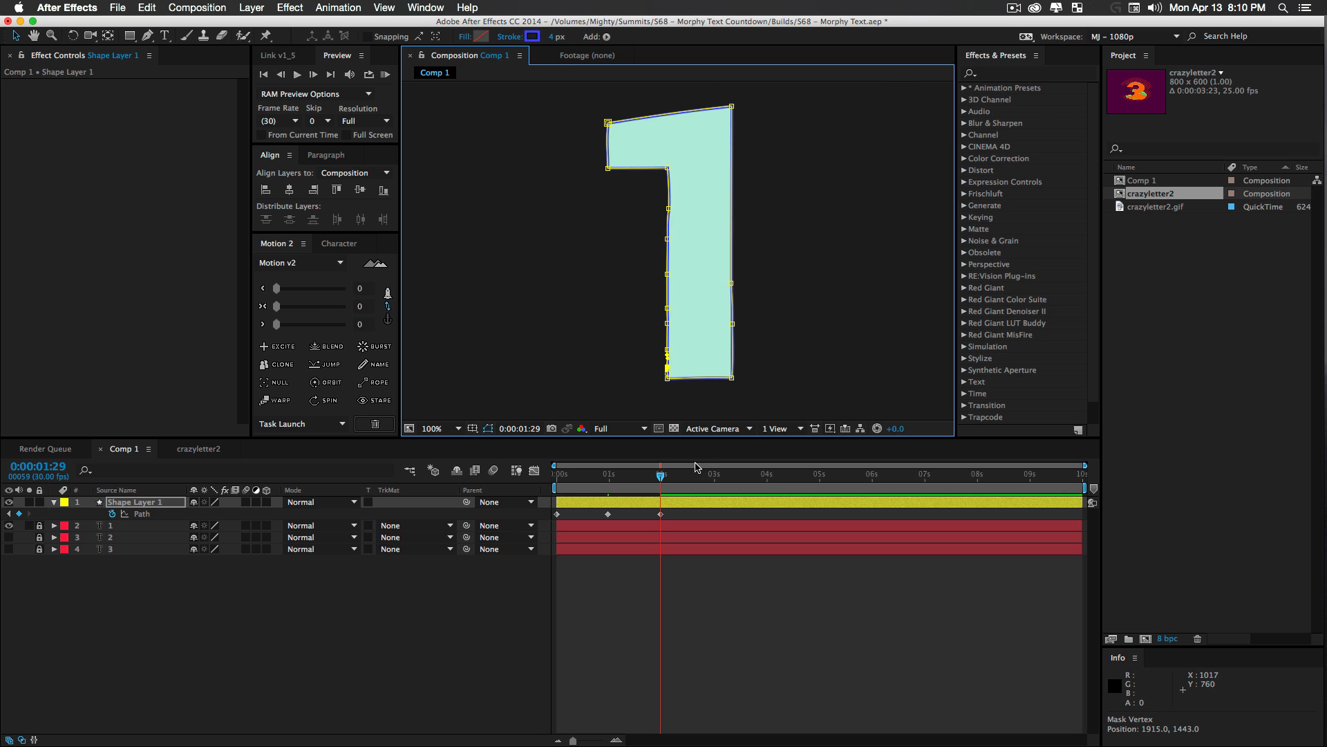
click(434, 608)
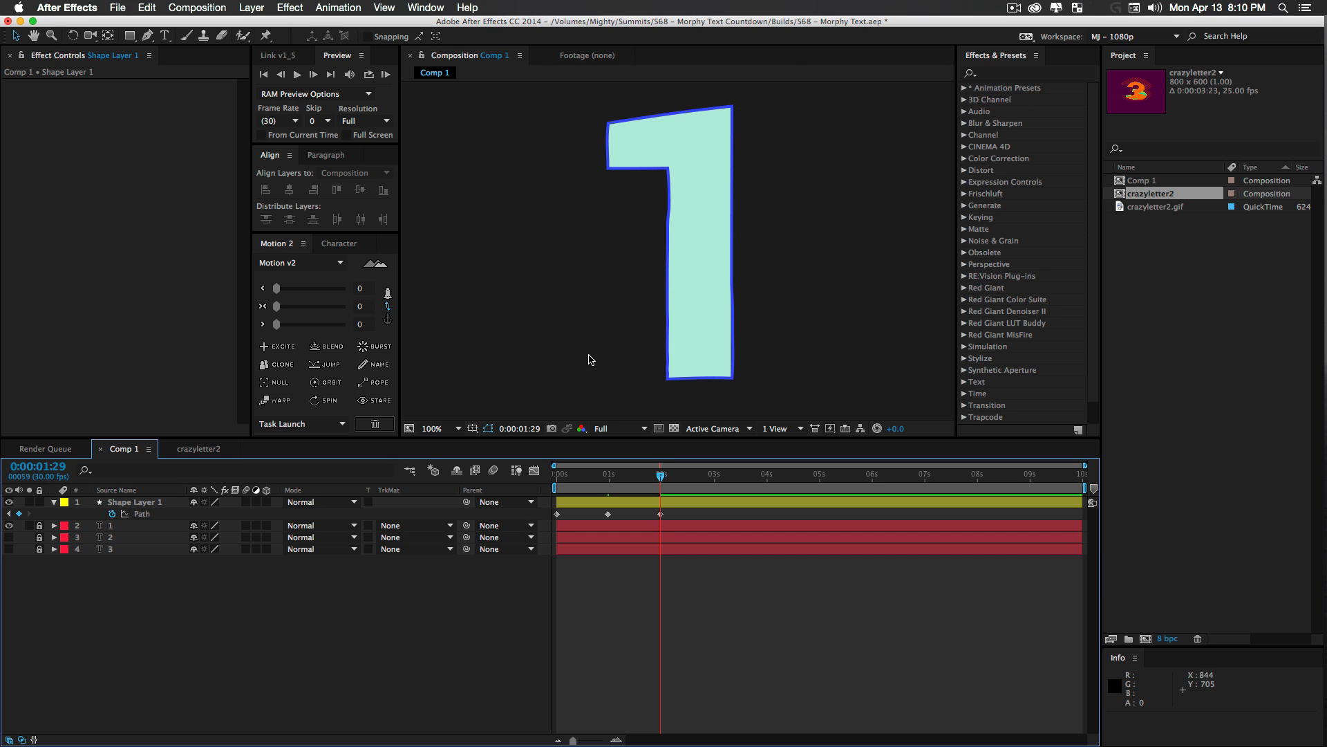
Try repositioning the path's inner middle vertex at 0:00:00:15, between the first two keyframes
drag(662, 481, 585, 512)
click(146, 514)
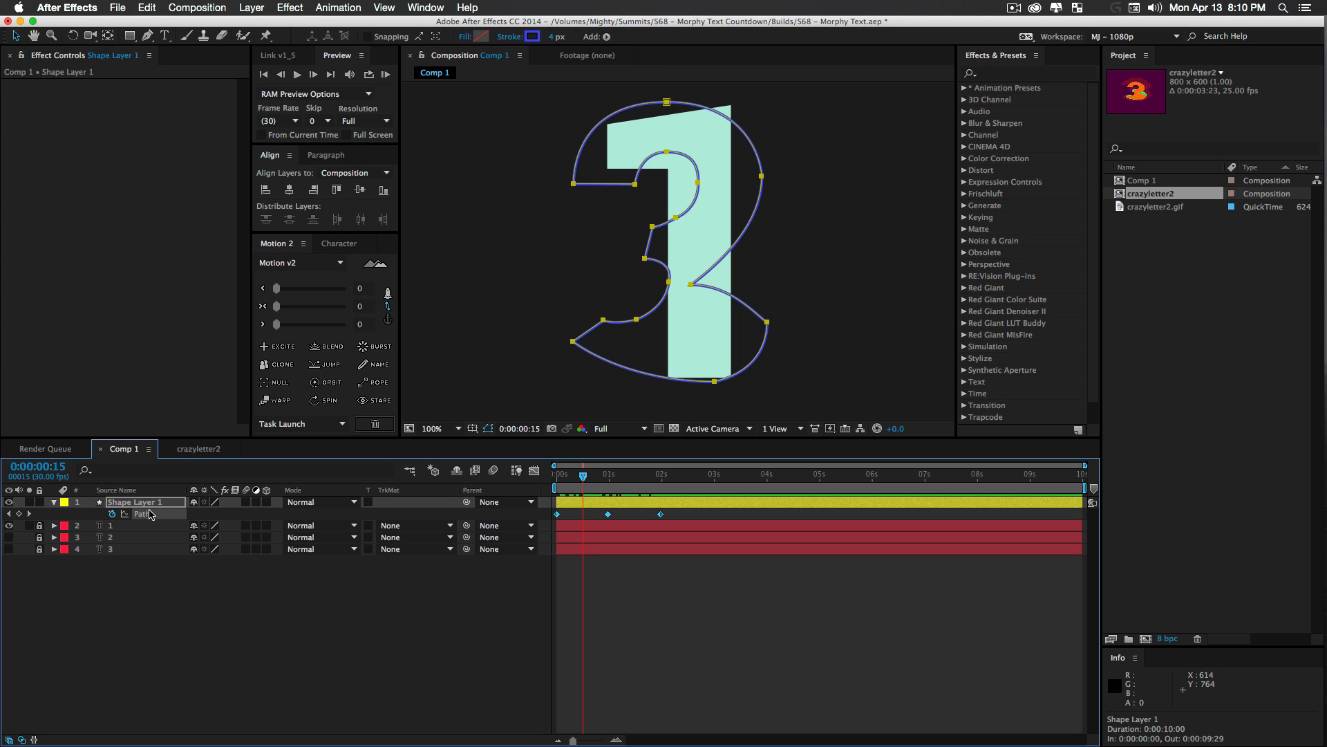
drag(675, 218, 659, 197)
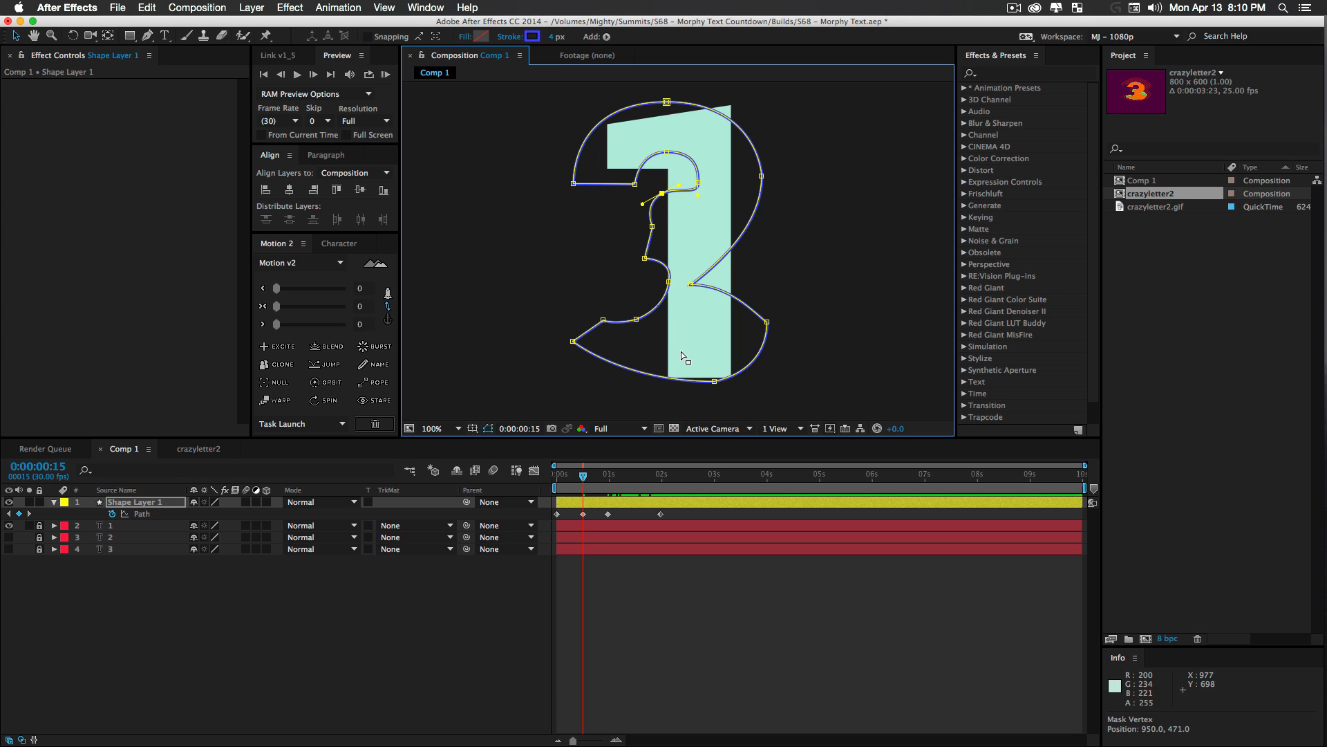
key(super+z)
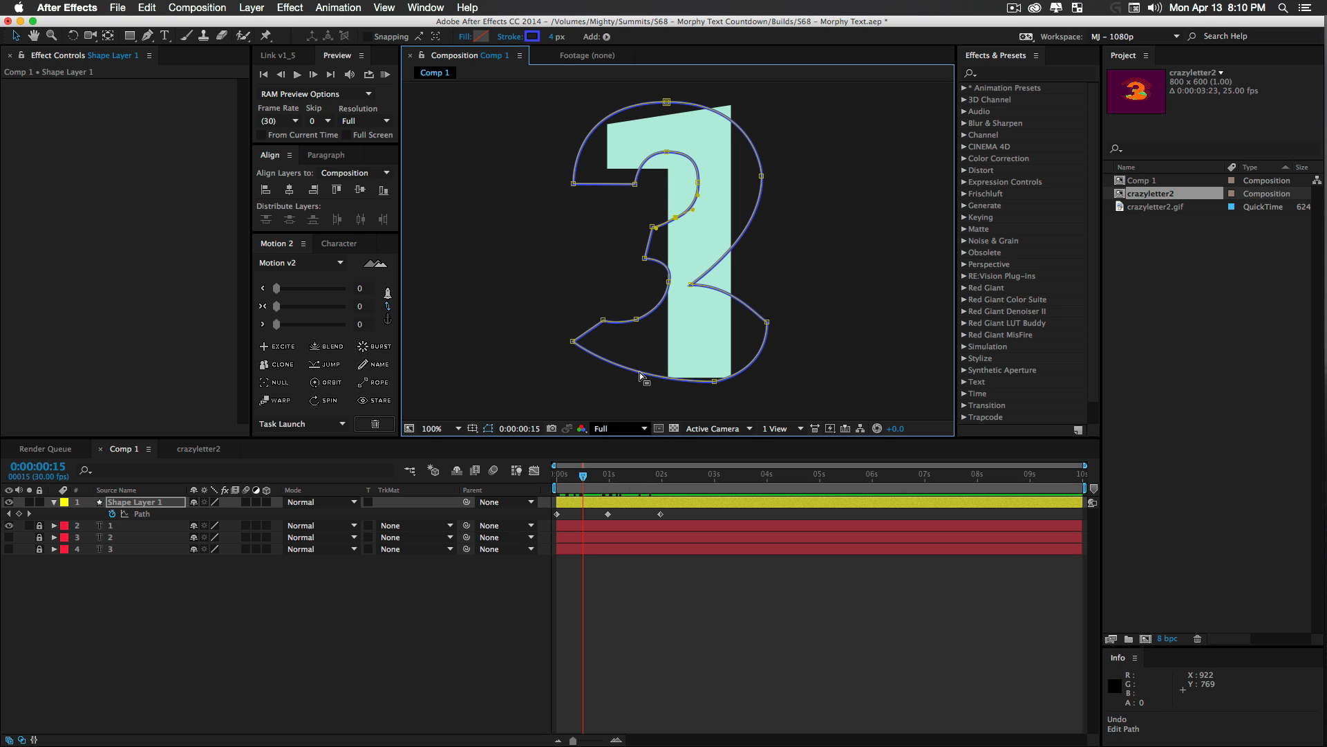
Scrub and play the composition from the start to check the morph from 3 through 2 to 1
drag(602, 469, 591, 501)
key(Home)
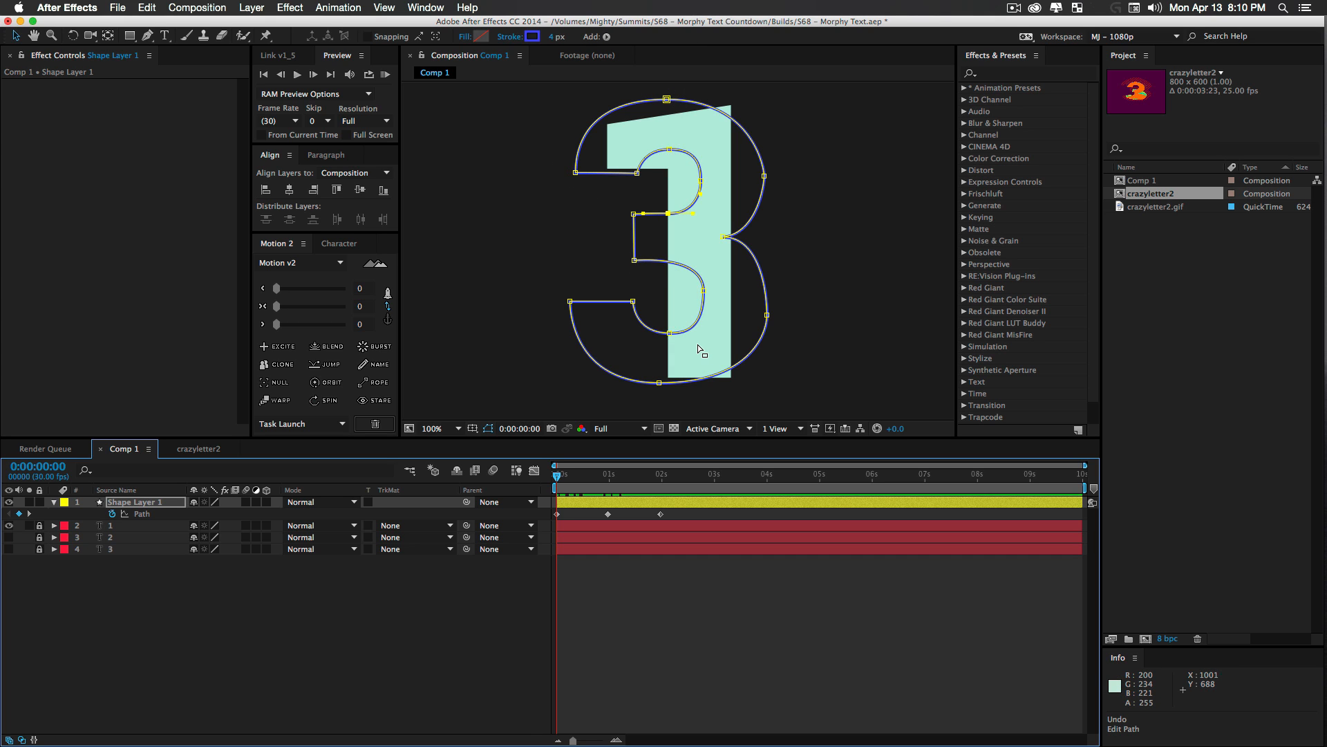
drag(580, 479, 641, 494)
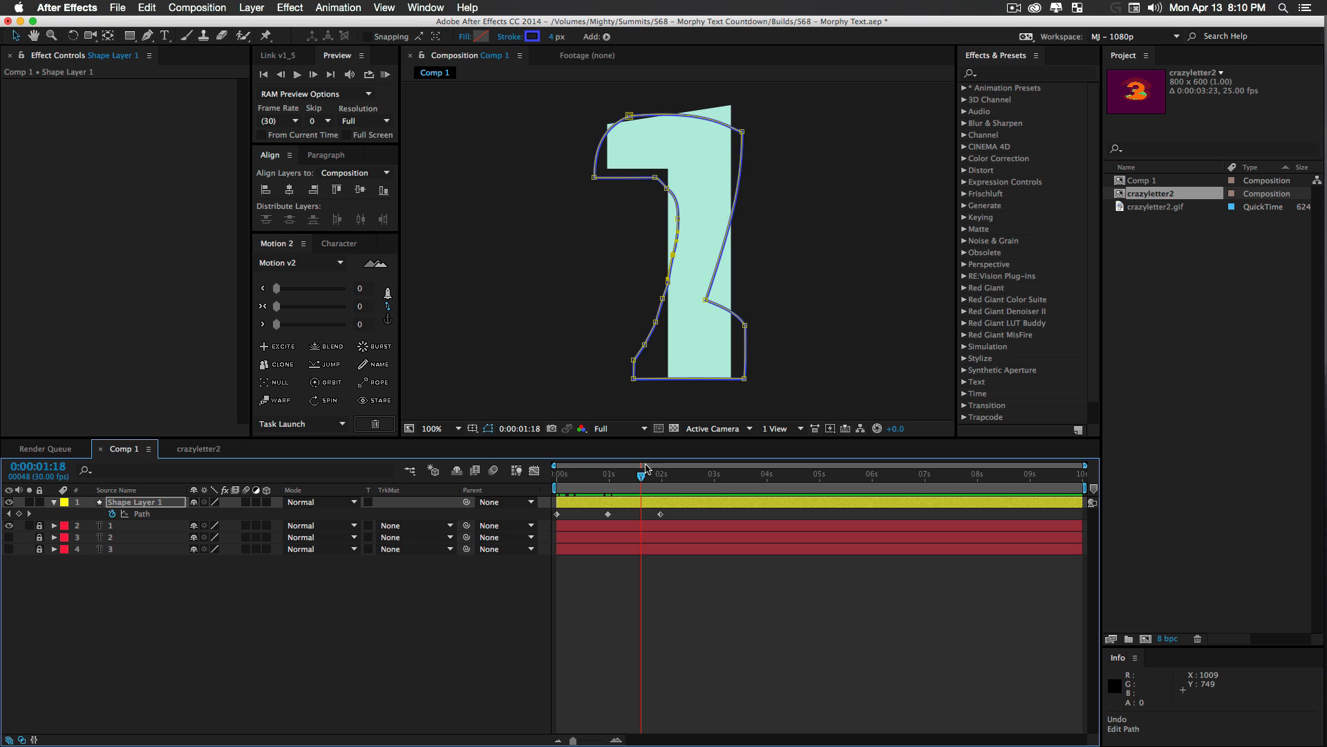
drag(663, 480, 539, 496)
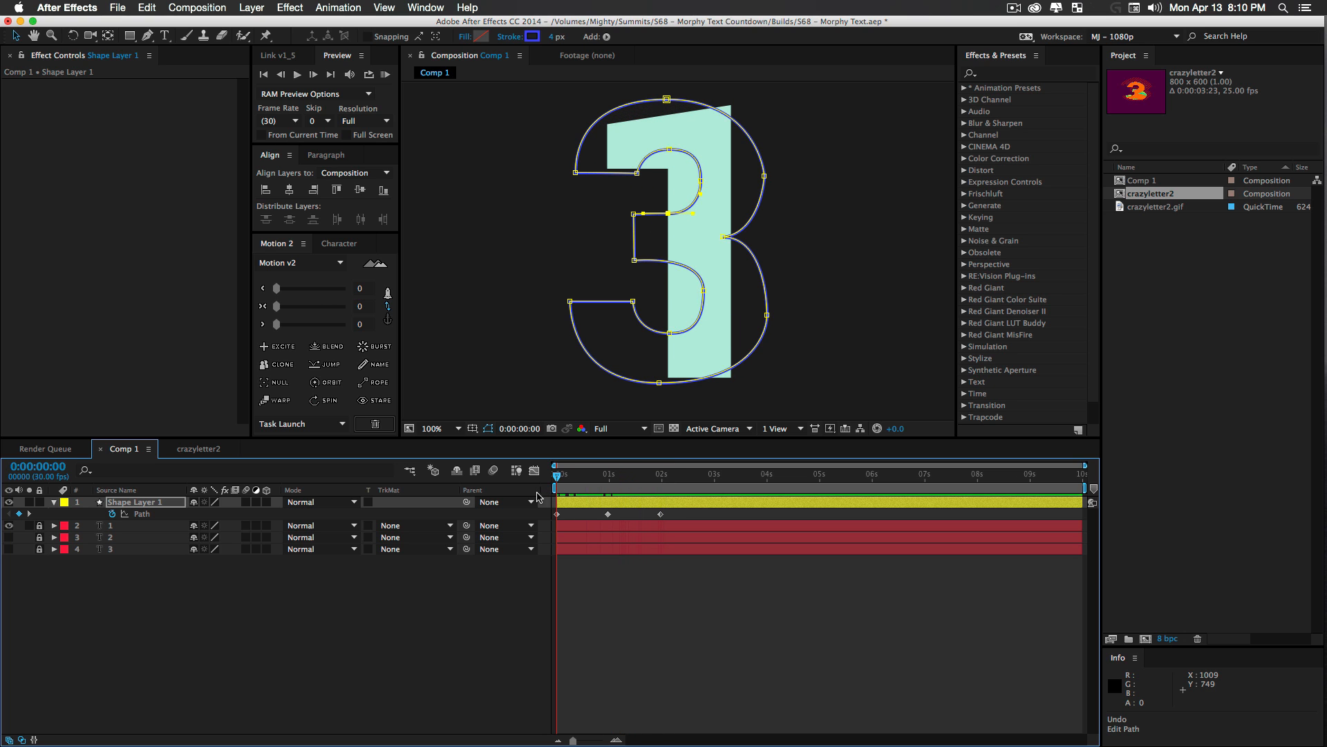
click(300, 625)
key(space)
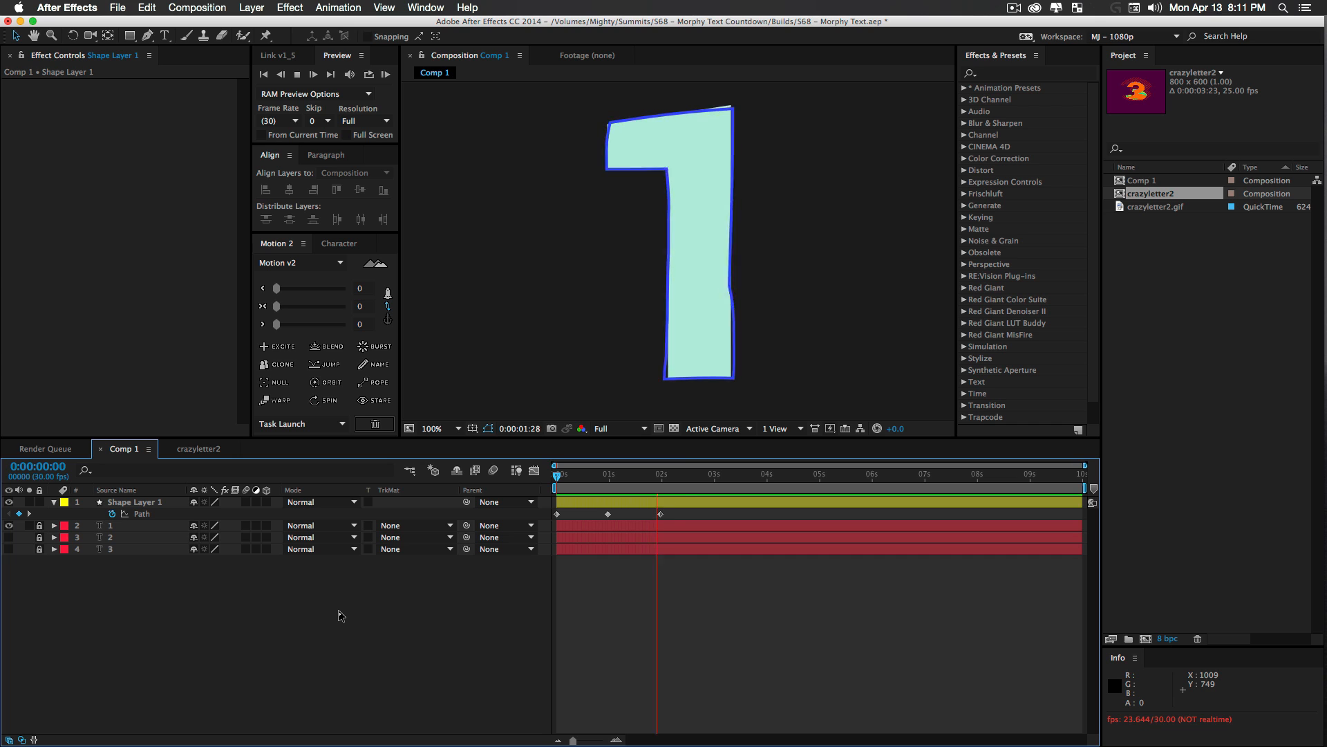
key(space)
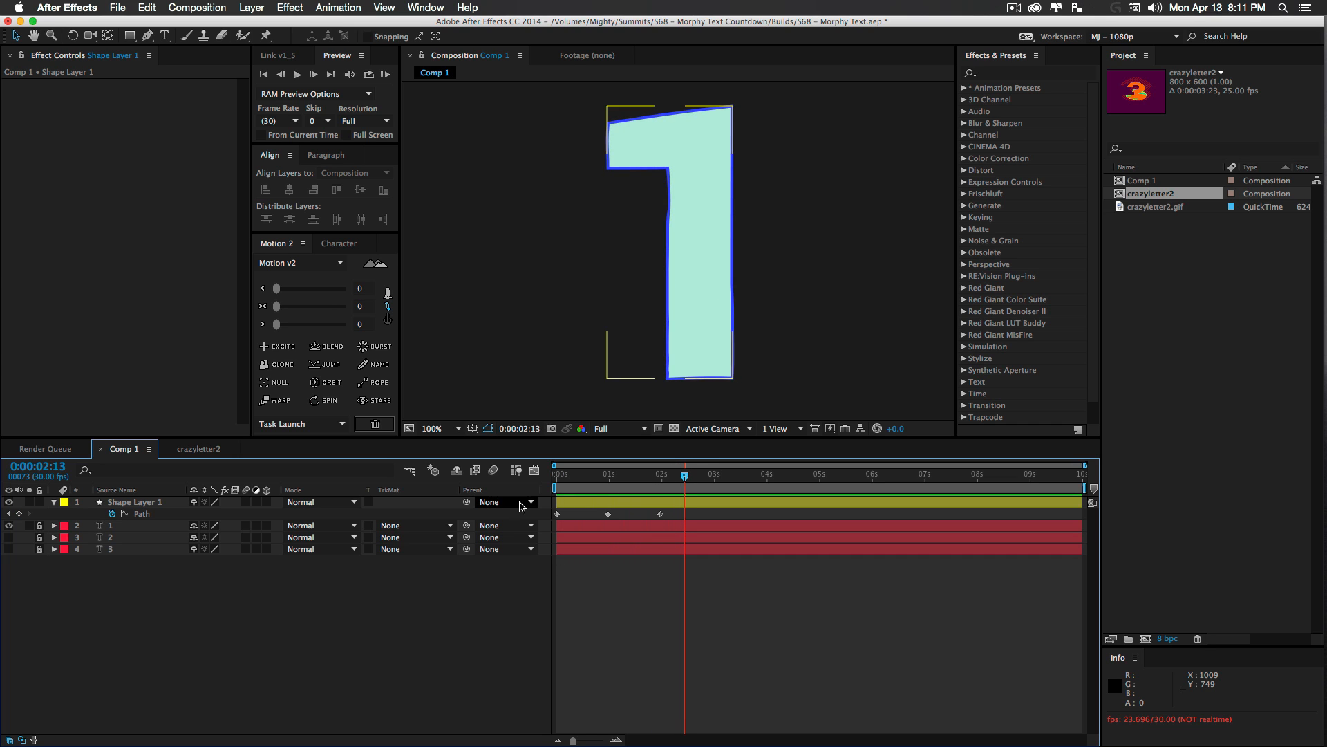
Shift the three path keyframes about one second later and ease them with the Motion 2 ease value at 63
drag(697, 584, 611, 516)
click(659, 587)
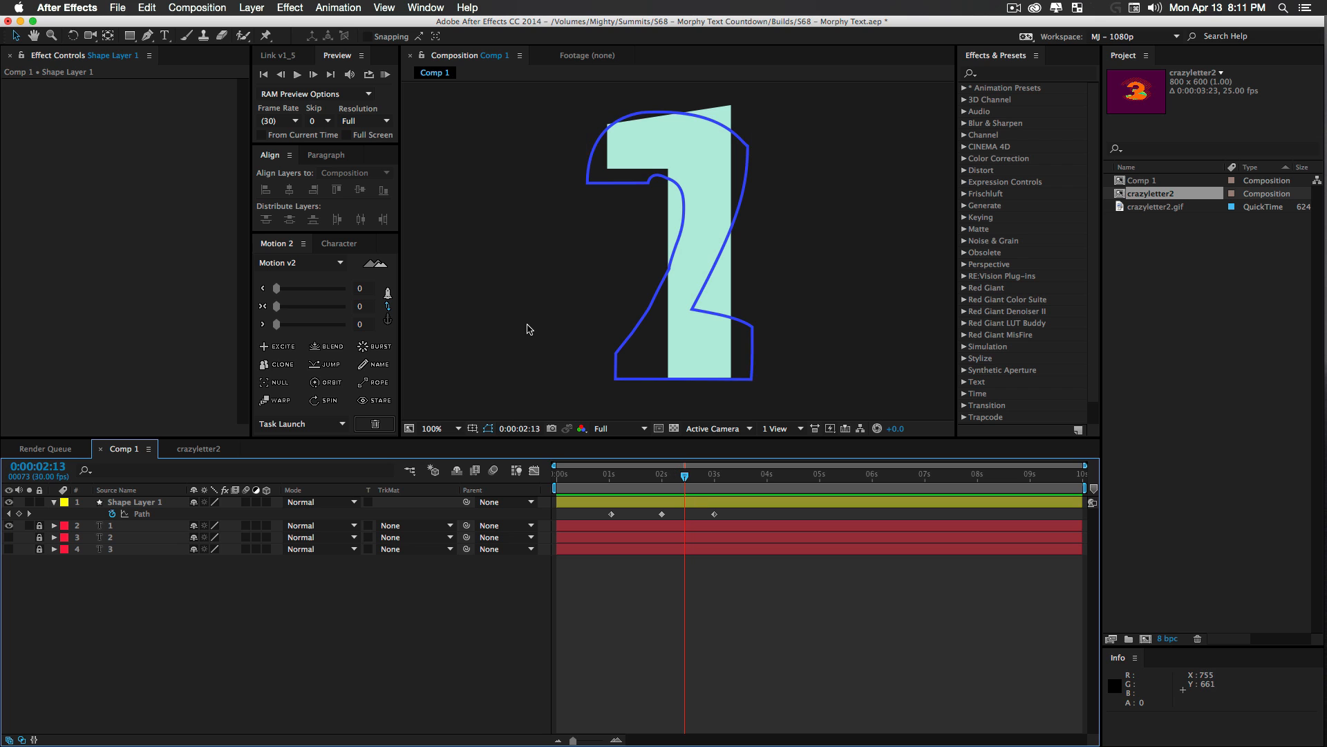
drag(786, 616, 569, 519)
click(319, 306)
drag(319, 306, 322, 306)
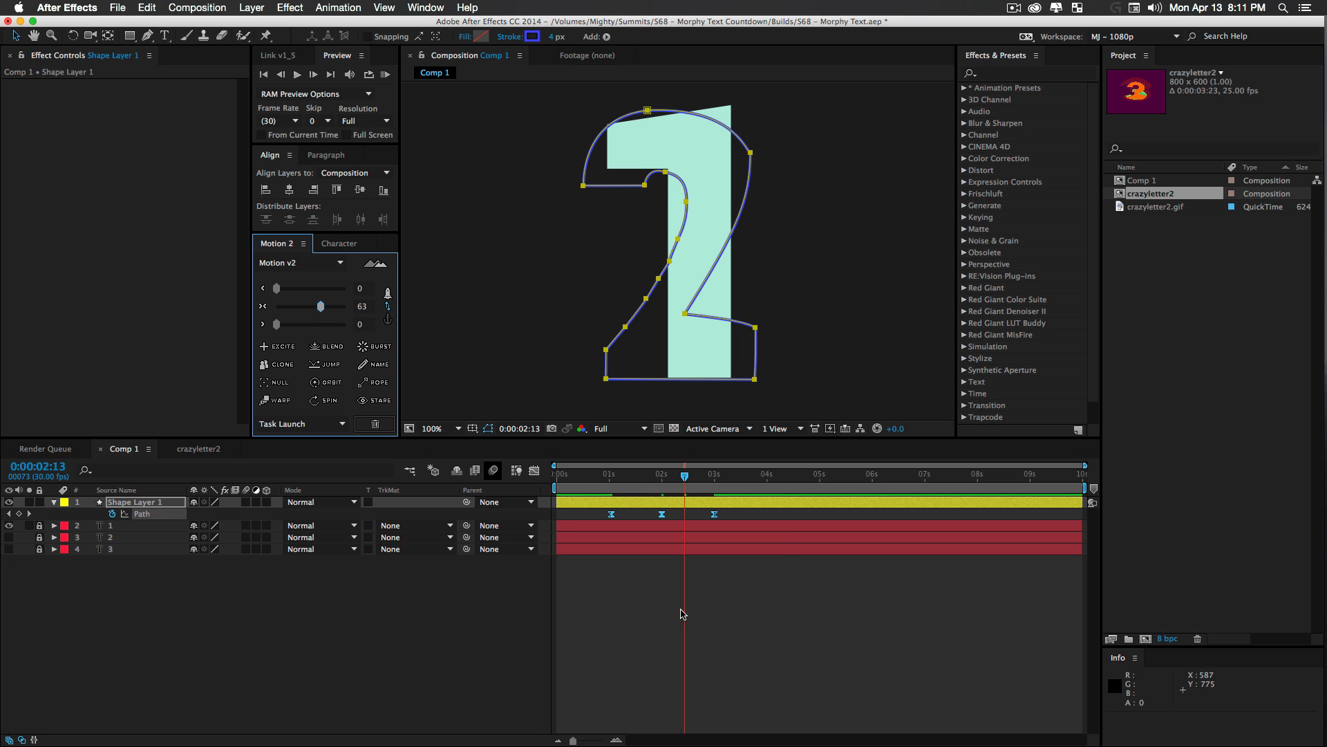
click(681, 610)
Play the eased morph from 0:00:00:26 to check its timing
drag(608, 476, 603, 477)
key(space)
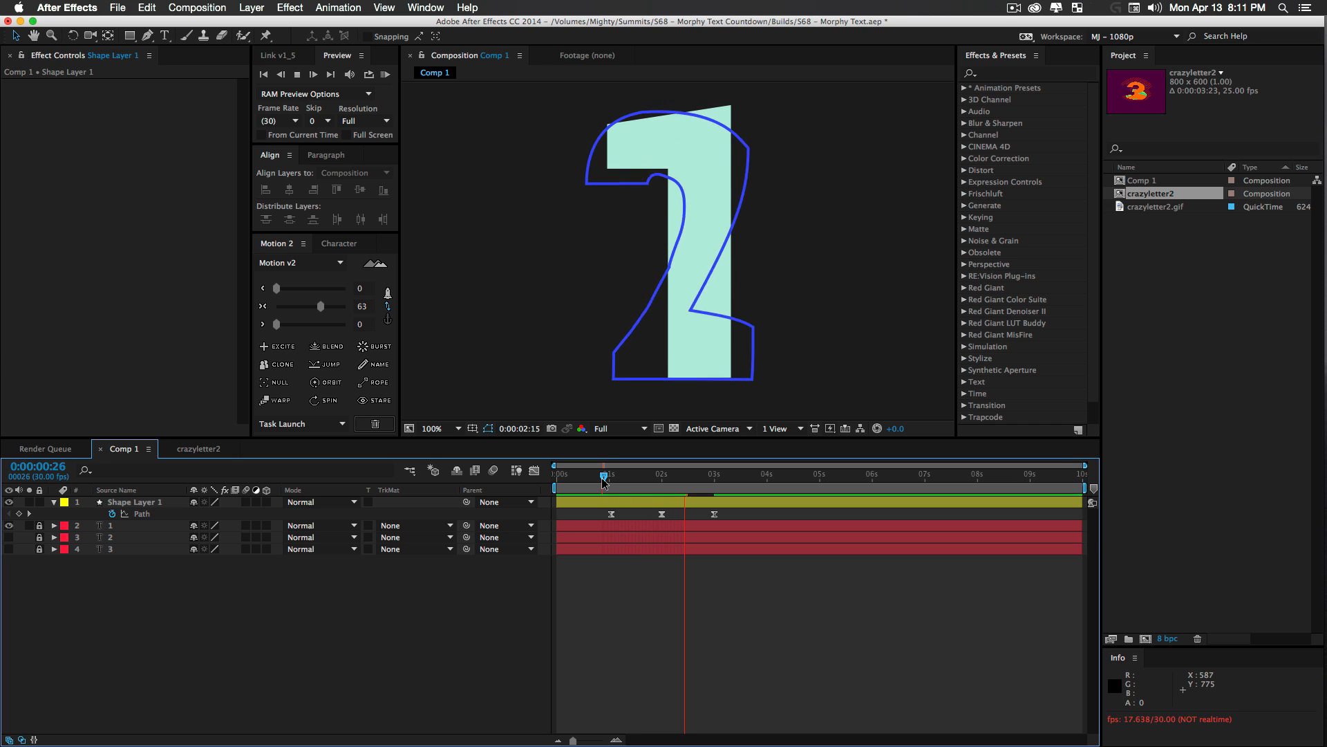
key(space)
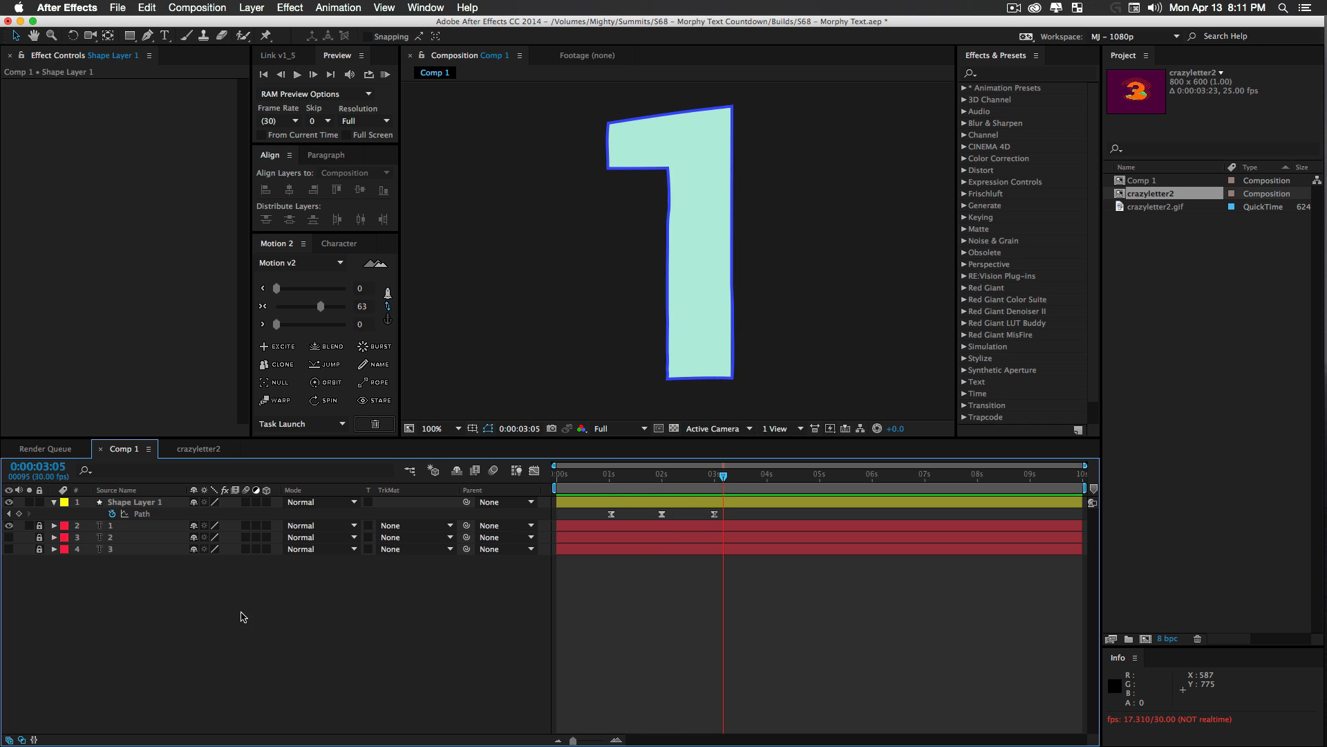
Hide layer 1, then unlock and delete the three numeral text layers
click(10, 525)
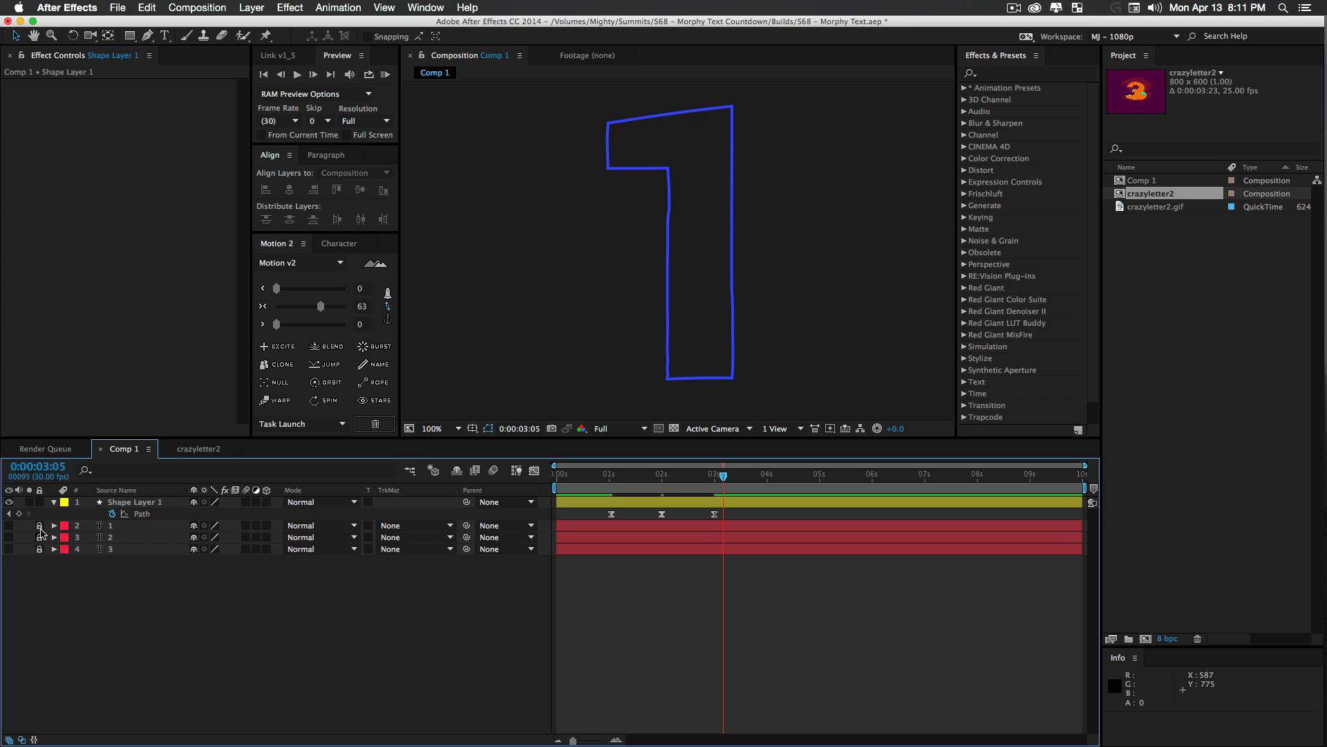
drag(48, 561, 116, 531)
key(Delete)
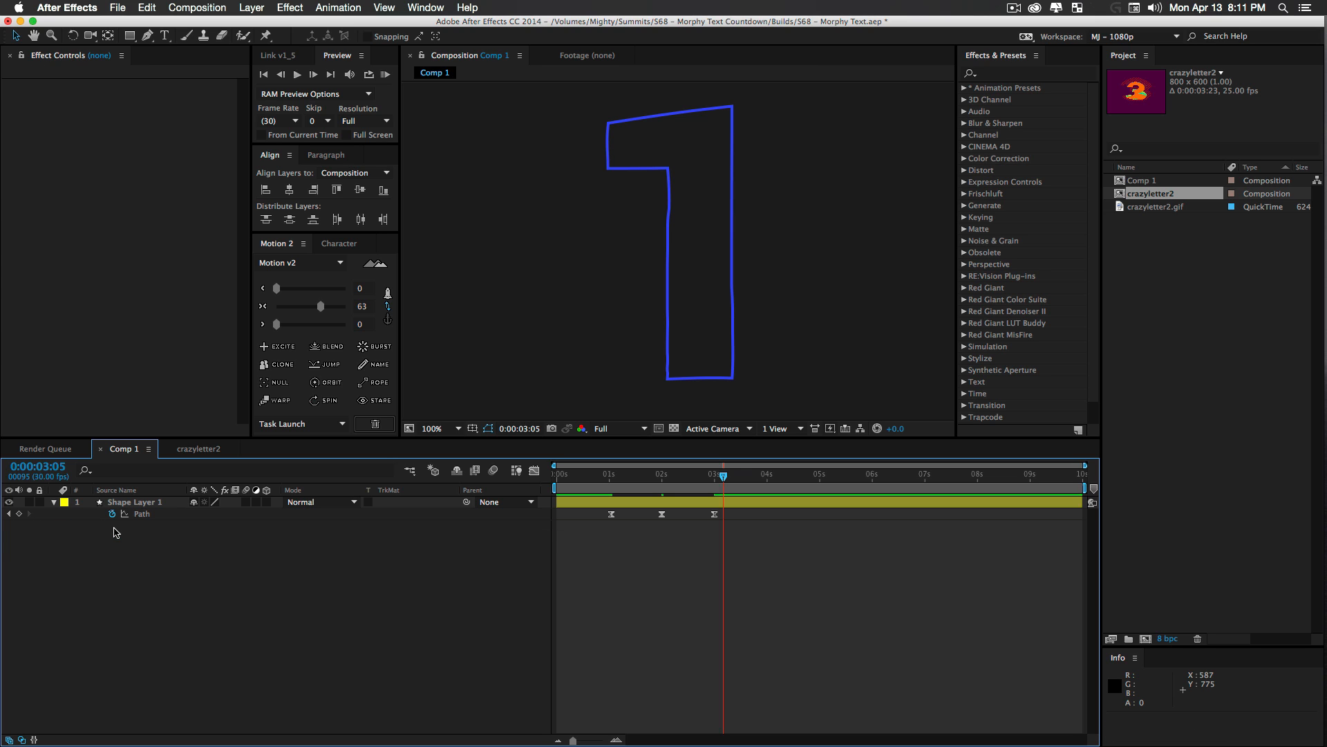
Duplicate the three path keyframes at 0:00:01:05 so that each numeral holds briefly
drag(723, 529, 608, 497)
key(ctrl+c)
click(617, 477)
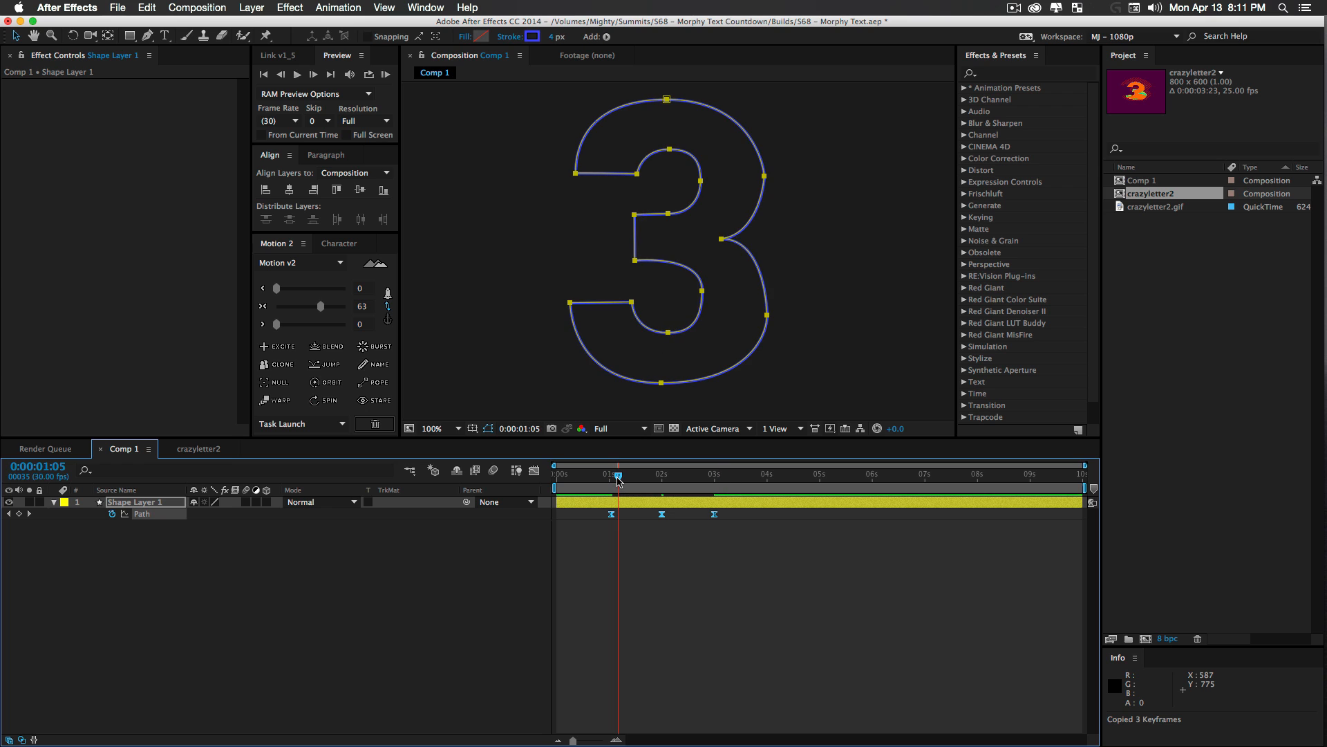
key(ctrl+v)
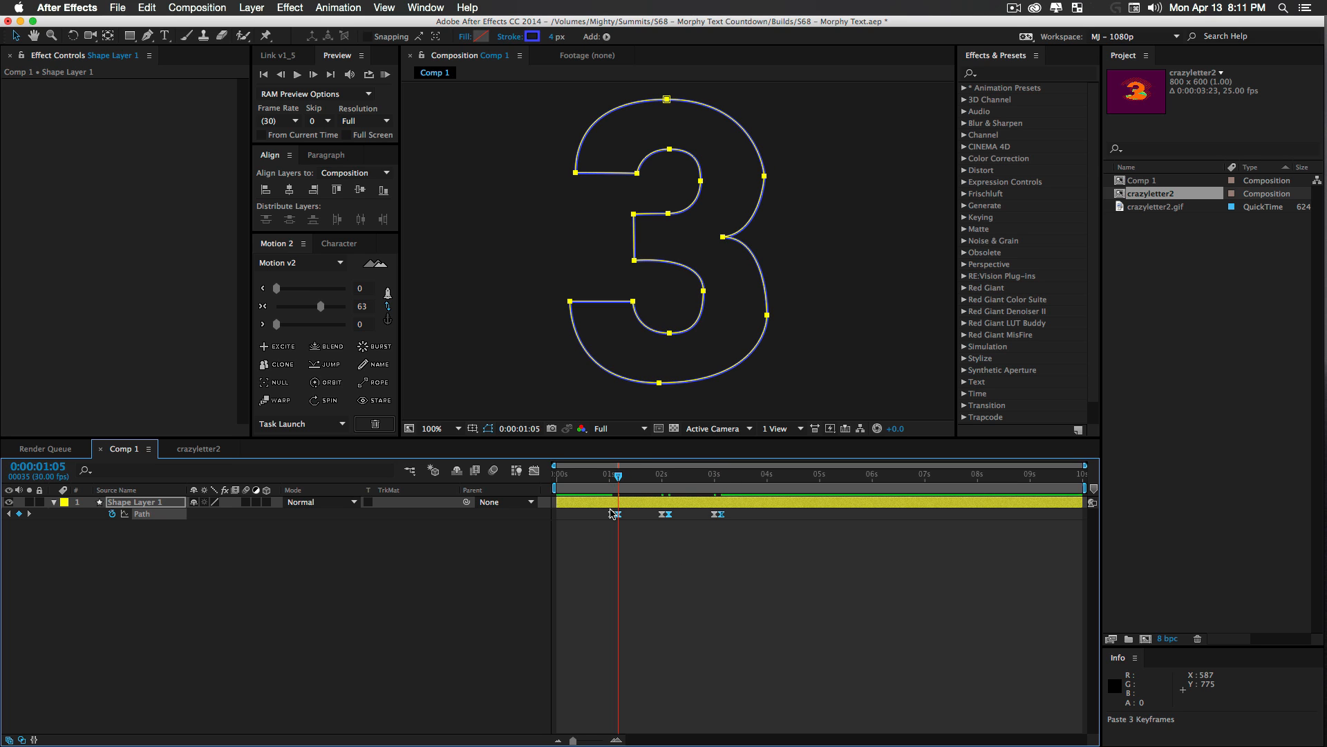
Play the morph from 0:00:01:00 to check the holds between numerals
click(609, 476)
click(459, 615)
key(space)
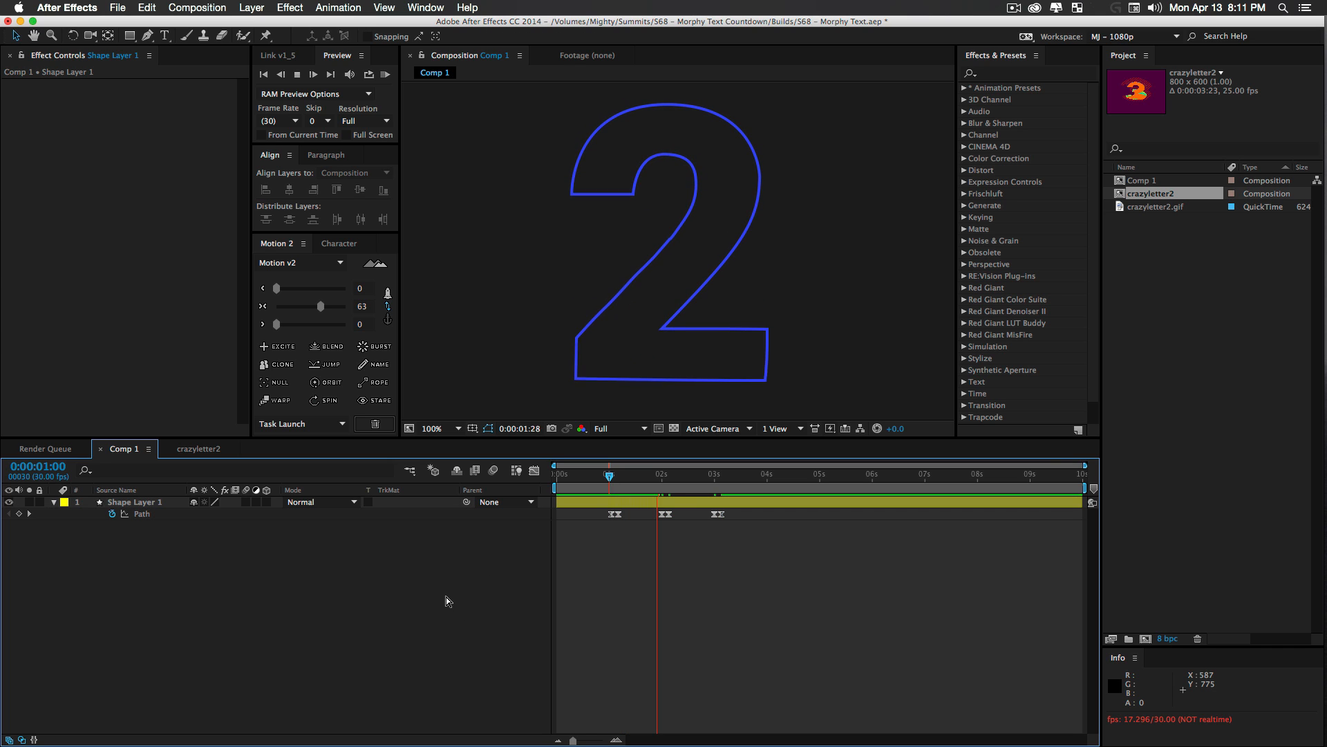
key(space)
At 0:00:01:20, smooth the kink in the path's inner notch by retracting its handle and adjusting the neighbouring points
mouse_move(661, 473)
mouse_down()
mouse_move(631, 475)
mouse_move(645, 489)
mouse_up()
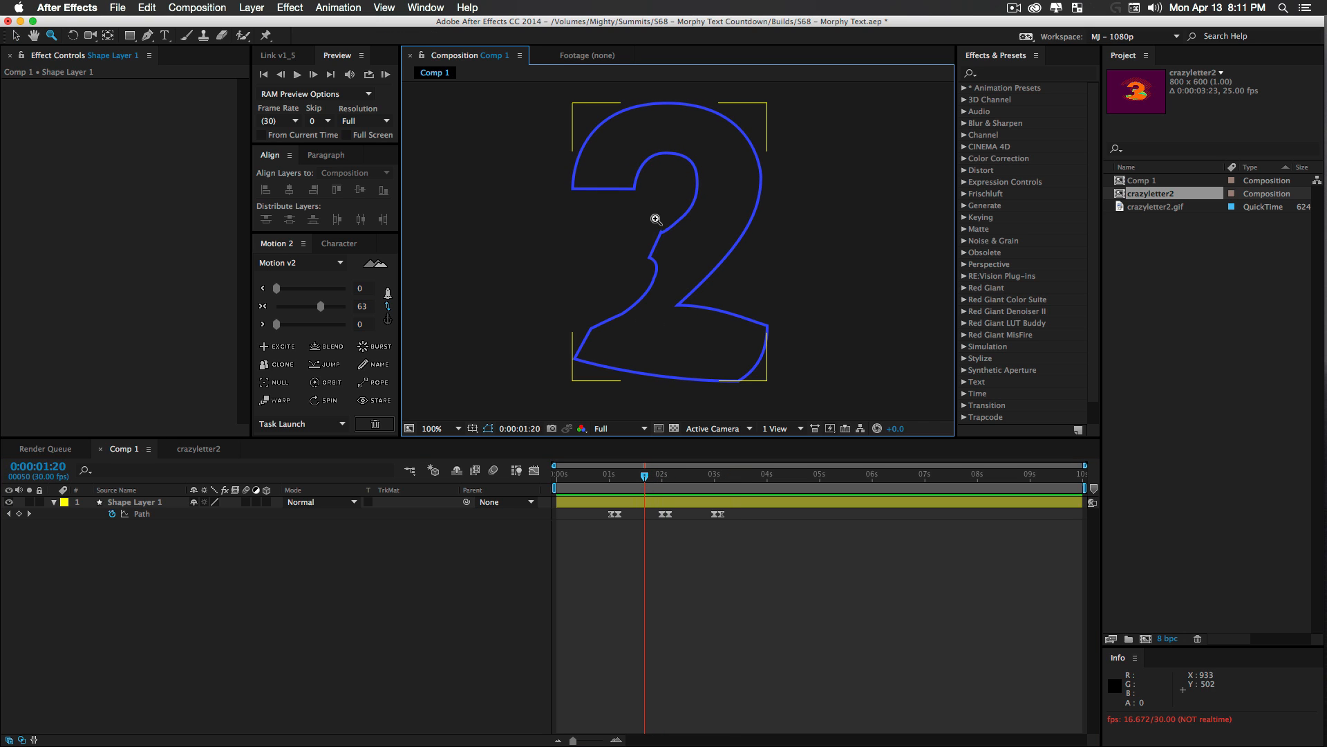
scroll(646, 223, up, 5)
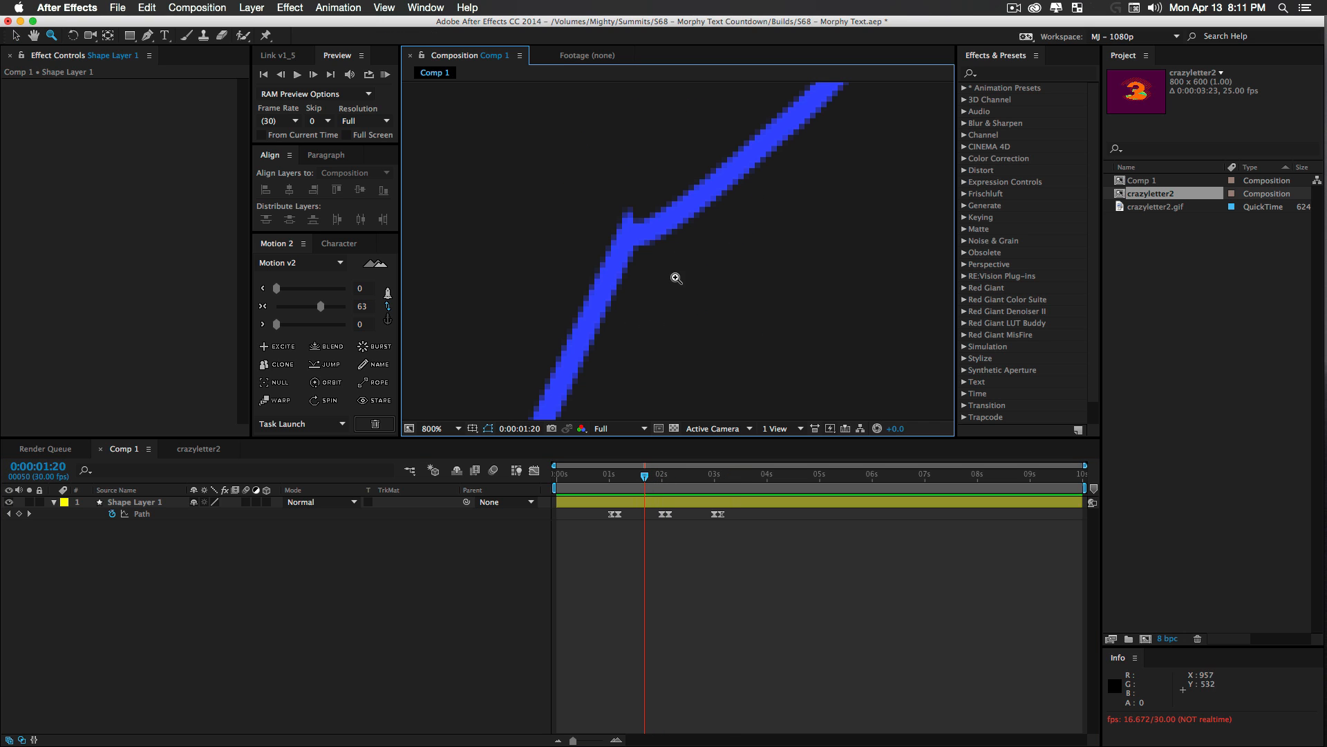
click(164, 516)
scroll(705, 290, down, 1)
drag(647, 236, 678, 265)
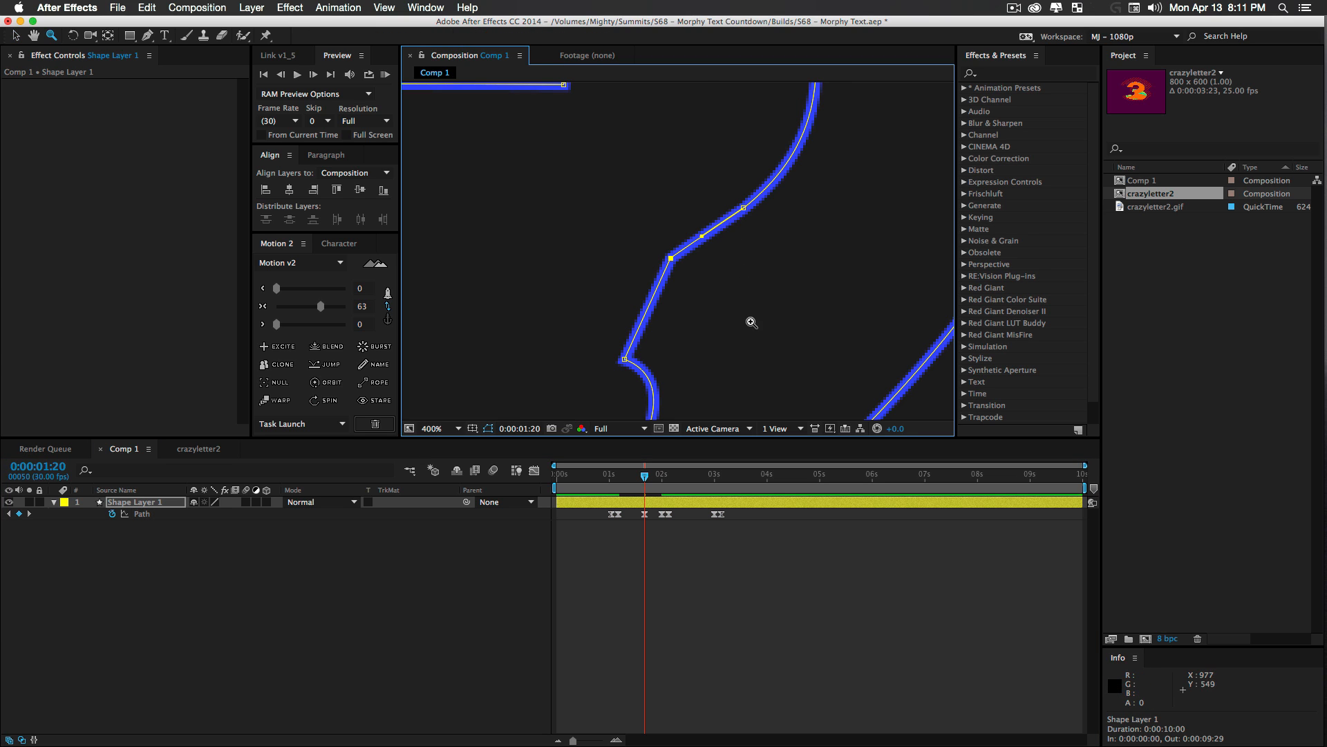
scroll(687, 276, down, 1)
drag(688, 276, 747, 152)
scroll(787, 209, down, 1)
drag(790, 209, 796, 262)
Play the corrected morph from 0:00:01:05 to check the new in-between shape
drag(667, 480, 618, 490)
click(432, 601)
key(space)
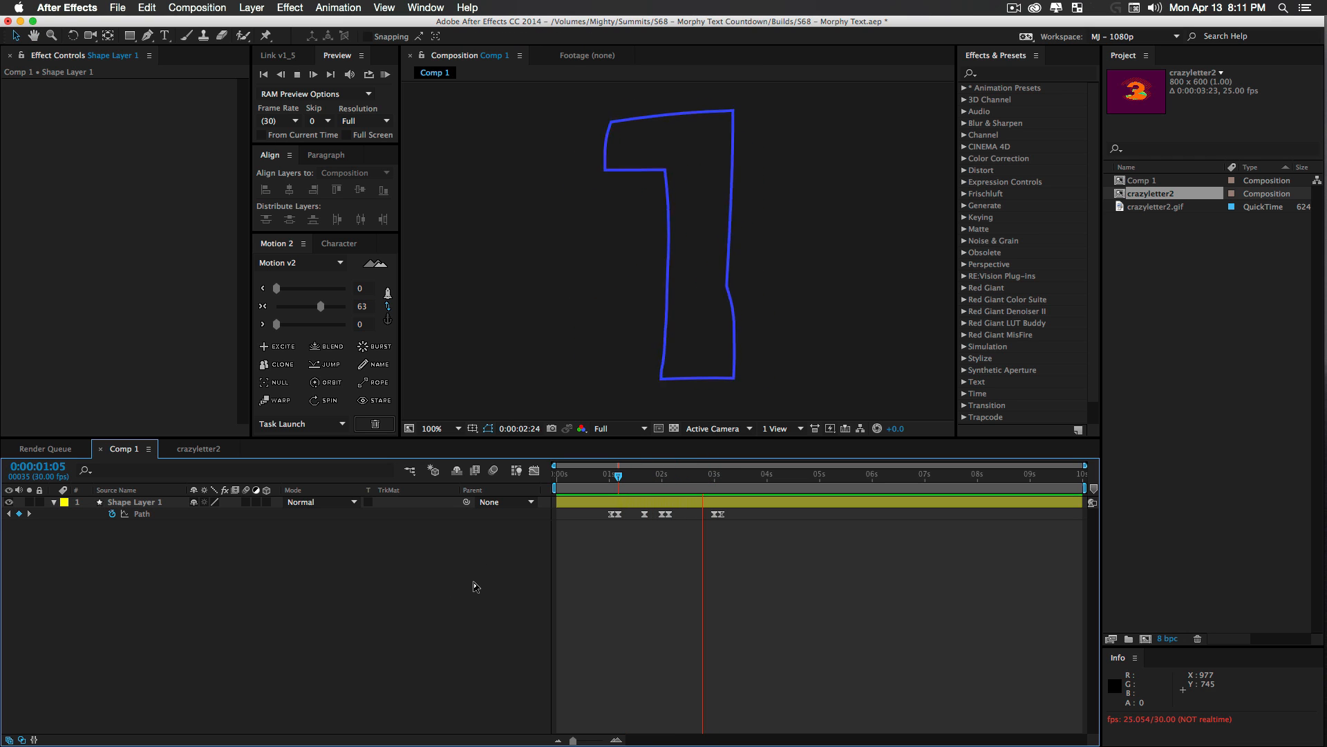
key(space)
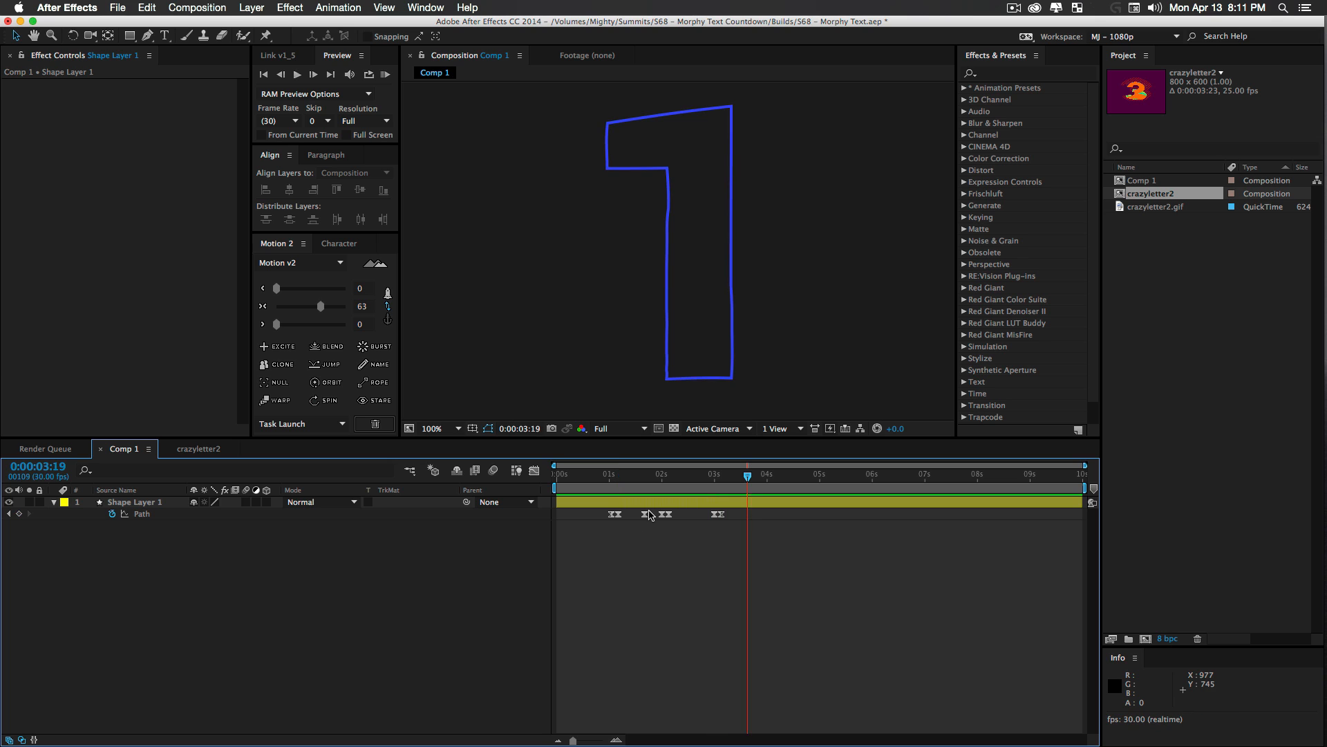
Remove the stroke from Shape Layer 1
click(153, 503)
alt+click(530, 38)
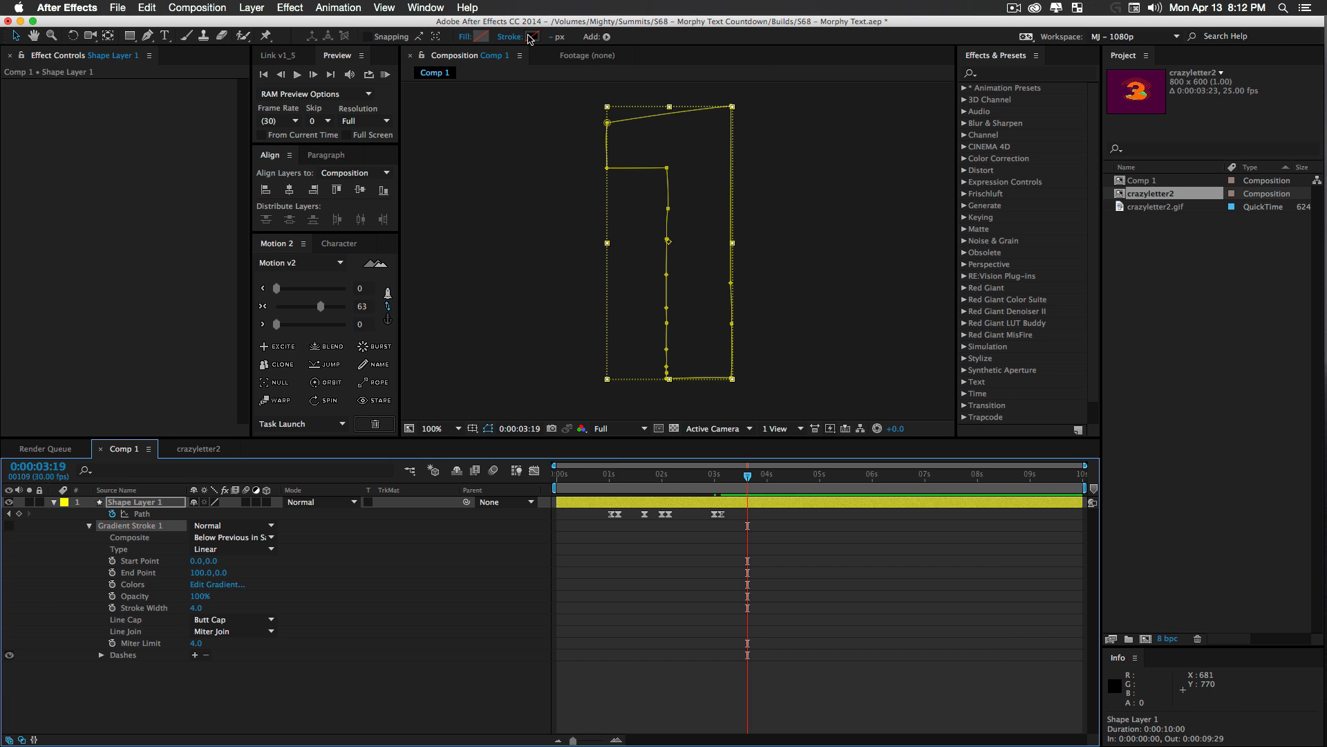
Give Shape Layer 1 a solid orange fill and collapse its properties
click(480, 37)
click(381, 261)
drag(381, 261, 379, 339)
click(319, 187)
drag(318, 187, 305, 187)
click(490, 183)
click(121, 503)
click(53, 502)
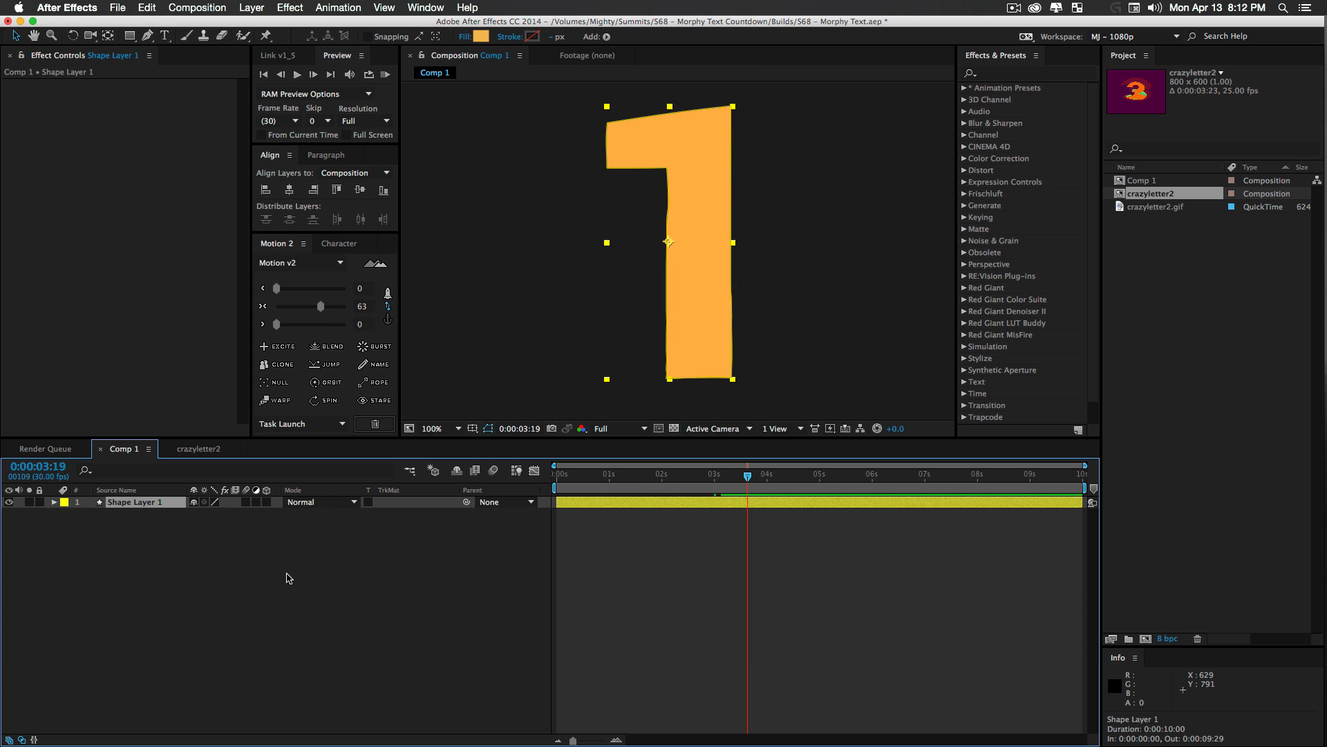
Reveal Shape Layer 1's Path keyframes and play the filled morph from 0:00:01:04 to check it
key(u)
click(617, 477)
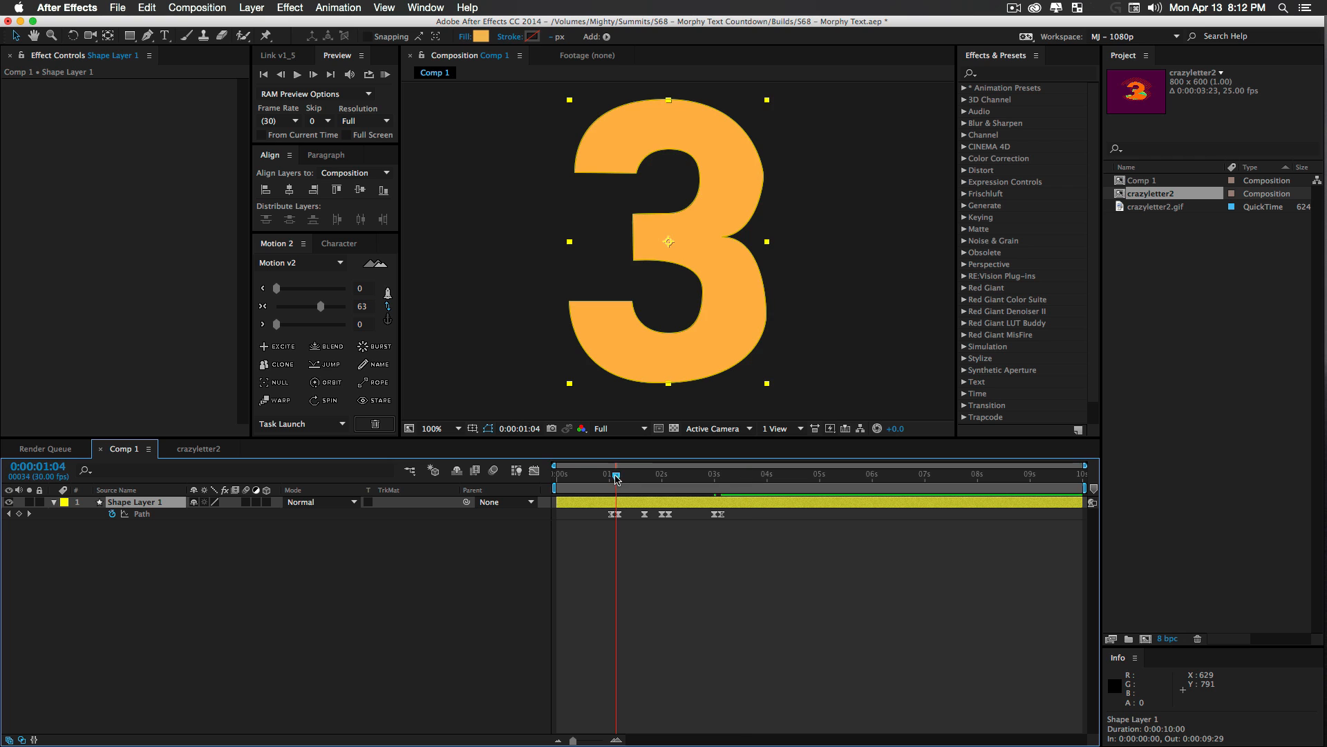
key(space)
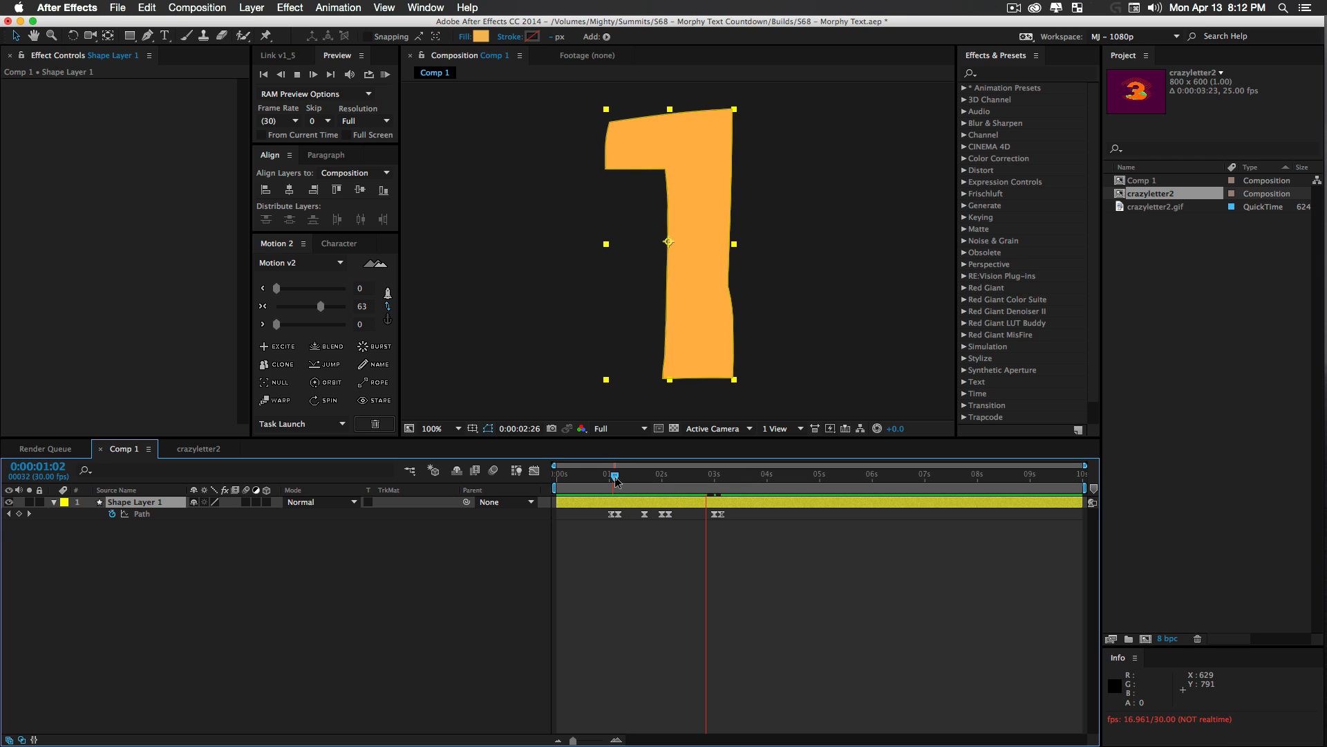
click(611, 477)
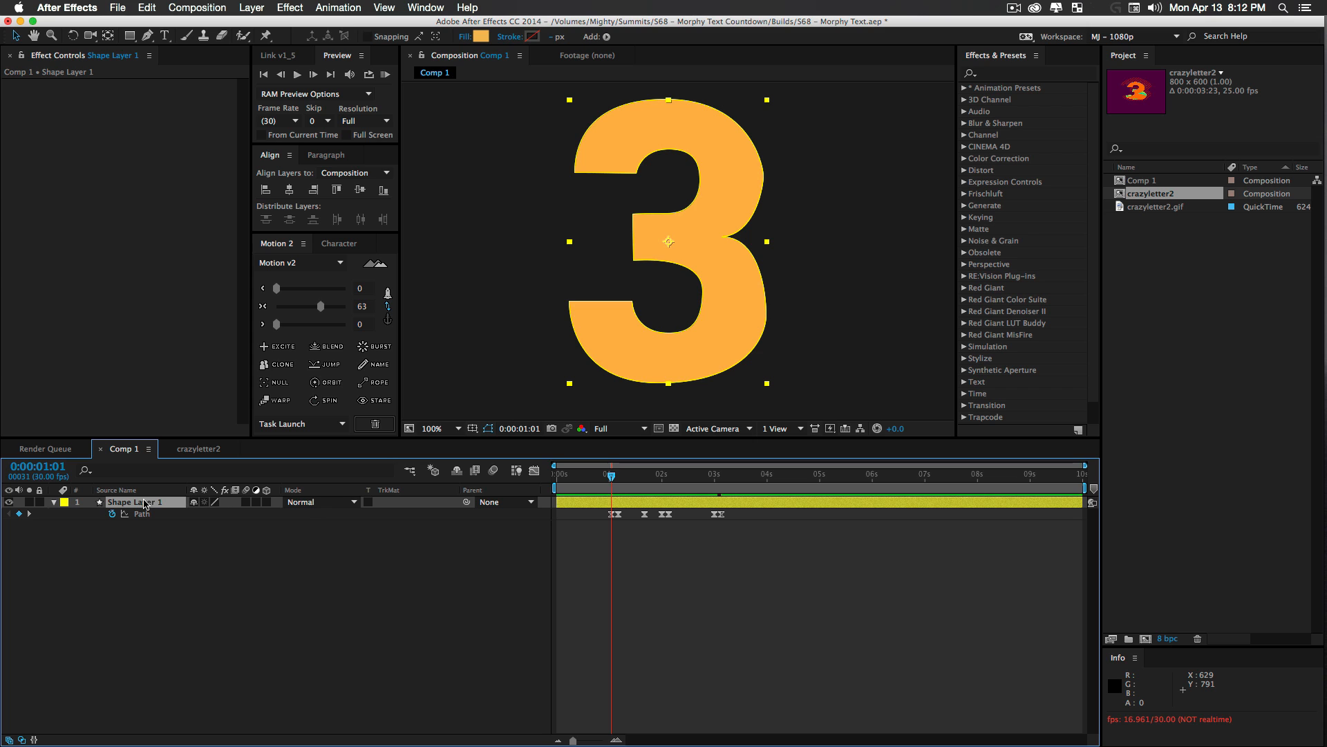
Duplicate Shape Layer 1, place the copy beneath the original and give it a turquoise fill
key(super+d)
drag(143, 504, 138, 537)
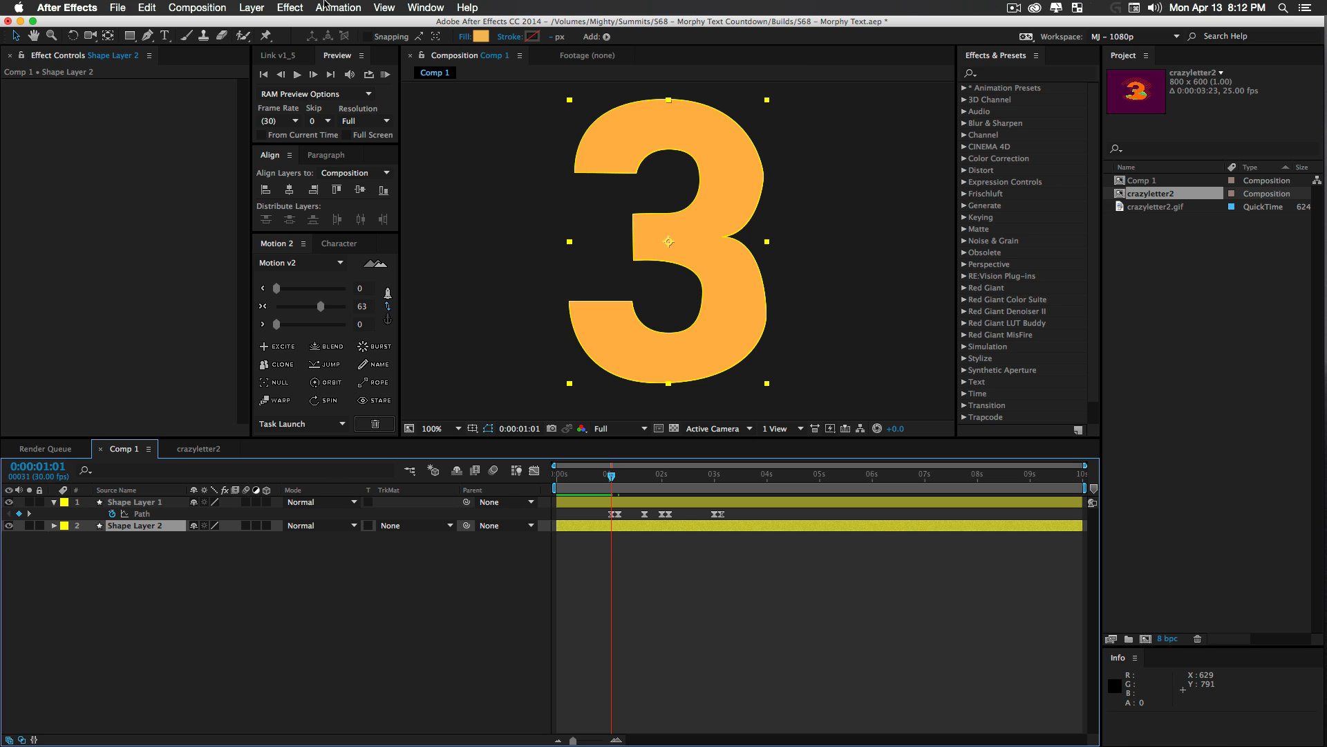
click(481, 37)
mouse_move(379, 283)
mouse_down()
mouse_move(380, 300)
mouse_move(381, 271)
mouse_up()
drag(318, 195, 316, 208)
click(464, 185)
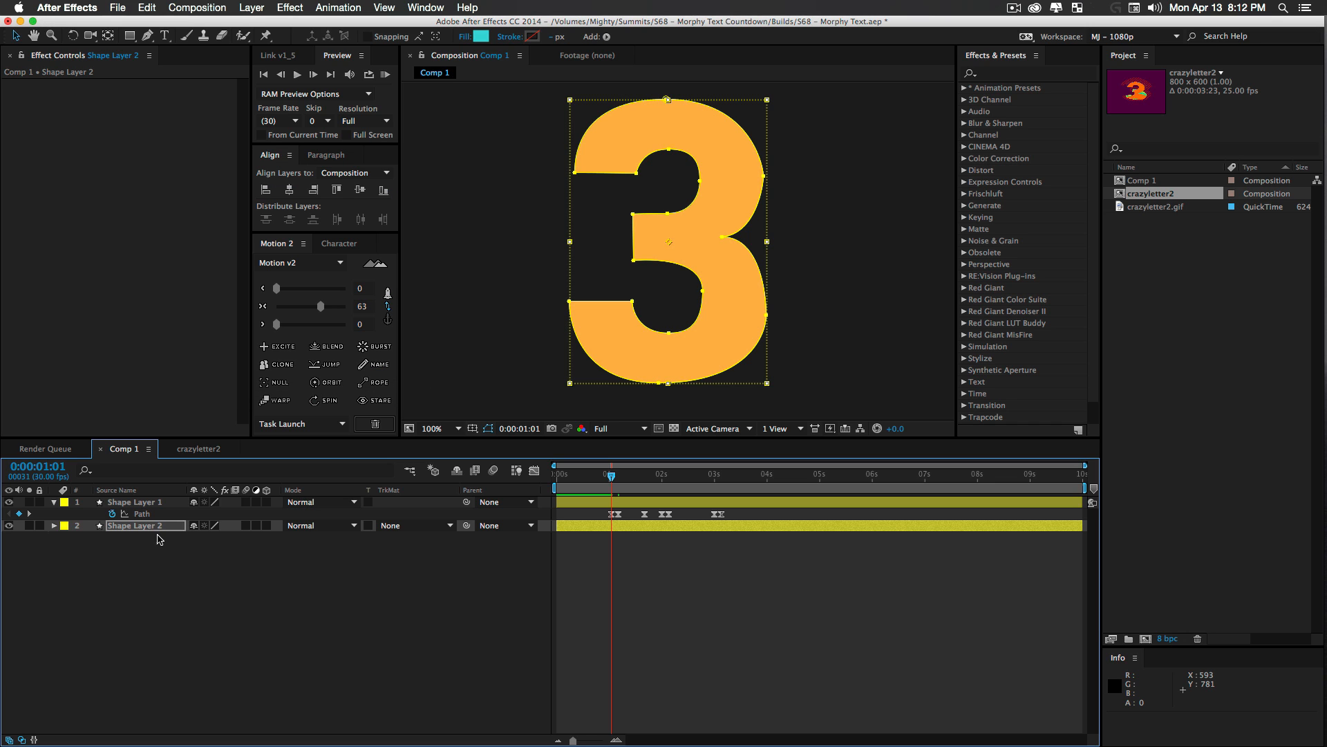
Delay all of Shape Layer 2's Path keyframes by two frames so its morph trails Shape Layer 1
click(135, 528)
key(u)
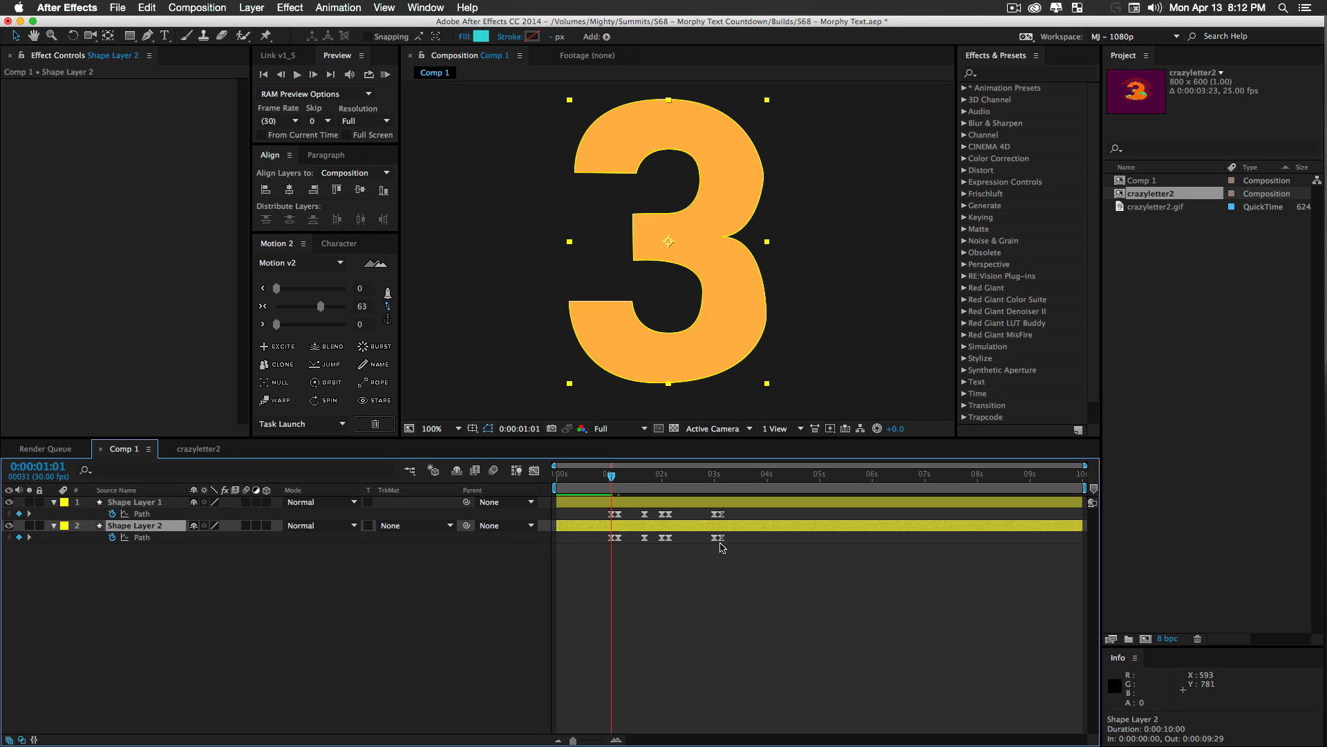
drag(760, 550, 583, 541)
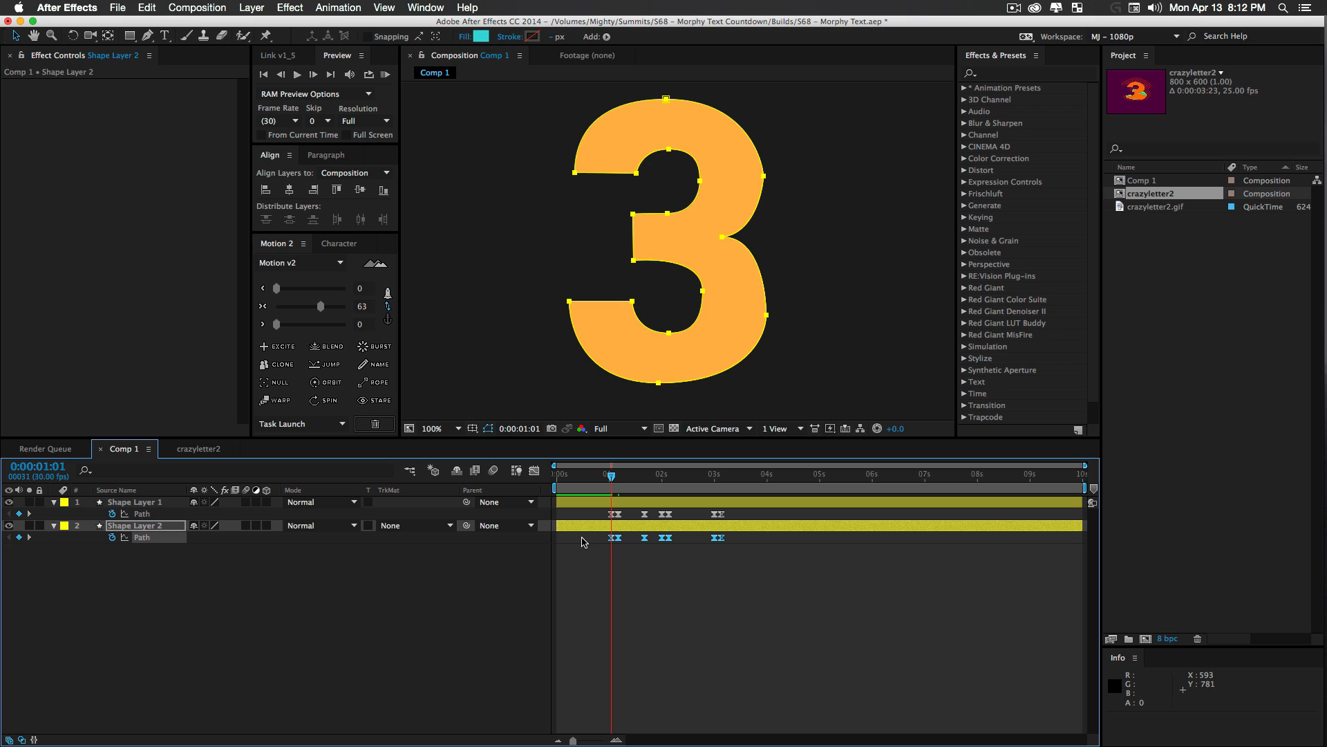
key(alt+Right)
key(alt+Right)
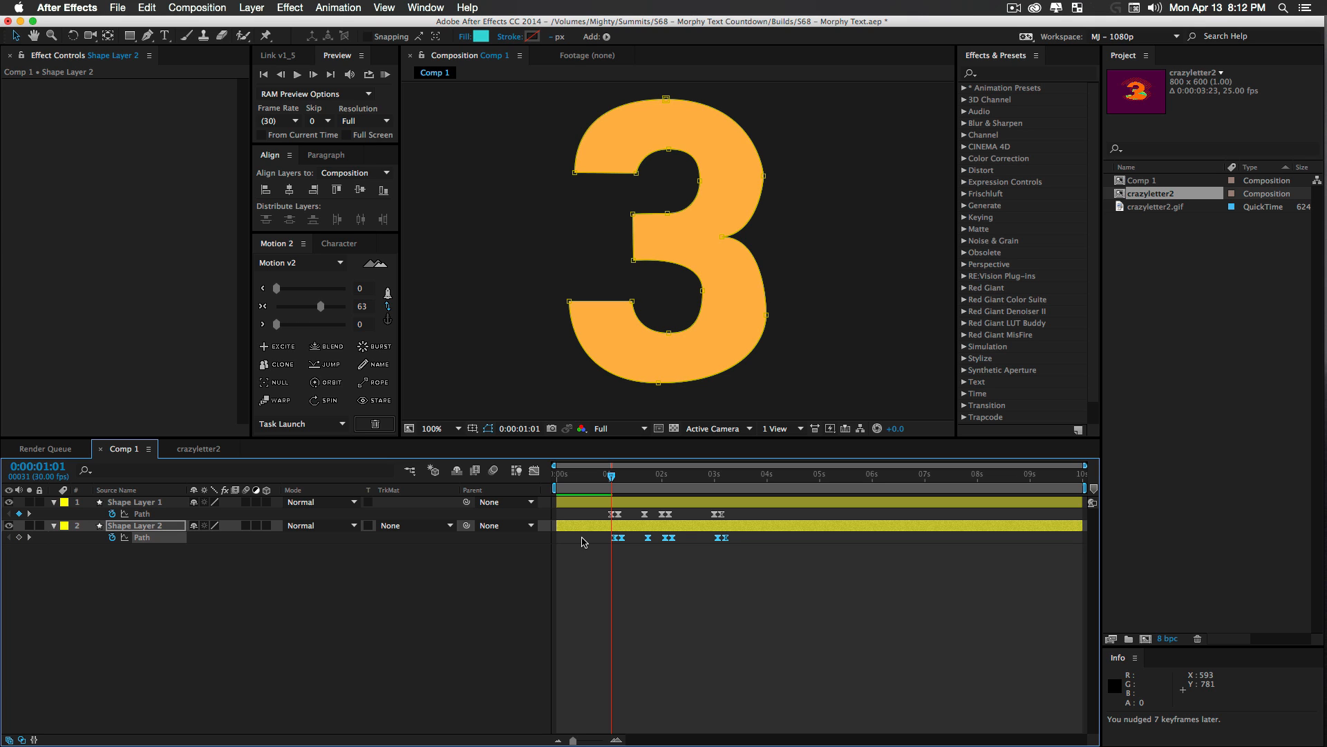
At 0:00:01:15, change Shape Layer 2's fill to red (RGB 219, 58, 58)
drag(612, 482, 635, 491)
click(145, 527)
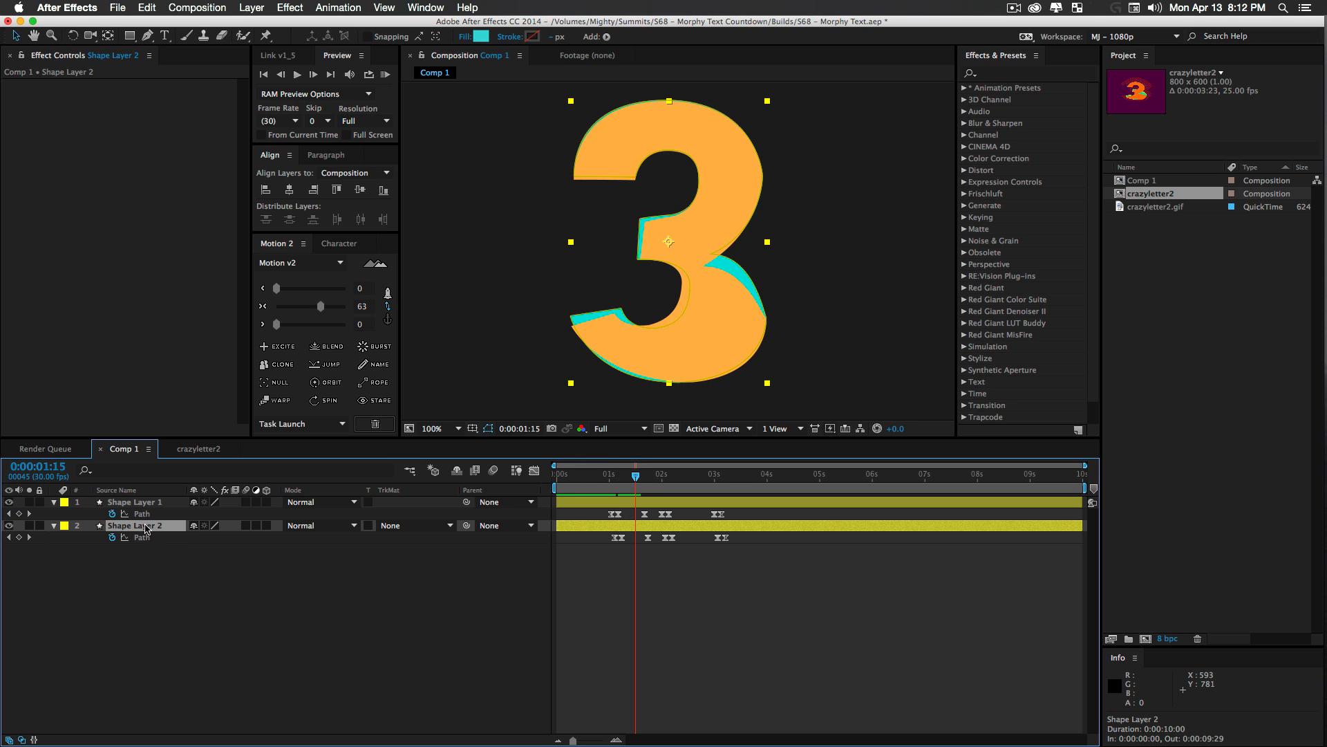
click(480, 37)
drag(378, 269, 379, 179)
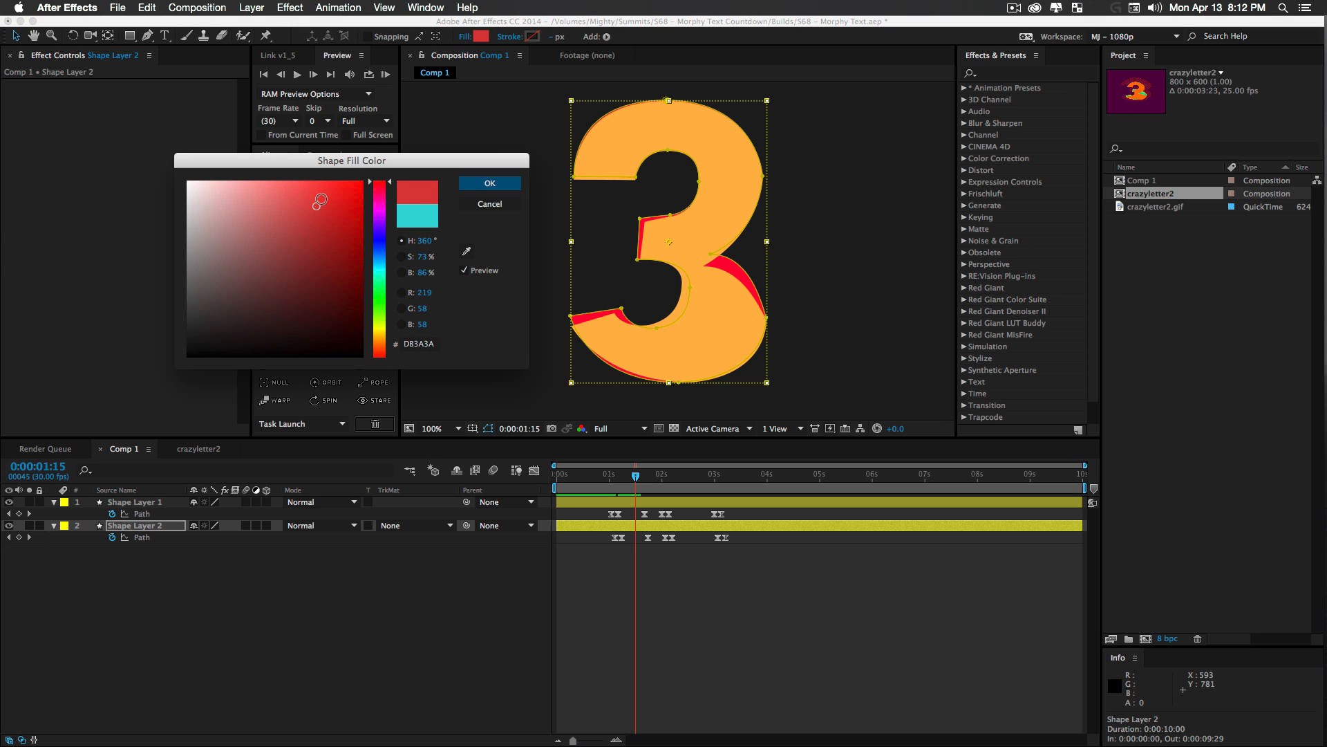
click(490, 183)
Duplicate Shape Layer 2, place the copy beneath it and delay the copy's Path keyframes by two frames
click(145, 527)
key(super+d)
drag(143, 528, 140, 559)
key(u)
drag(828, 584, 590, 557)
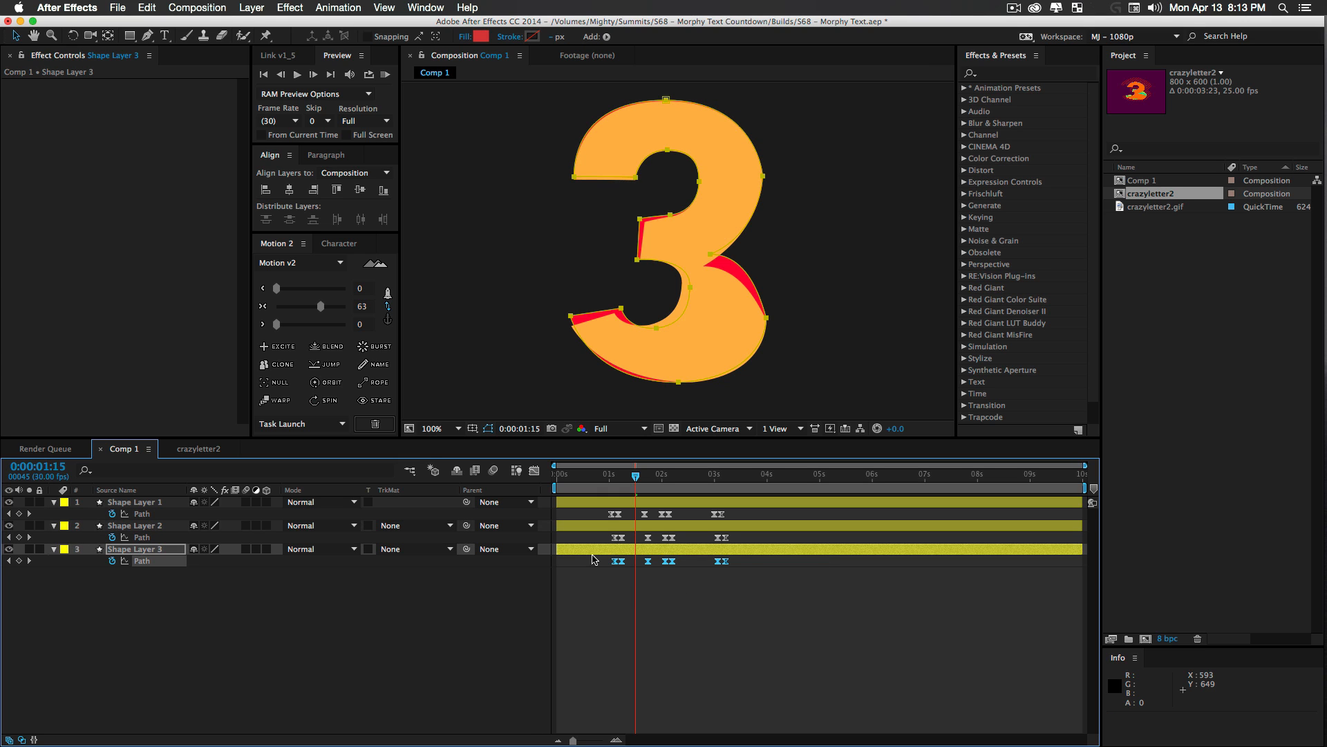
key(alt+Right)
key(alt+Right)
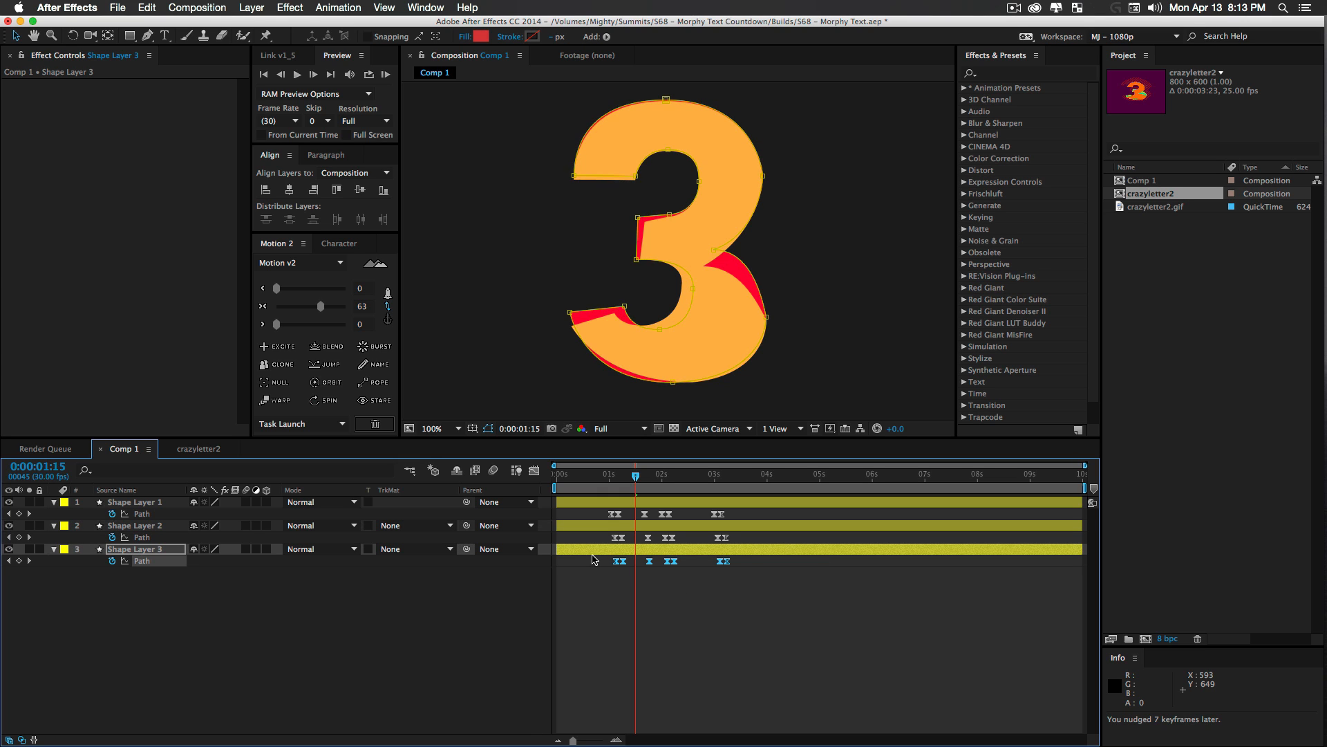
Change Shape Layer 3's fill to blue (RGB 70, 155, 243)
click(135, 549)
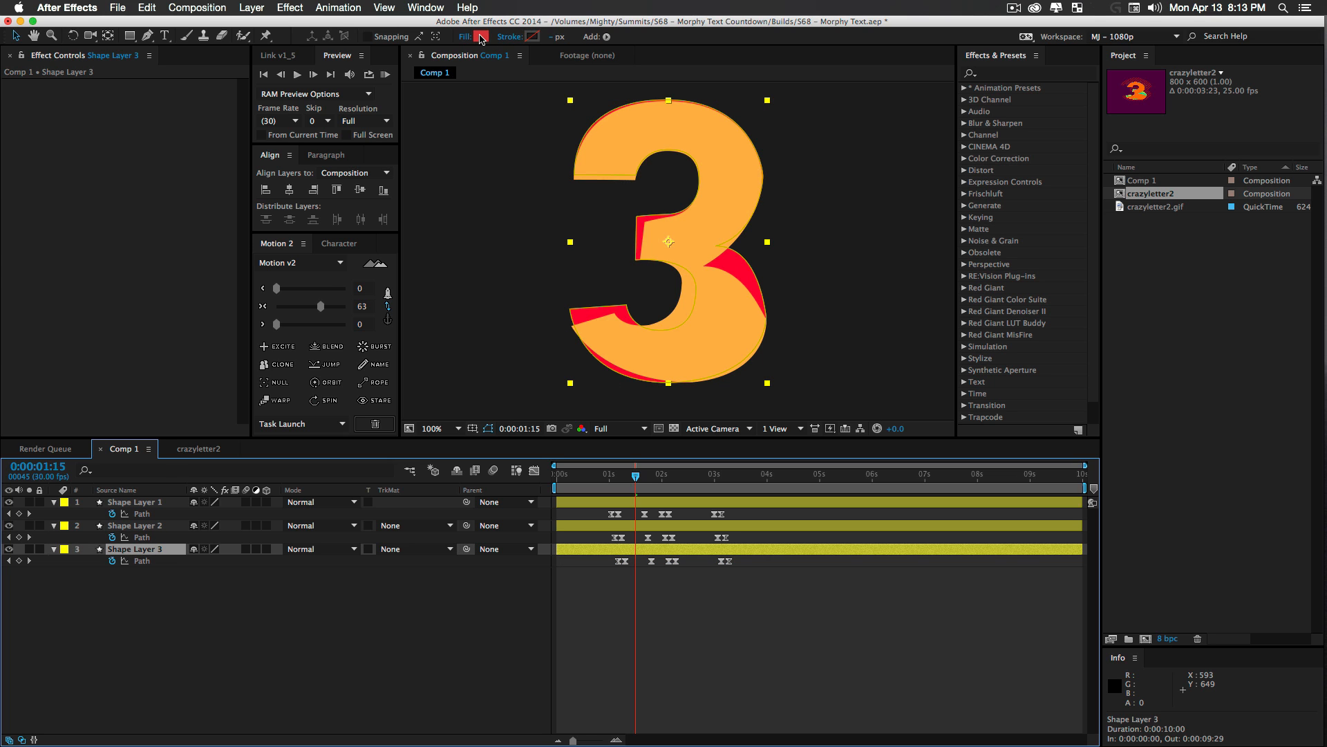
click(480, 36)
drag(375, 289, 379, 254)
drag(320, 193, 313, 189)
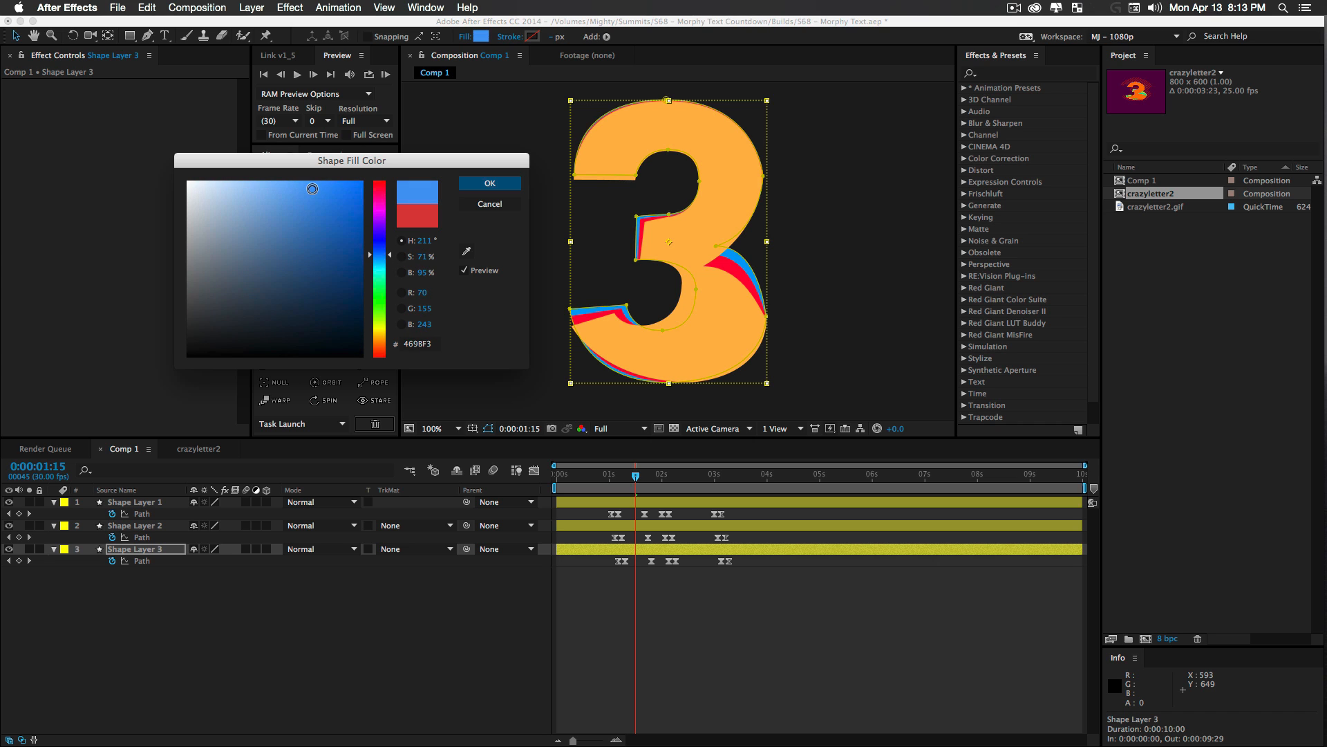
click(487, 183)
Play the three-layer morph from 0:00:01:00 to check the offset coloured trails
click(449, 655)
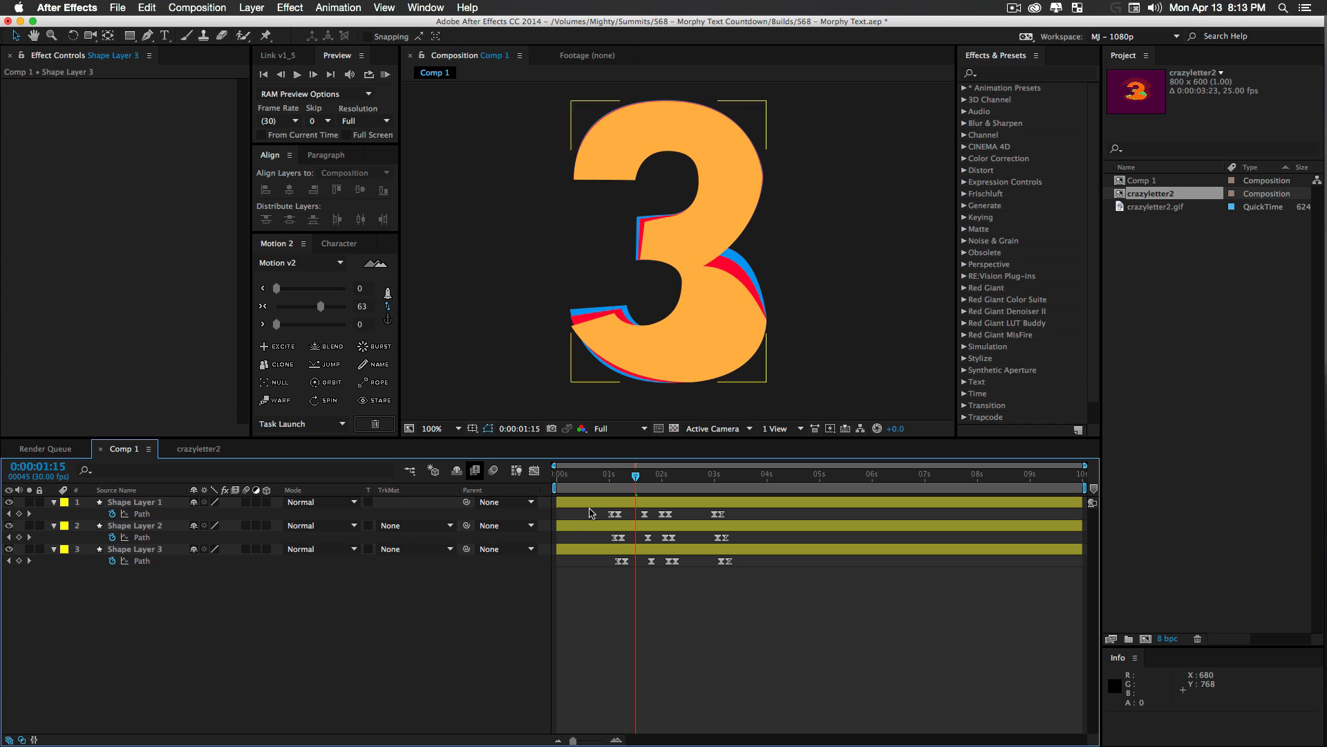
click(611, 469)
key(space)
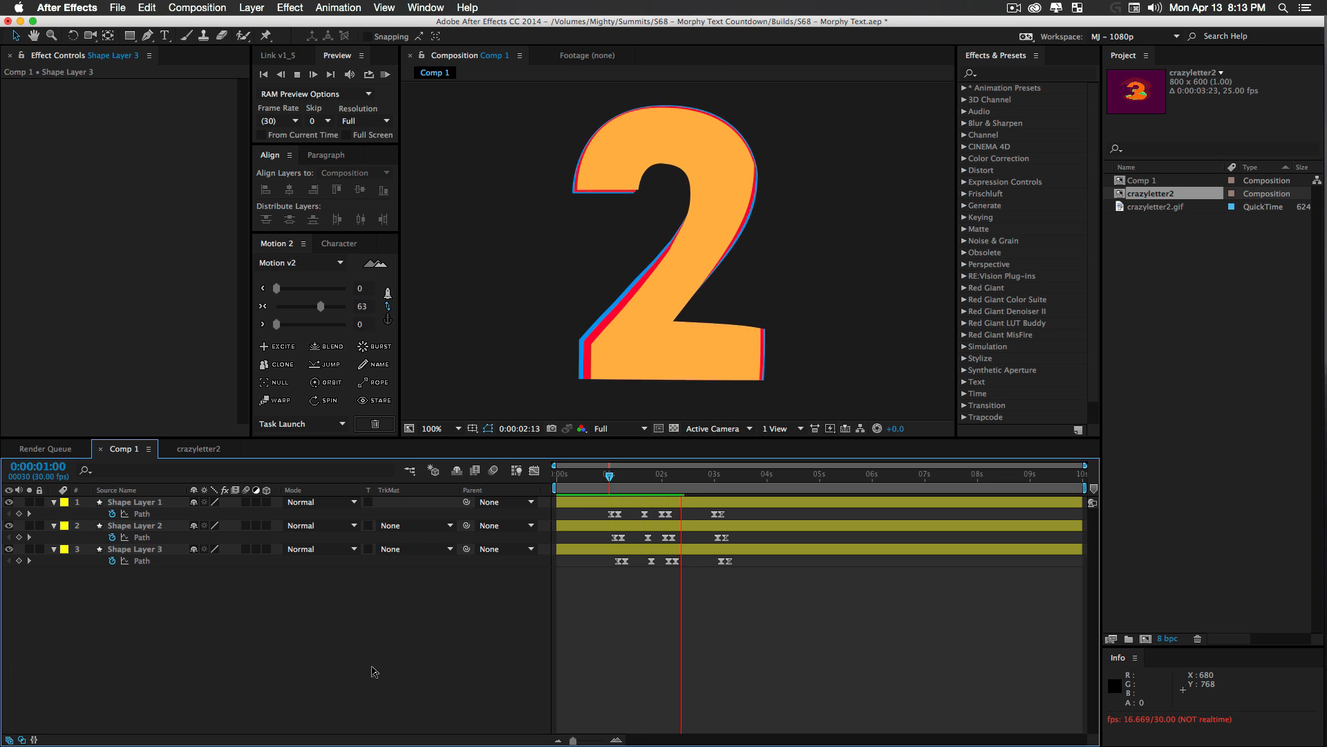
click(609, 477)
Pre-compose Shape Layers 1 to 3 into a new composition named Numbers, moving all attributes into it
click(132, 549)
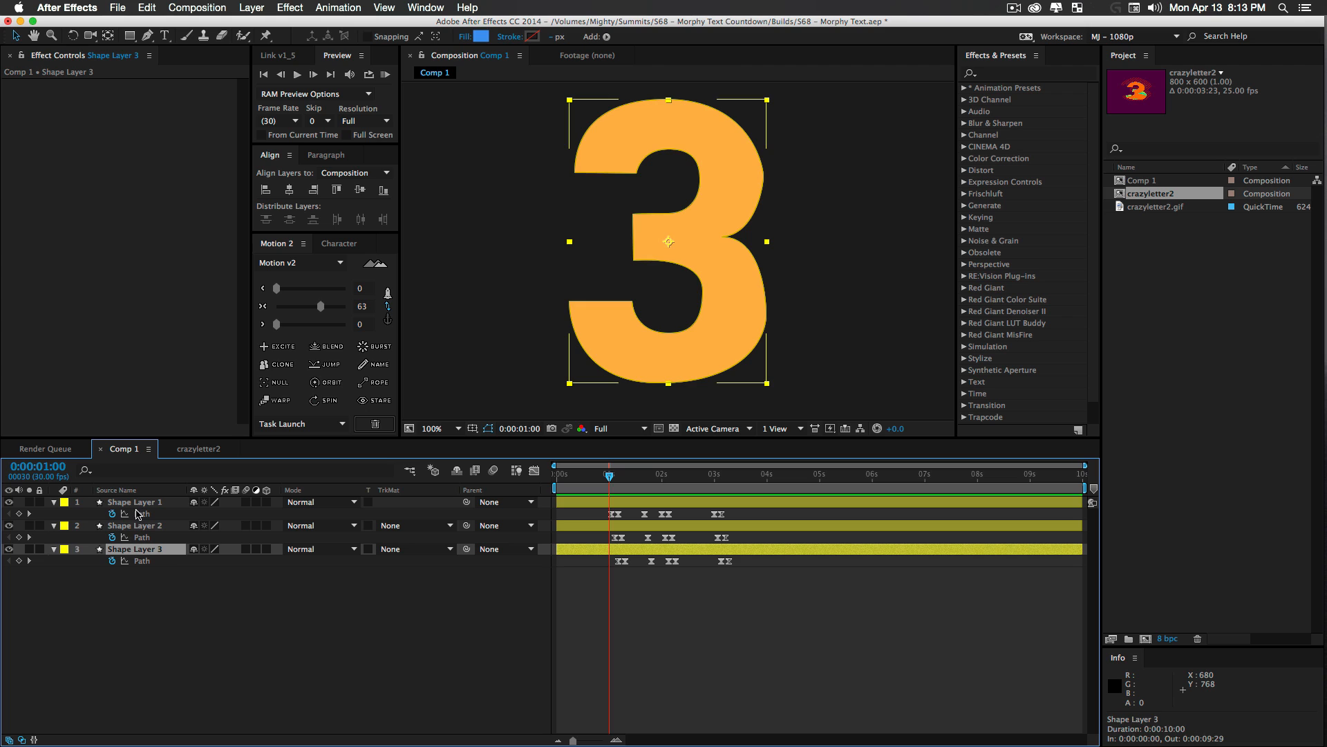
shift+click(139, 503)
key(super+shift+c)
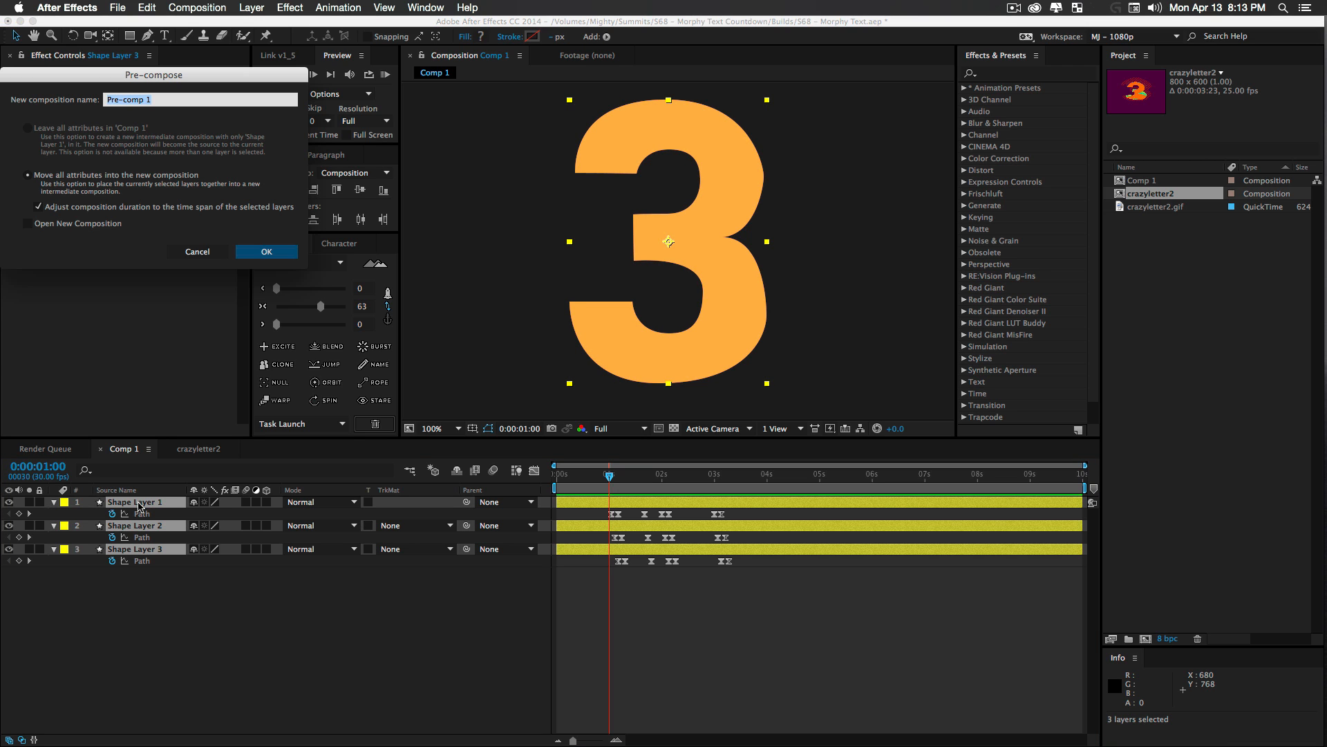
text(Numbers)
key(Return)
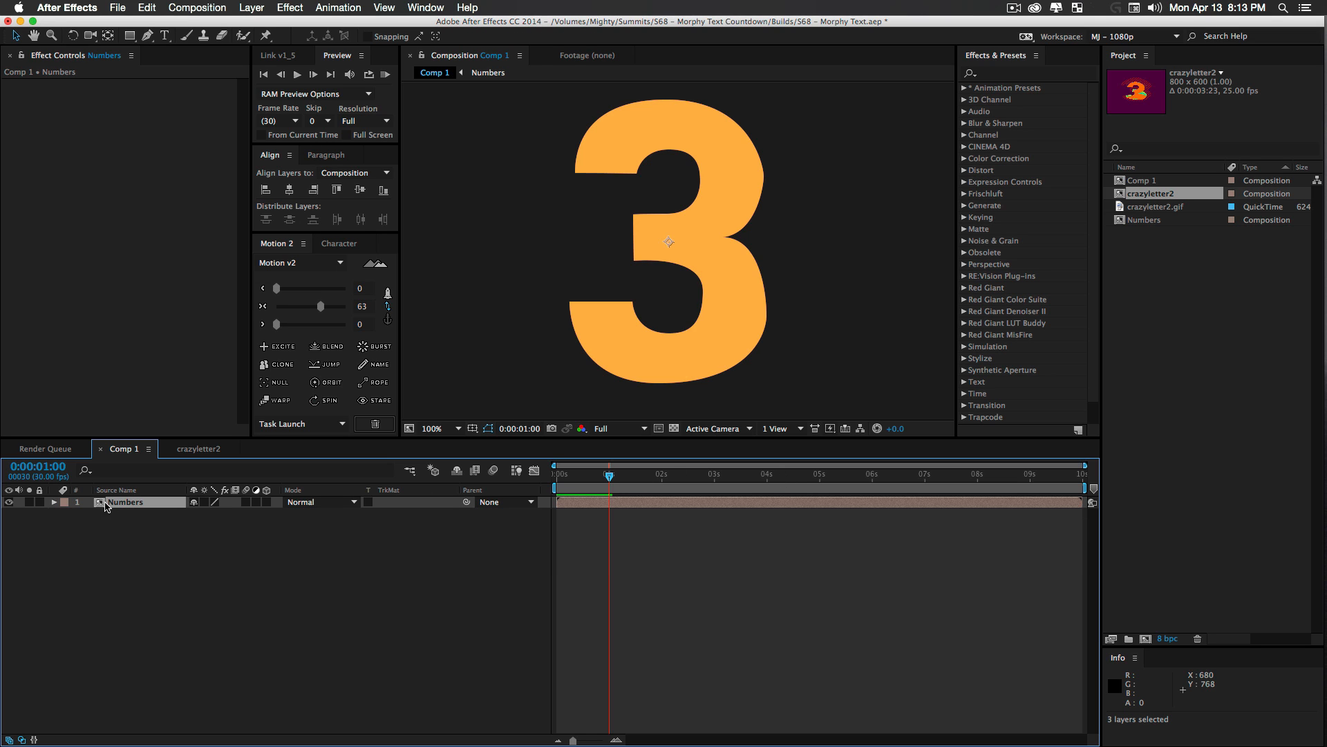
Find the first path keyframe at 0:00:01:01 in the Numbers composition, close crazyletter2 and return to Comp 1
double_click(138, 502)
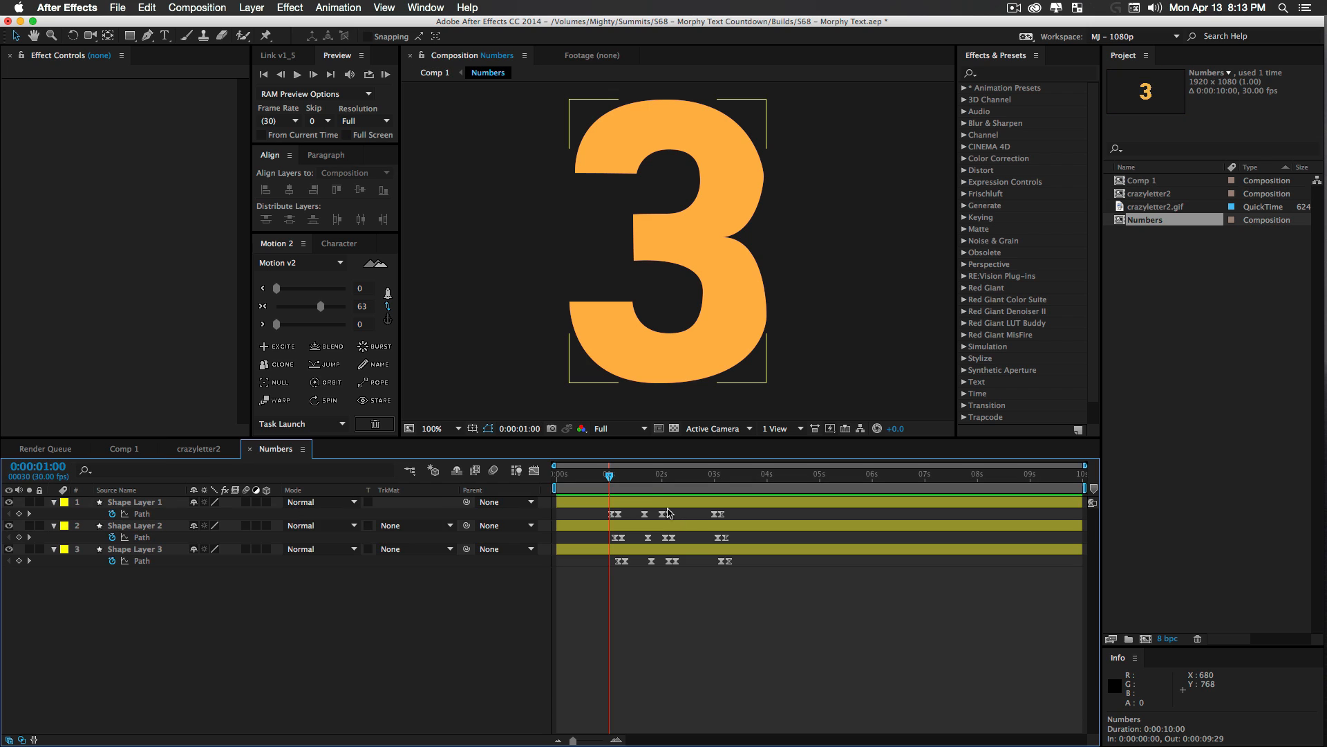
key(k)
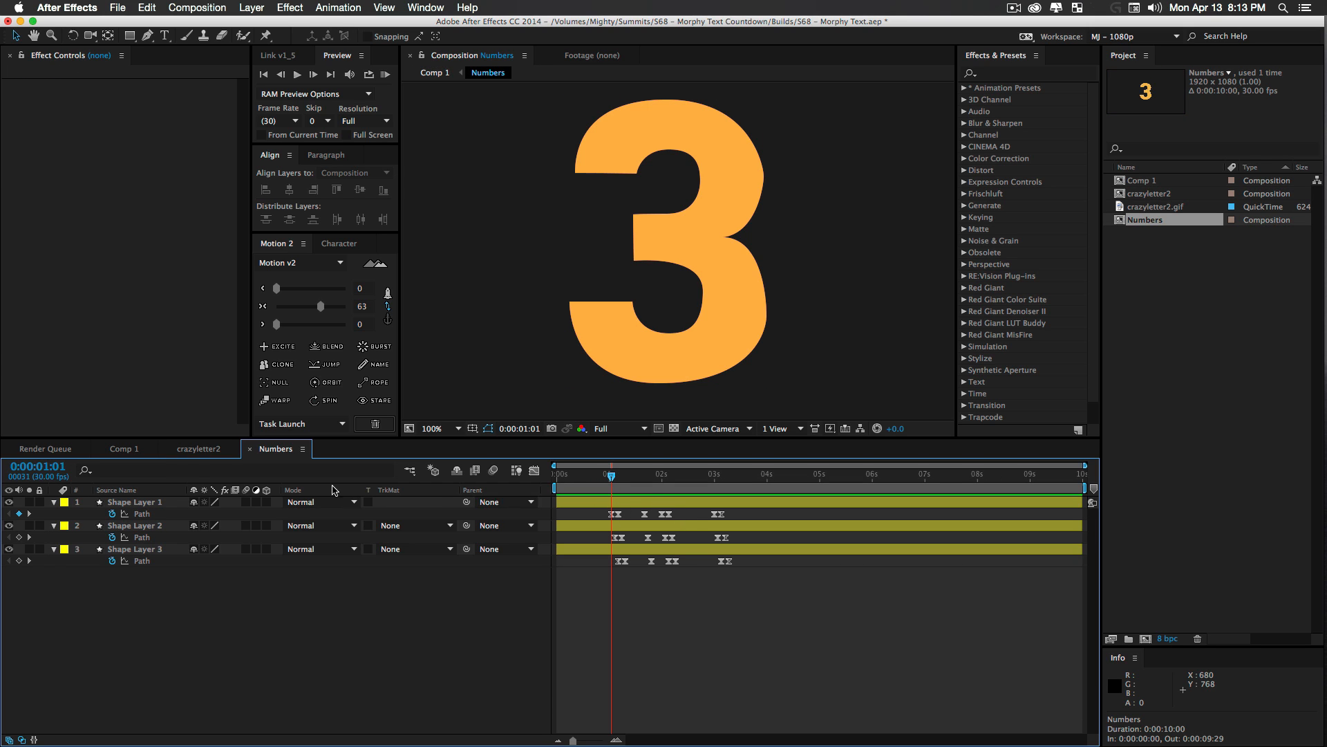
click(198, 449)
click(169, 449)
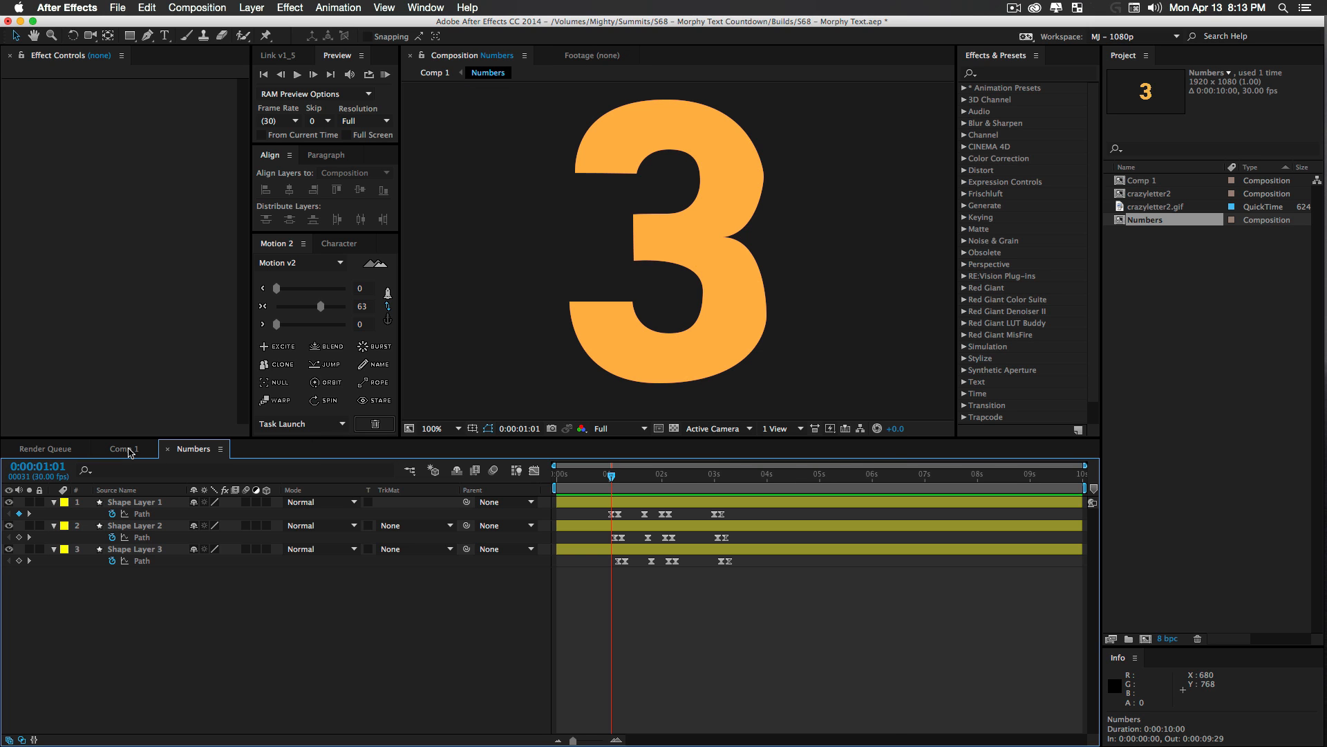
click(125, 449)
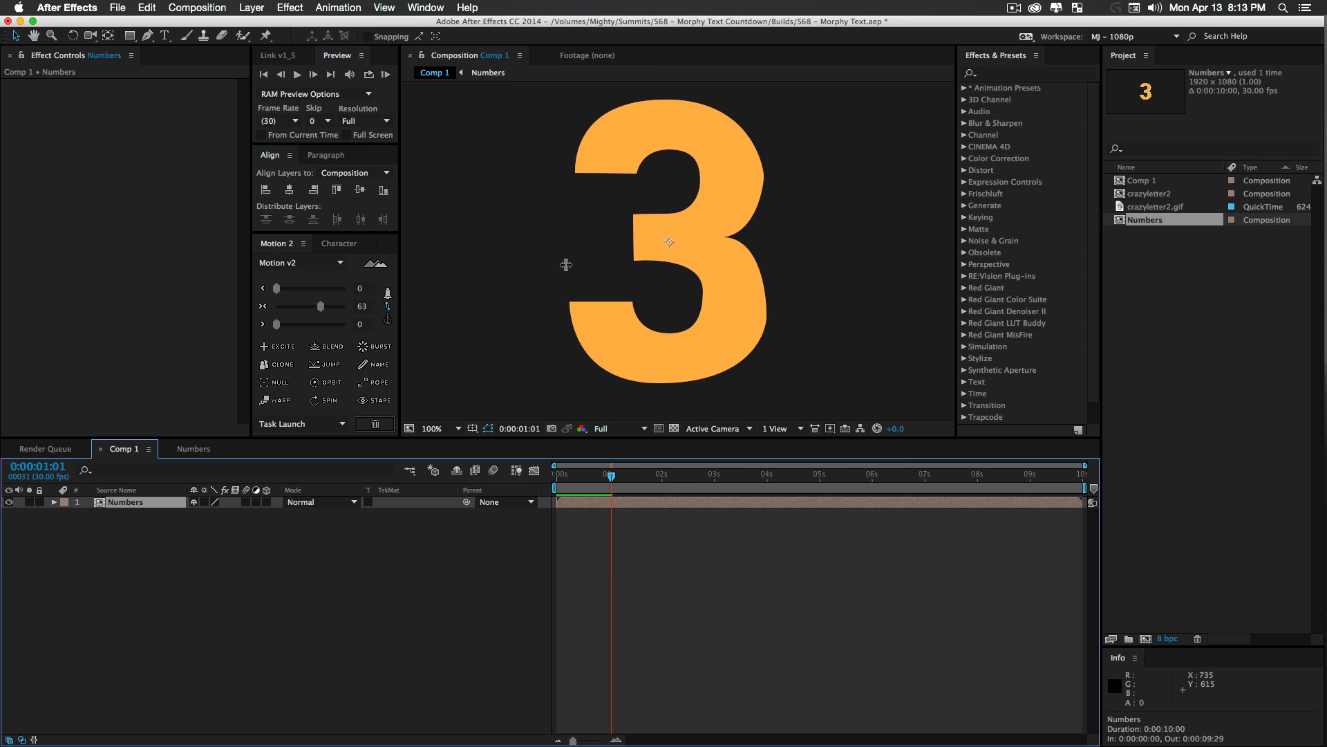
Apply Bezier Warp to the Numbers layer and keyframe all its vertices and tangents at 0:00:01:01
click(1022, 74)
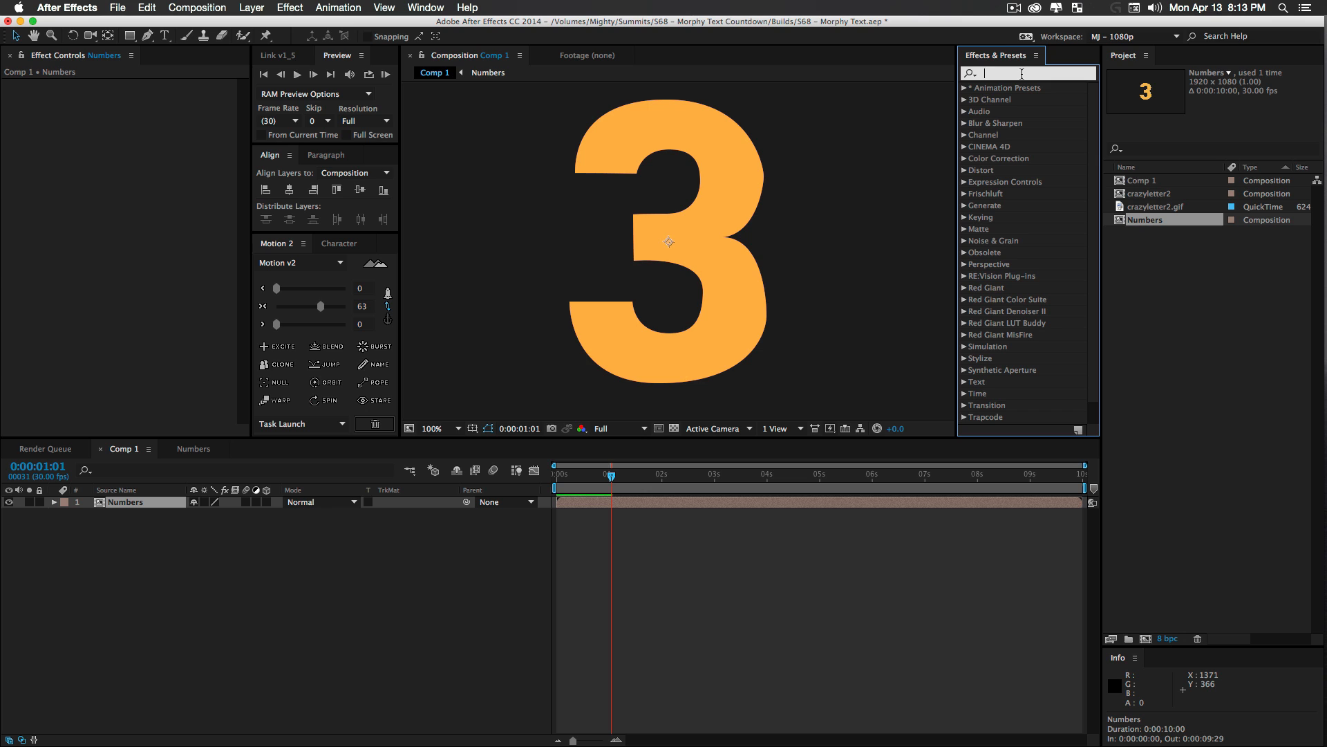
text(bez)
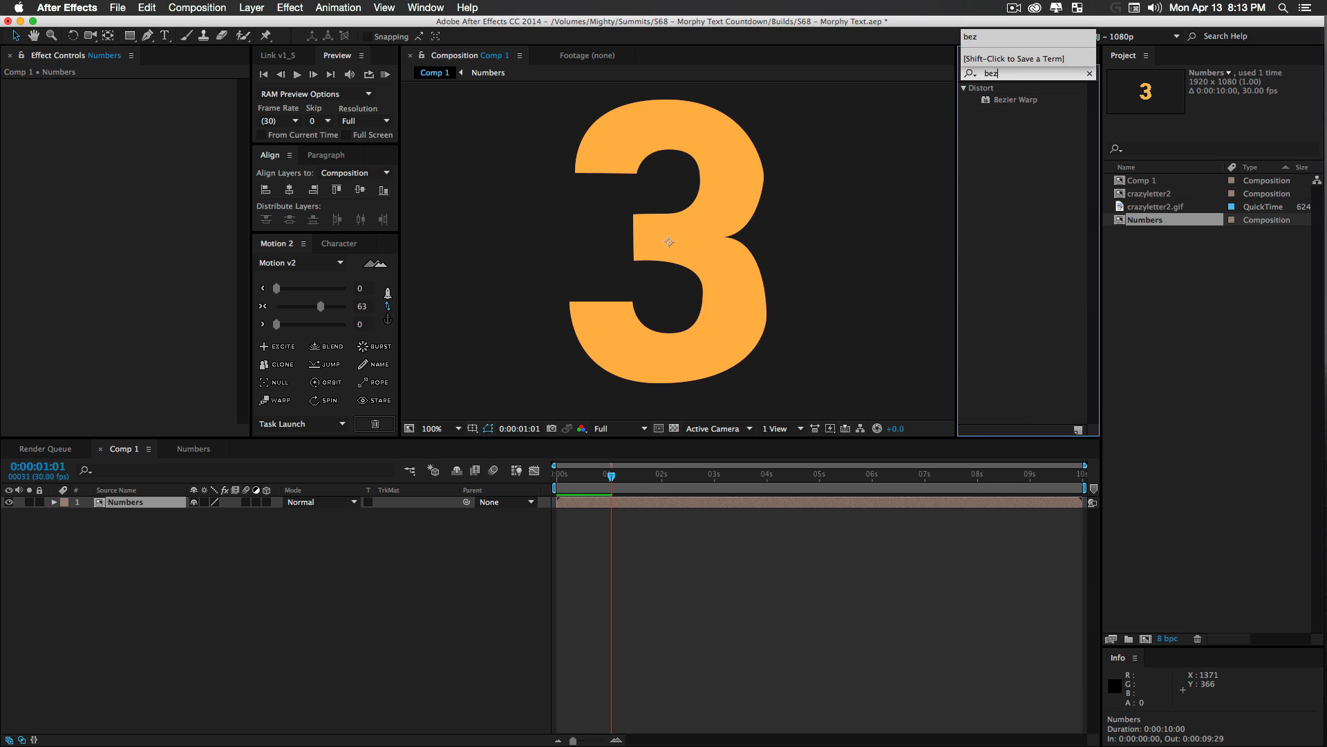
drag(1006, 103, 128, 505)
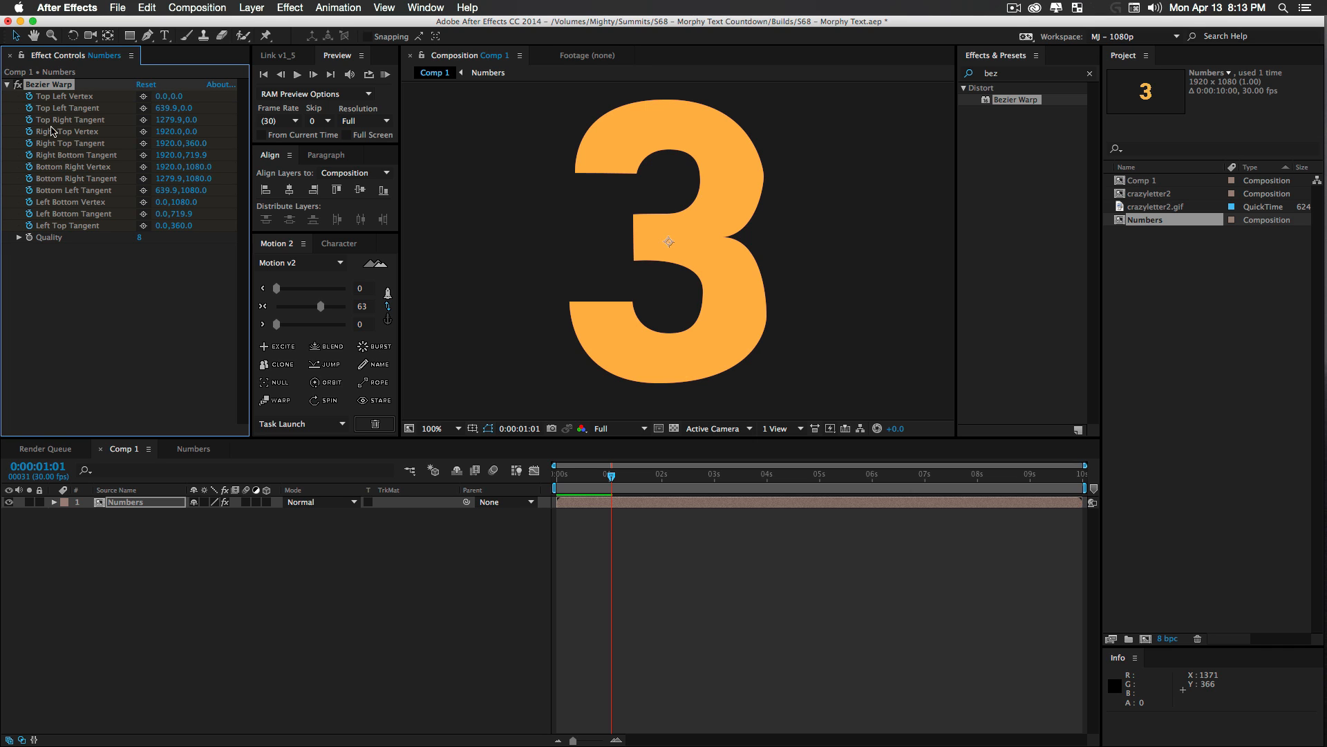
key(u)
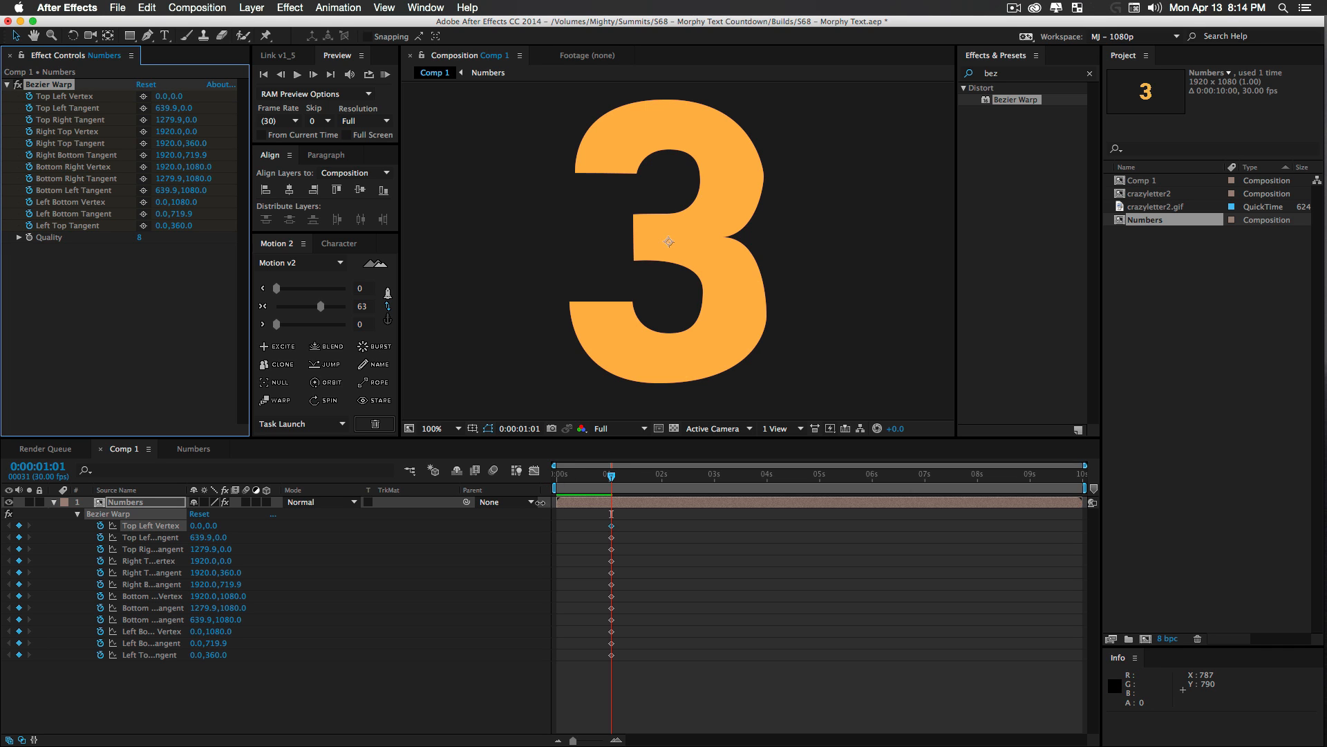
Copy the Bezier Warp keyframes to 0:00:01:05 in Comp 1, matching the end of the 3's hold in Numbers
drag(629, 674, 595, 505)
key(ctrl+c)
click(195, 449)
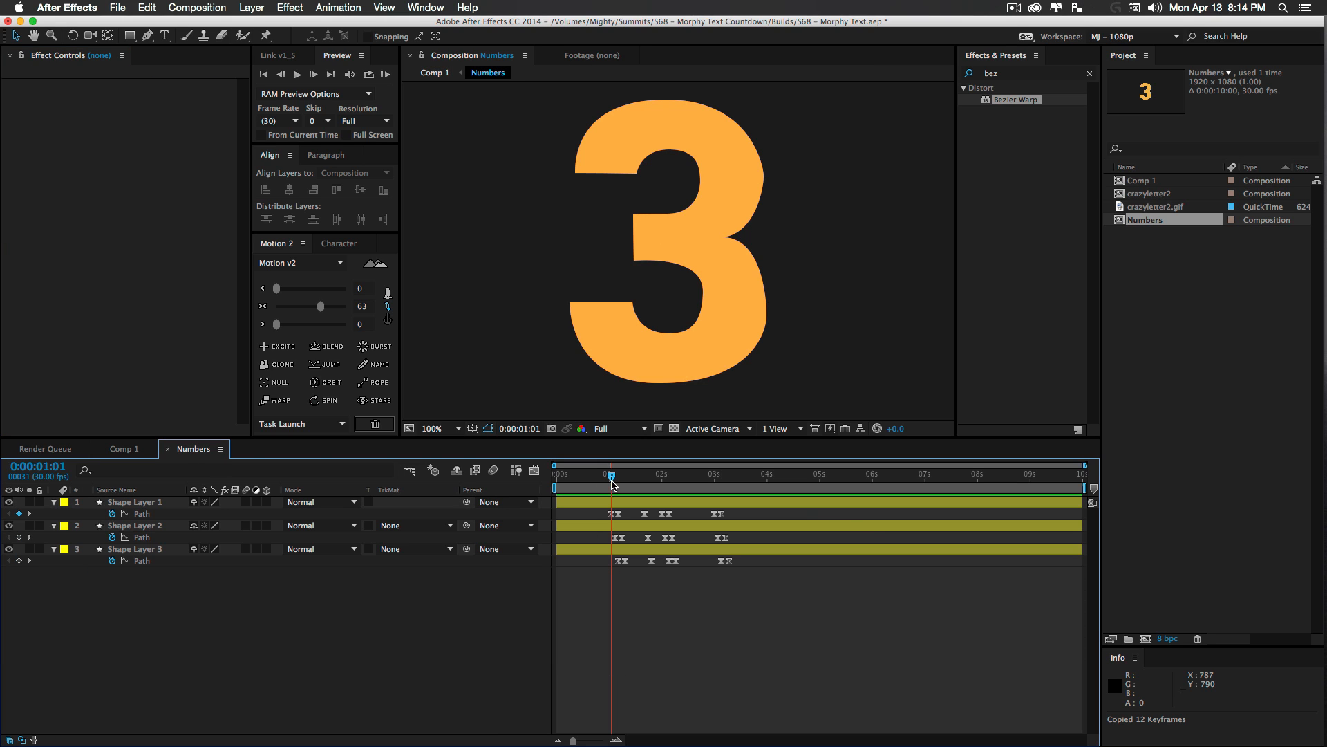
key(k)
key(k)
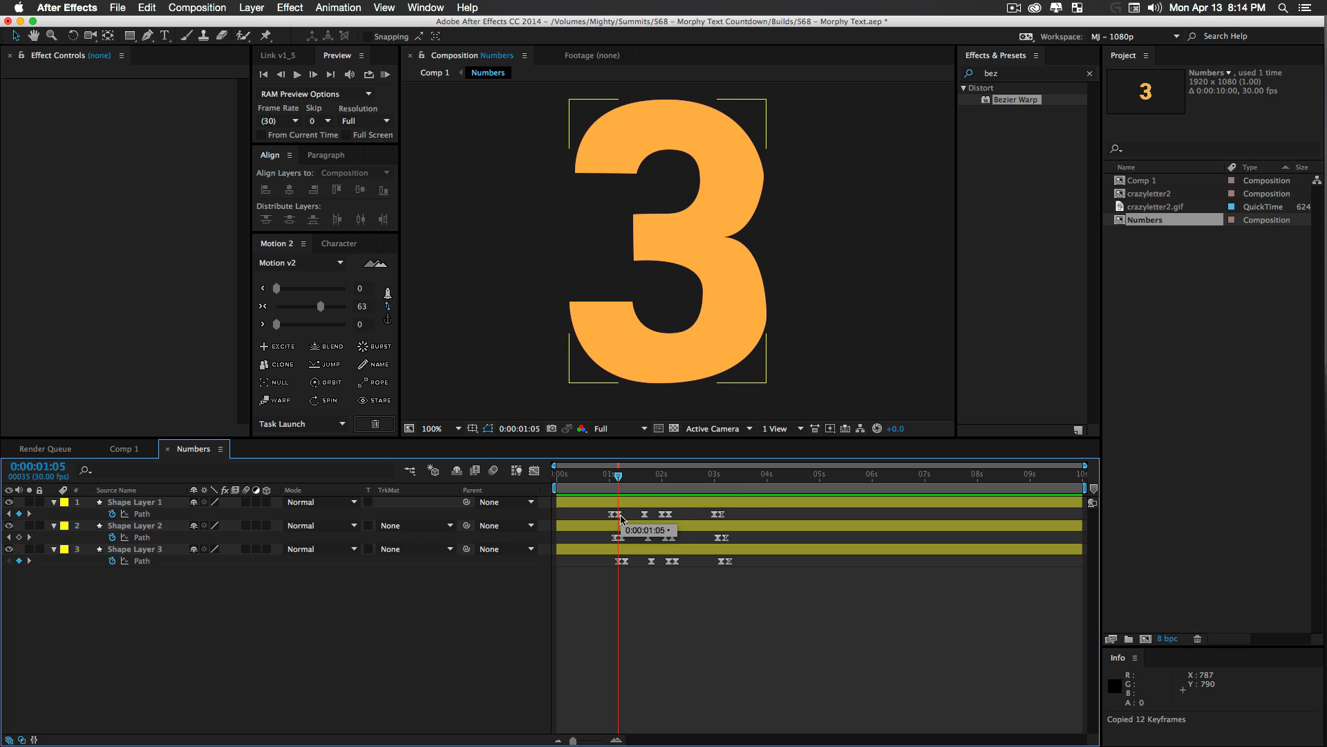
click(121, 454)
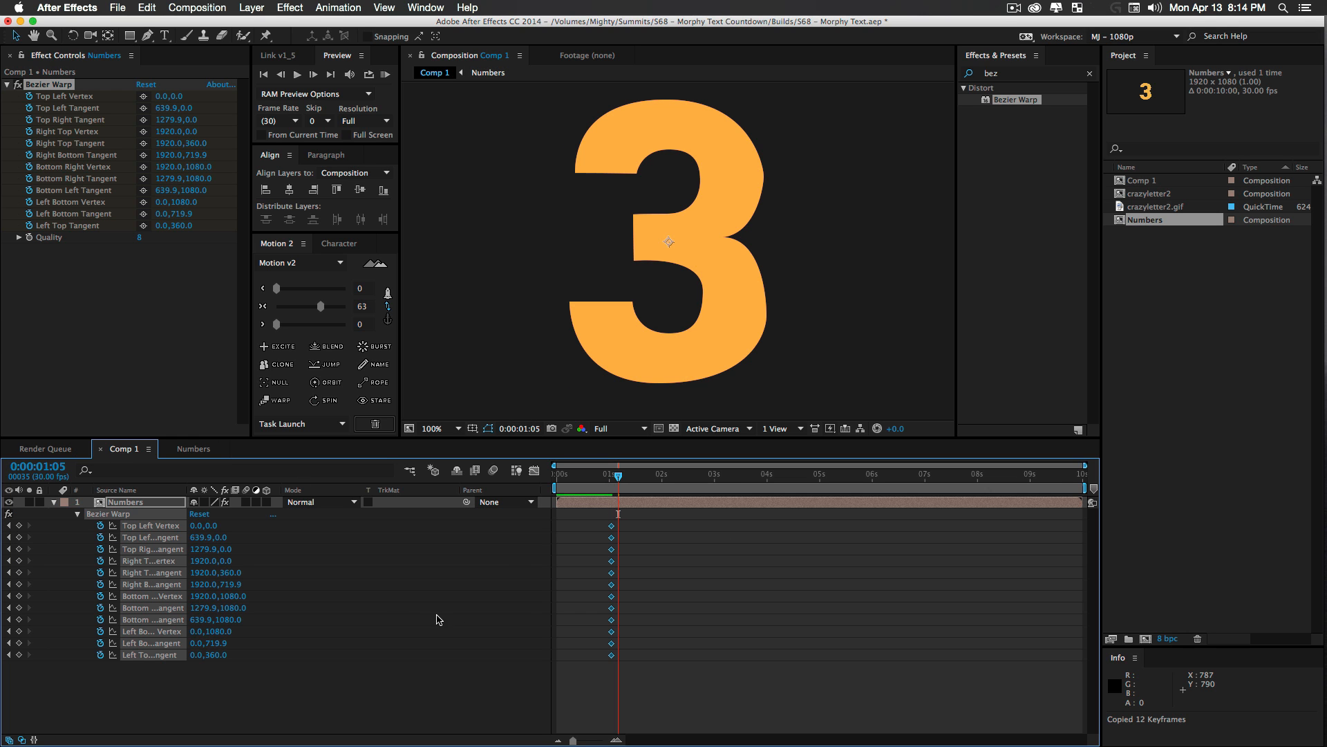
key(ctrl+v)
Copy both sets of Bezier Warp keyframes to 0:00:02:00 in Comp 1, matching the start of the 2's hold
drag(600, 518, 645, 733)
key(ctrl+c)
click(194, 449)
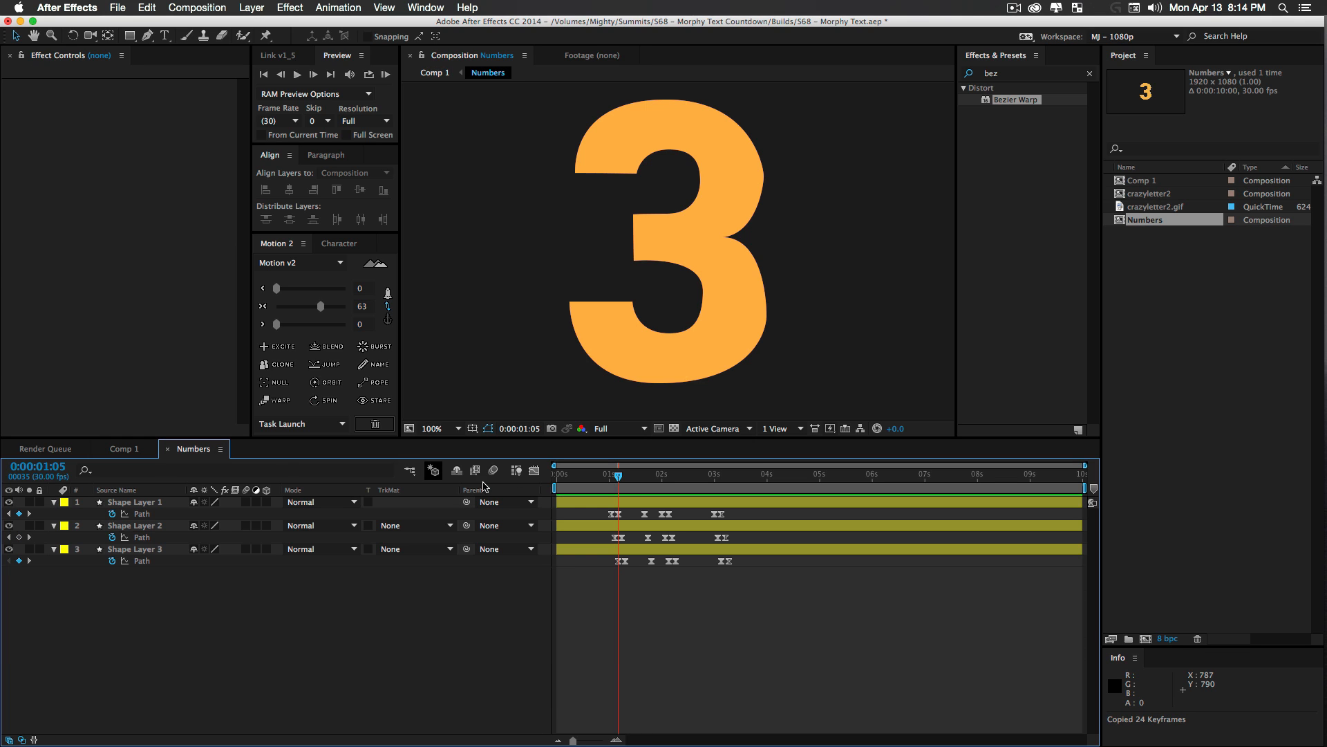
click(663, 477)
drag(663, 480, 661, 481)
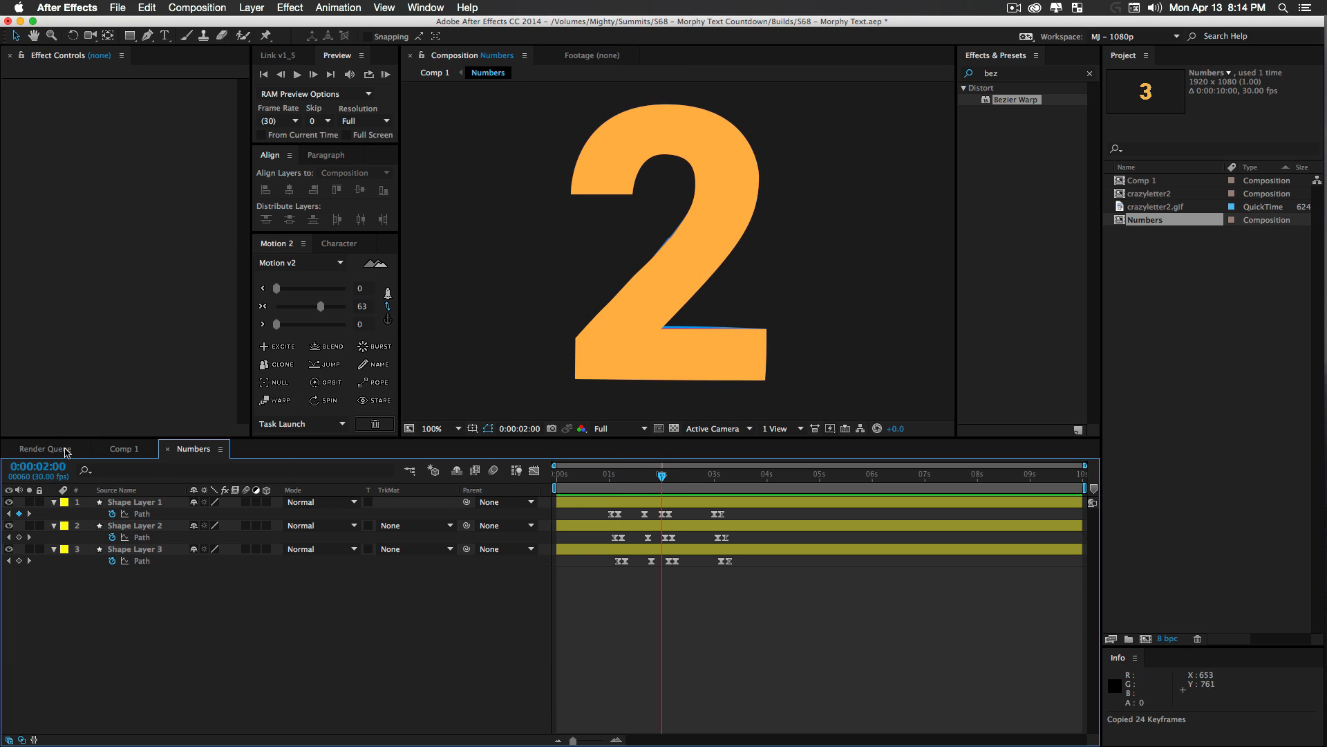
click(128, 450)
key(super+v)
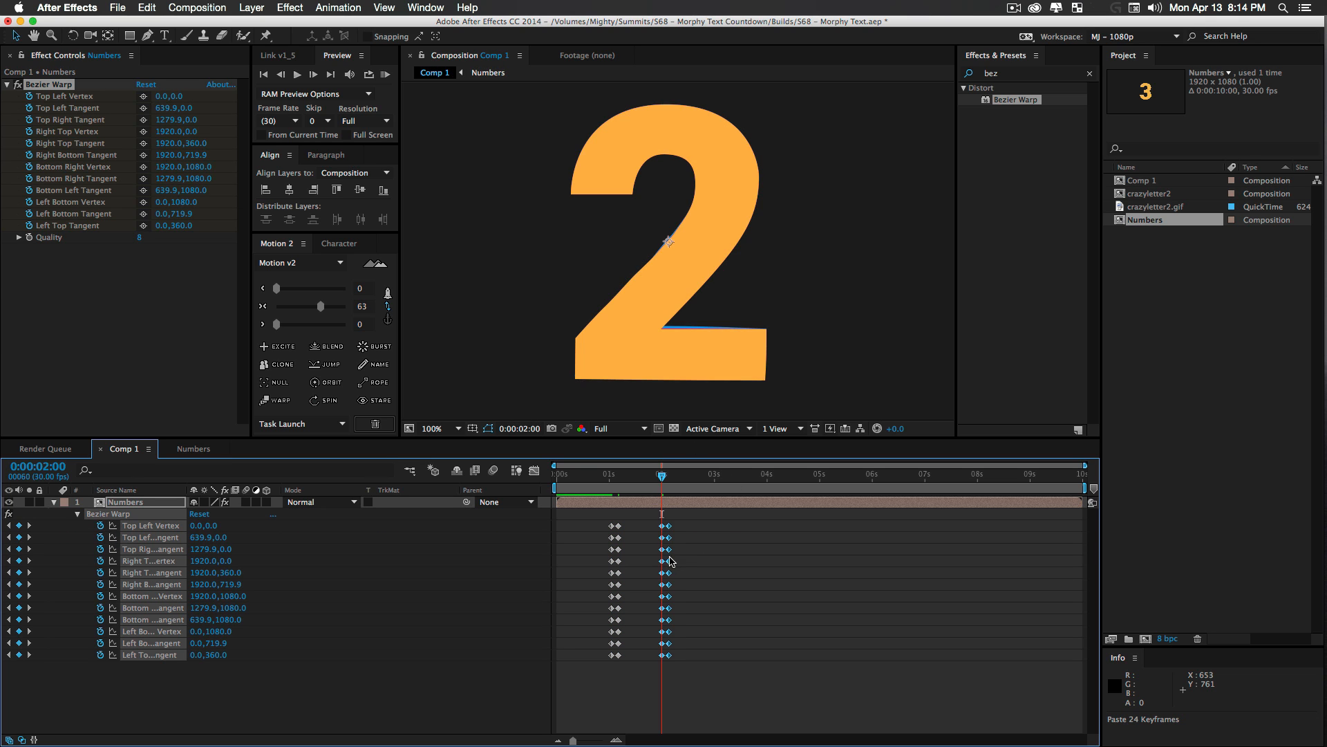
Copy the Bezier Warp keyframes to 0:00:03:00 in Comp 1, matching the start of the 1's hold in Numbers
click(194, 448)
drag(718, 478, 713, 478)
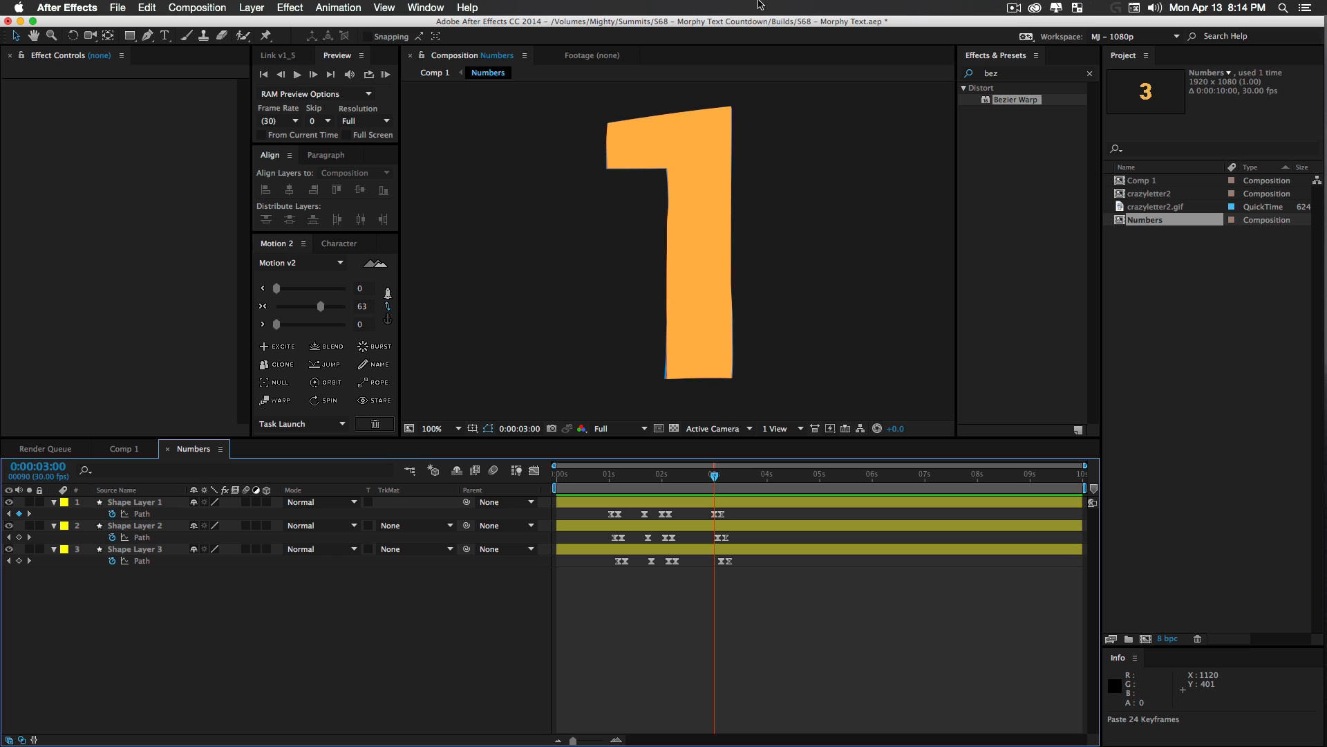
click(124, 449)
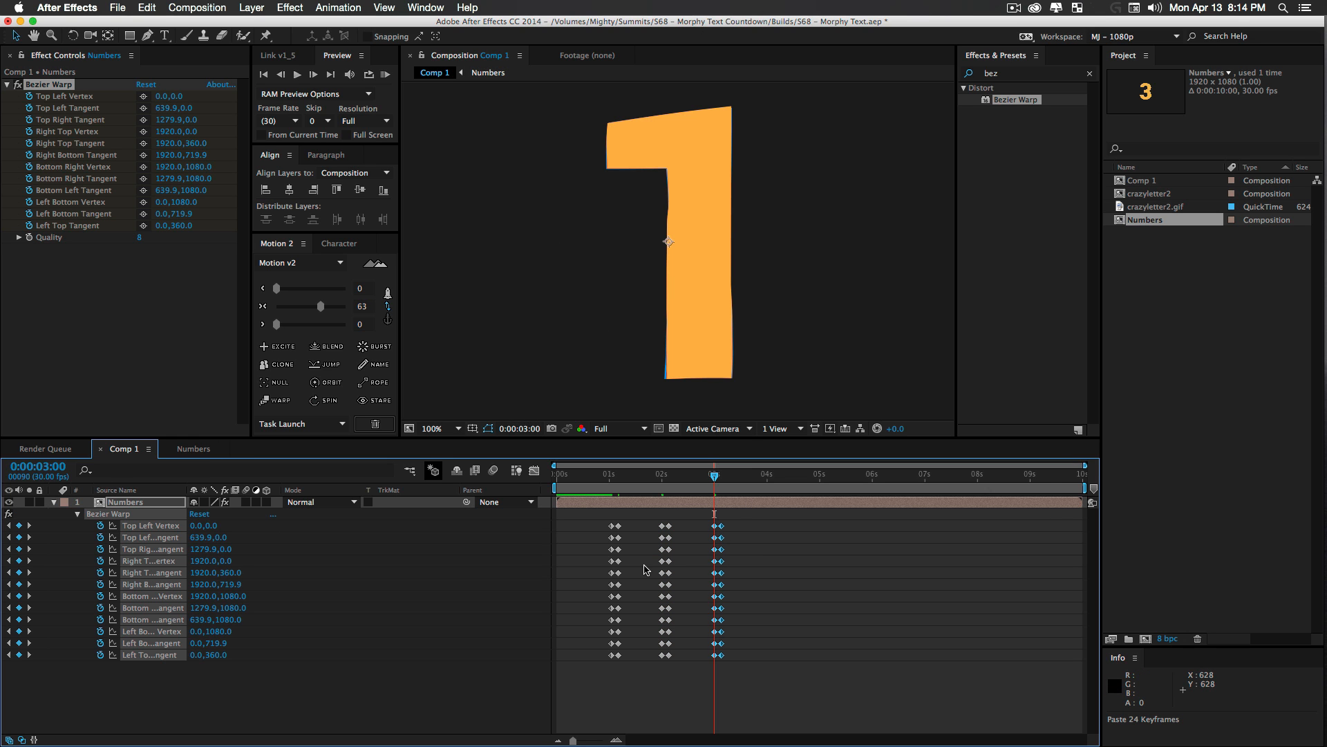
Set the preview resolution to Half and play the morph from 0:00:01:02
drag(622, 478, 604, 482)
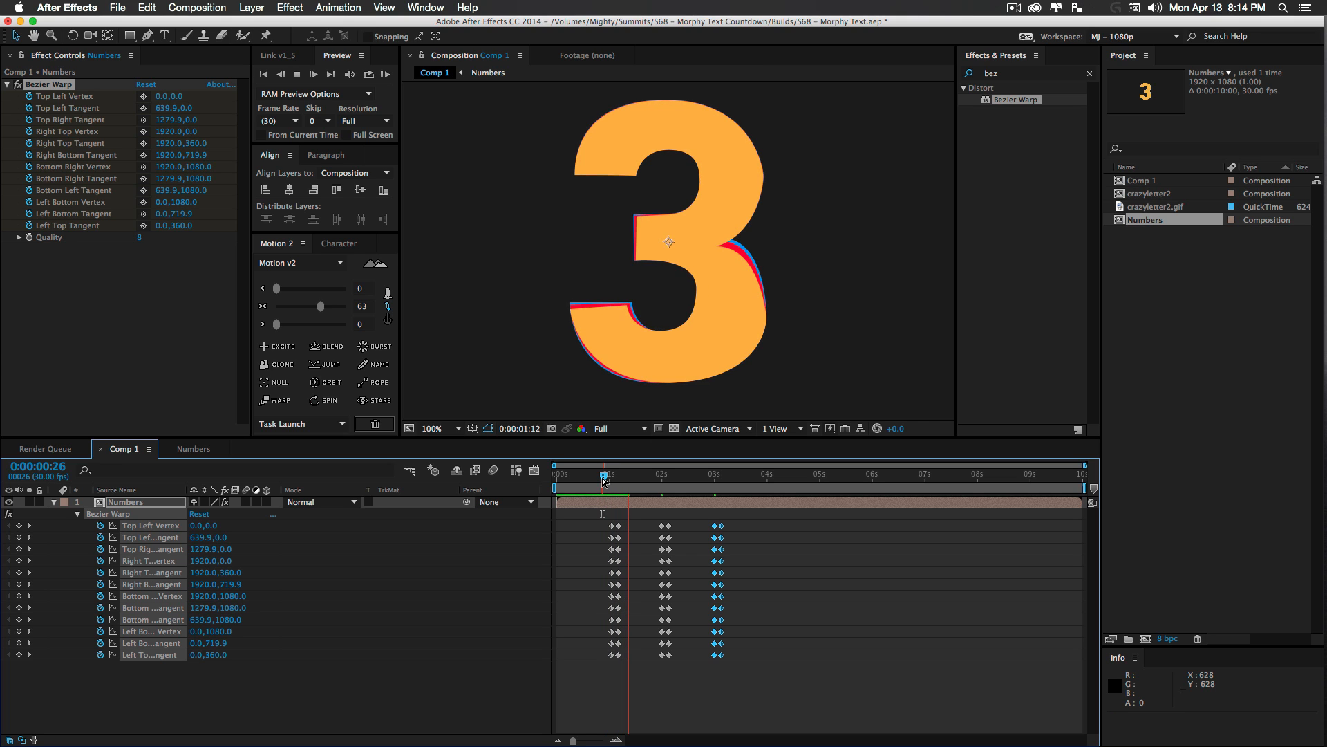
click(365, 121)
click(373, 168)
click(613, 476)
key(space)
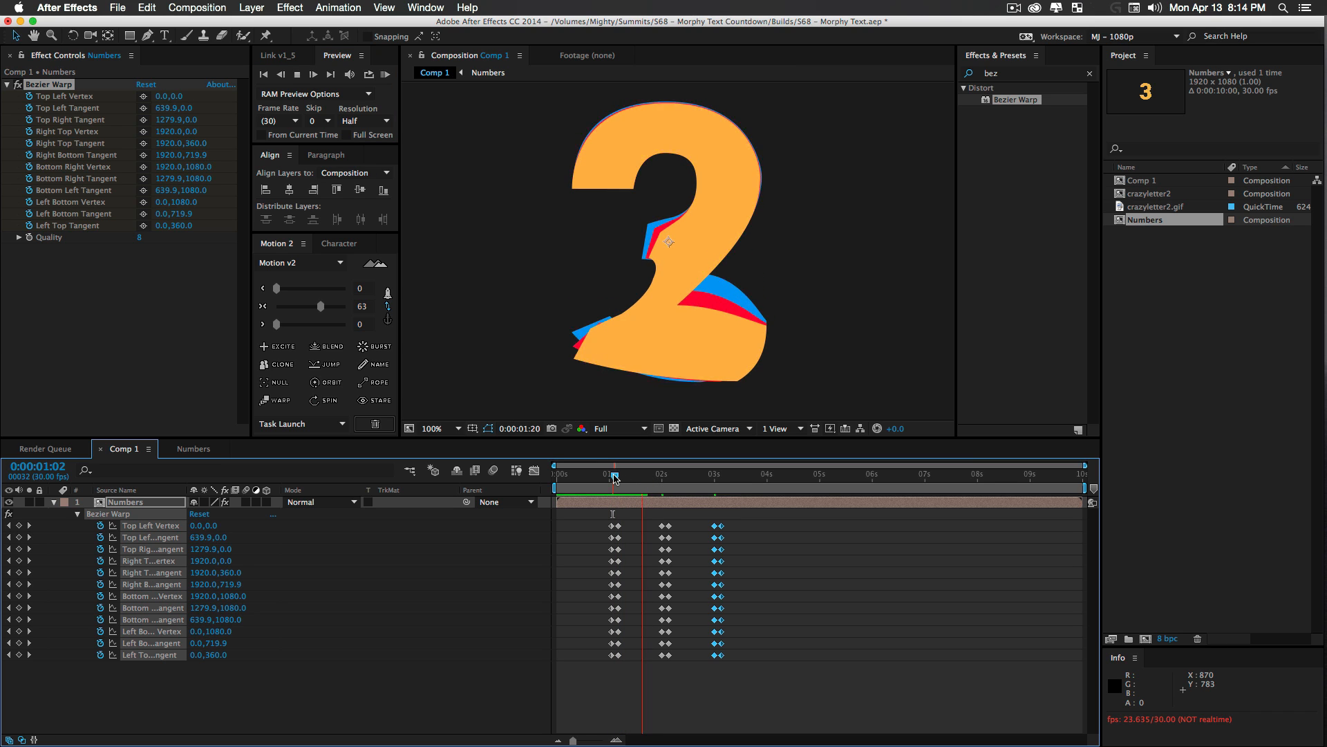
End Comp 1's work area at 0:00:03:17 and RAM-preview the countdown
click(744, 476)
key(KP_0)
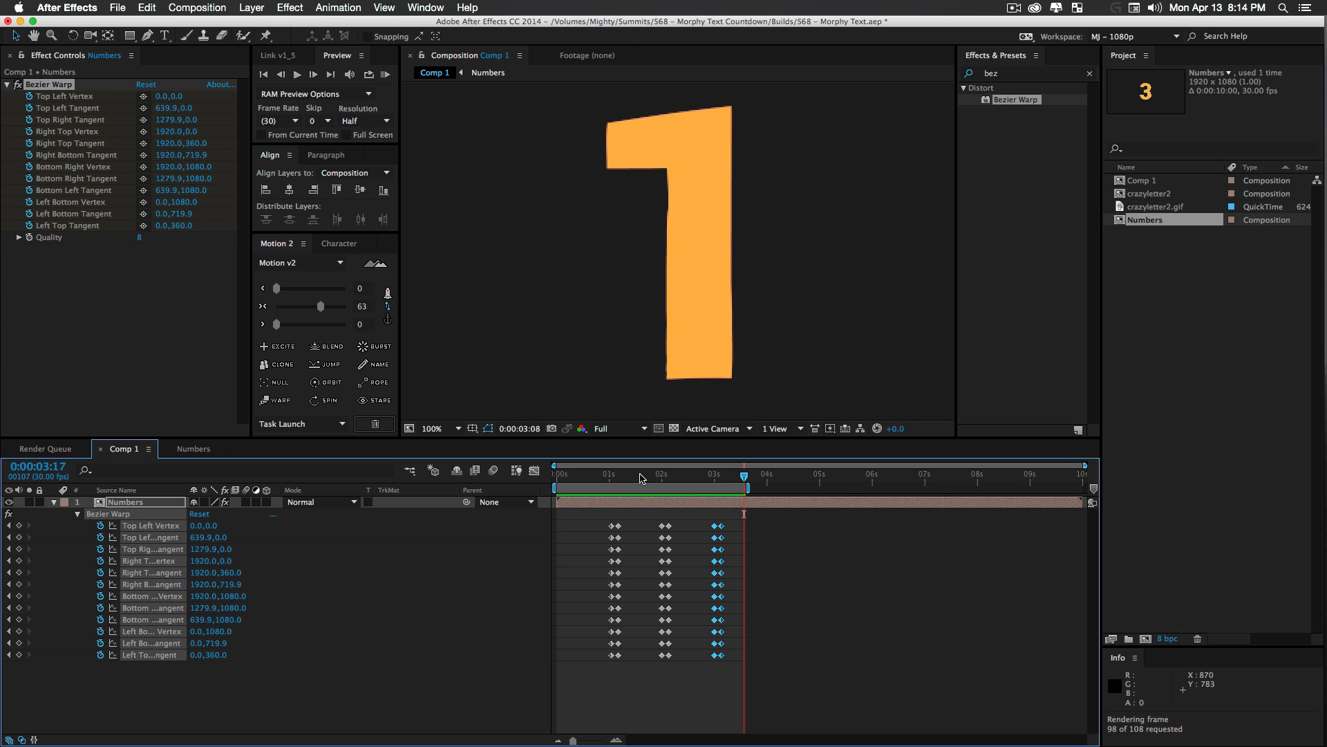
At 0:00:01:19, deselect the keyframes and show the Bezier Warp control points around the whole Numbers layer at 25% magnification
mouse_move(635, 476)
mouse_down()
mouse_move(622, 478)
mouse_move(642, 479)
mouse_up()
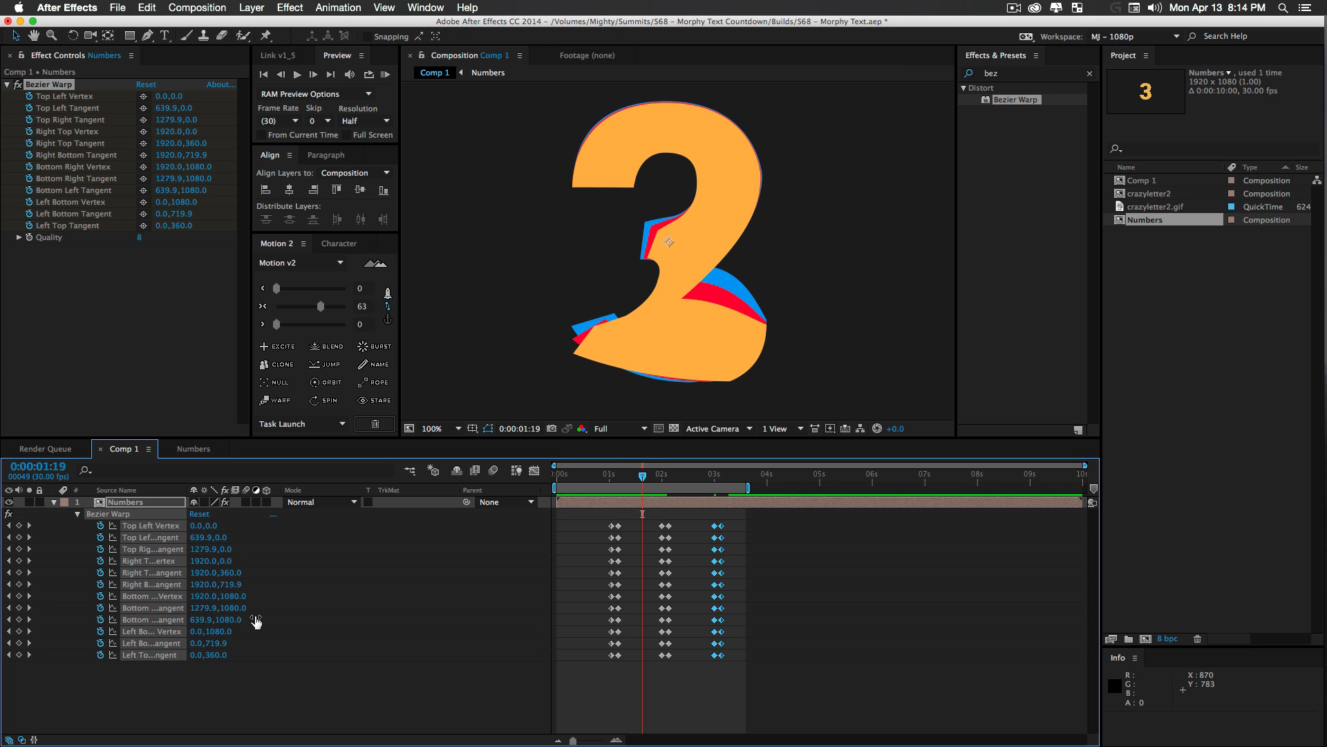
click(242, 657)
click(127, 515)
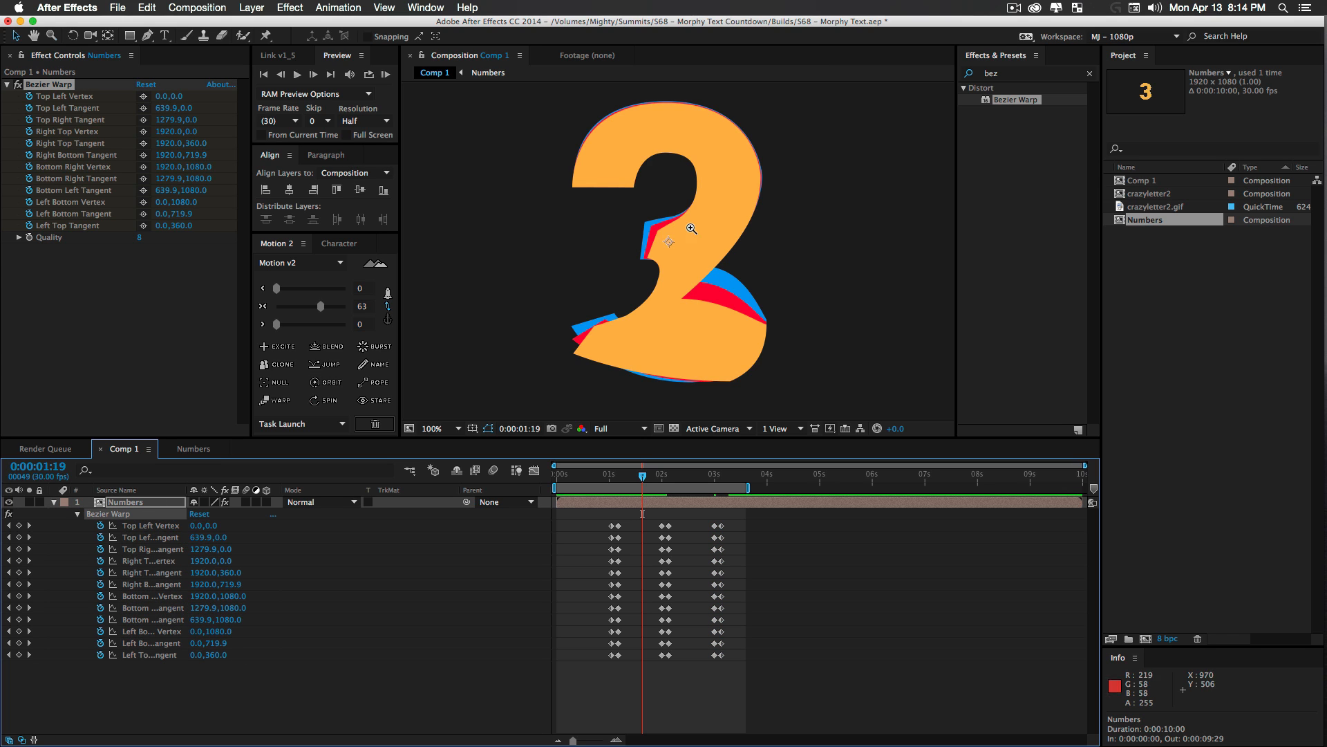
key(z)
alt+click(703, 250)
alt+click(701, 253)
key(space)
drag(690, 278, 701, 280)
key(v)
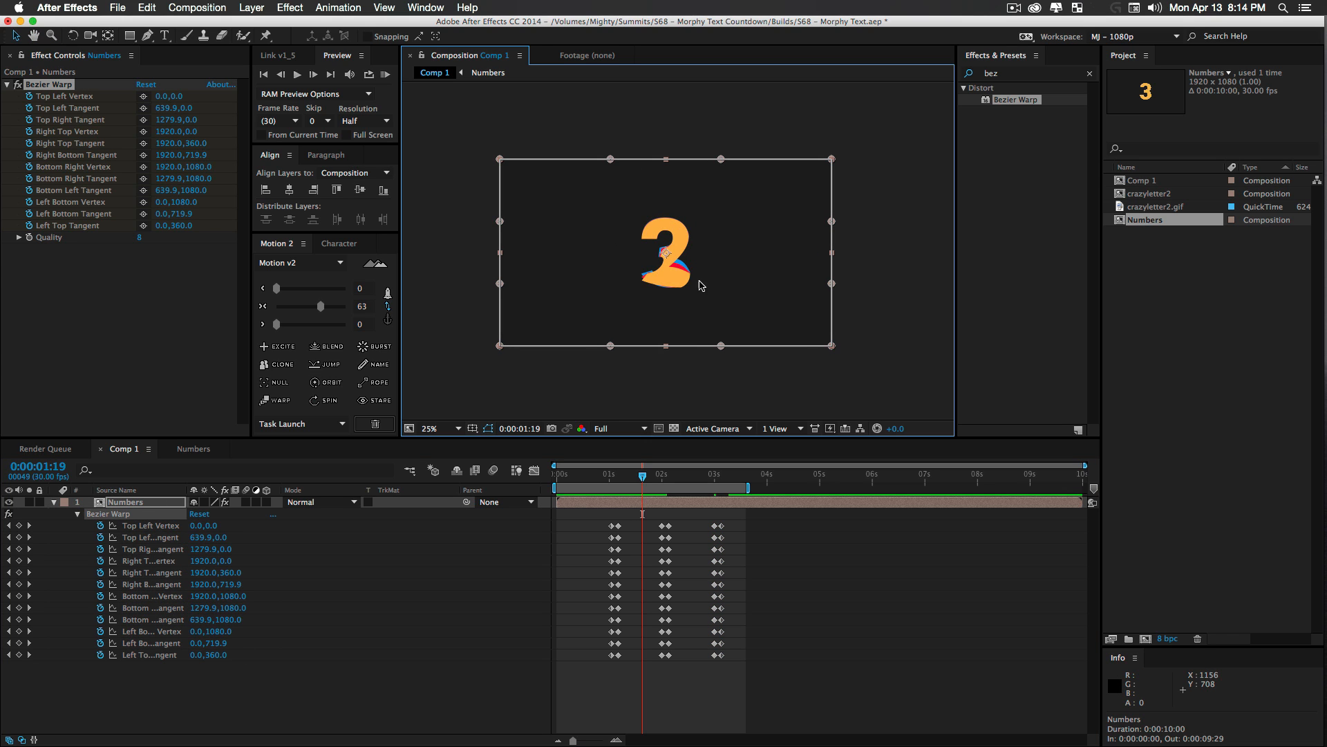
Resize the Numbers composition to 800 × 600 px and fit its frame in view
click(196, 449)
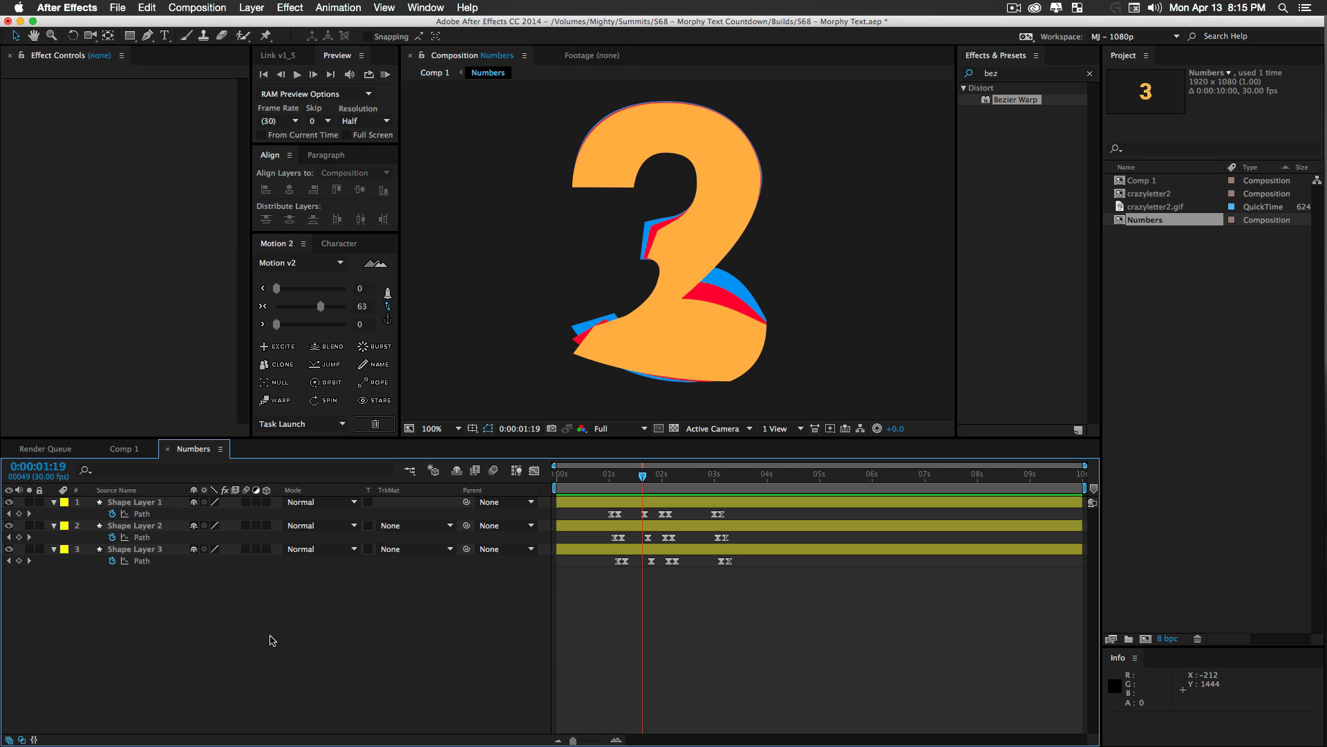
key(super+k)
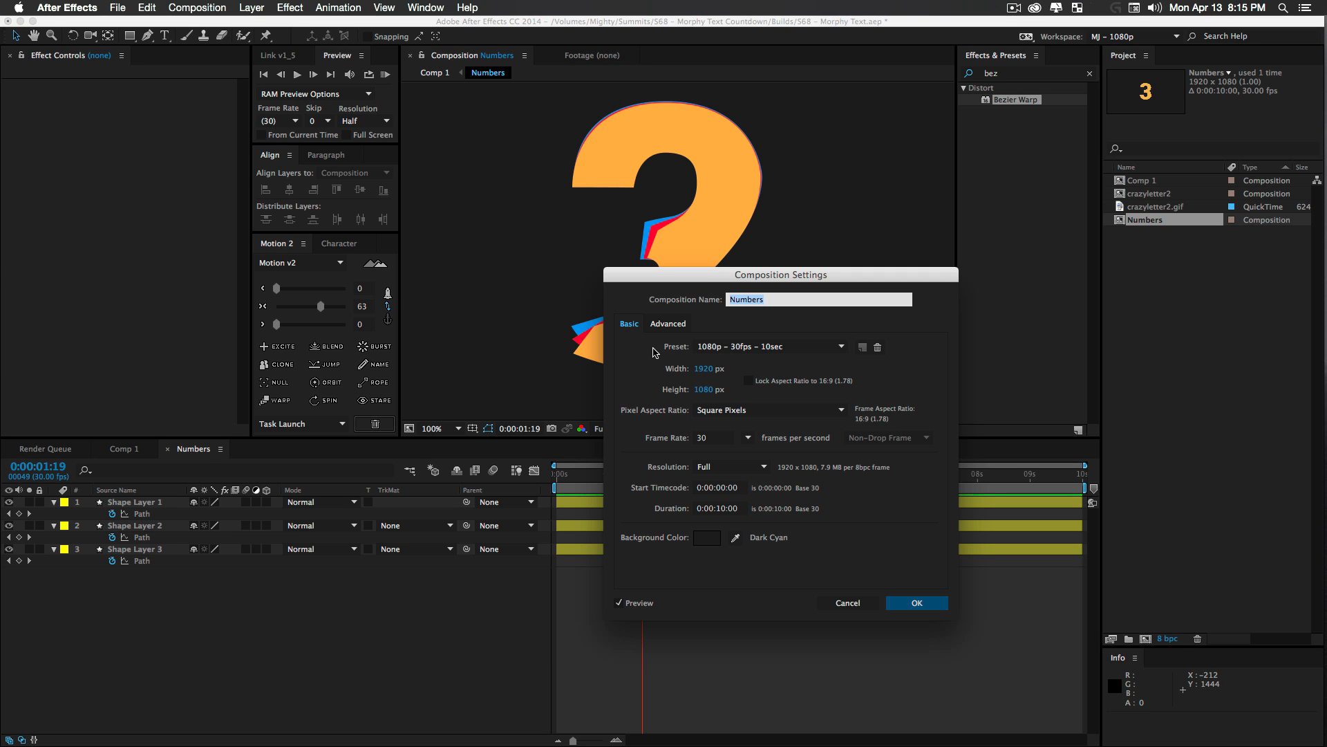
drag(707, 281, 649, 254)
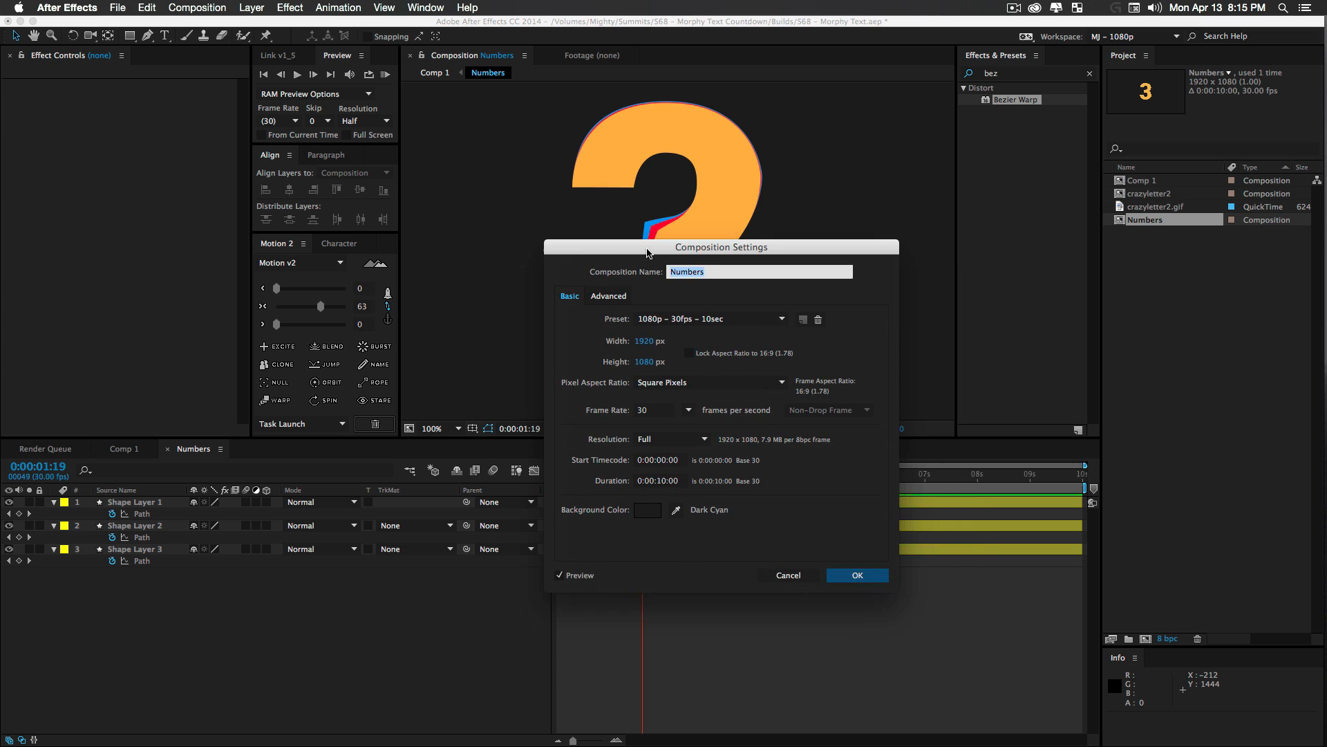
drag(649, 346, 330, 362)
click(648, 343)
text(120)
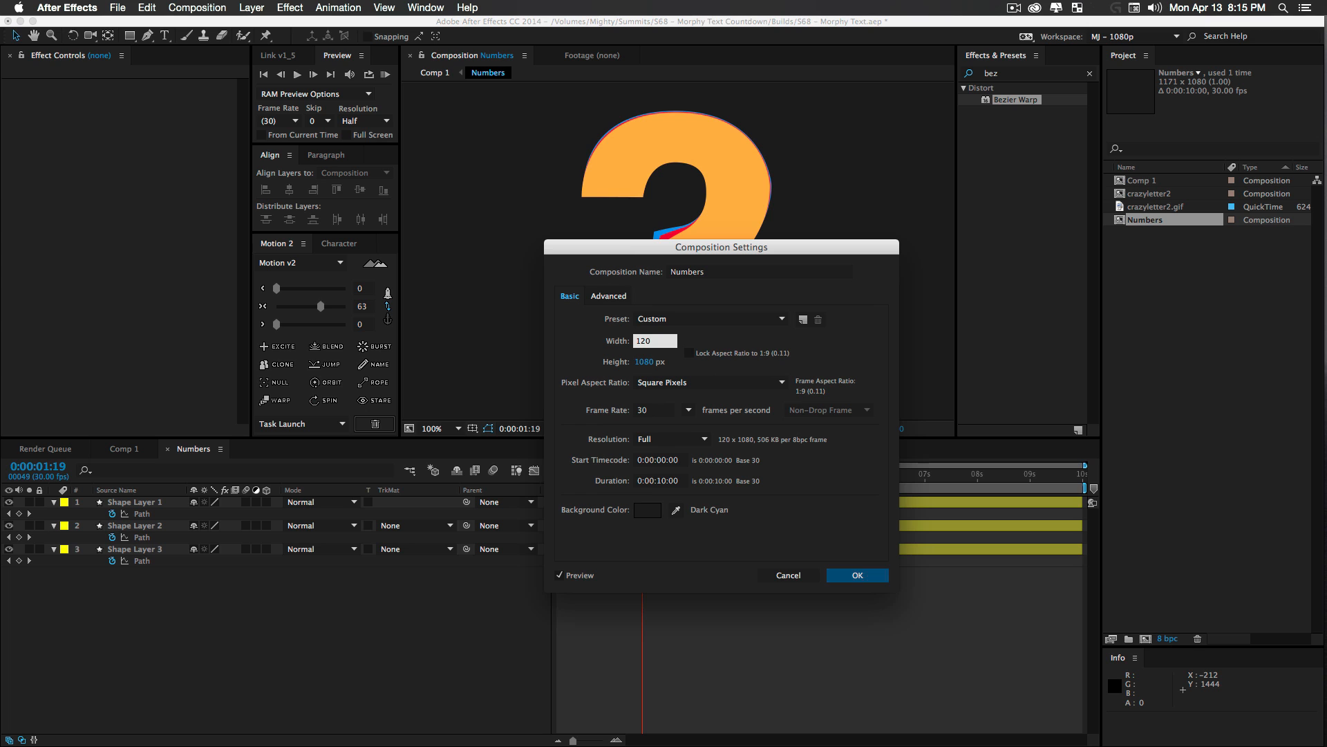
key(BackSpace)
key(BackSpace)
text(800)
key(Tab)
text(600)
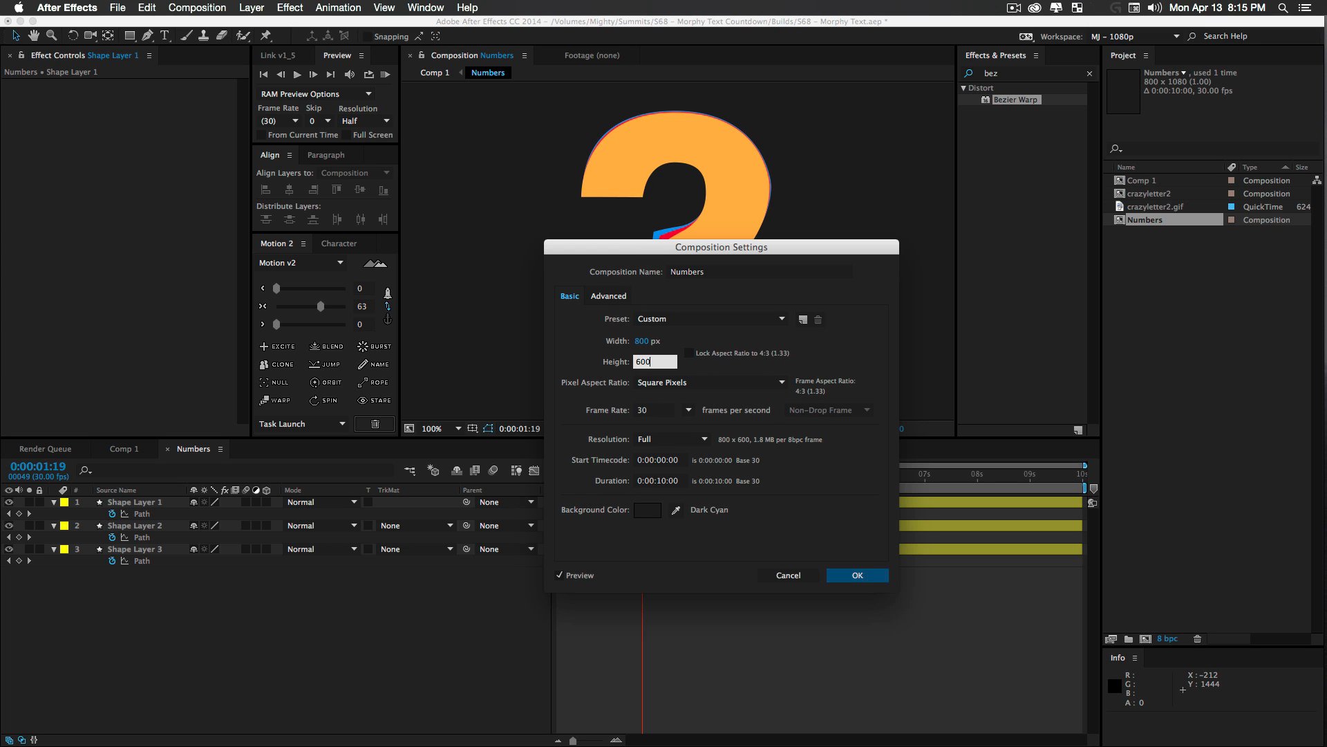
key(Tab)
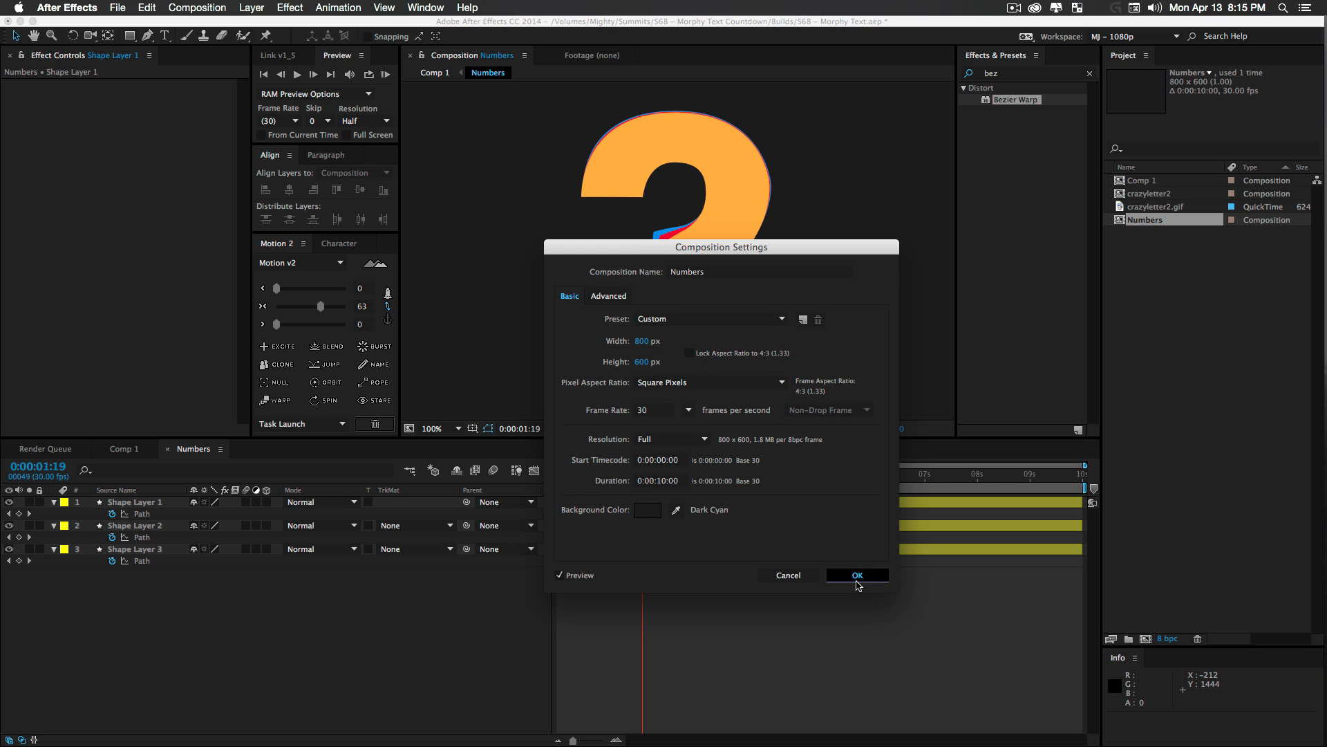
click(858, 575)
key(z)
alt+click(692, 289)
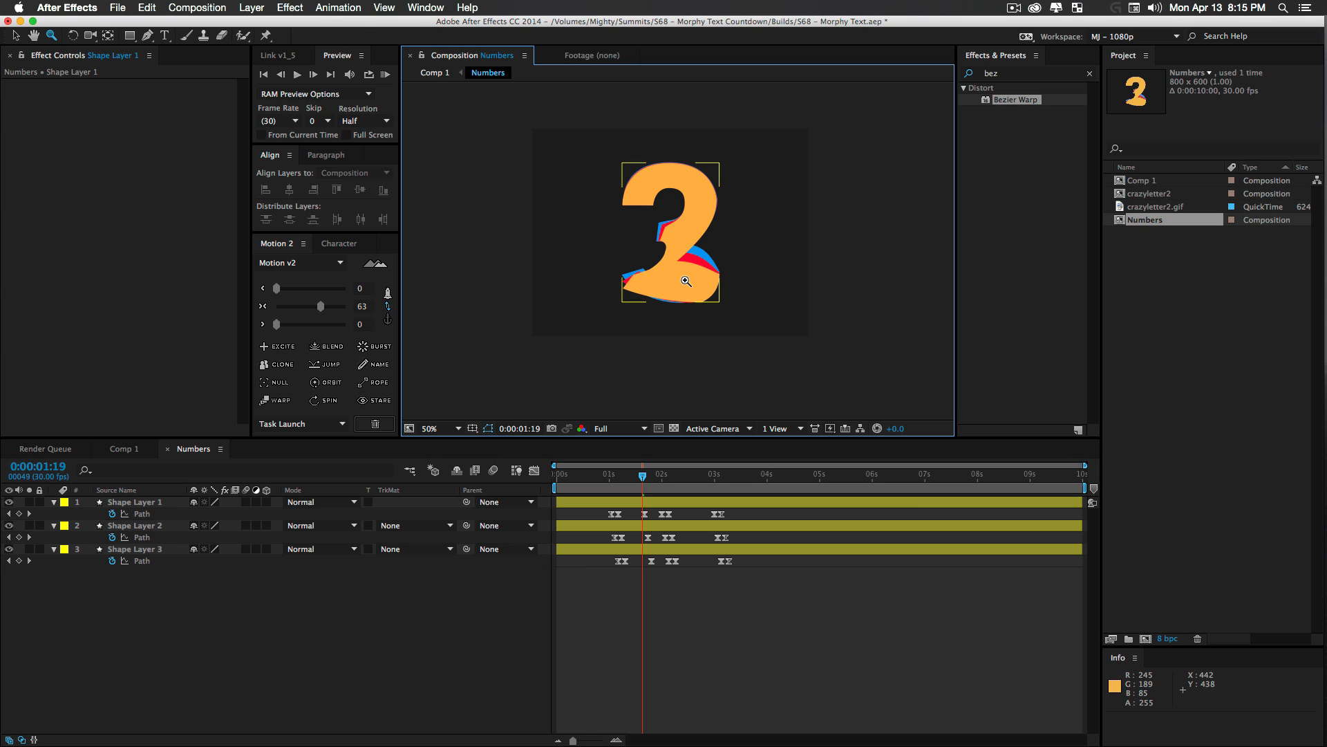
Tighten the Numbers composition around the numeral by setting its size to 485 × 534 px
key(super+k)
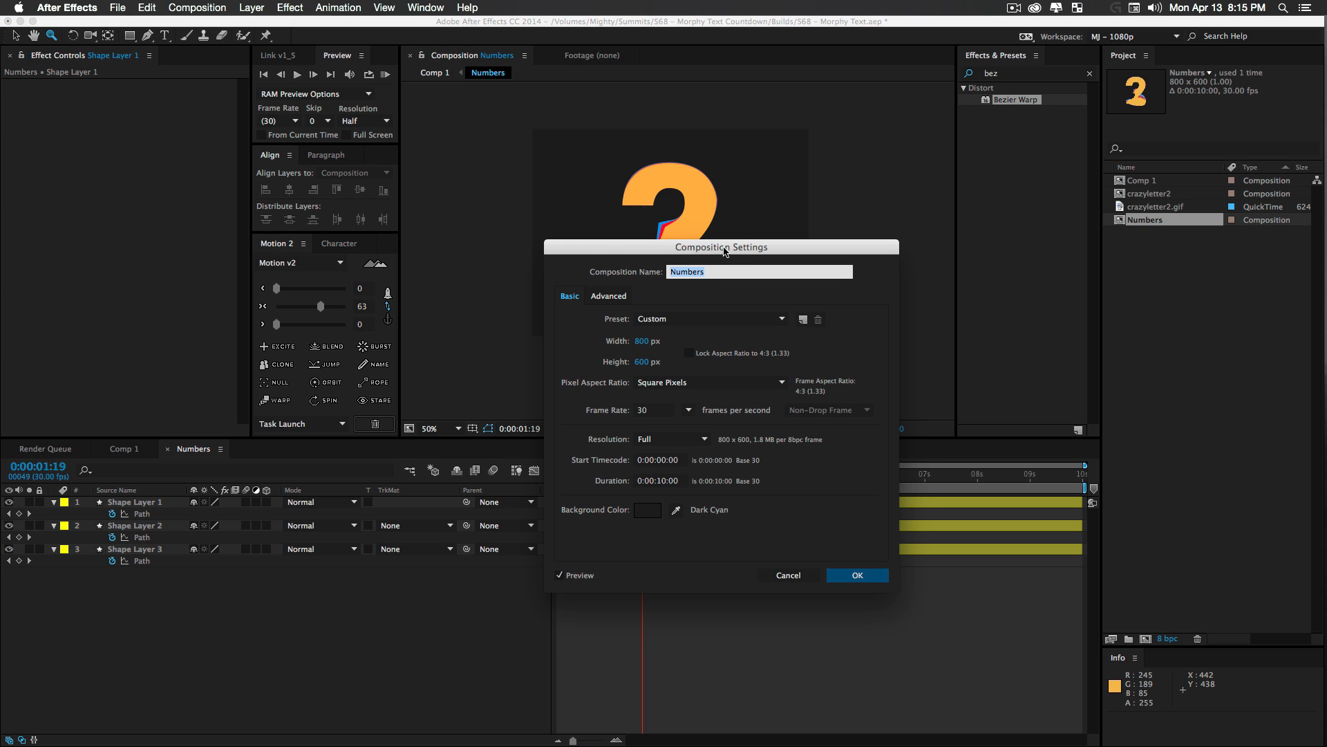
drag(725, 251, 947, 233)
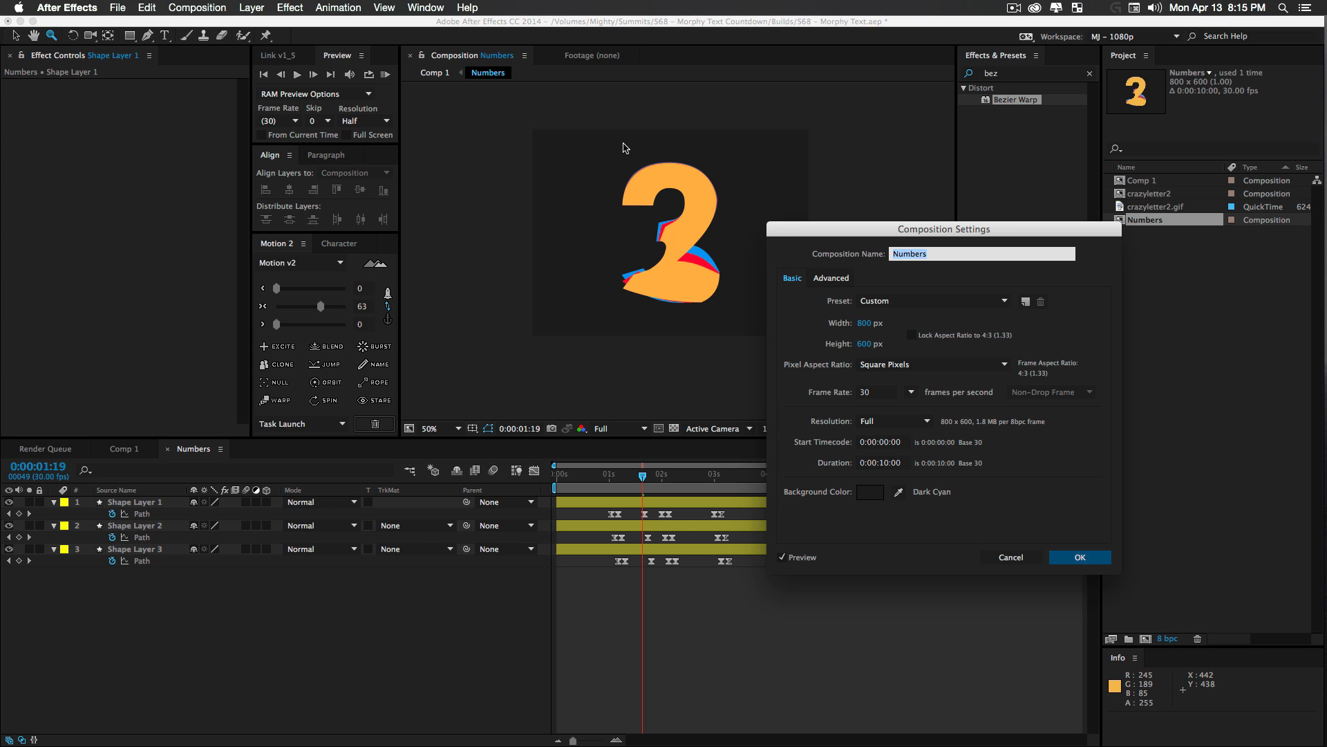
click(866, 343)
text(452)
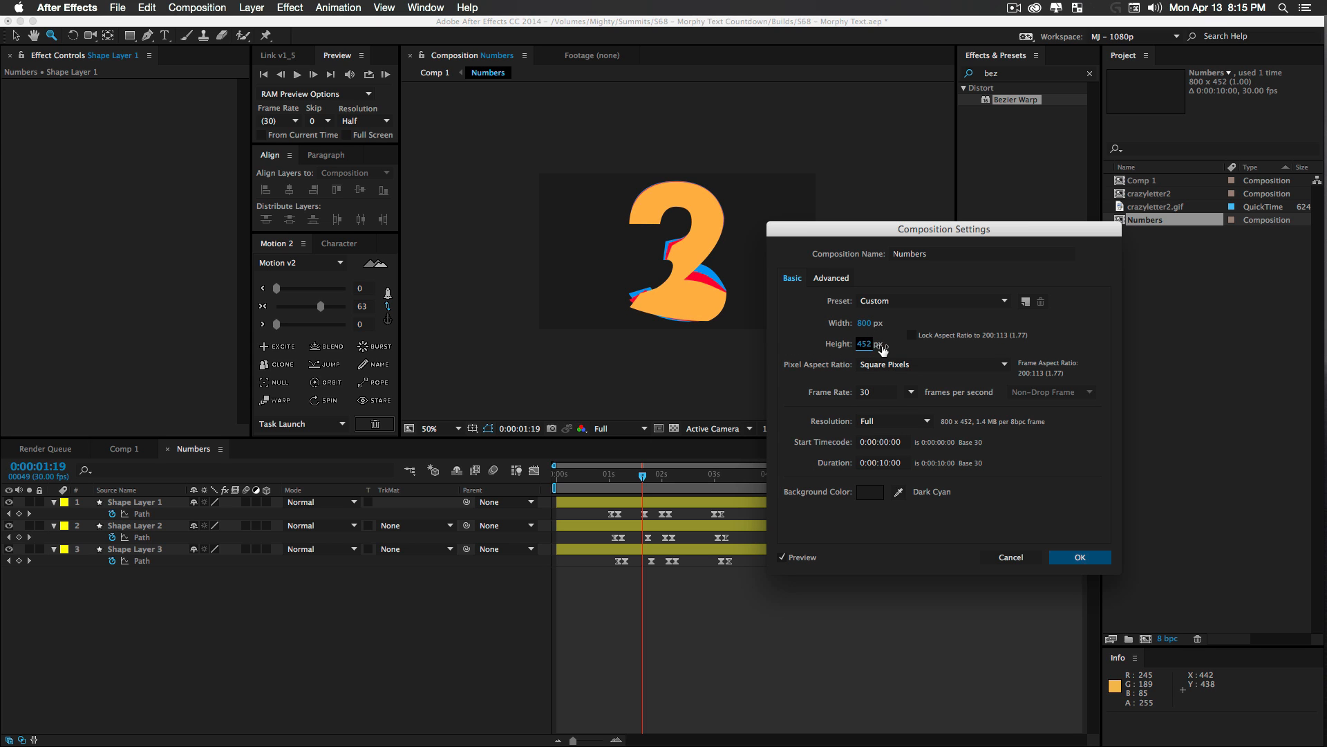
drag(866, 348, 718, 233)
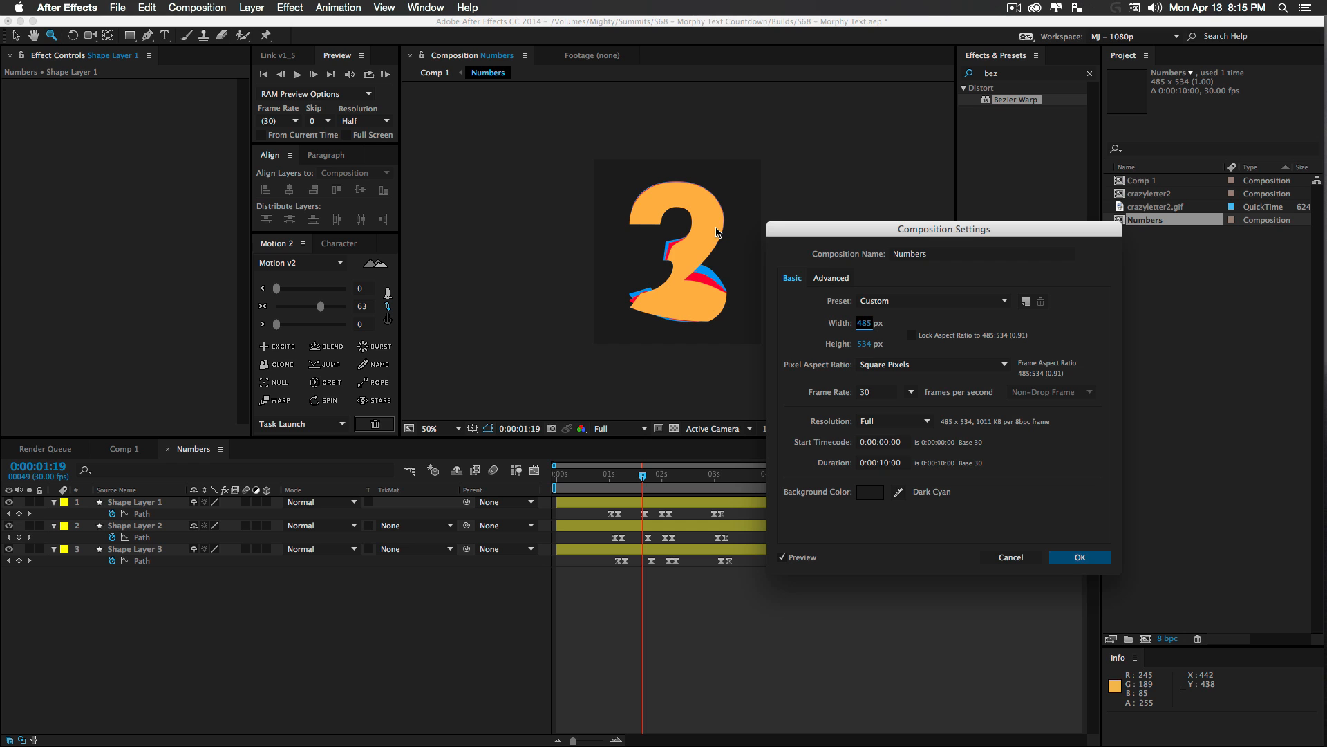
click(1082, 563)
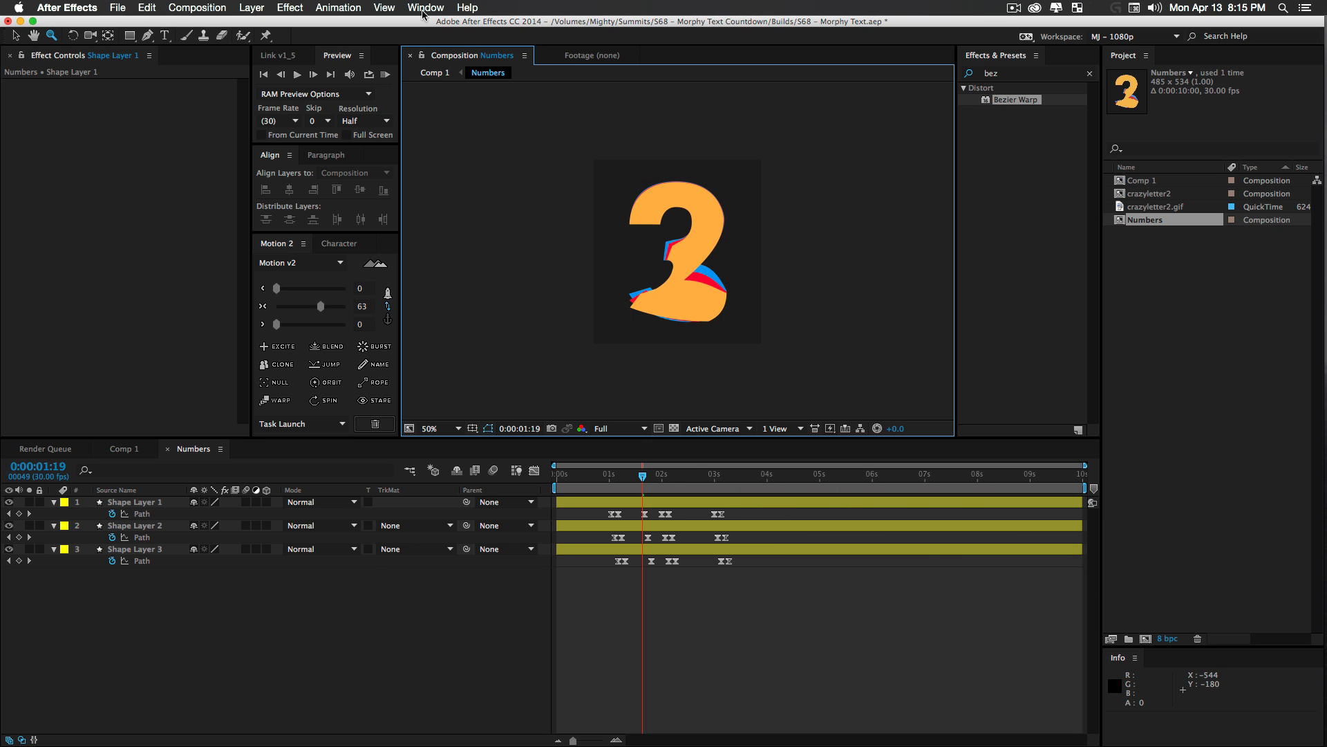
In Comp 1 at 0:00:01:20, pull the Bezier Warp's Bottom Right Tangent to about 251, 688
click(434, 73)
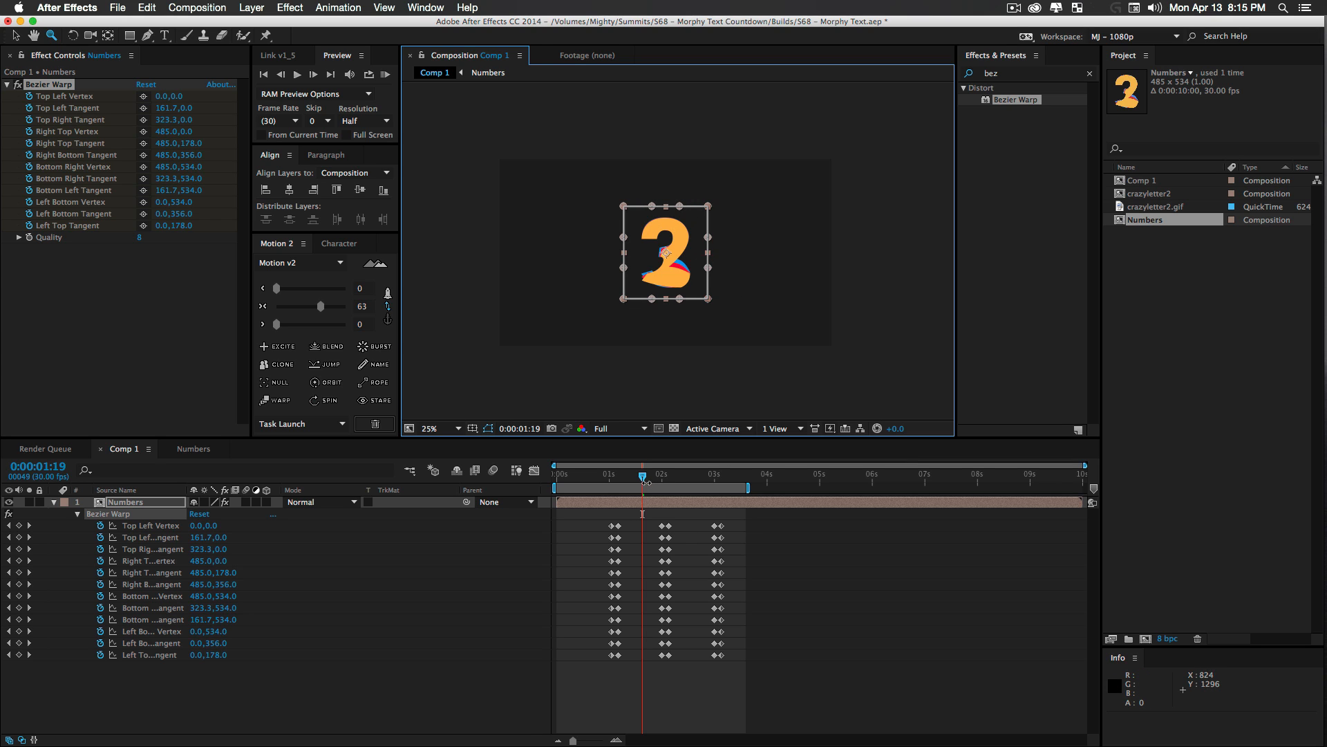
click(665, 224)
key(v)
drag(611, 479, 641, 509)
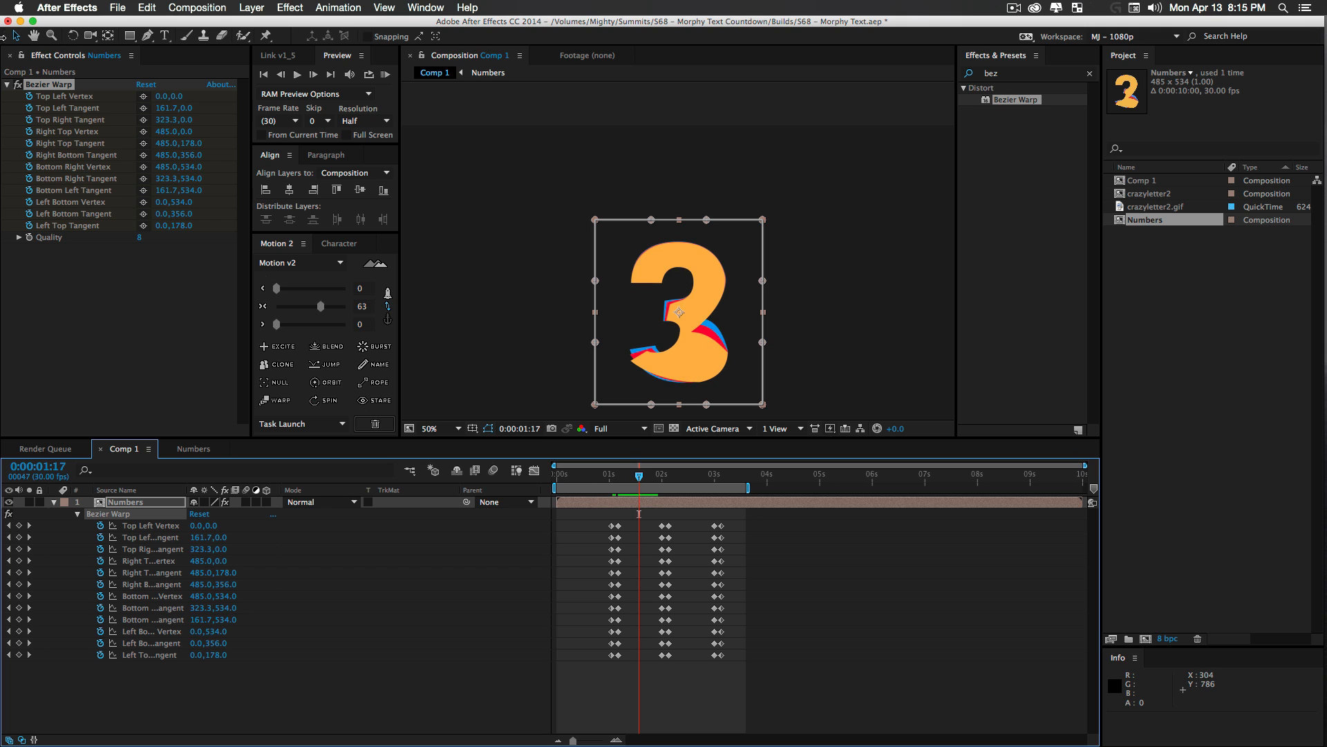
mouse_move(638, 482)
mouse_down()
mouse_move(619, 482)
mouse_move(644, 483)
mouse_up()
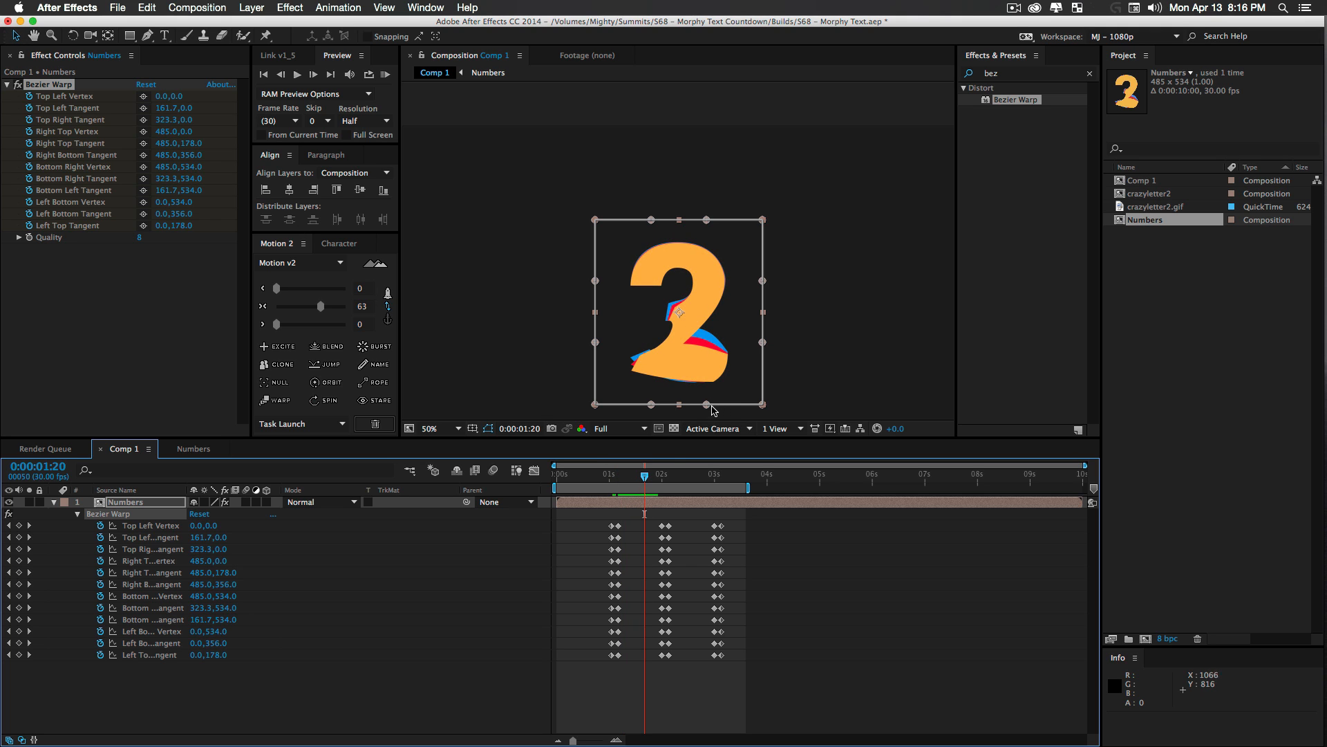
scroll(728, 382, down, 3)
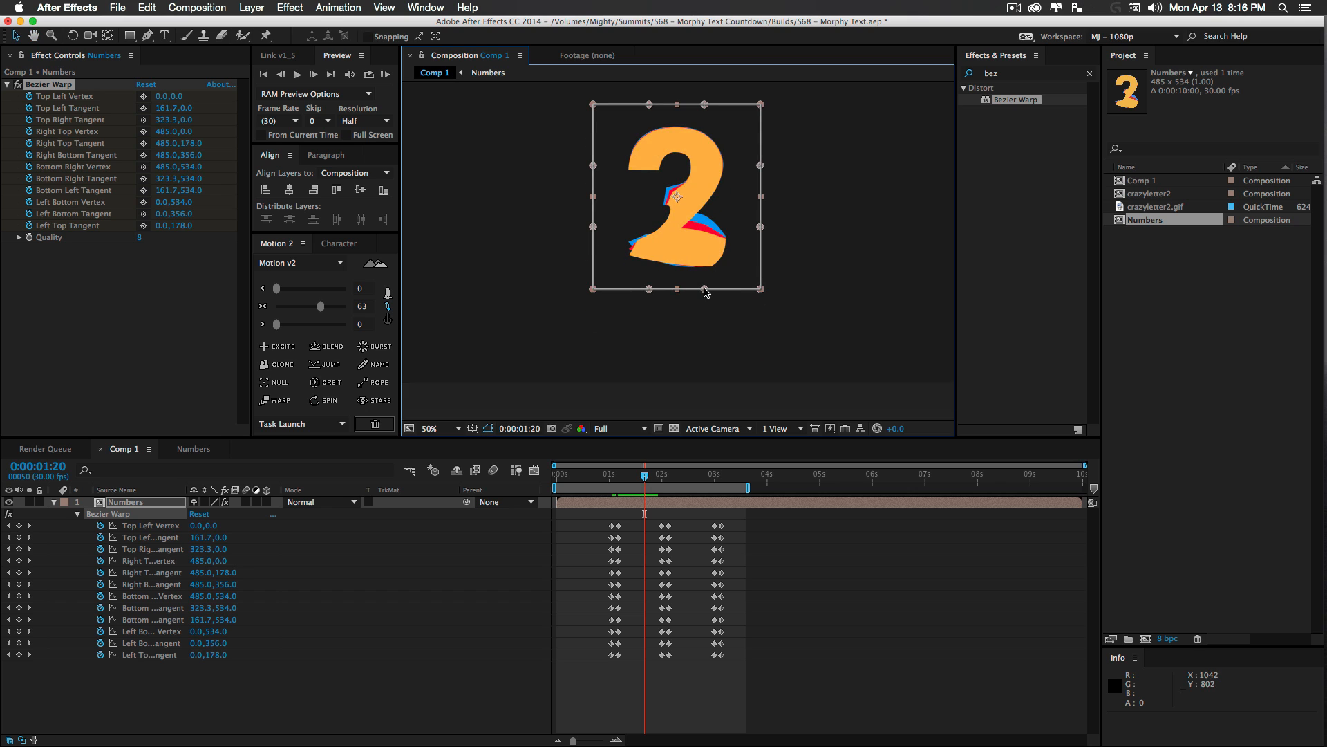
drag(705, 289, 680, 342)
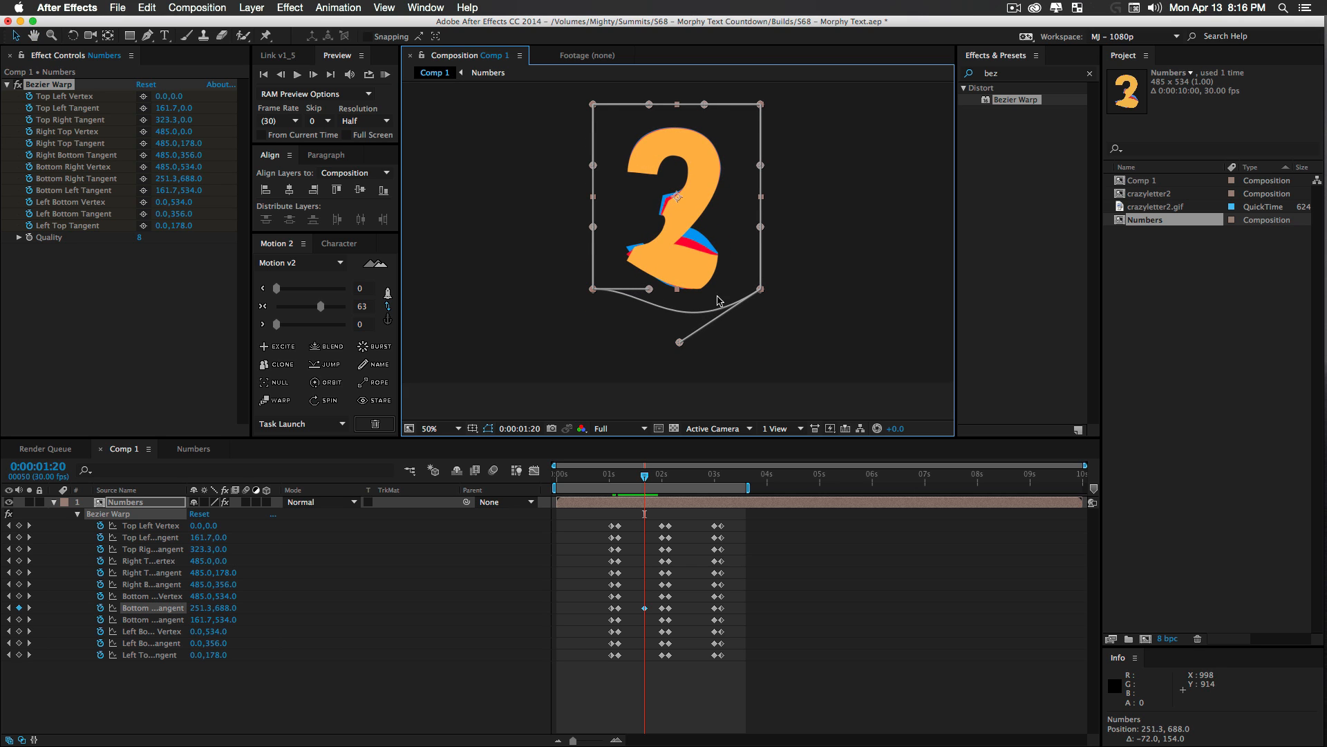
Move the Right Bottom Tangent to about 701, 380, Bottom Left to 388, 534, Left Bottom to −114, 384 and Left Top to 128, 230
drag(758, 231, 835, 235)
key(super+z)
drag(651, 291, 730, 291)
drag(595, 229, 556, 237)
drag(599, 171, 643, 189)
Set the Bezier Warp quality to 10
click(140, 239)
text(1)
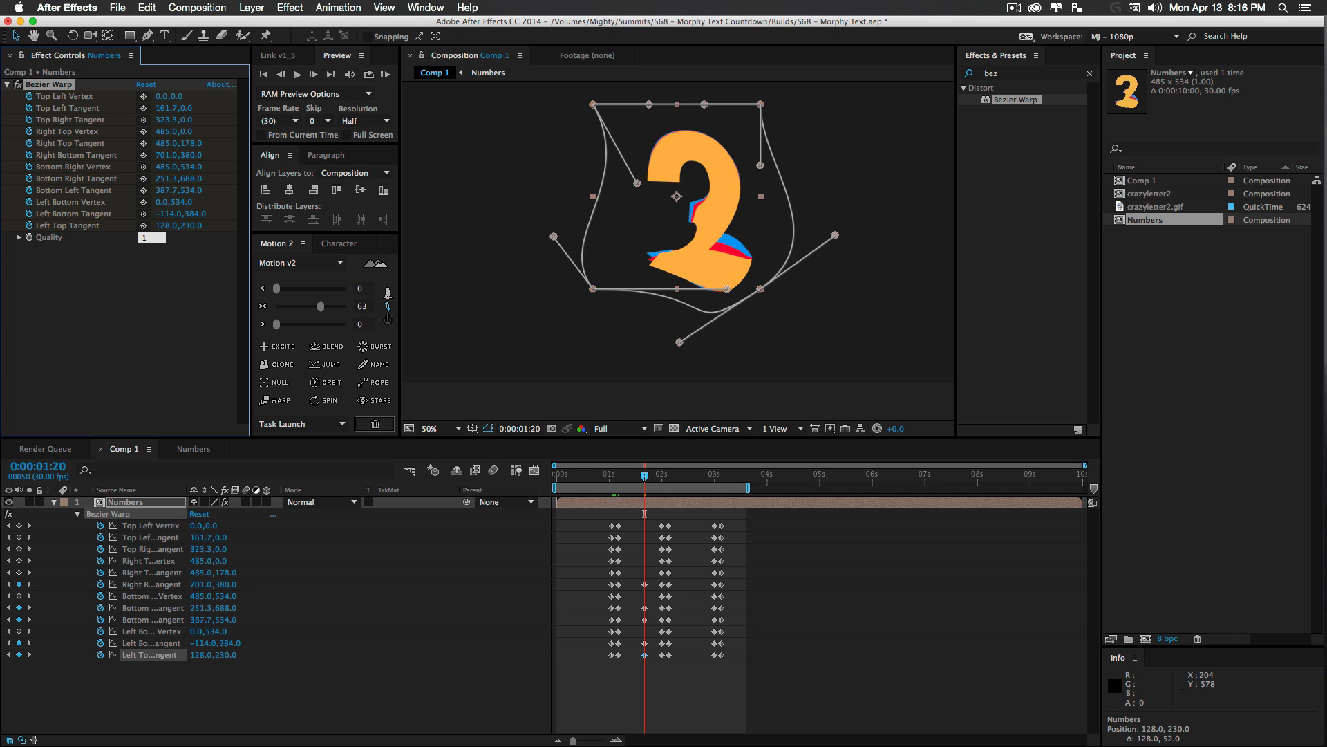
text(0)
key(Return)
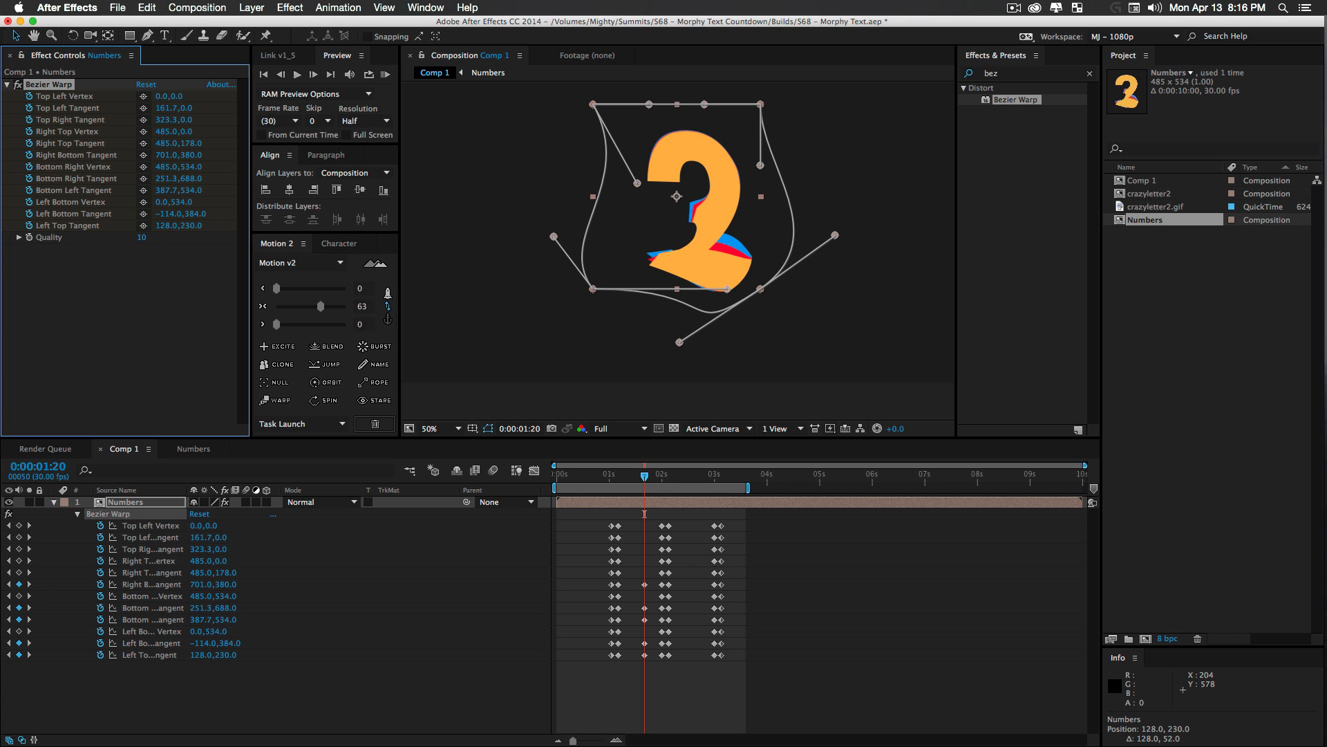
Play the warped 3-to-2 morph from 0:00:01:02 to 0:00:02:04
click(613, 477)
key(space)
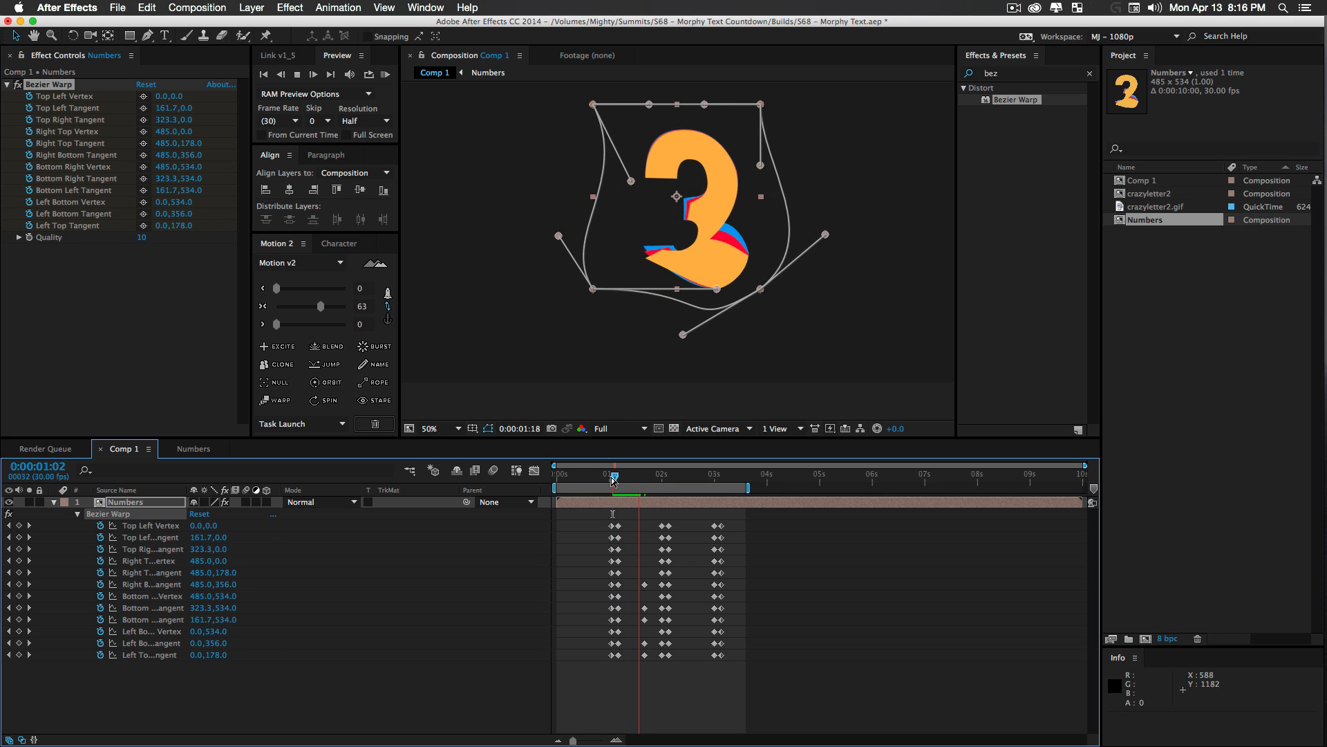
key(space)
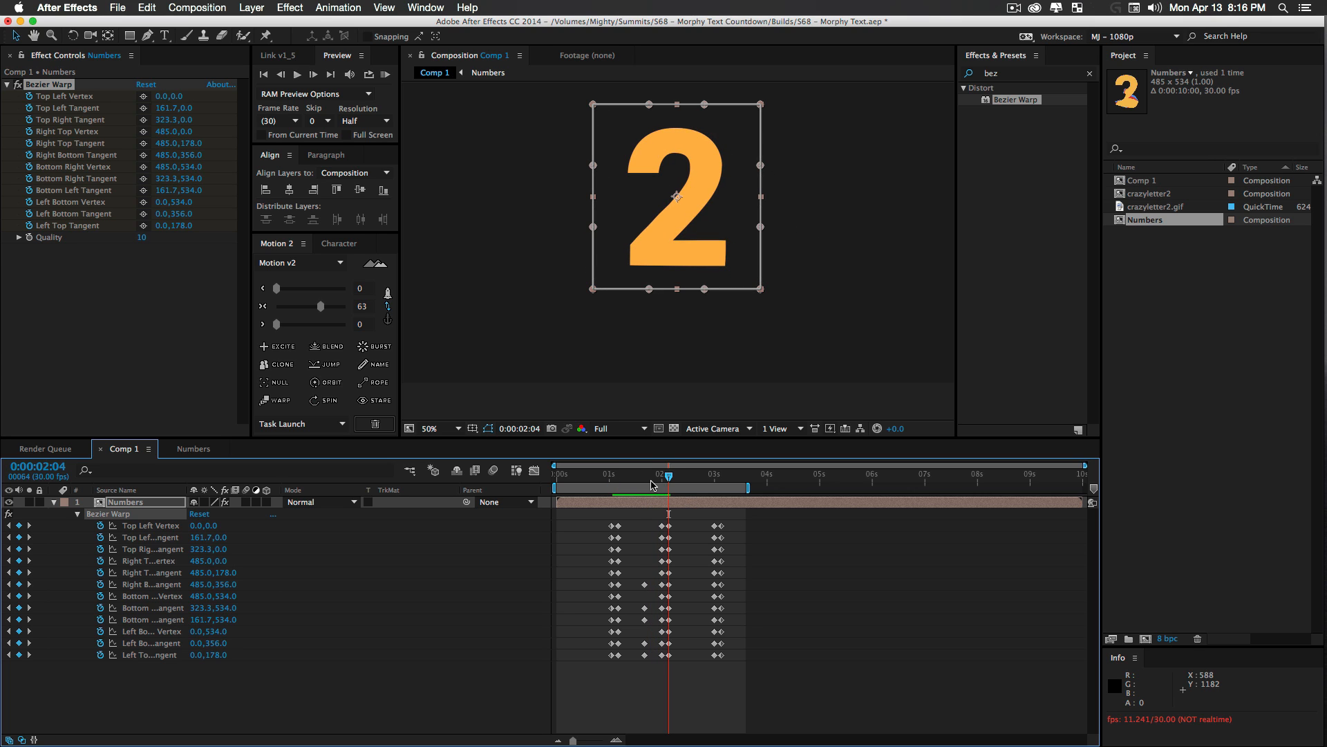
Pull the Top Left Tangent inward at 0:00:01:16 and the Right Top Tangent to about 279, 372 at 0:00:01:24
click(638, 477)
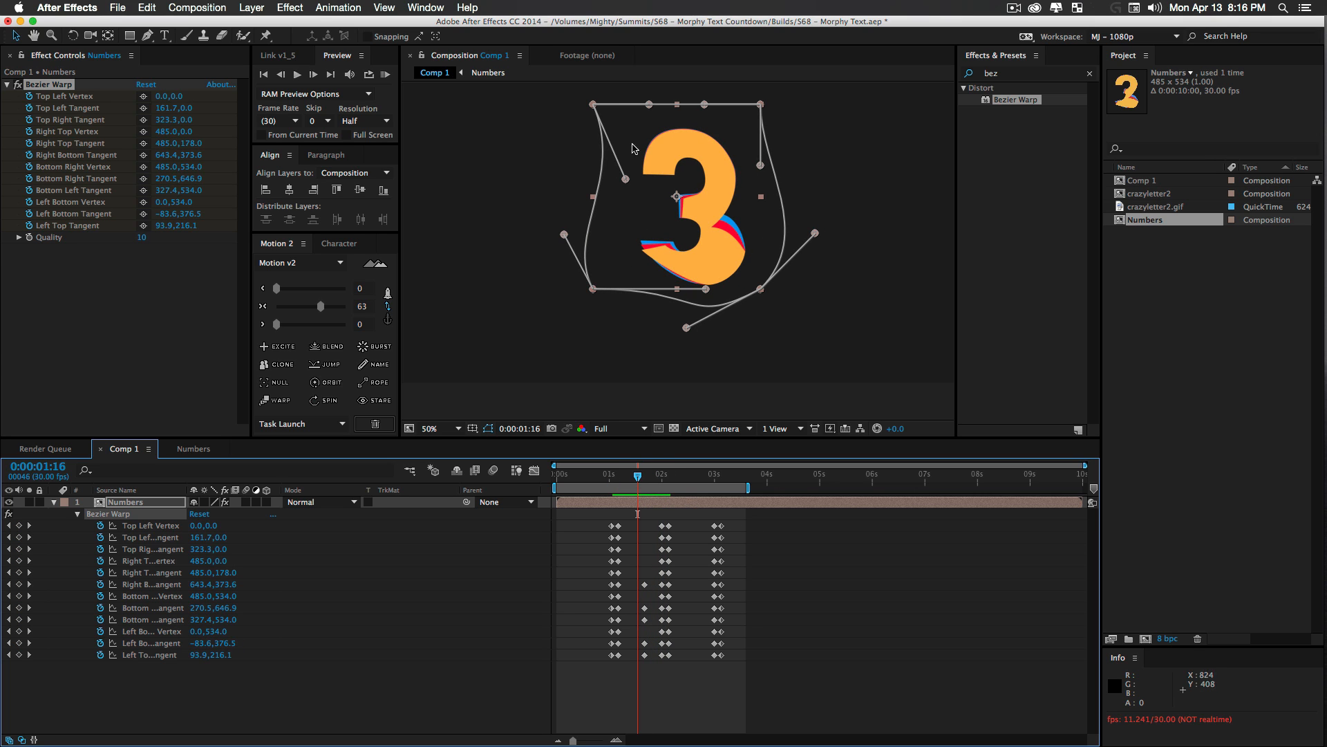
drag(650, 105, 712, 152)
drag(647, 480, 652, 479)
drag(761, 167, 689, 235)
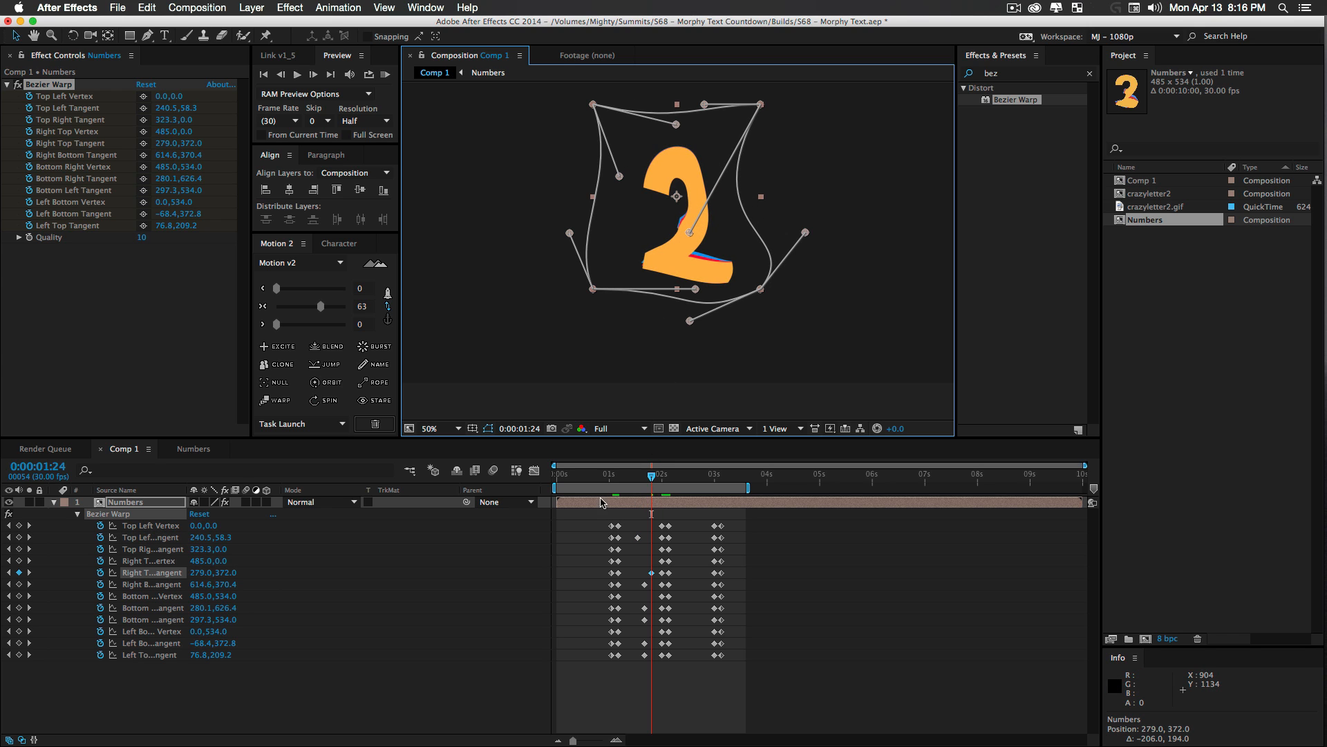
Preview the 3-to-2 morph from 0:00:00:29 to check the added tangent warps
click(608, 477)
key(space)
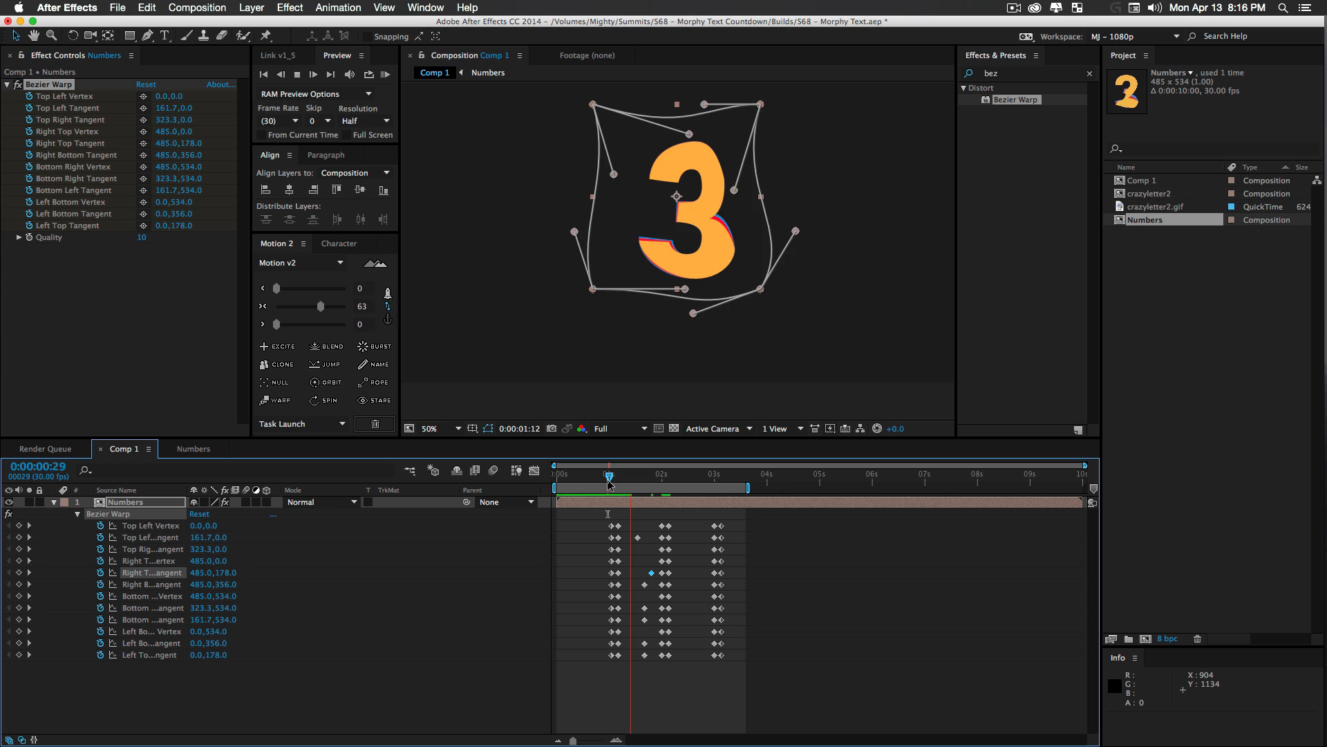
click(676, 478)
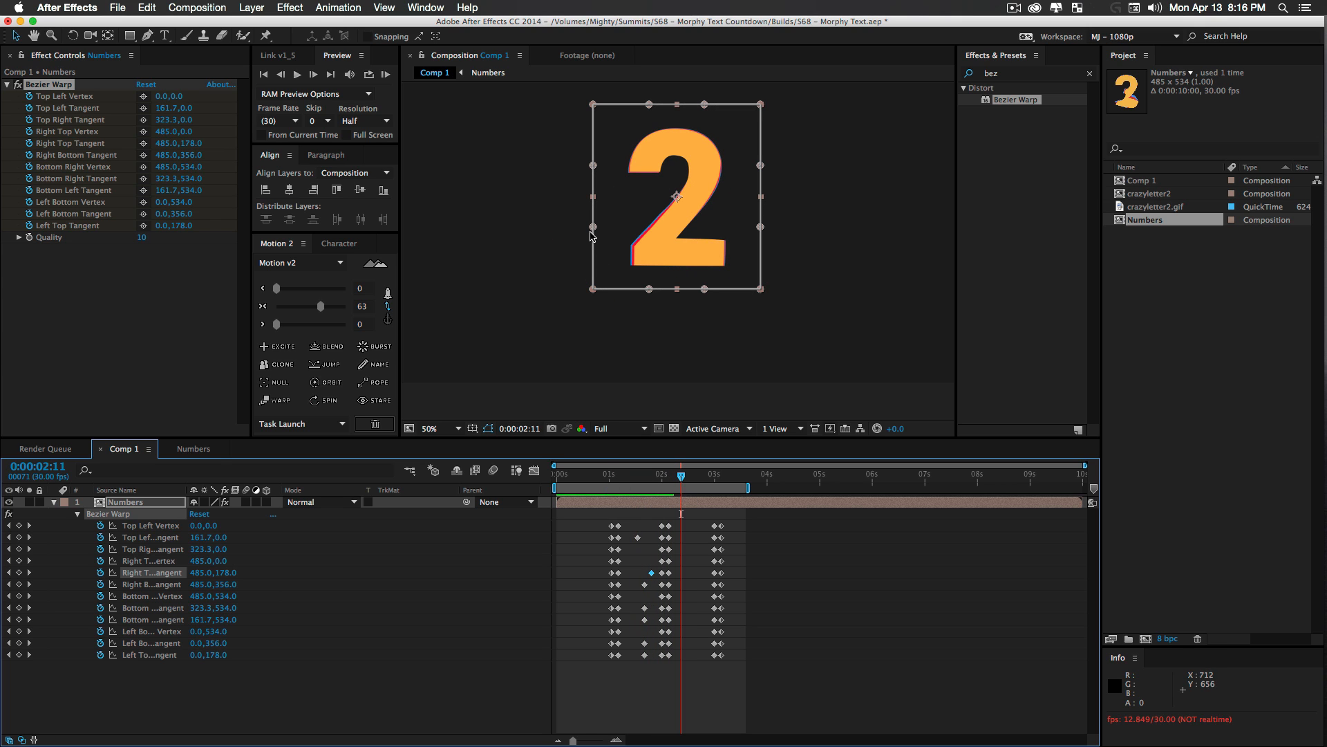
At 0:00:02:17, bend the 2 by pulling both left tangents far inward, both right tangents outward and the Bottom Right Tangent upward
drag(681, 482, 692, 468)
drag(593, 168, 695, 169)
drag(594, 227, 780, 226)
drag(761, 165, 777, 164)
drag(703, 288, 709, 263)
Ease all the Bezier Warp keyframes with Motion 2 at 63 and RAM-preview the countdown
drag(772, 671, 583, 491)
click(322, 306)
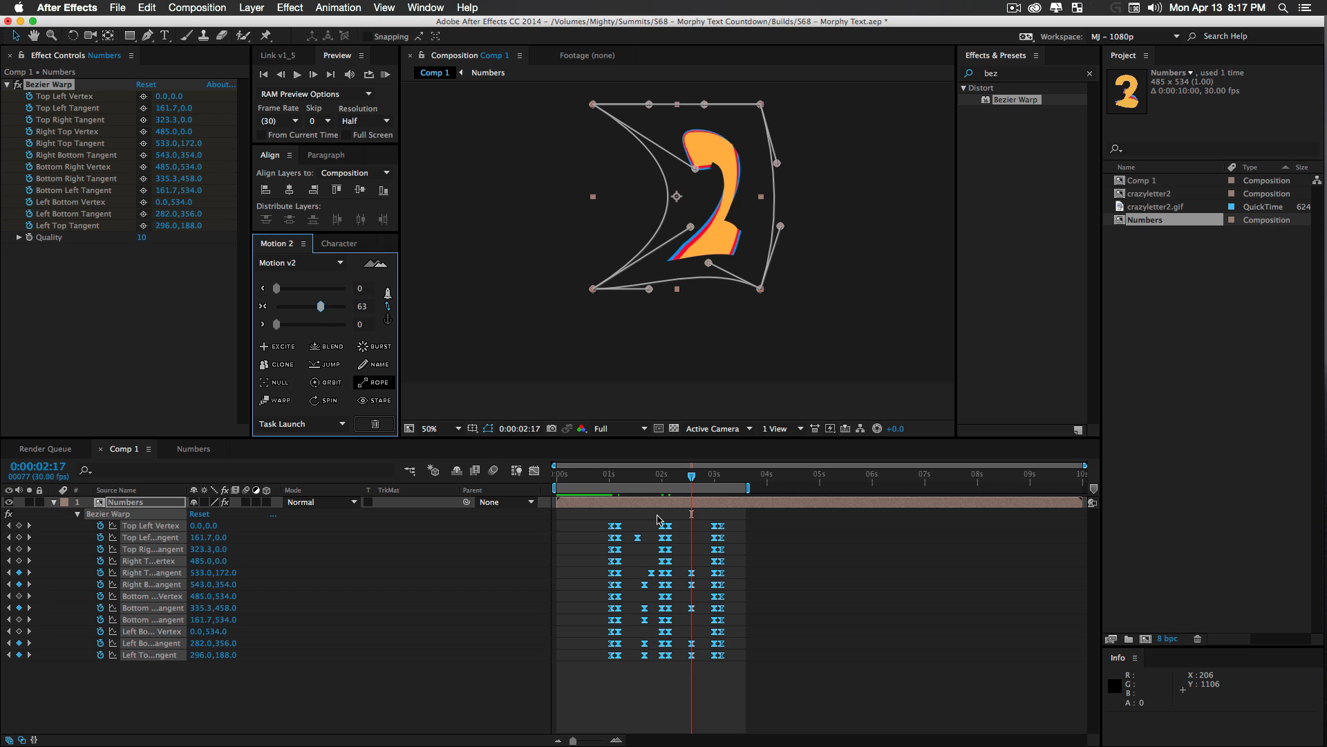
key(KP_0)
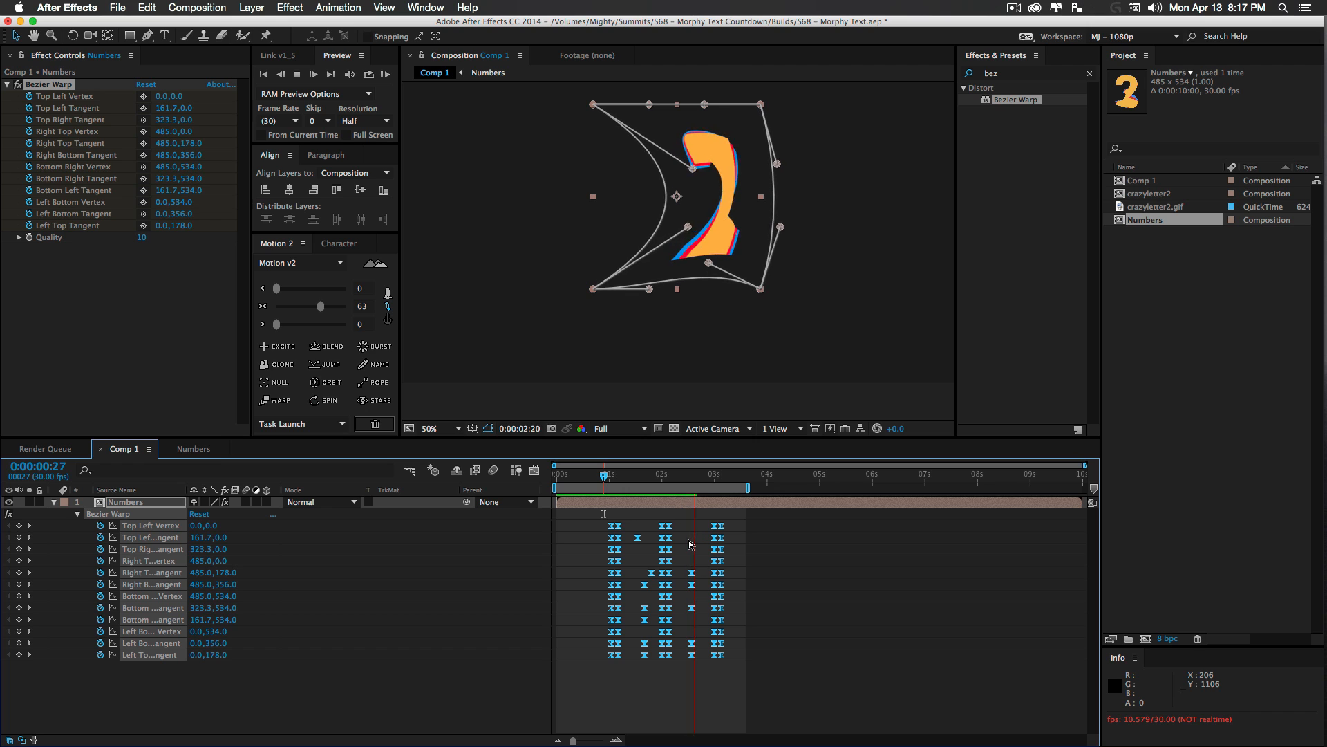
Start the work area at 0:00:00:24 and RAM-preview the warped countdown
key(space)
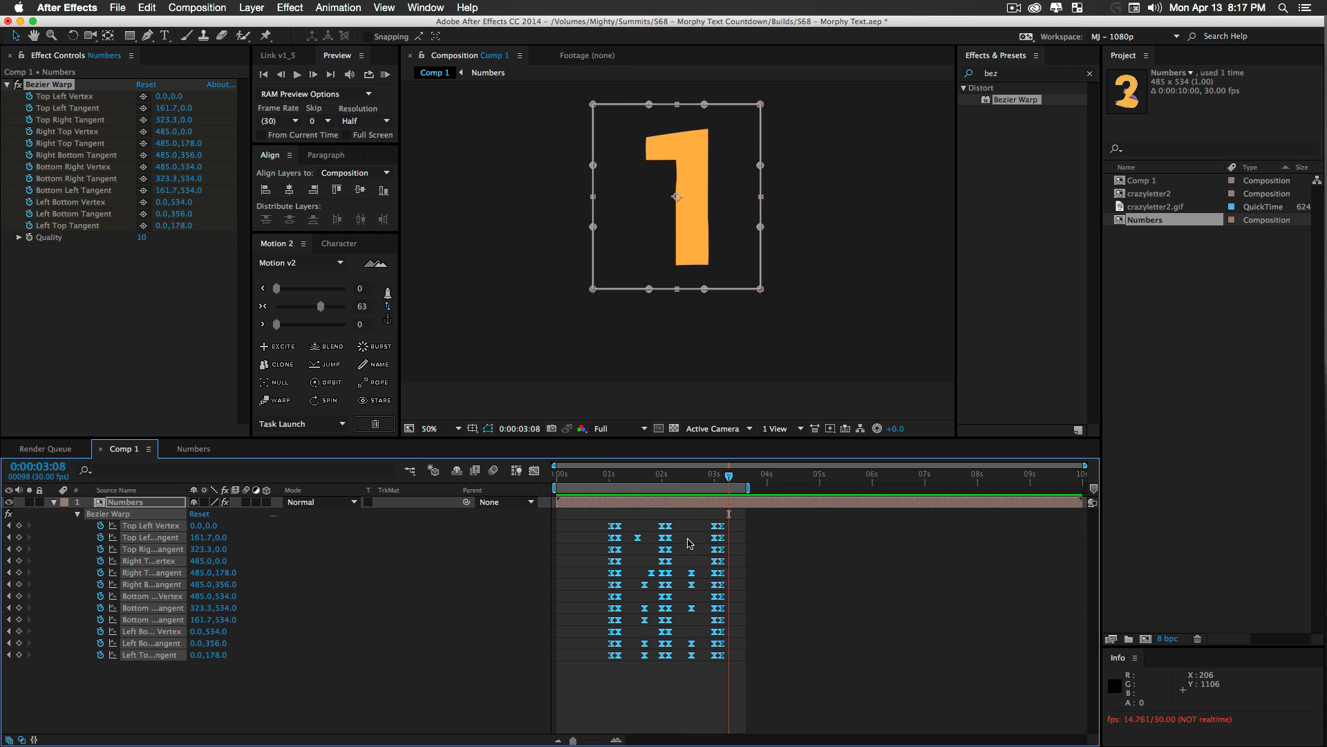
drag(614, 477, 599, 481)
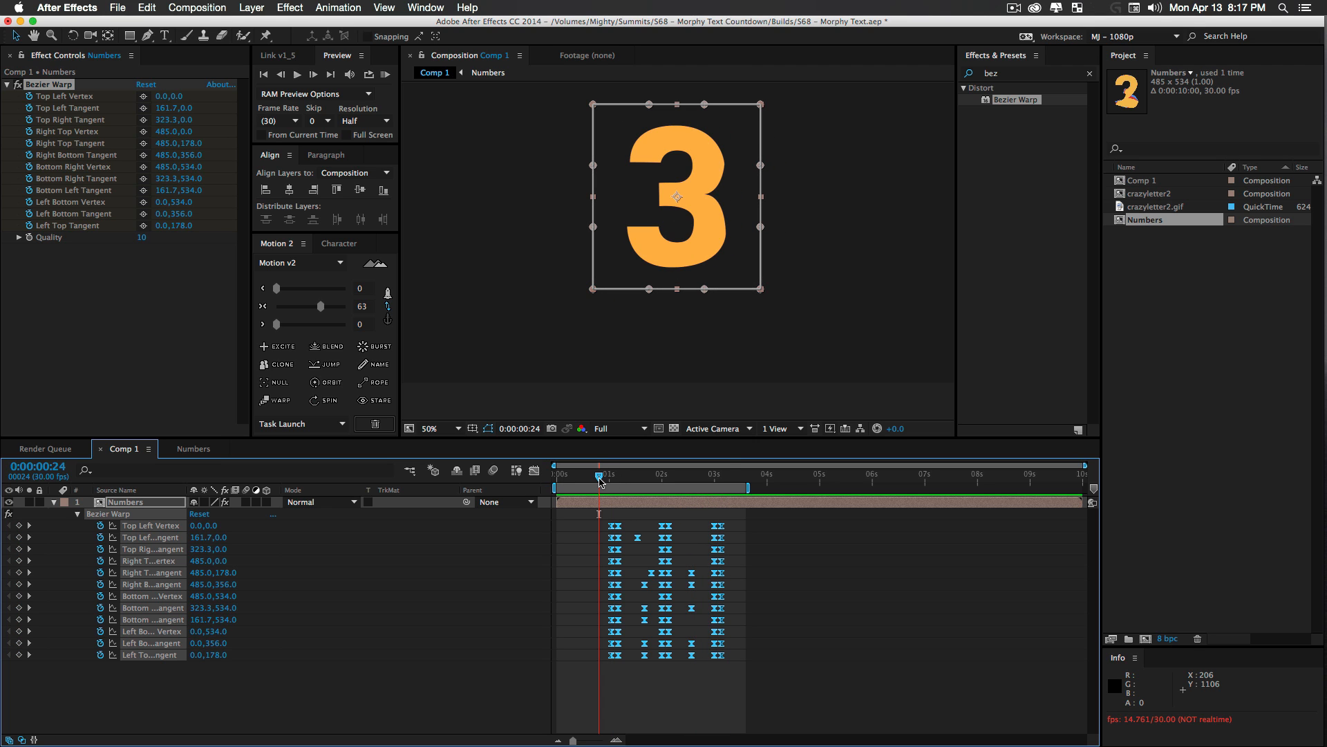
key(space)
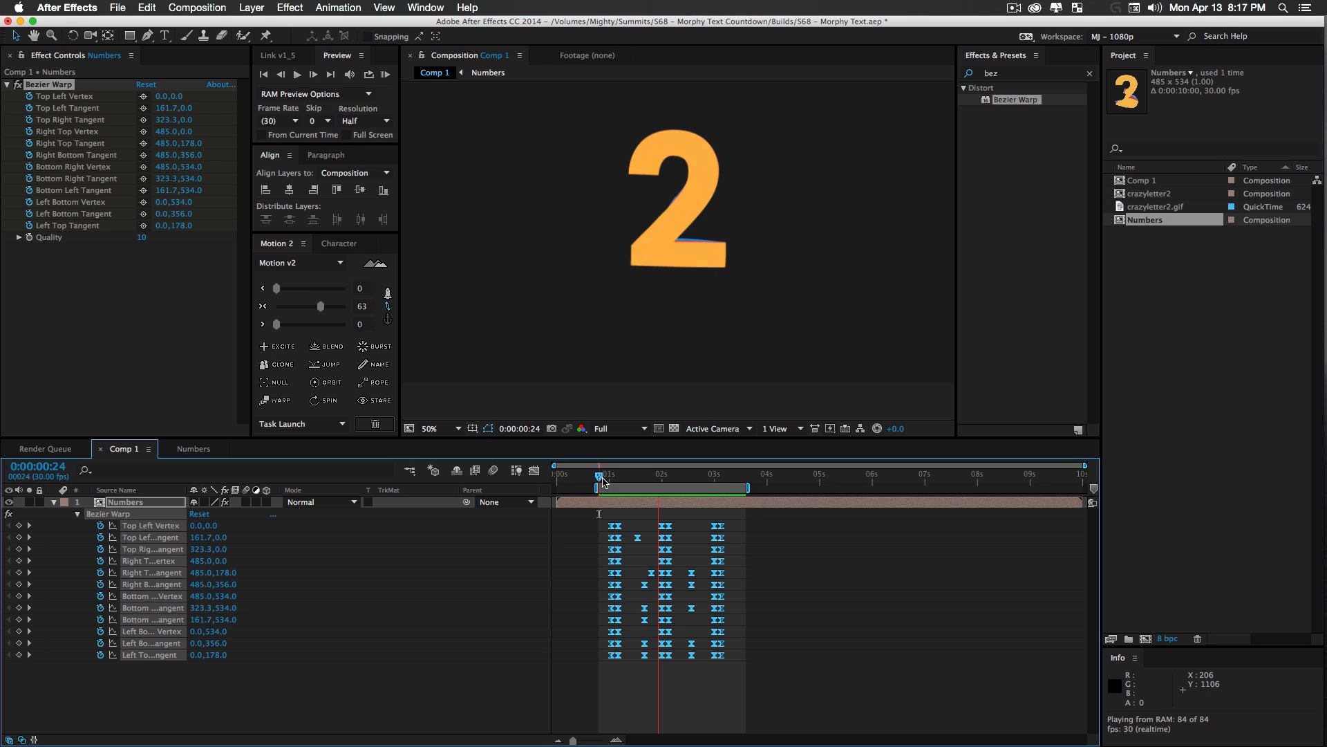
Apply Simple Choker to the Numbers layer after Bezier Warp and set Choke Matte to 5.70, judging it at 0:00:01:20
drag(601, 482, 645, 483)
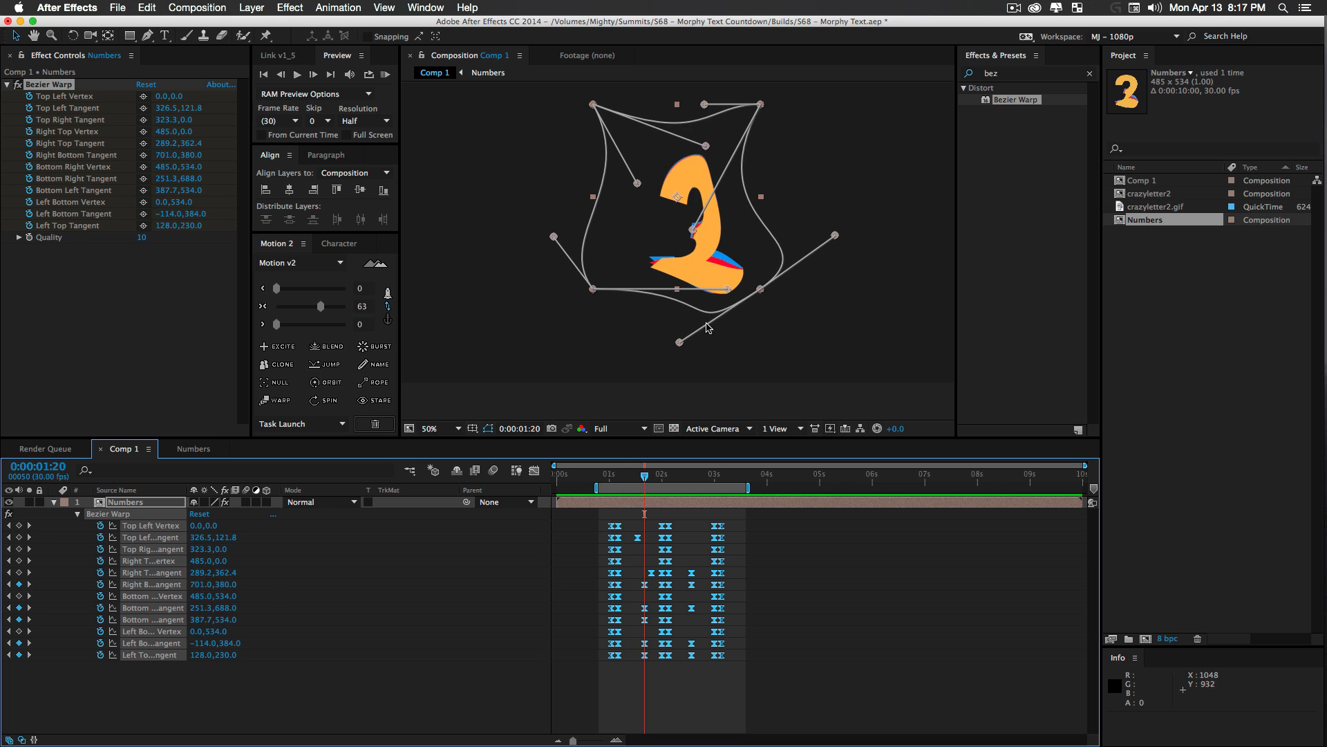
click(1016, 58)
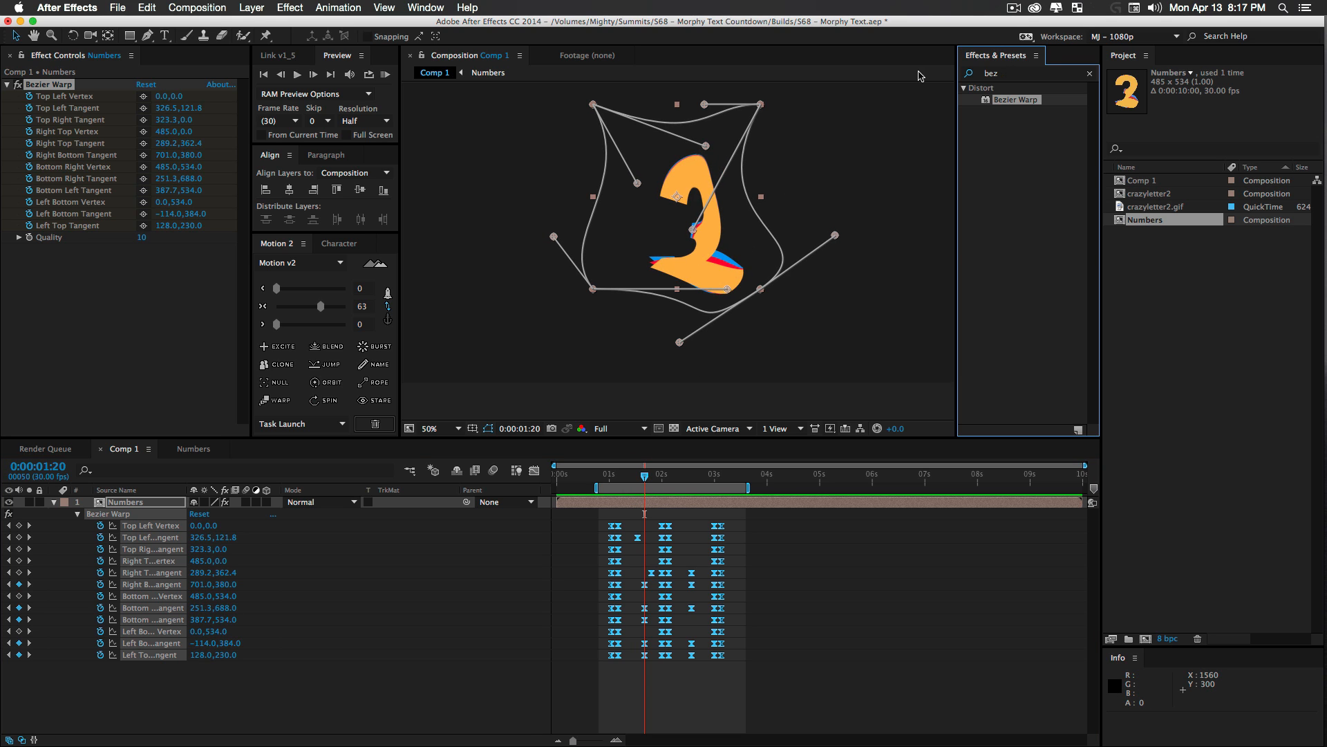
click(1010, 76)
text(simple)
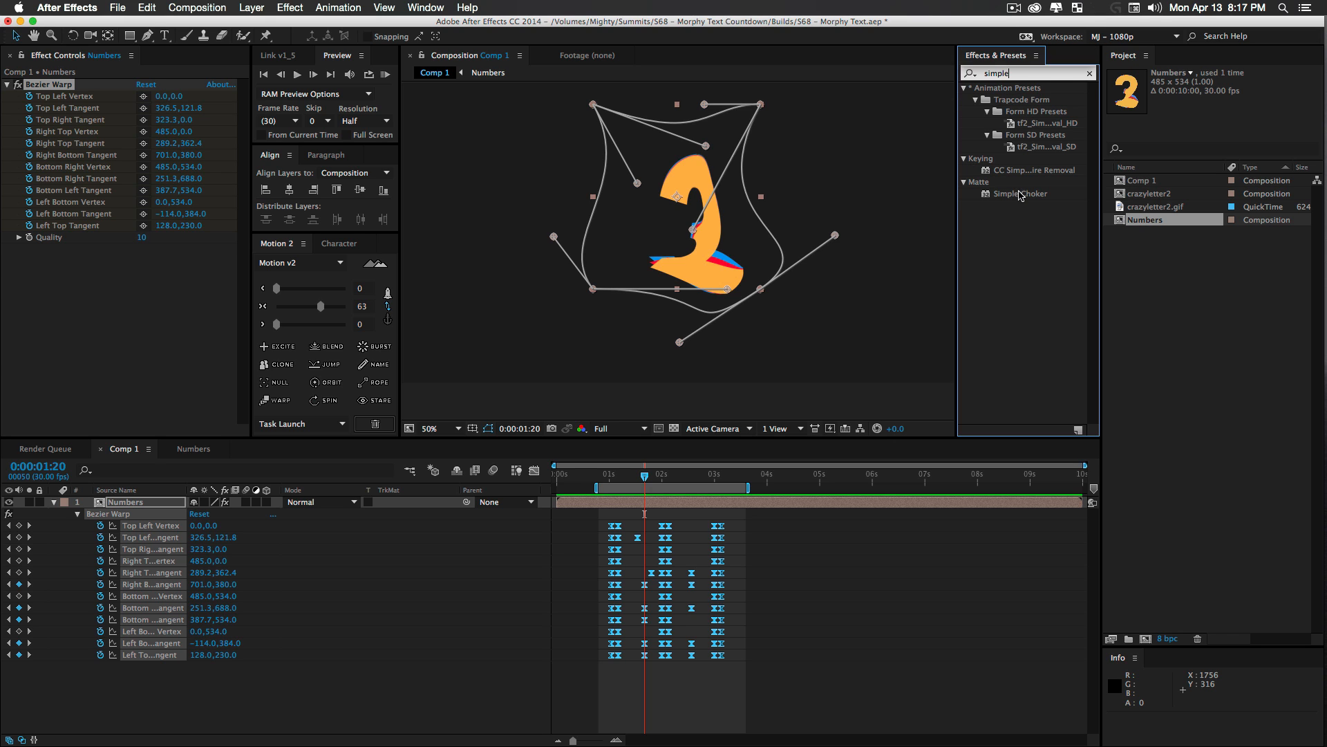
drag(1021, 193, 131, 302)
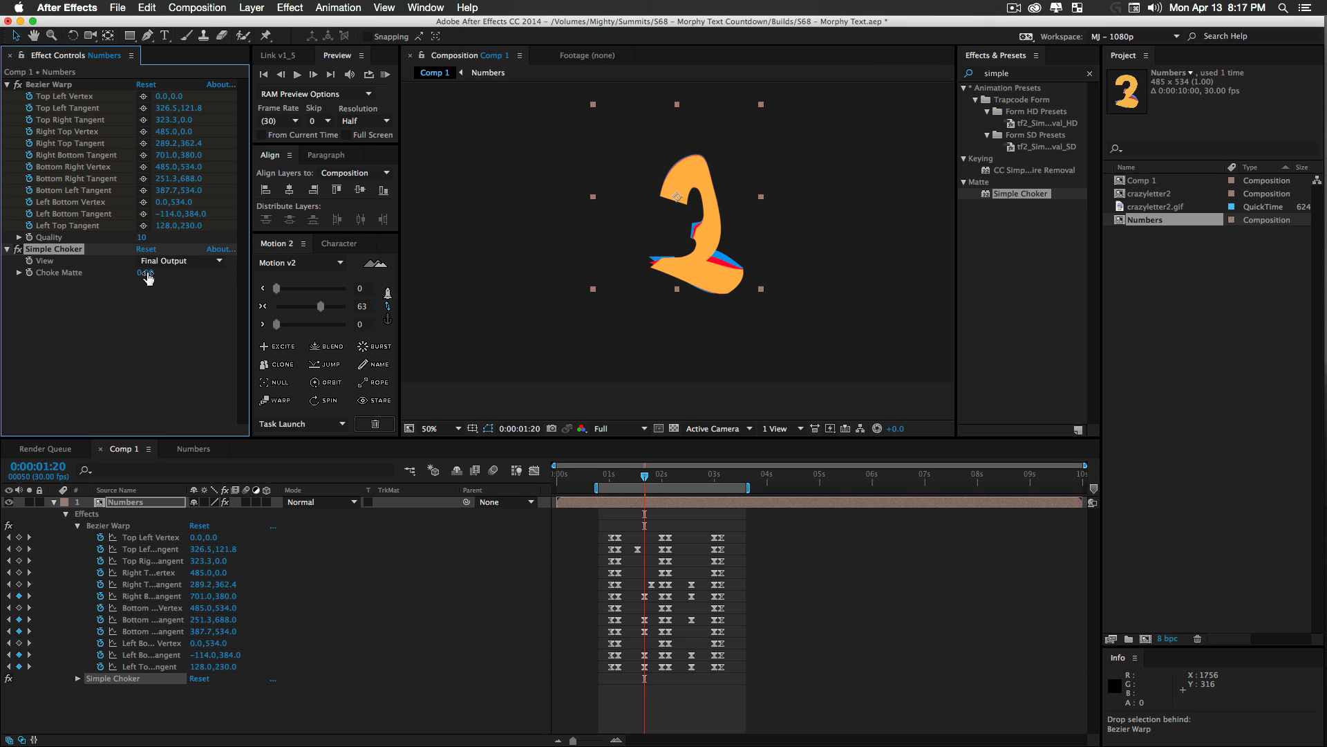
drag(194, 276, 241, 273)
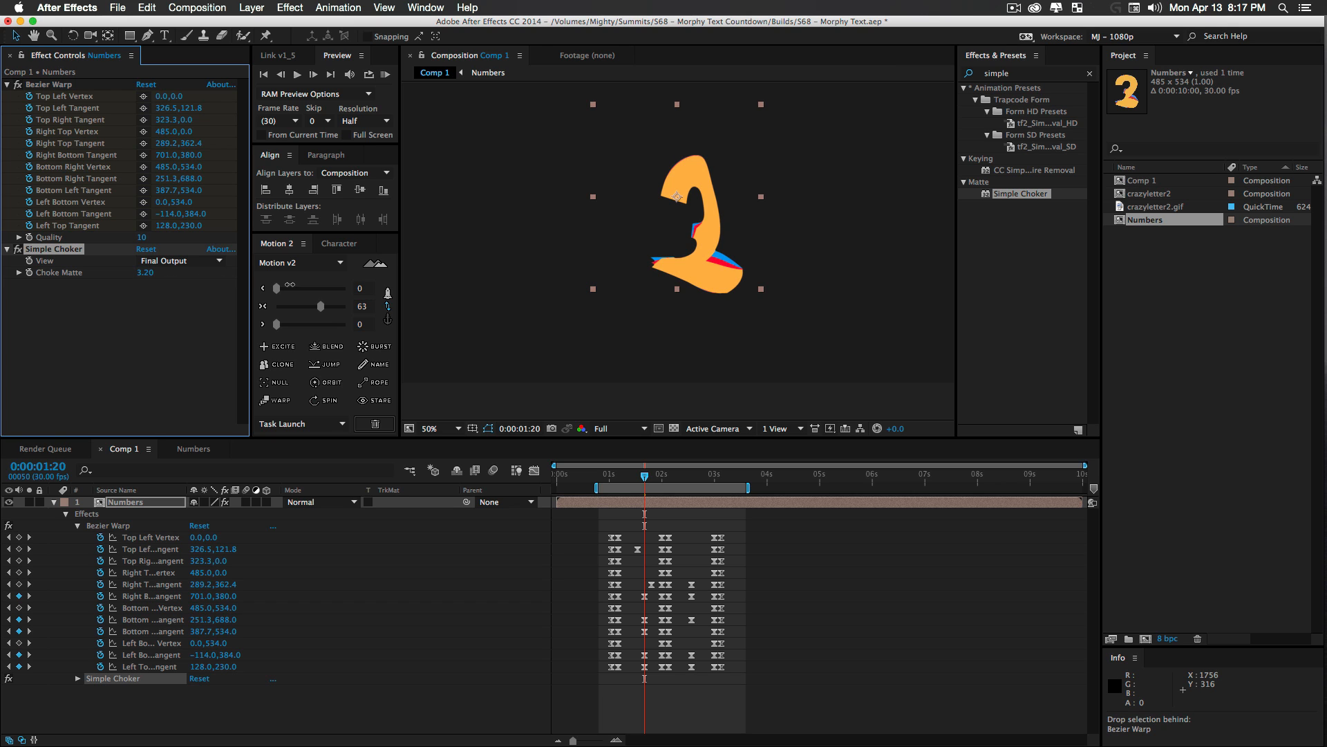
drag(255, 283, 580, 287)
RAM-preview the choked countdown to check the rounded corners through the morphs
drag(644, 477, 615, 476)
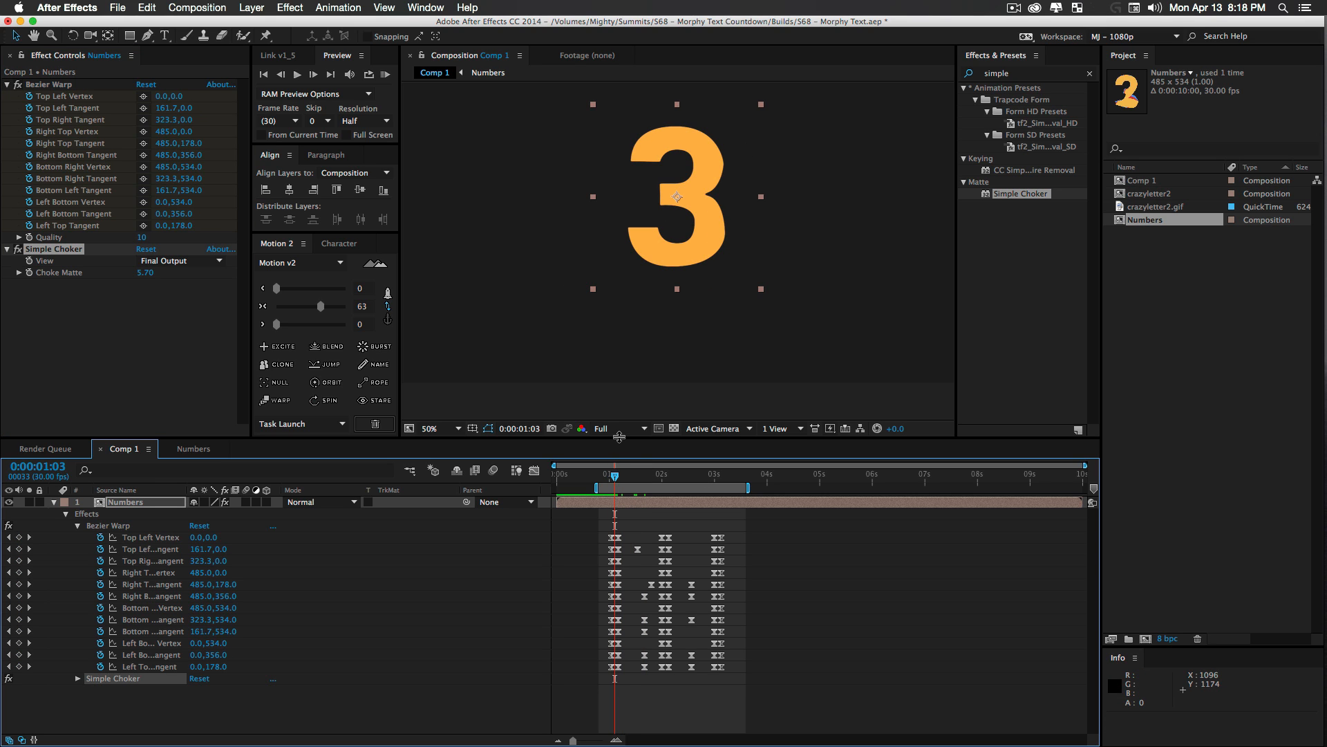
click(603, 477)
key(space)
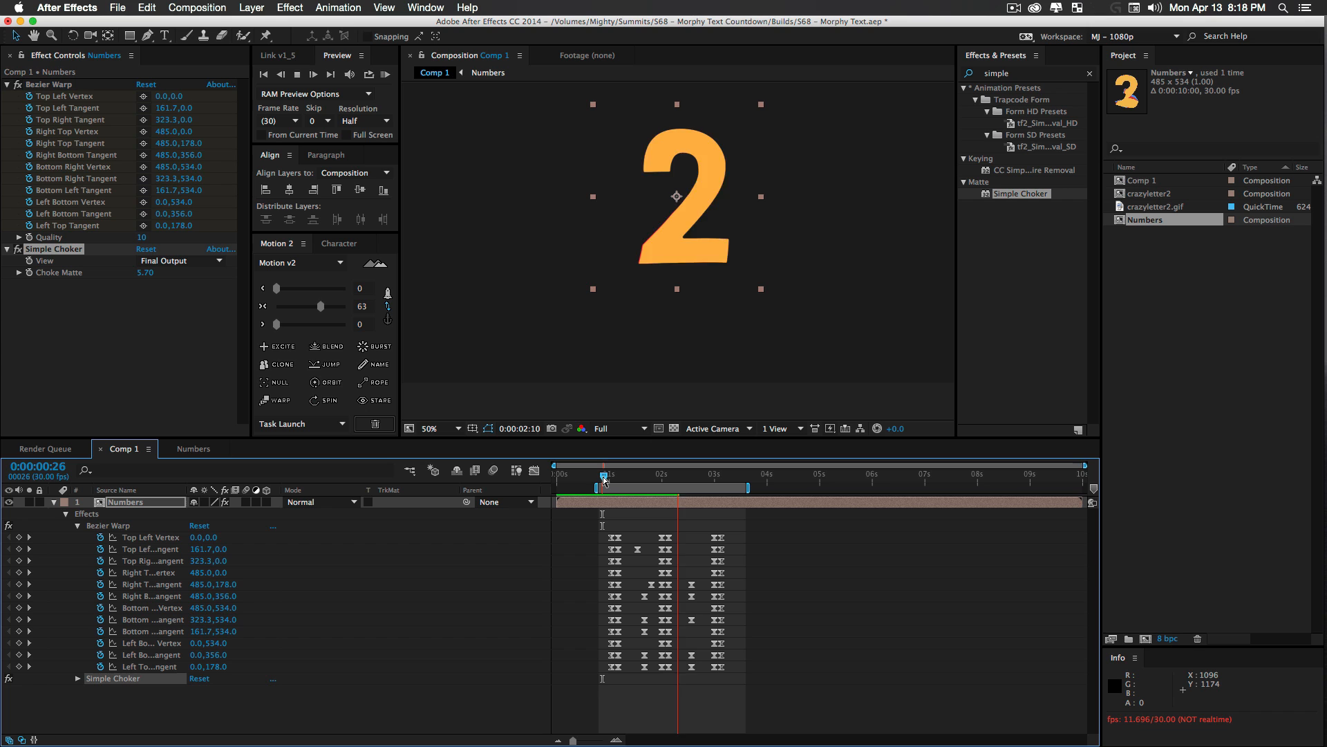
key(space)
key(KP_0)
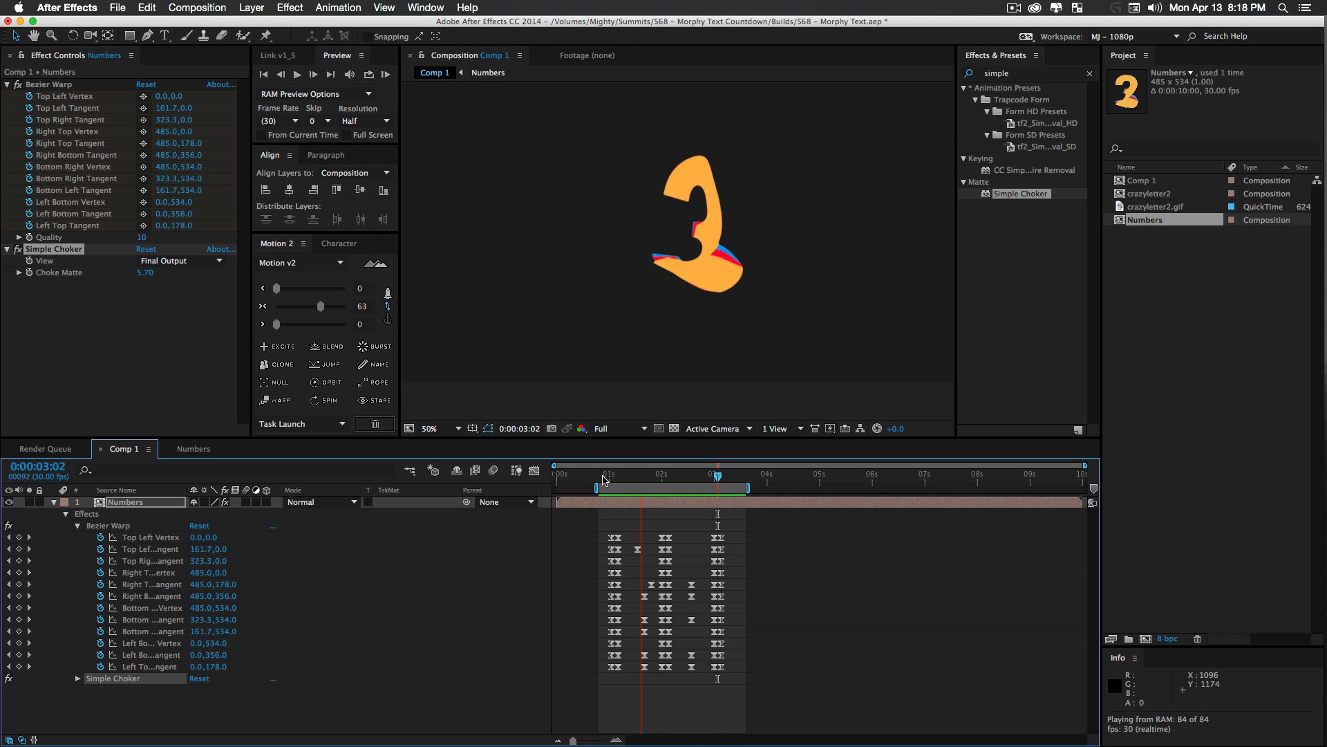
key(space)
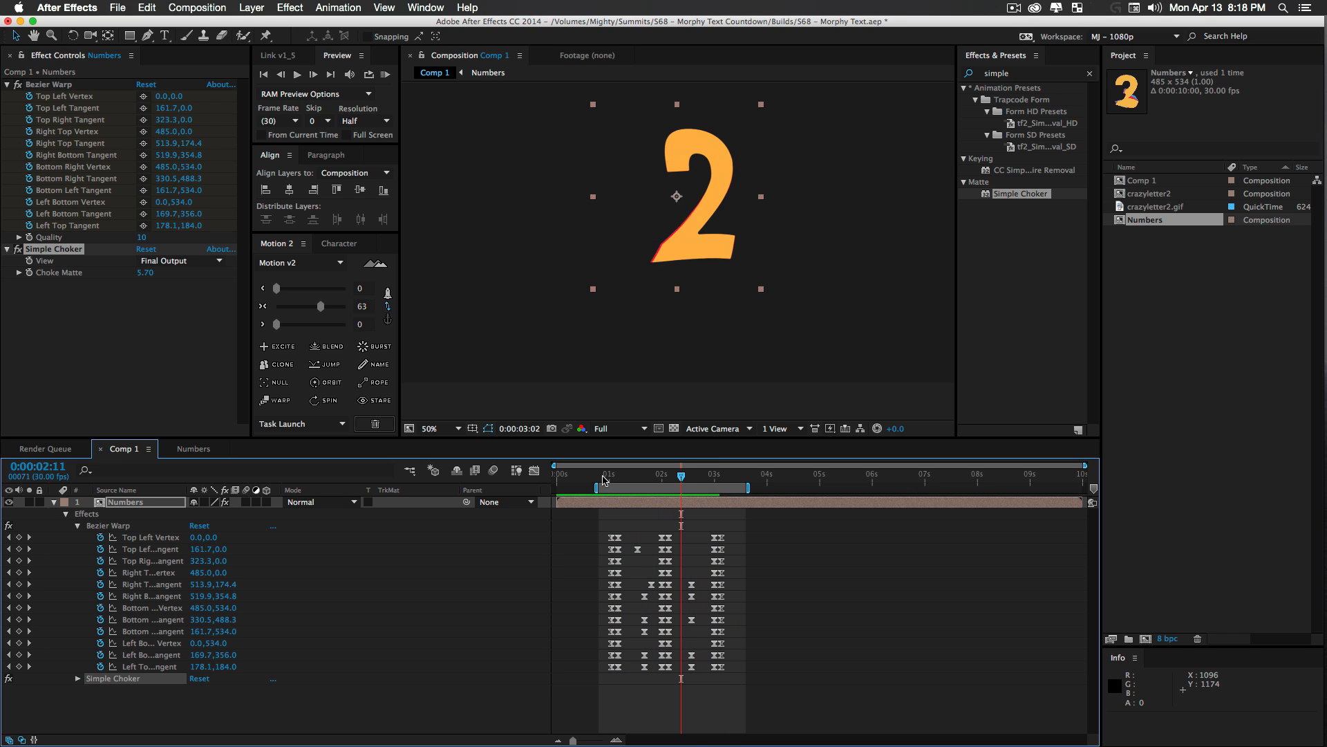
Collapse the Numbers layer's properties and add a 1920 x 1080 red solid above it
click(54, 503)
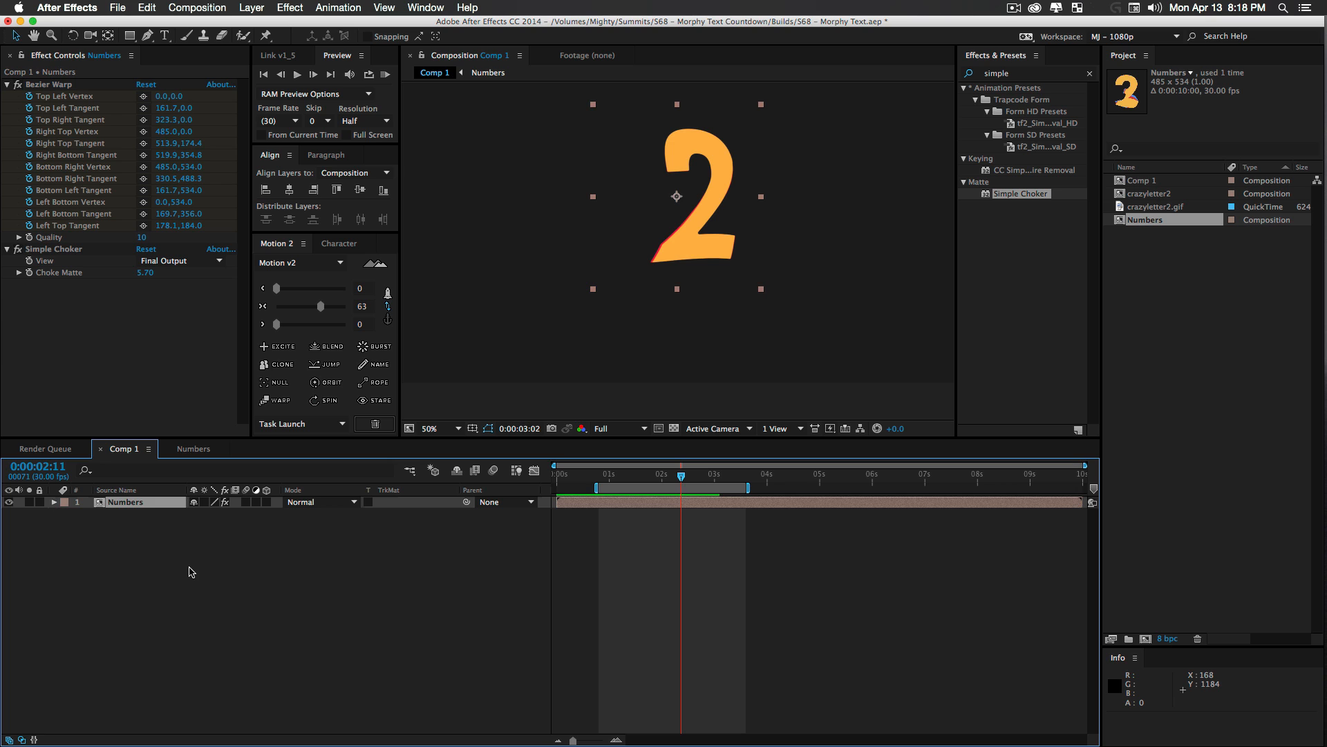
click(215, 545)
key(shift+/)
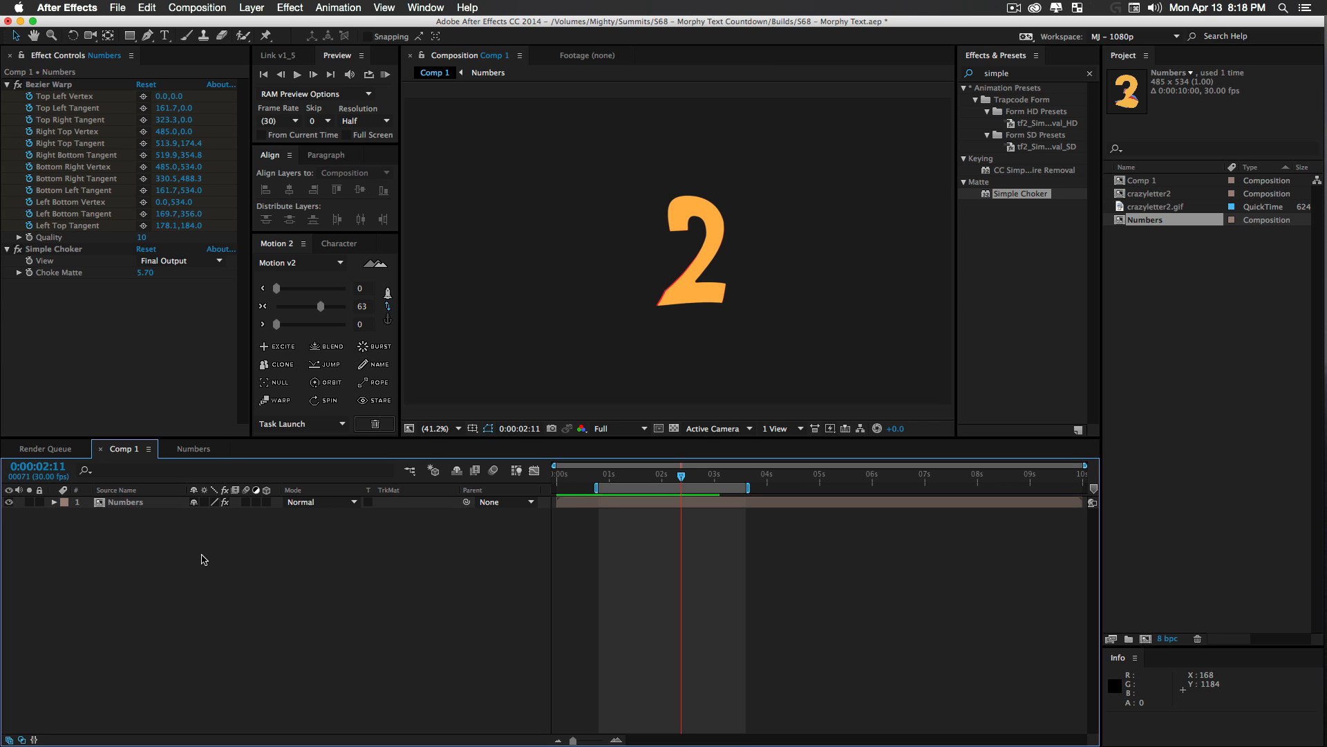
key(super+y)
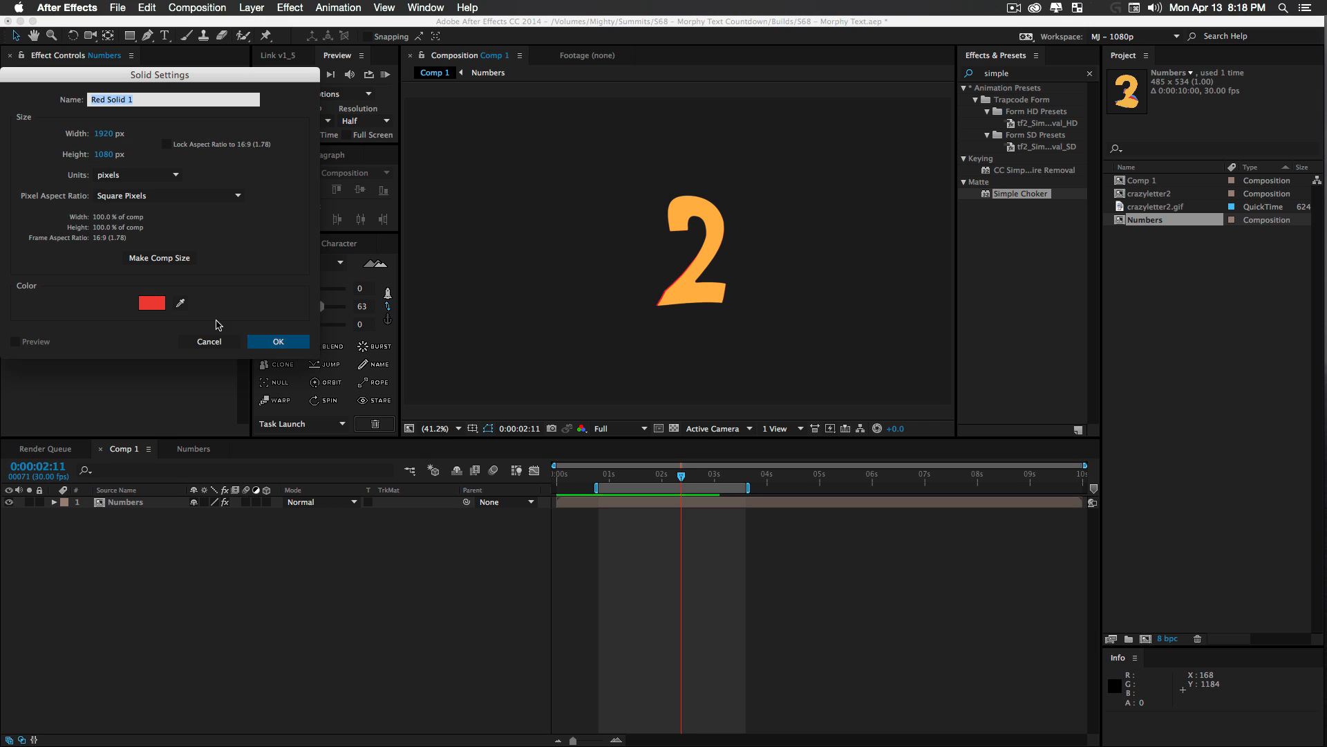
click(277, 341)
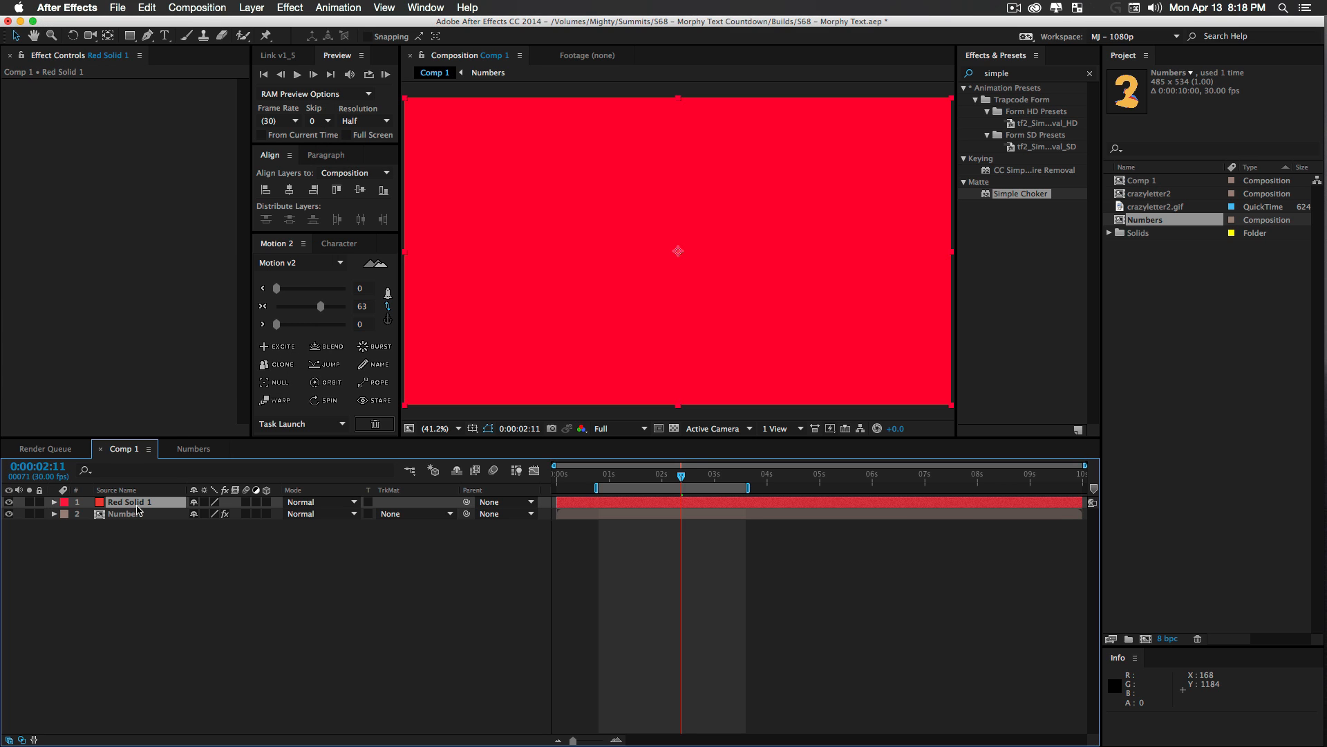
Find the CC Ball Action effect and apply it to the red solid
click(1019, 76)
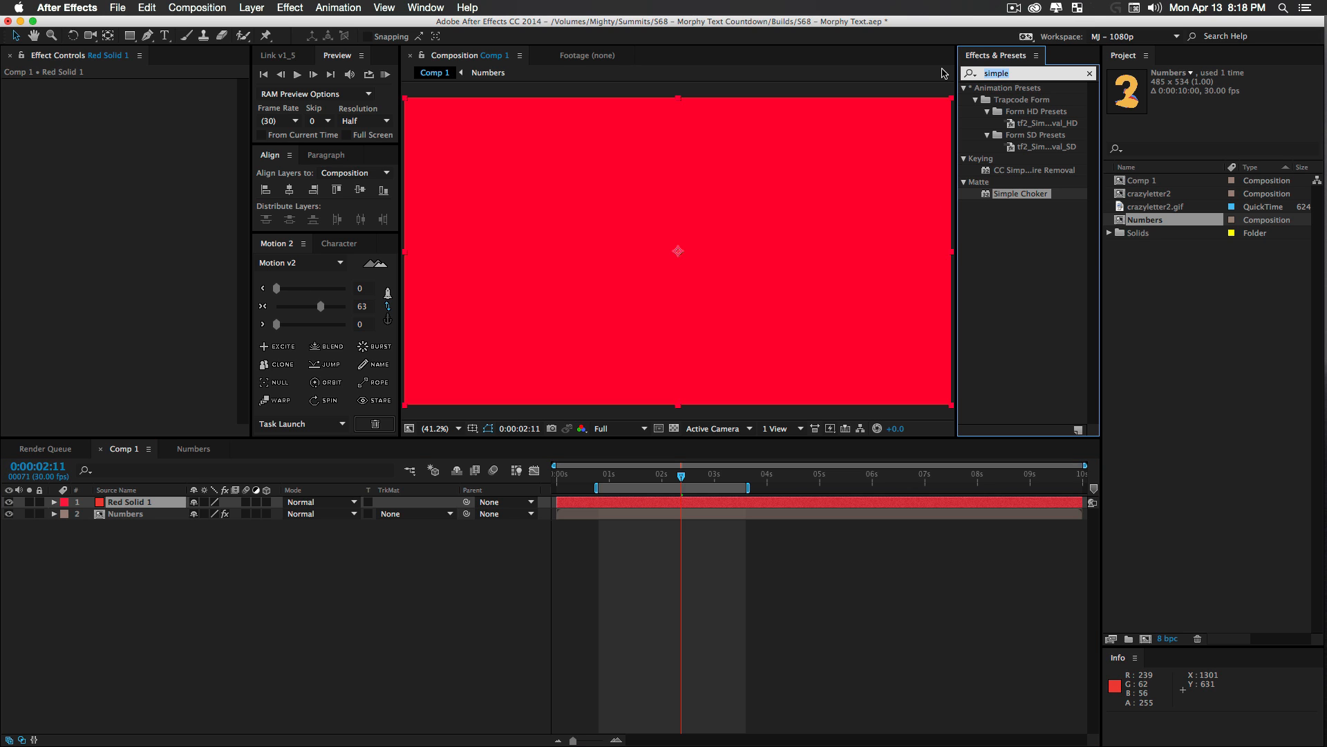
text(cc bal)
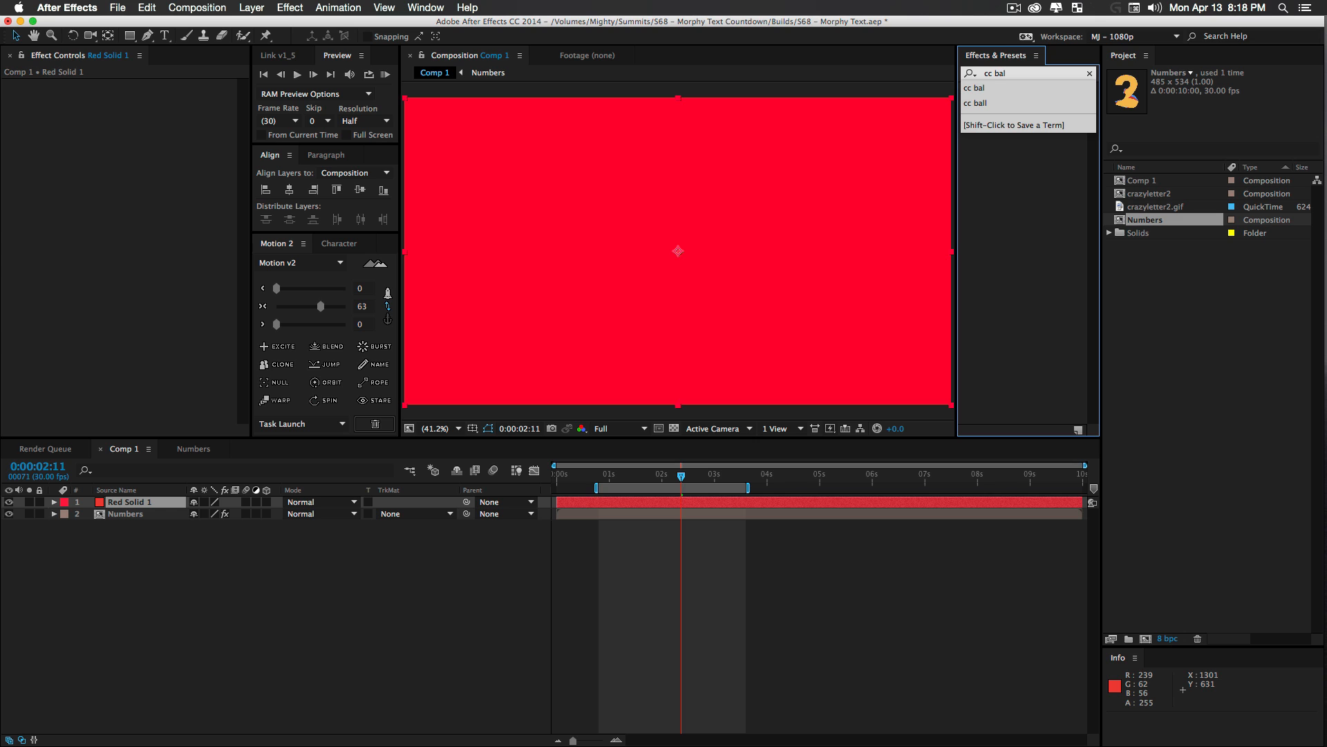
text(ball)
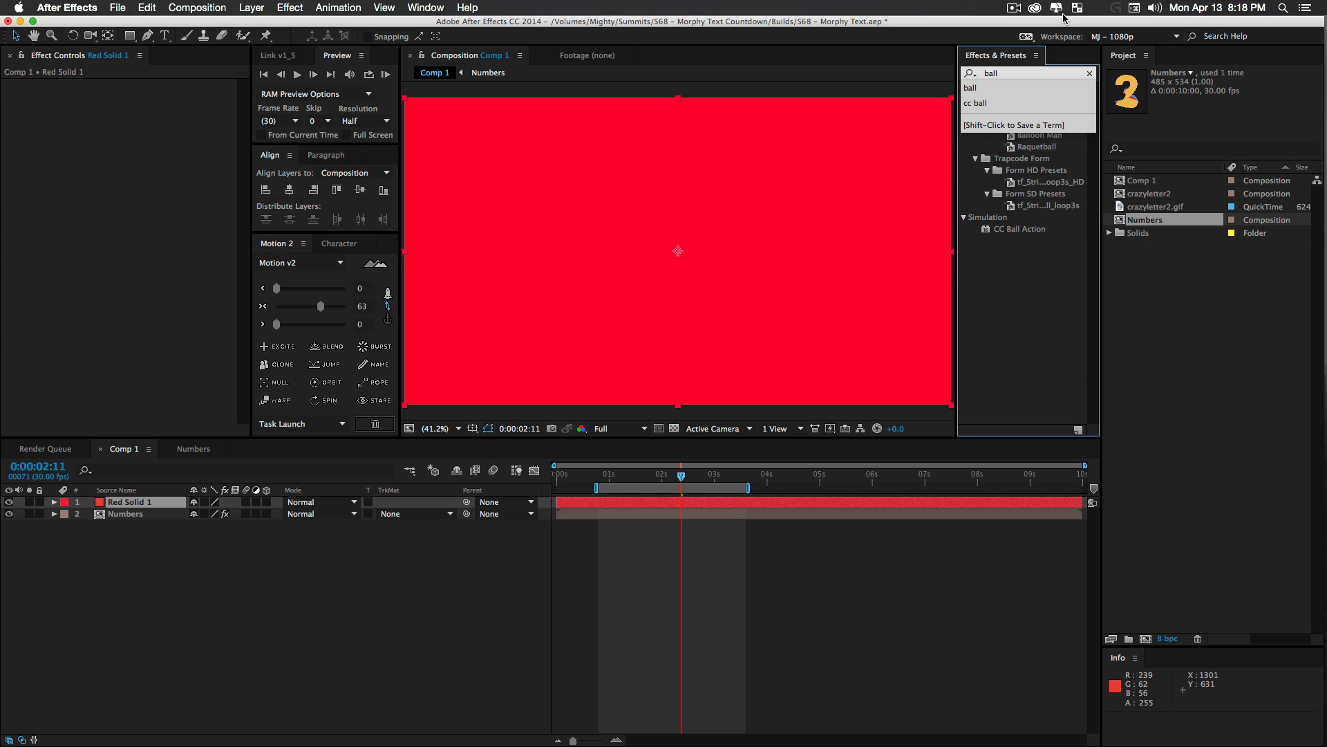
drag(999, 236, 124, 508)
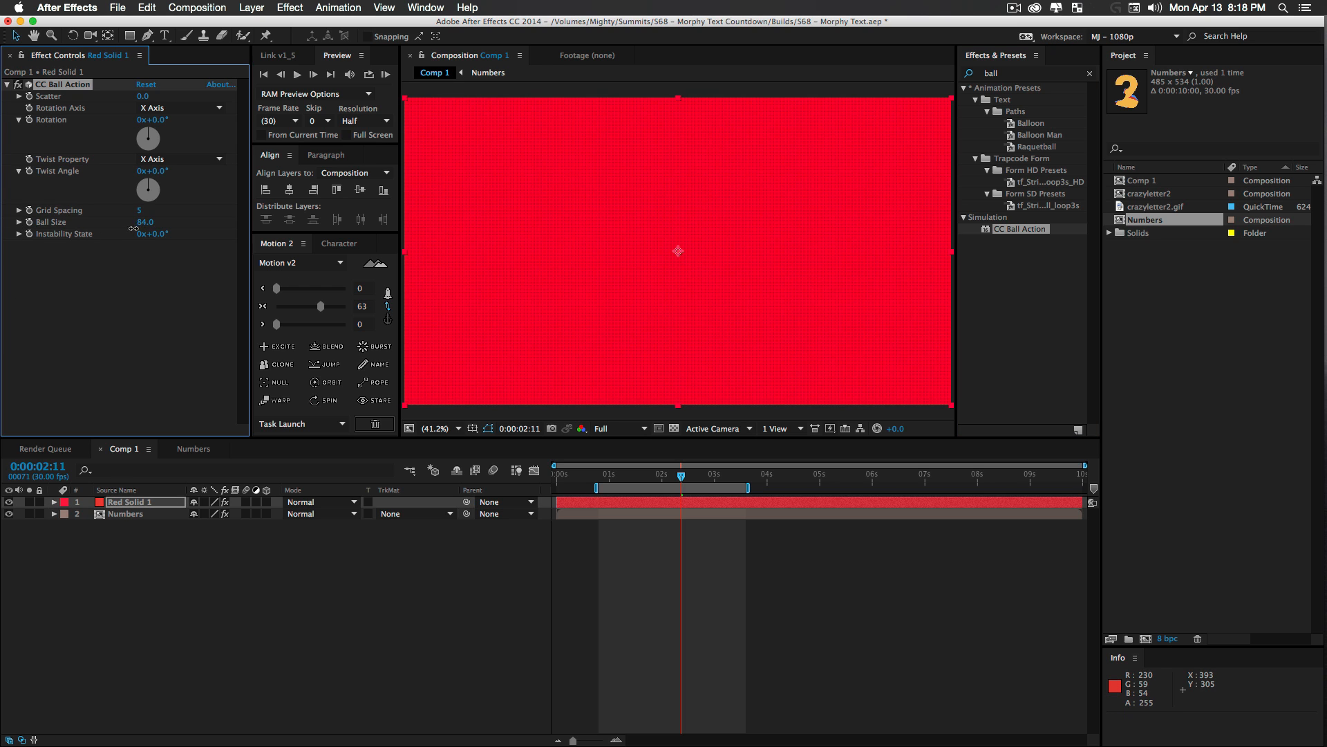
Turn the red solid into a fine dot grid with Grid Spacing 5, Ball Size 26 and no Scatter
drag(135, 229, 117, 235)
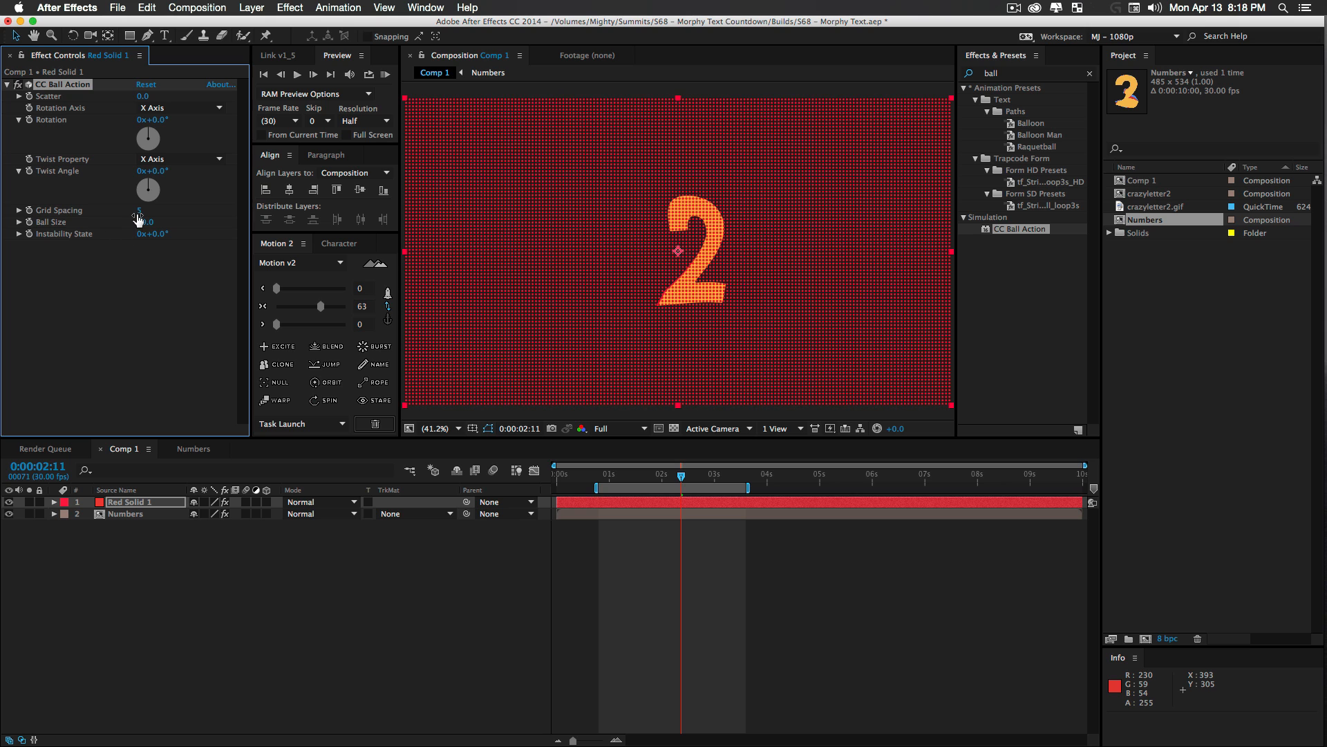
mouse_move(140, 215)
mouse_down()
mouse_move(173, 220)
mouse_move(156, 221)
mouse_up()
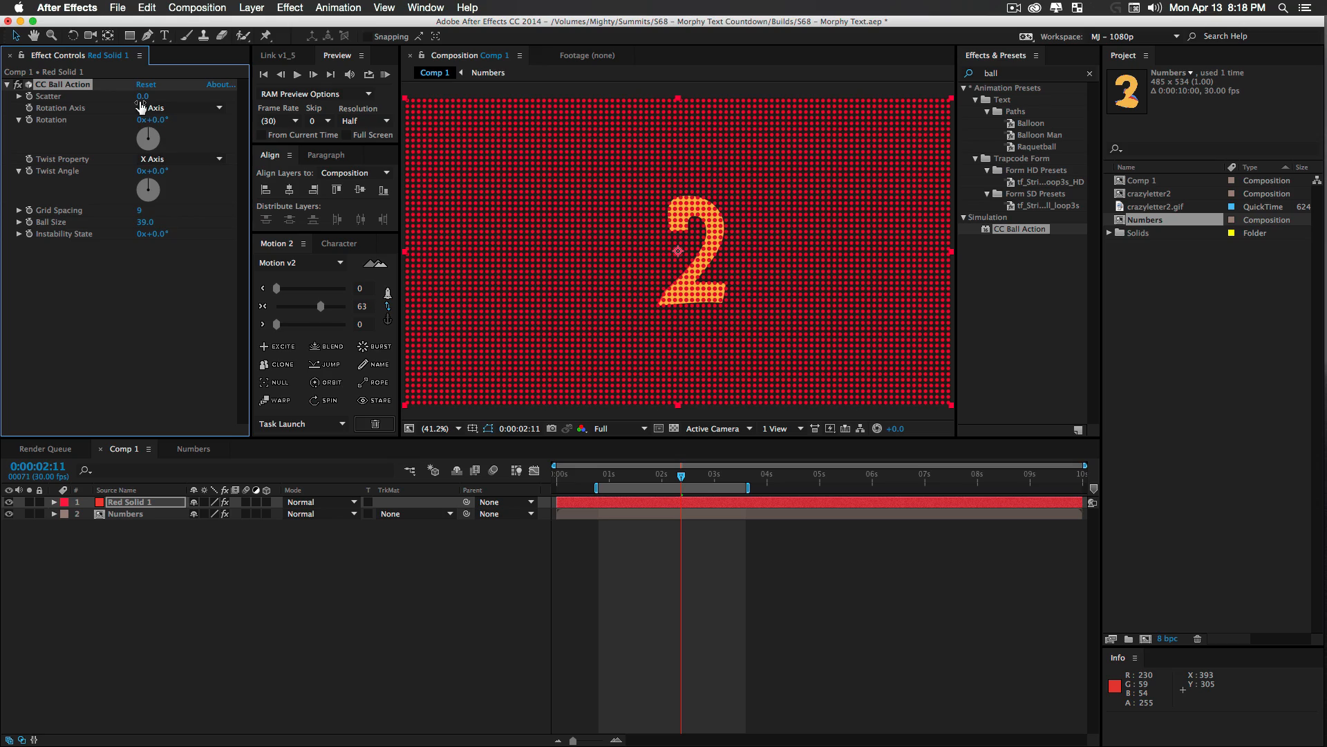
drag(142, 96, 111, 116)
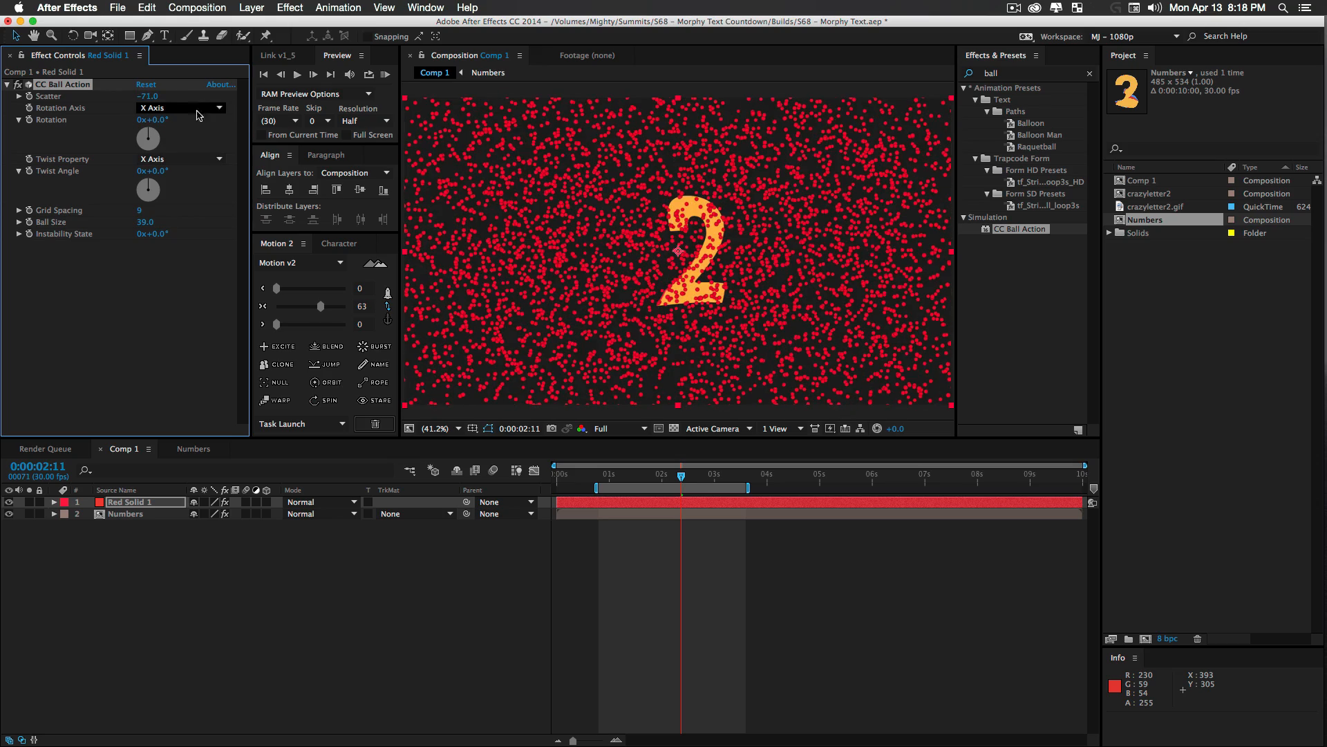
key(super+z)
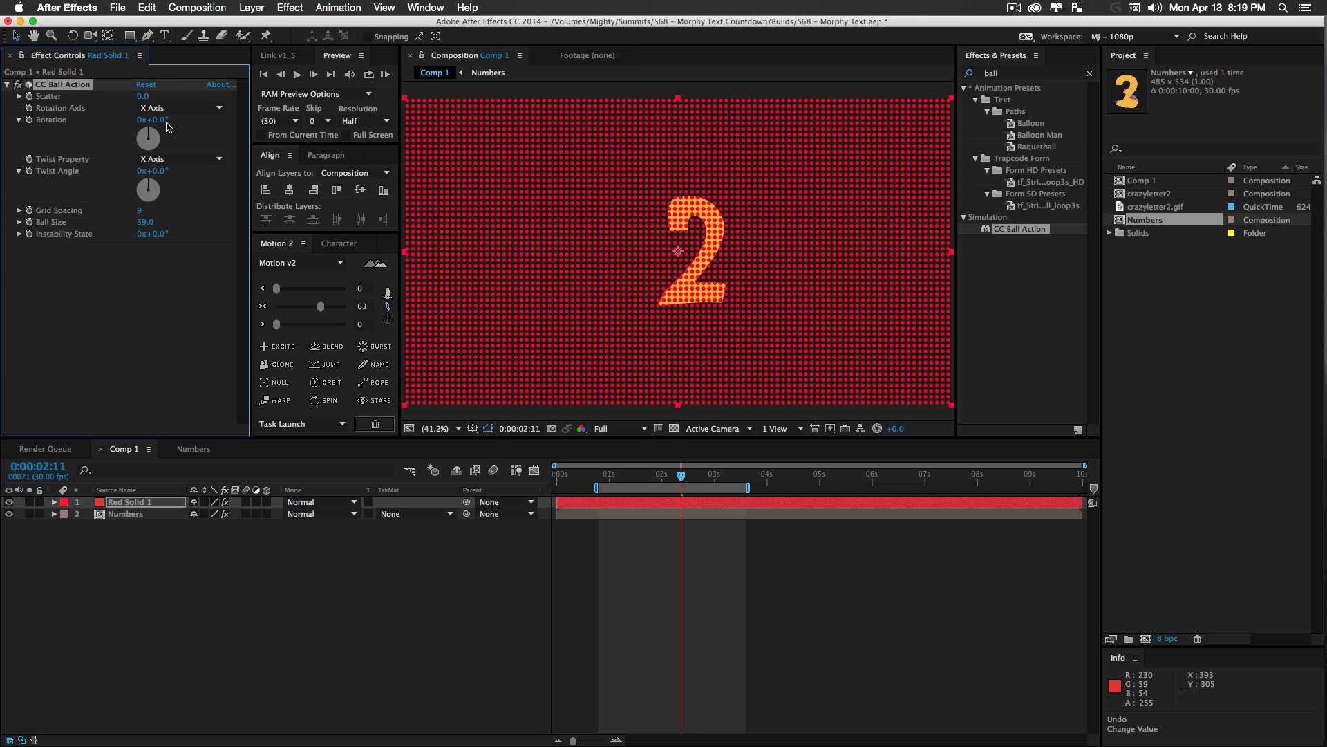
drag(147, 225, 139, 212)
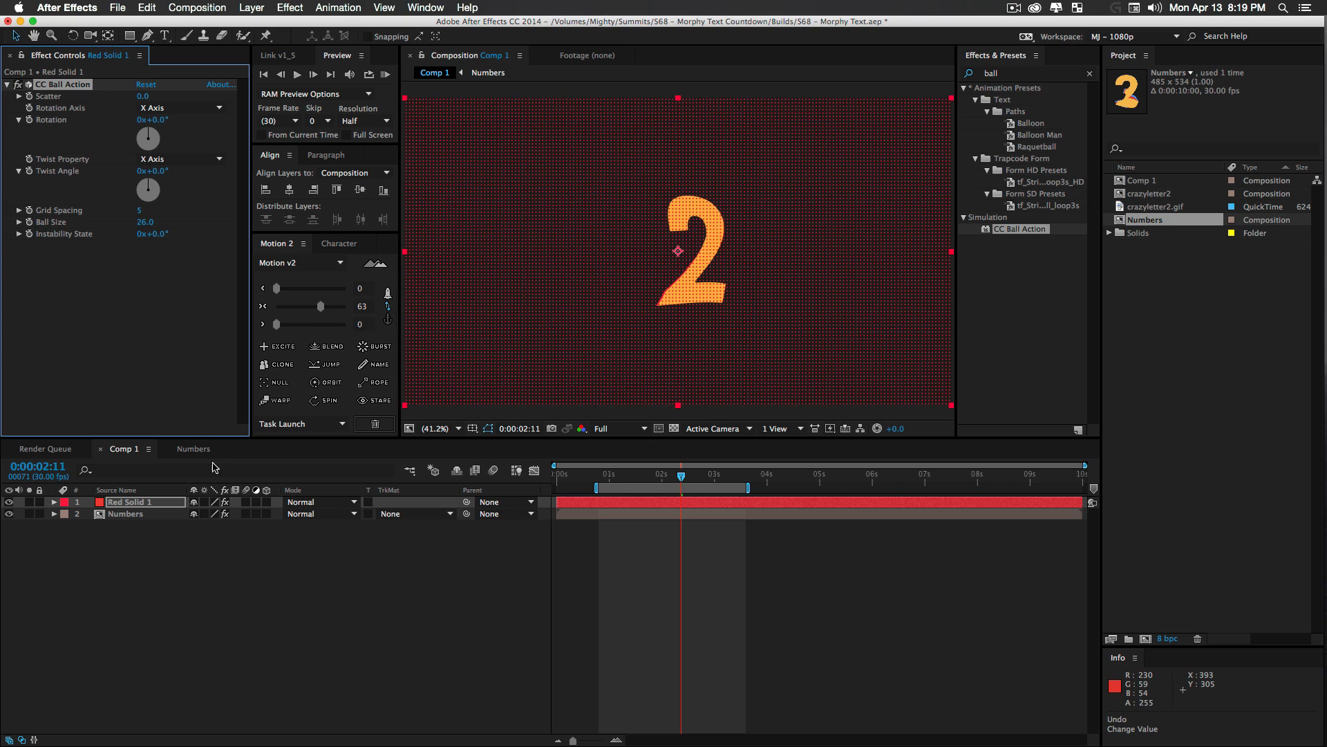
Duplicate the Numbers layer, place the copy above the red solid and use it as the solid's Alpha track matte
click(344, 574)
key(z)
click(738, 195)
key(space)
drag(662, 342, 691, 243)
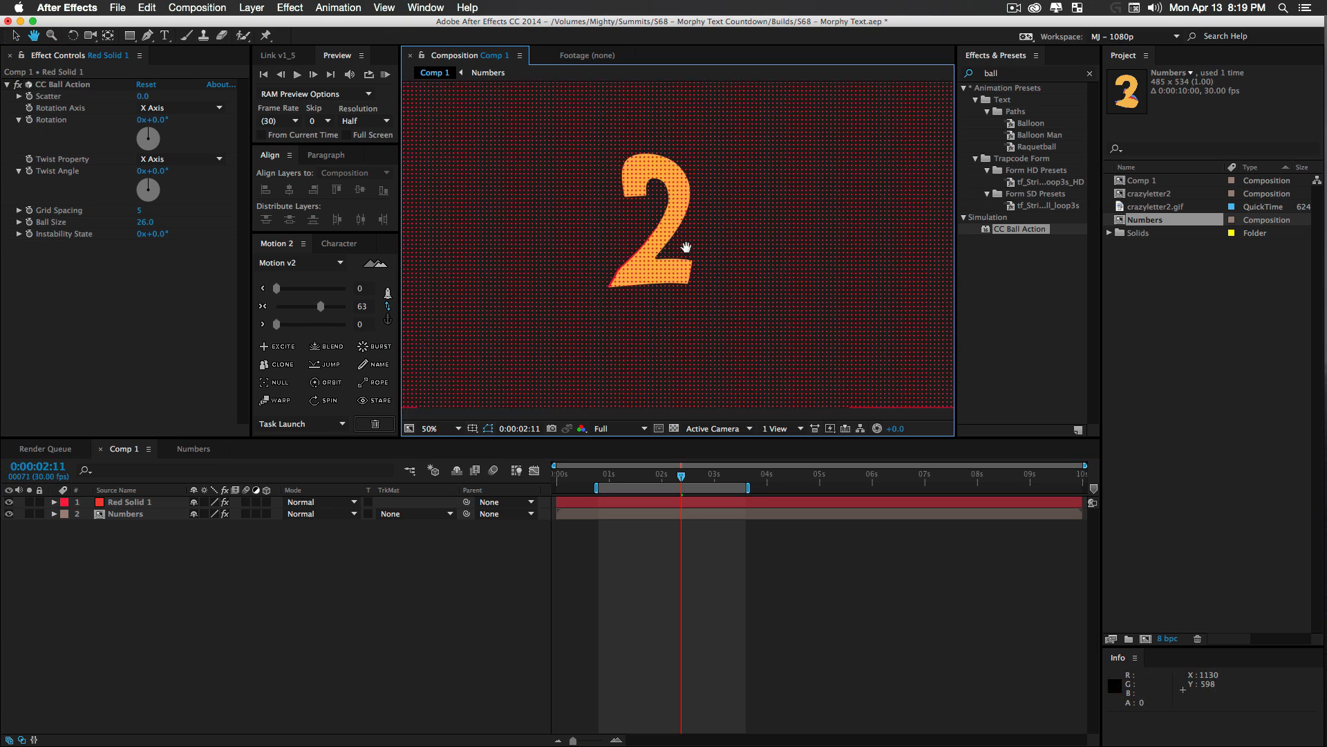
click(126, 515)
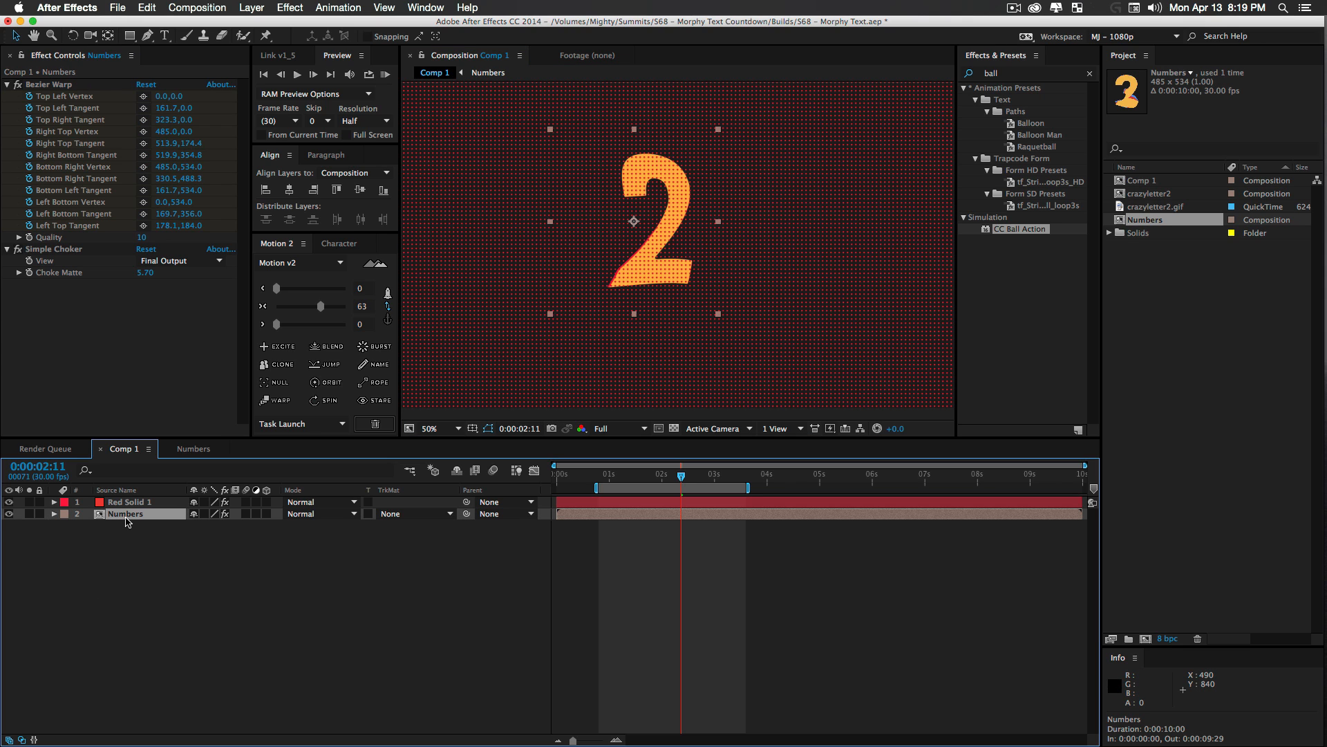
key(super+d)
key(super+bracketright)
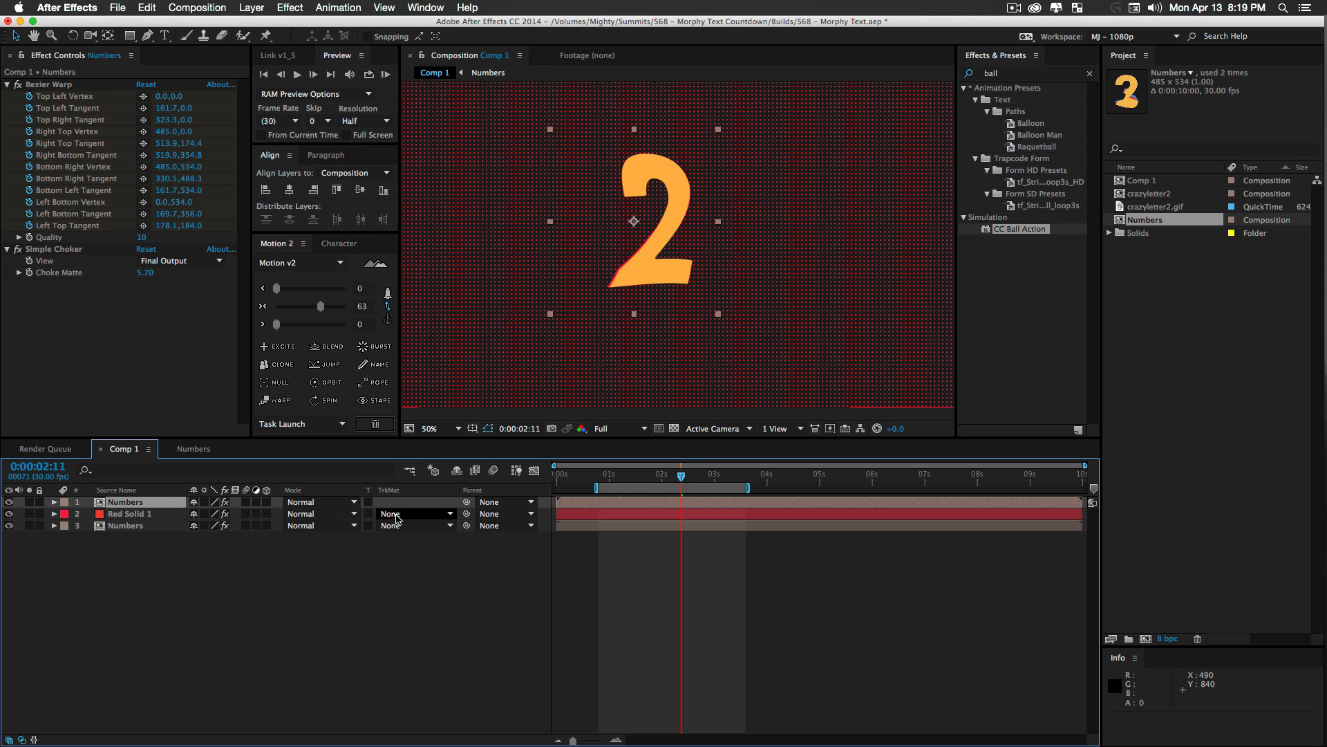
click(391, 515)
click(416, 550)
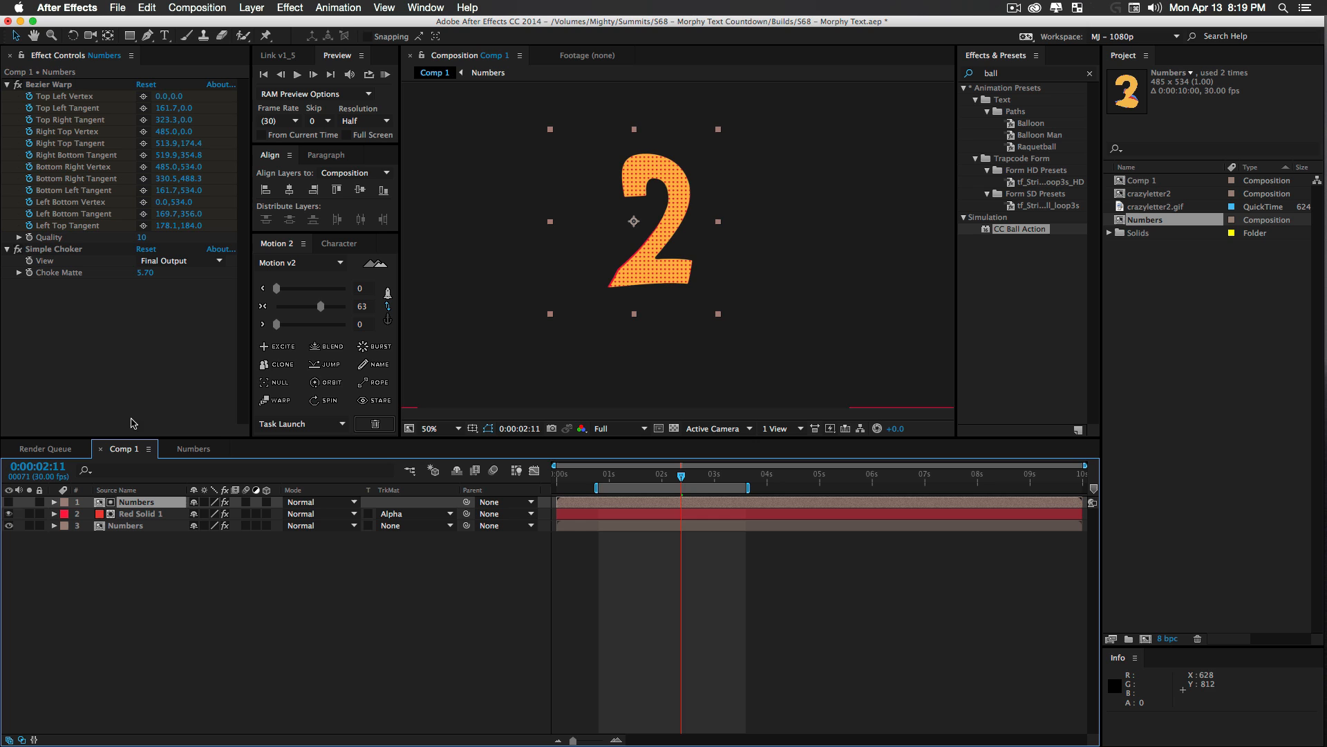
Move the red dotted solid and its Numbers matte beneath the original Numbers layer
click(154, 515)
shift+click(139, 505)
drag(150, 511, 138, 538)
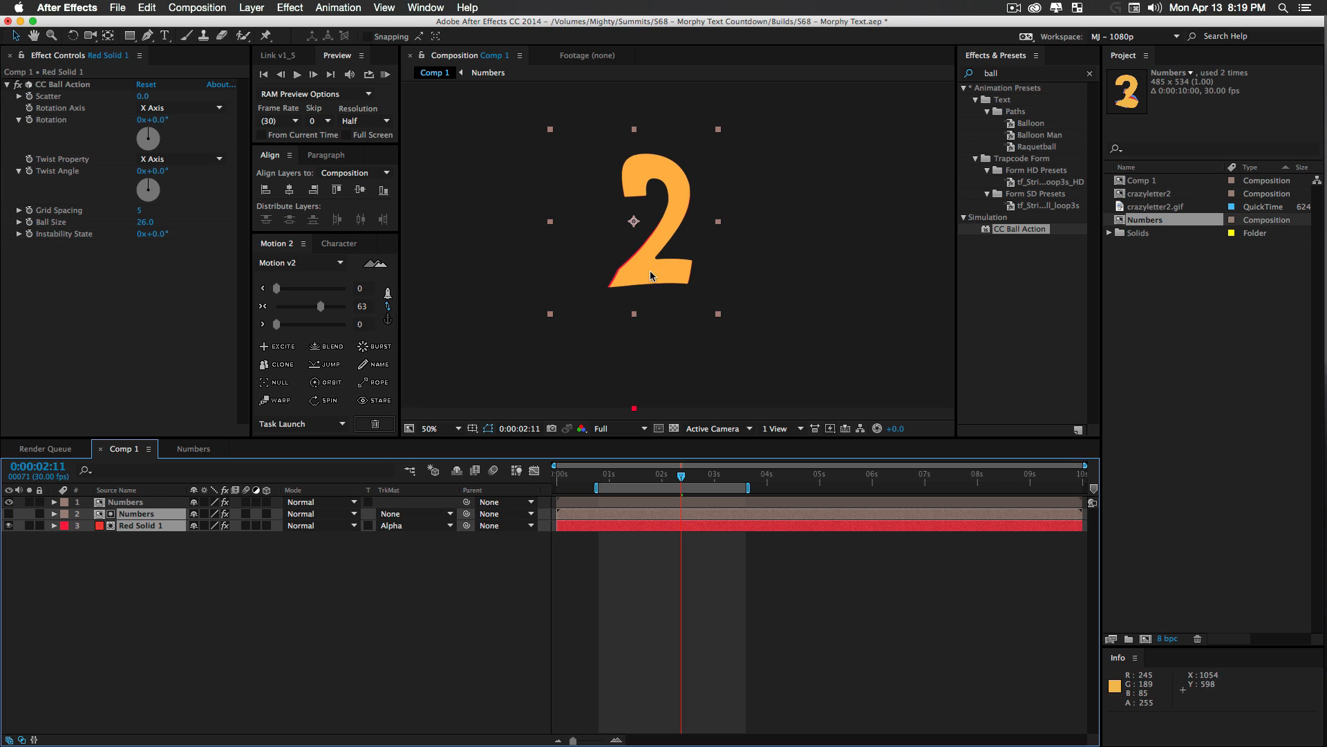
Delay the Numbers matte layer by two frames and RAM-preview the countdown with its dotted trail
click(166, 515)
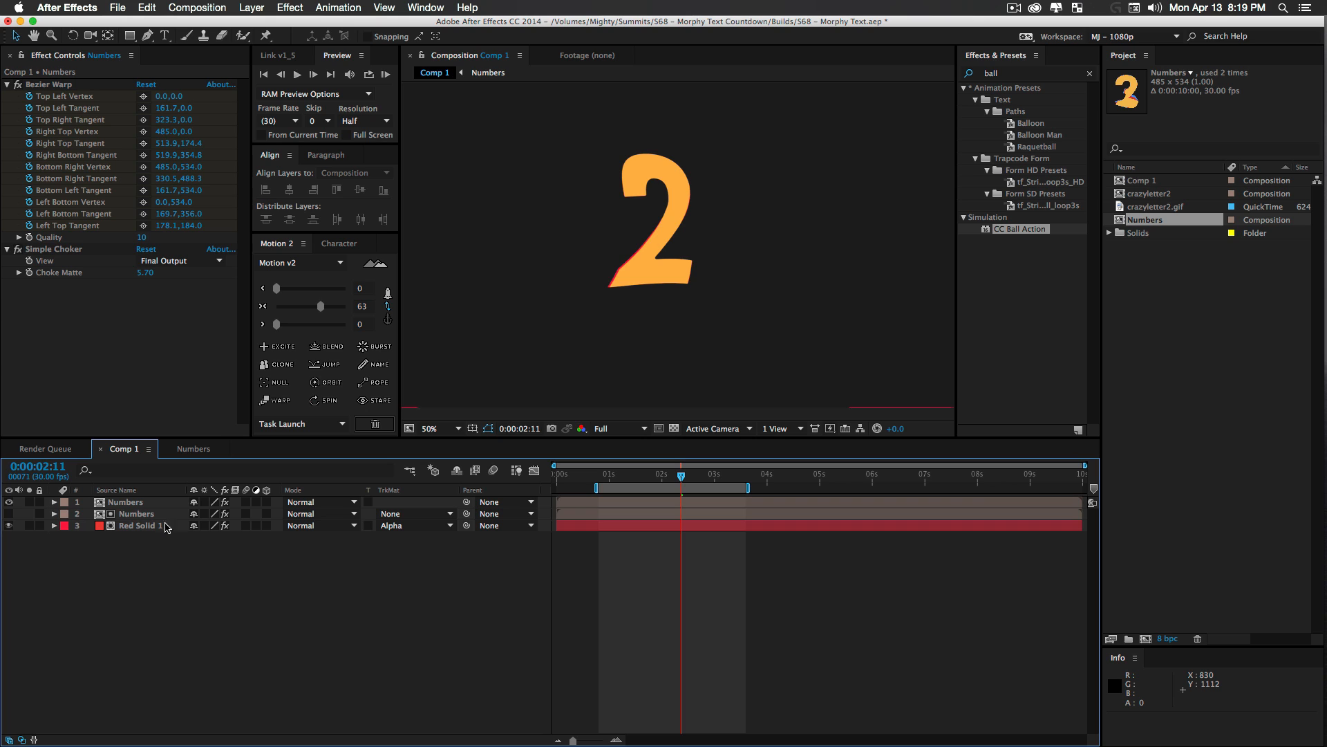
drag(577, 517, 581, 517)
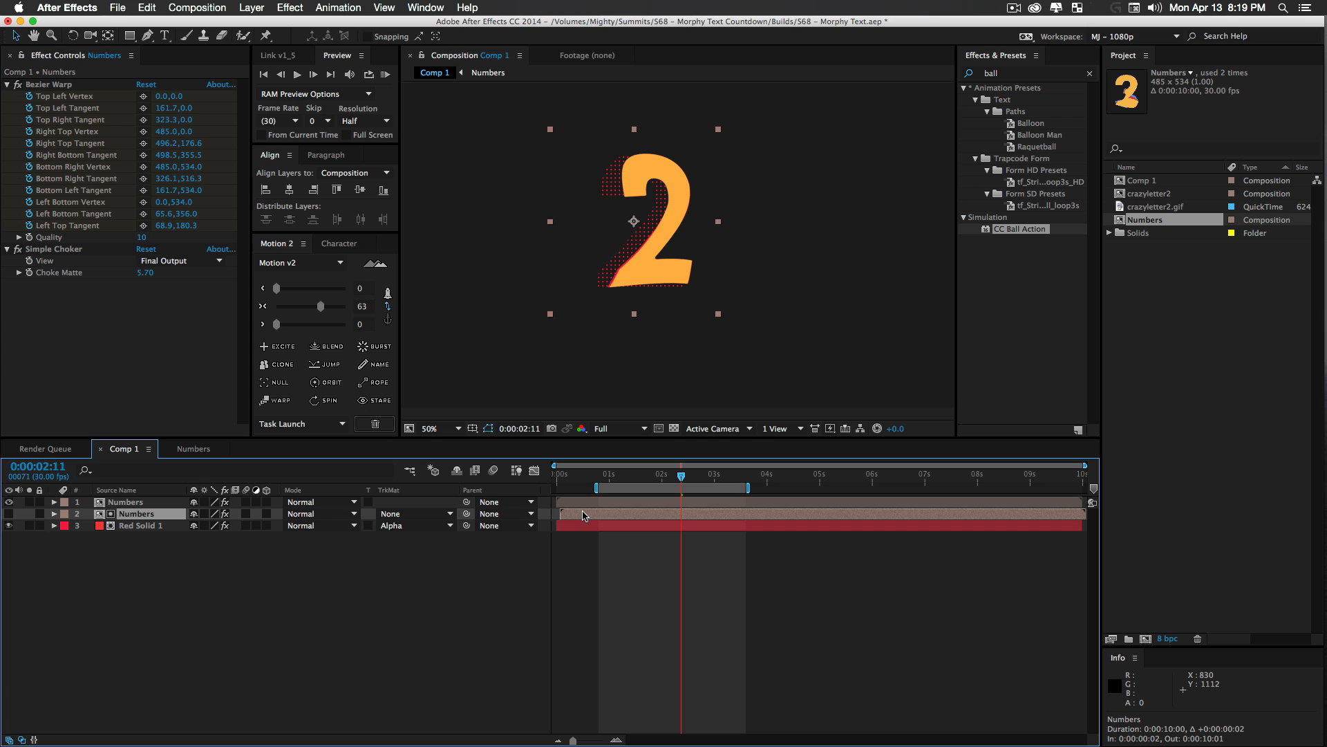
key(alt+Page_Up)
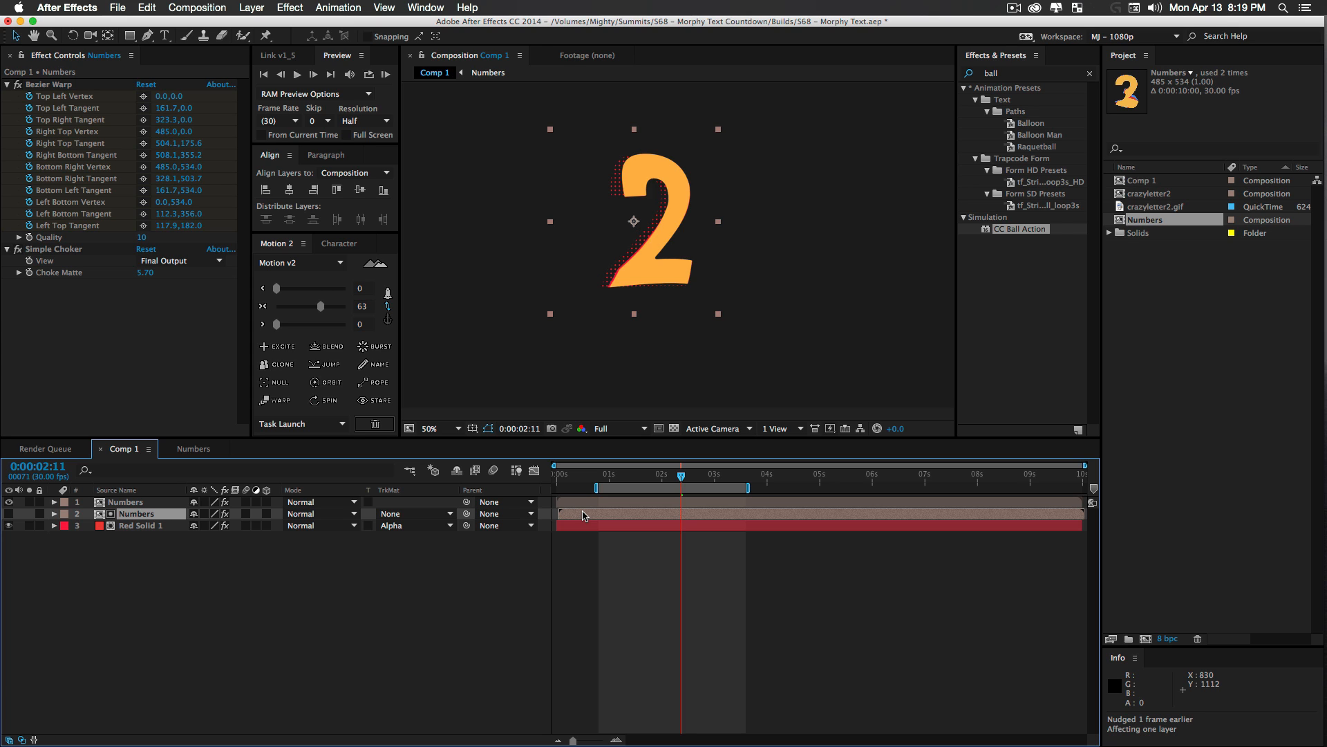
key(alt+Page_Down)
key(KP_0)
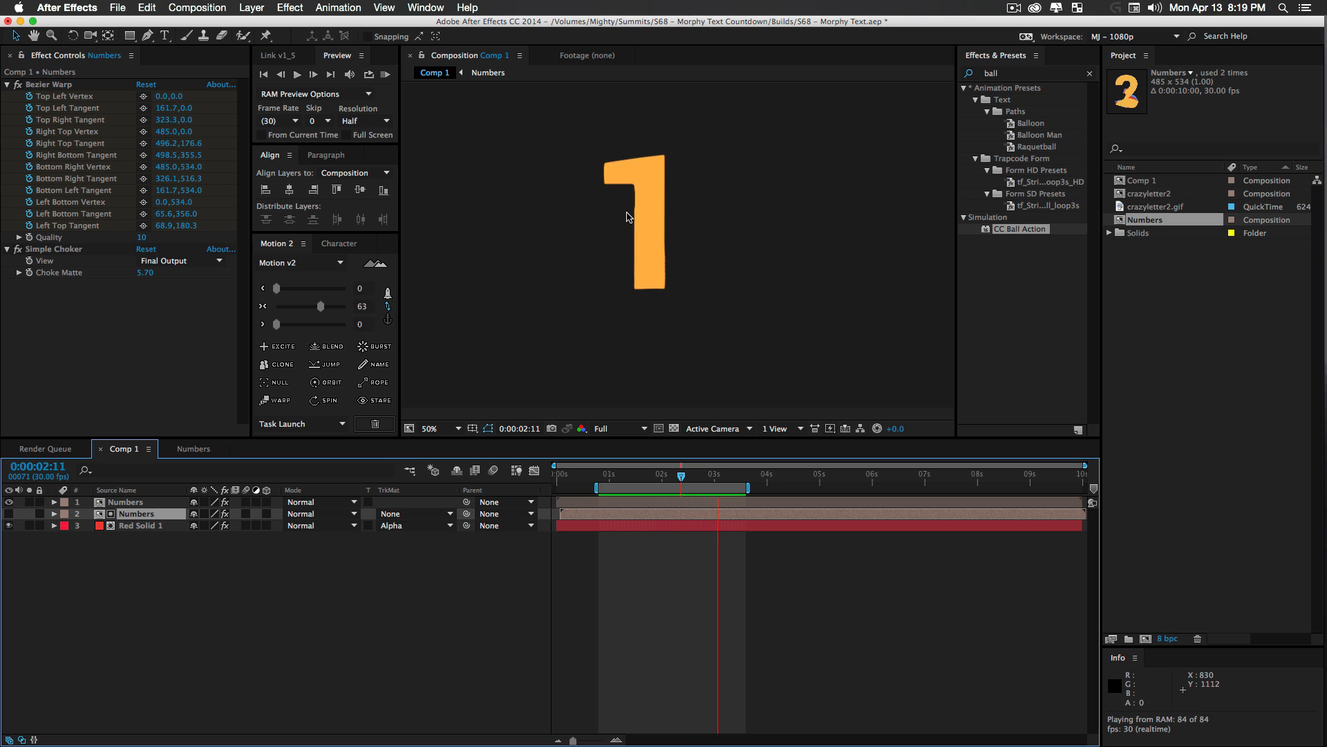
key(space)
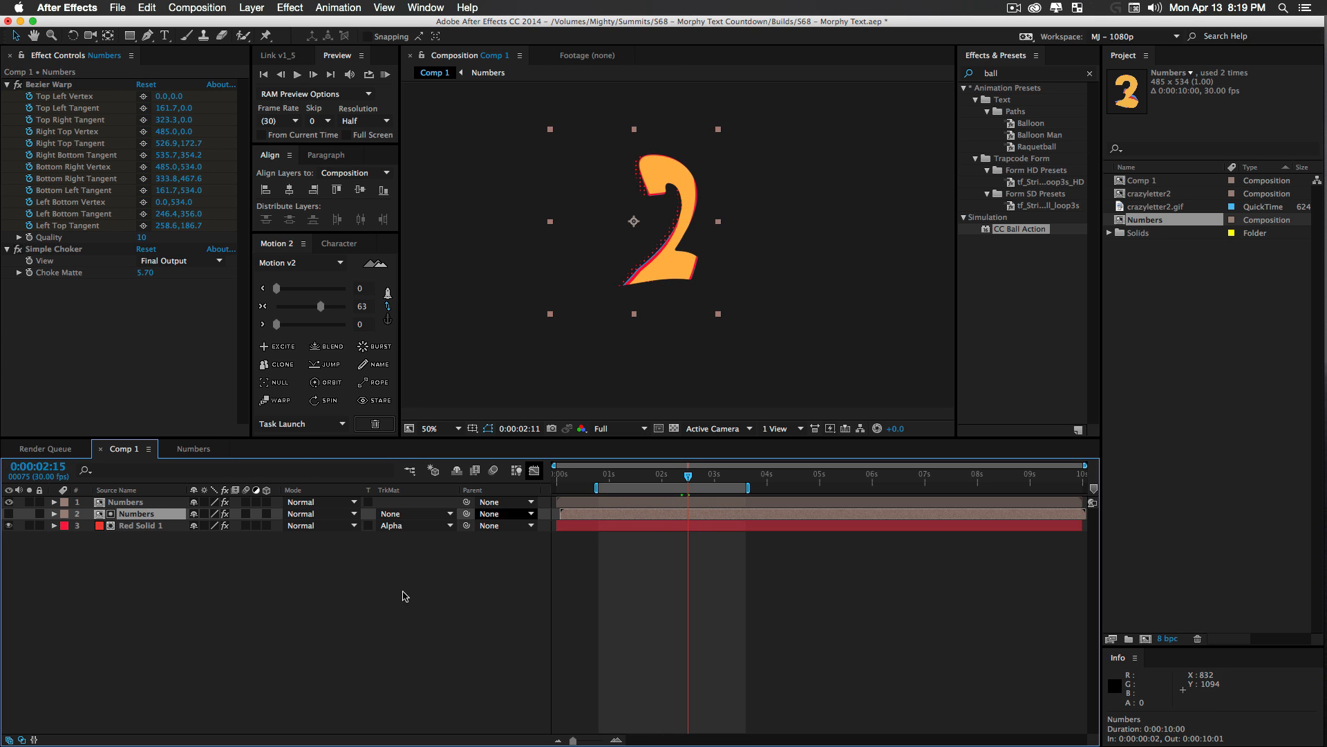
Duplicate the dotted red solid together with its Numbers matte layer
click(273, 607)
click(151, 526)
shift+click(143, 514)
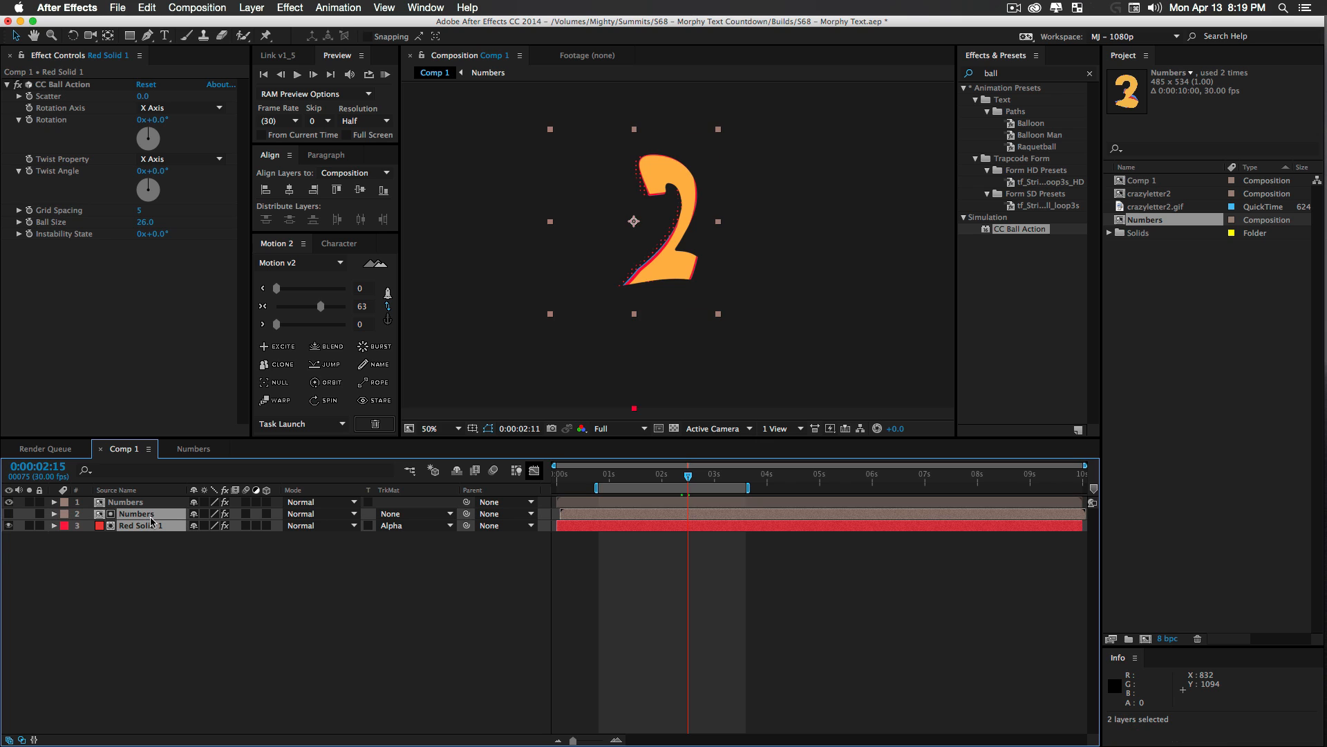
key(super+d)
mouse_move(150, 518)
mouse_down()
mouse_move(146, 570)
mouse_move(149, 520)
mouse_up()
click(178, 622)
Replace the CC Ball Action effect on the upper red solid with Venetian Blinds
click(137, 524)
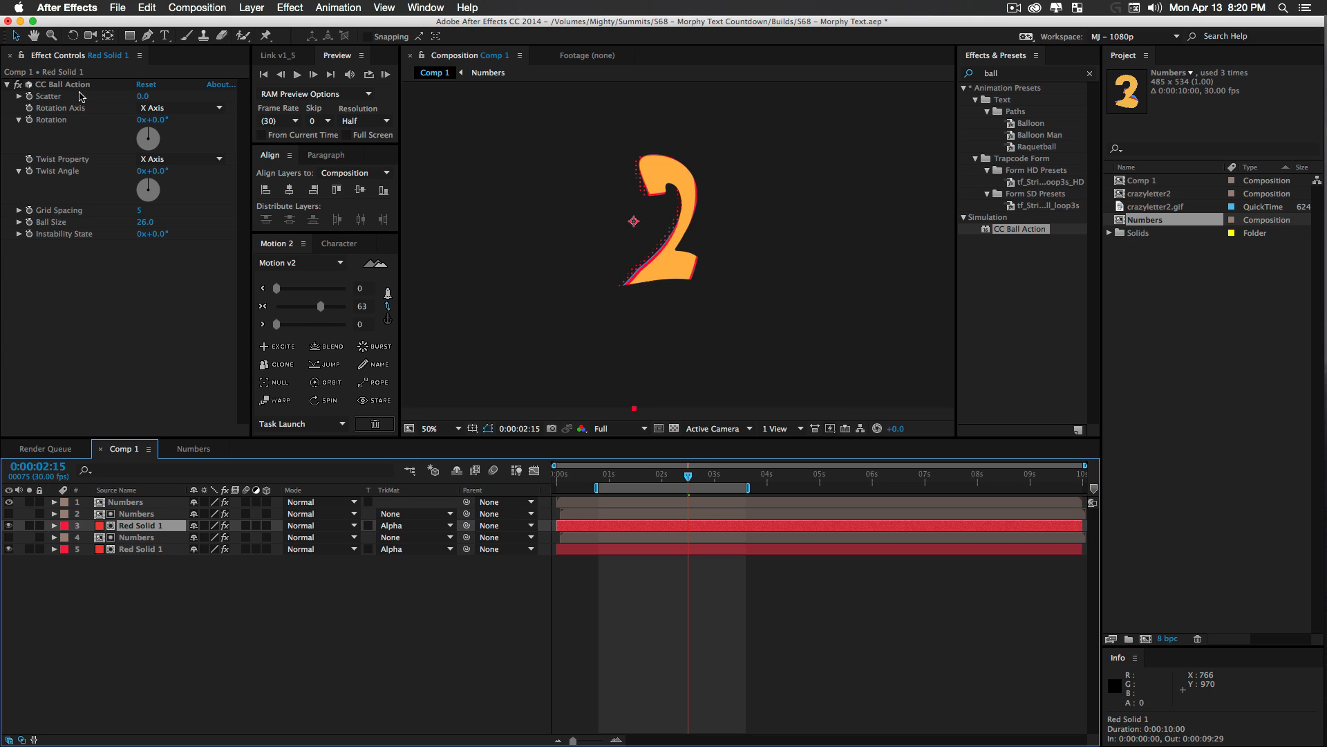
key(Delete)
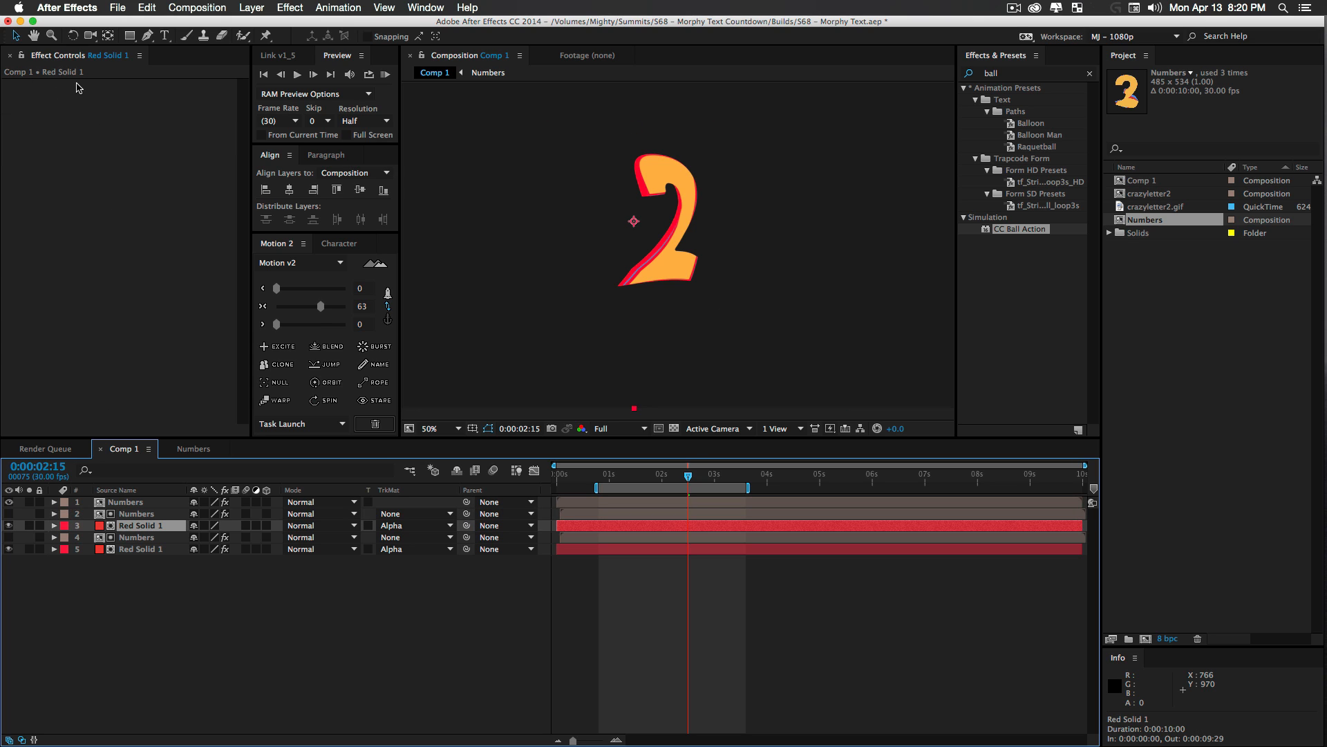
click(965, 72)
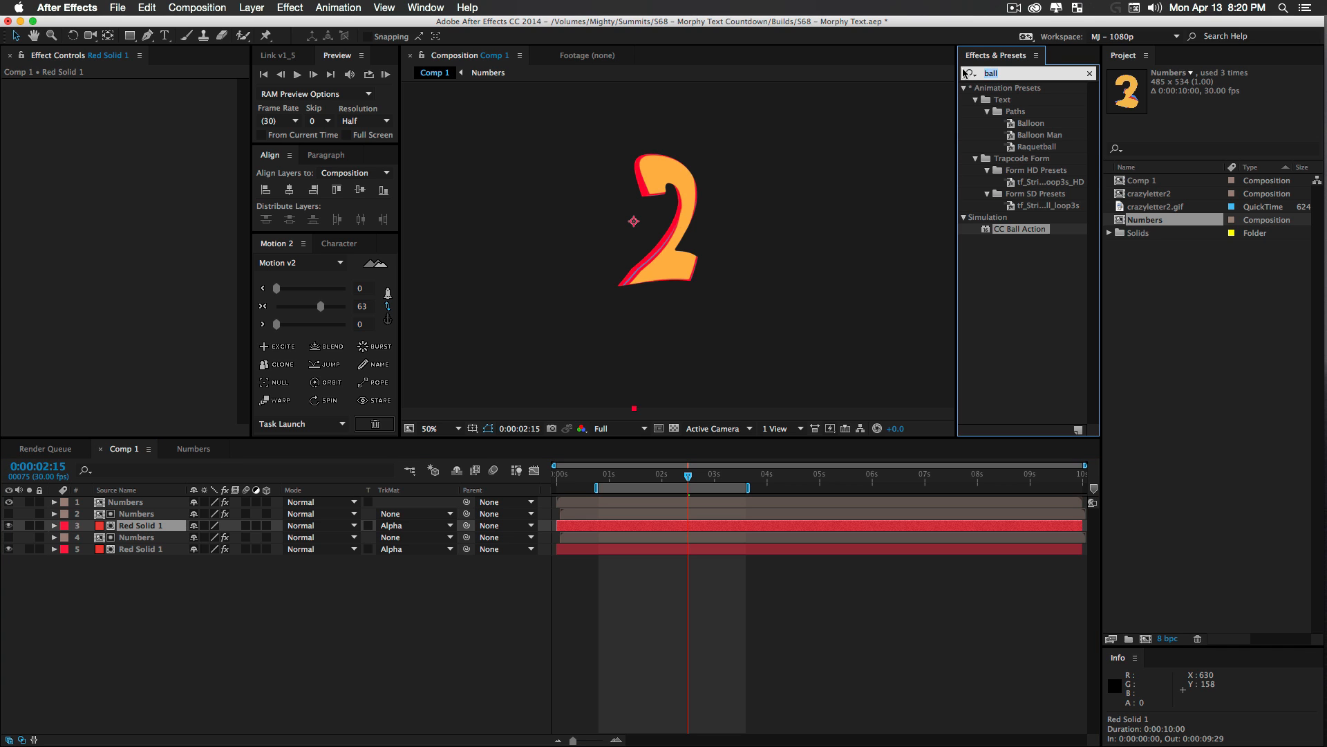
text(vene)
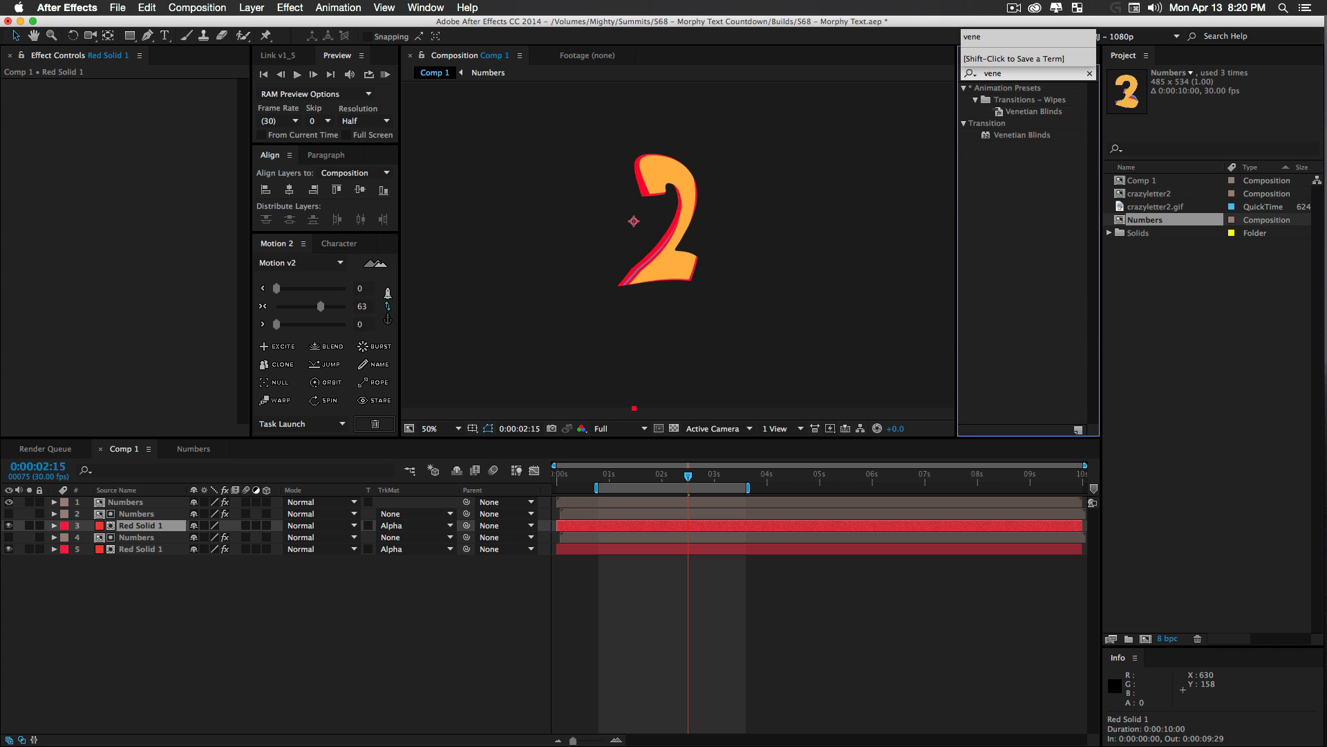
drag(1017, 141, 134, 530)
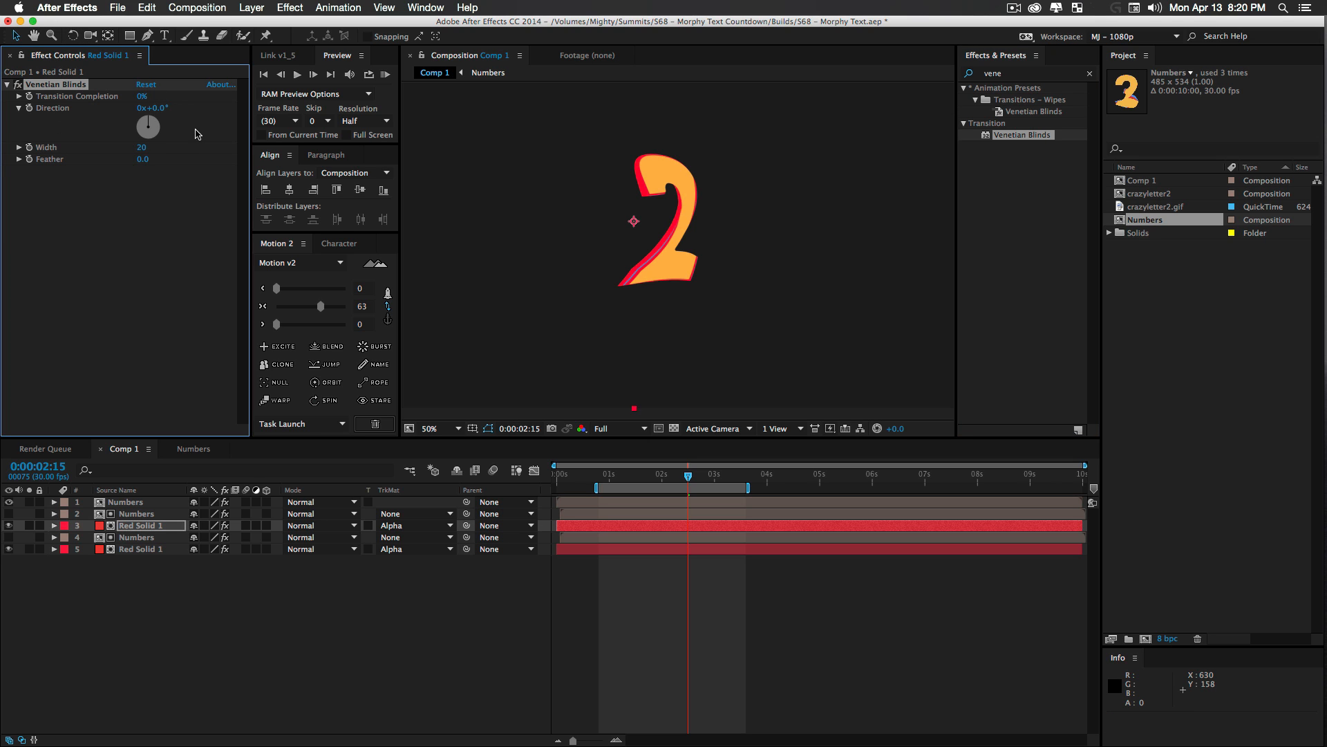
click(332, 468)
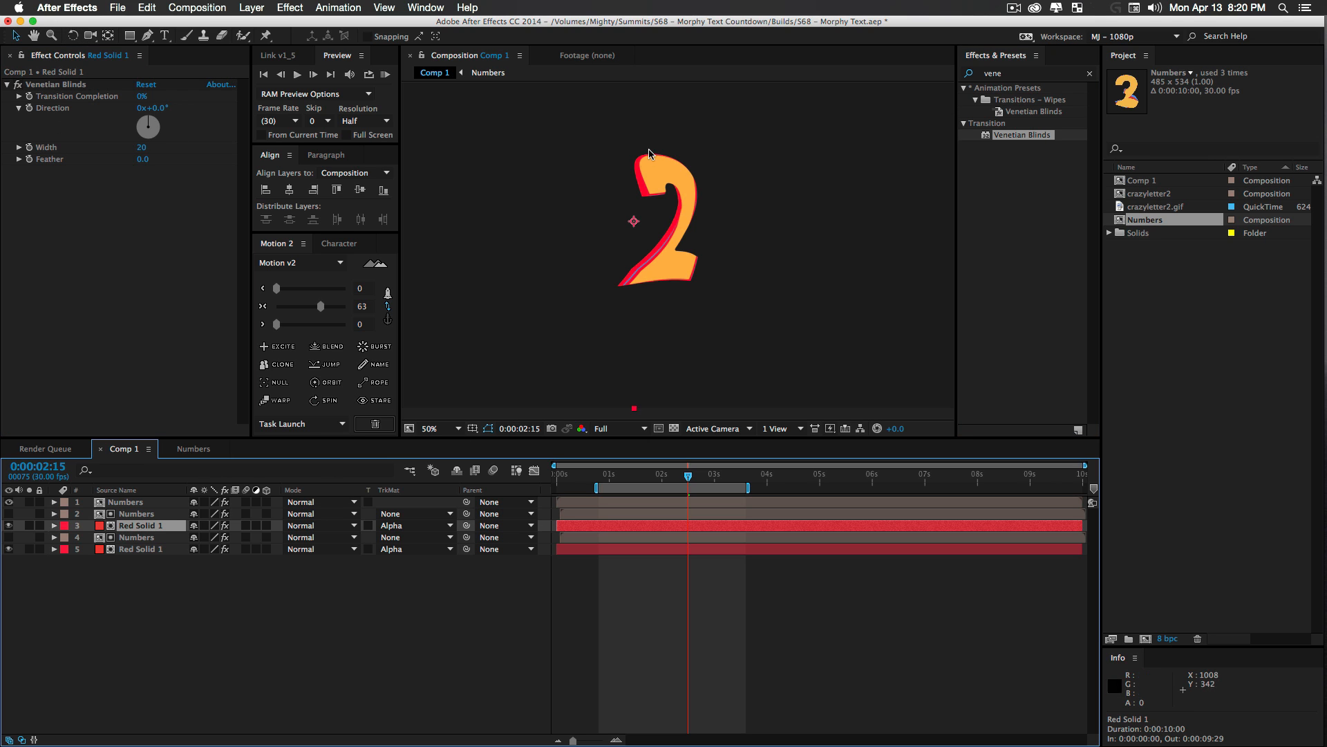
Enlarge the upper Numbers matte to 181% scale to expose more of the red solid
key(s)
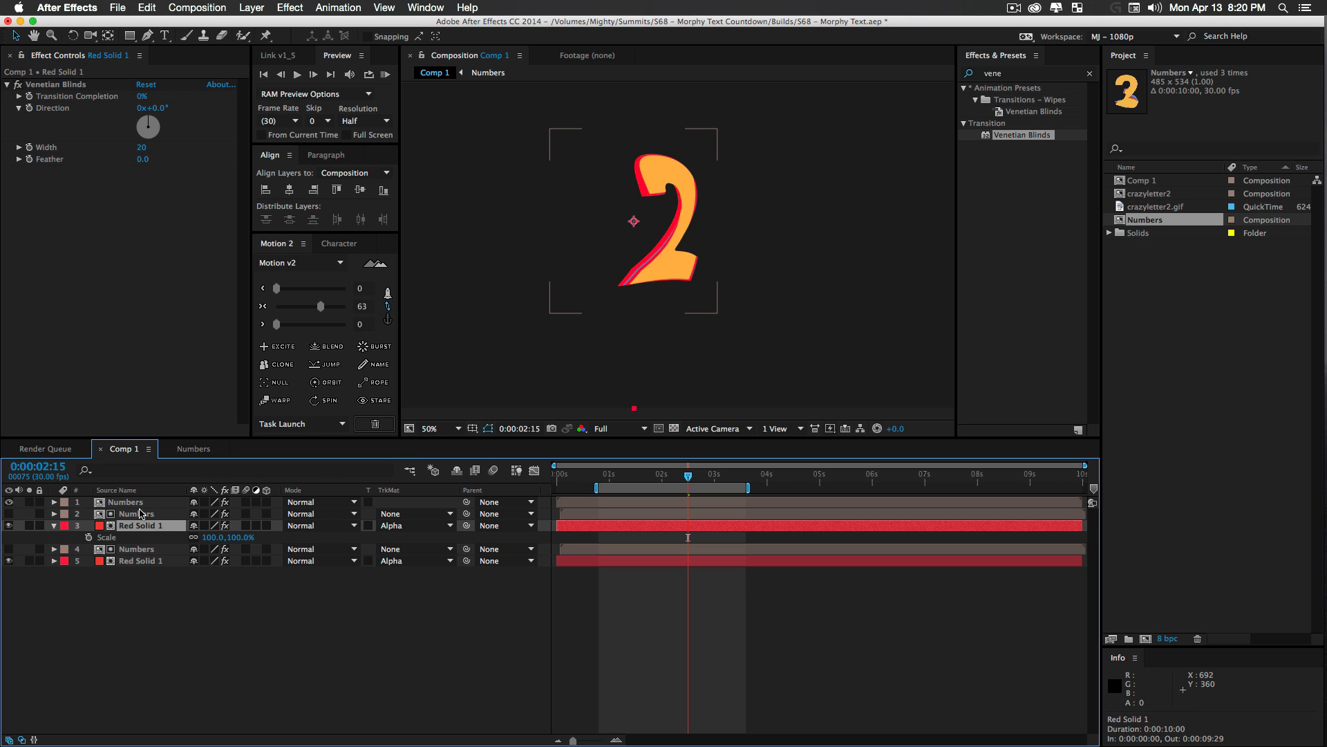
click(141, 514)
key(s)
drag(212, 526, 268, 526)
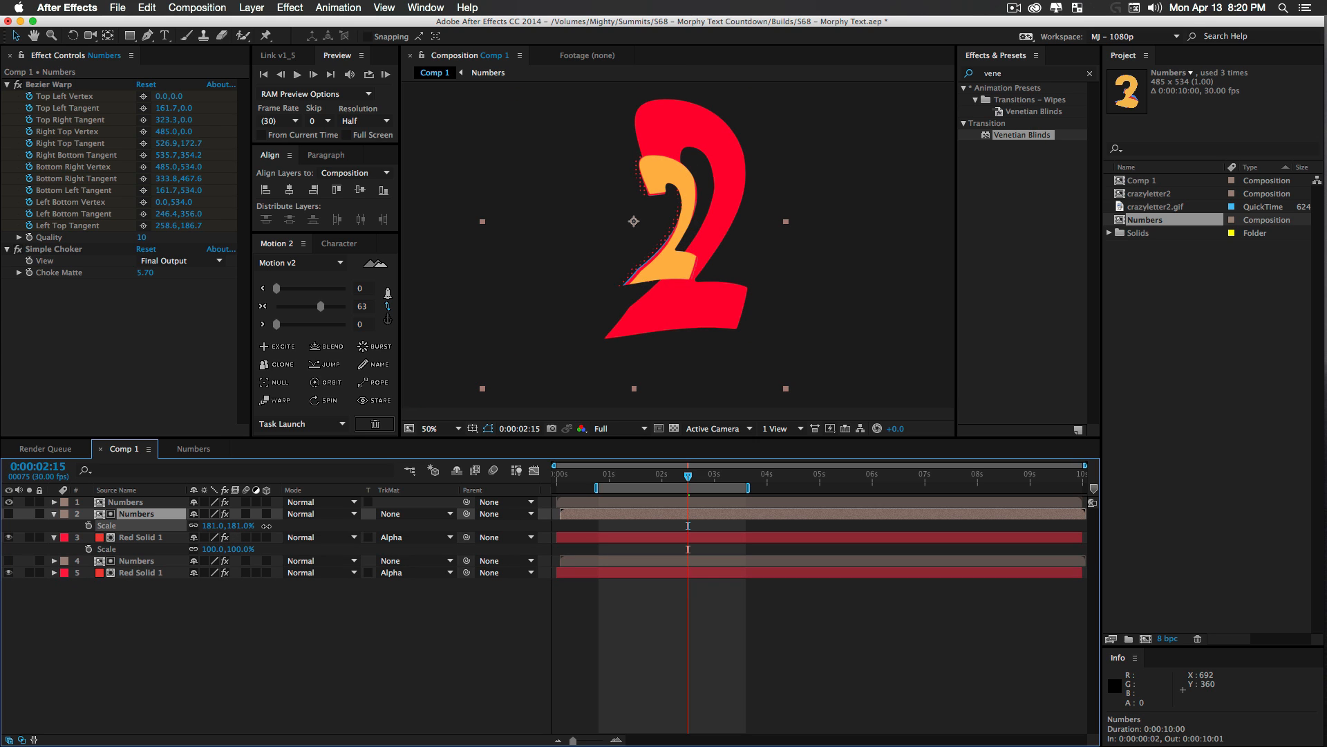
Give the upper red solid diagonal stripes with Venetian Blinds Transition Completion 20%, Direction 56° and Width 36
click(162, 538)
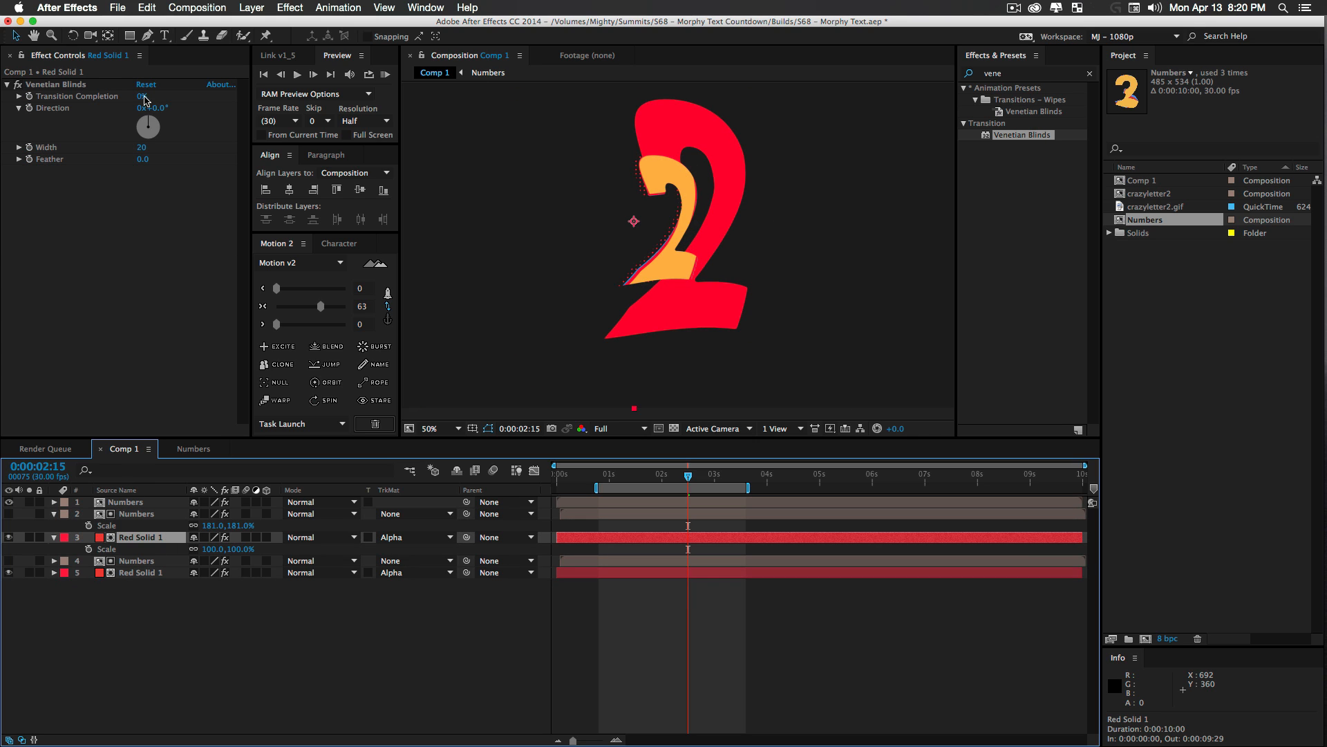
drag(137, 98, 160, 150)
drag(142, 101, 147, 96)
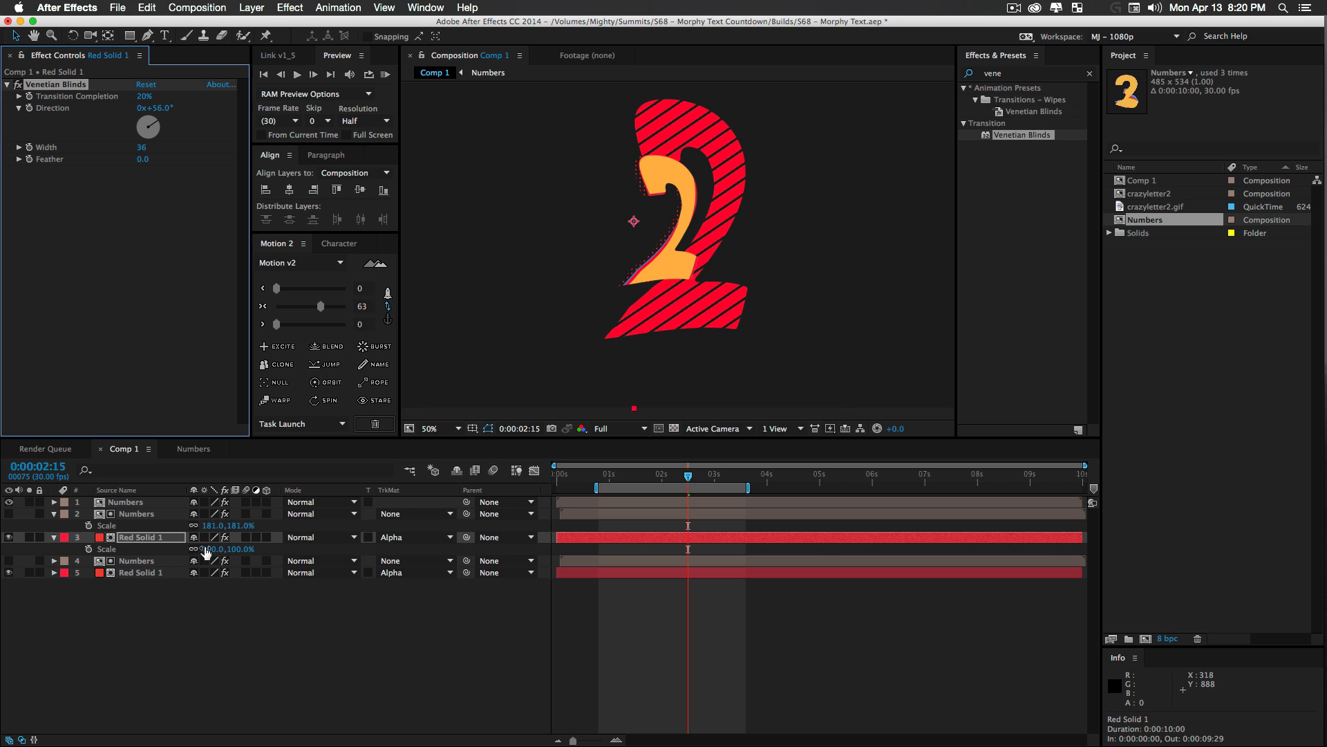
Set the upper Numbers matte's Scale to 100%
click(211, 525)
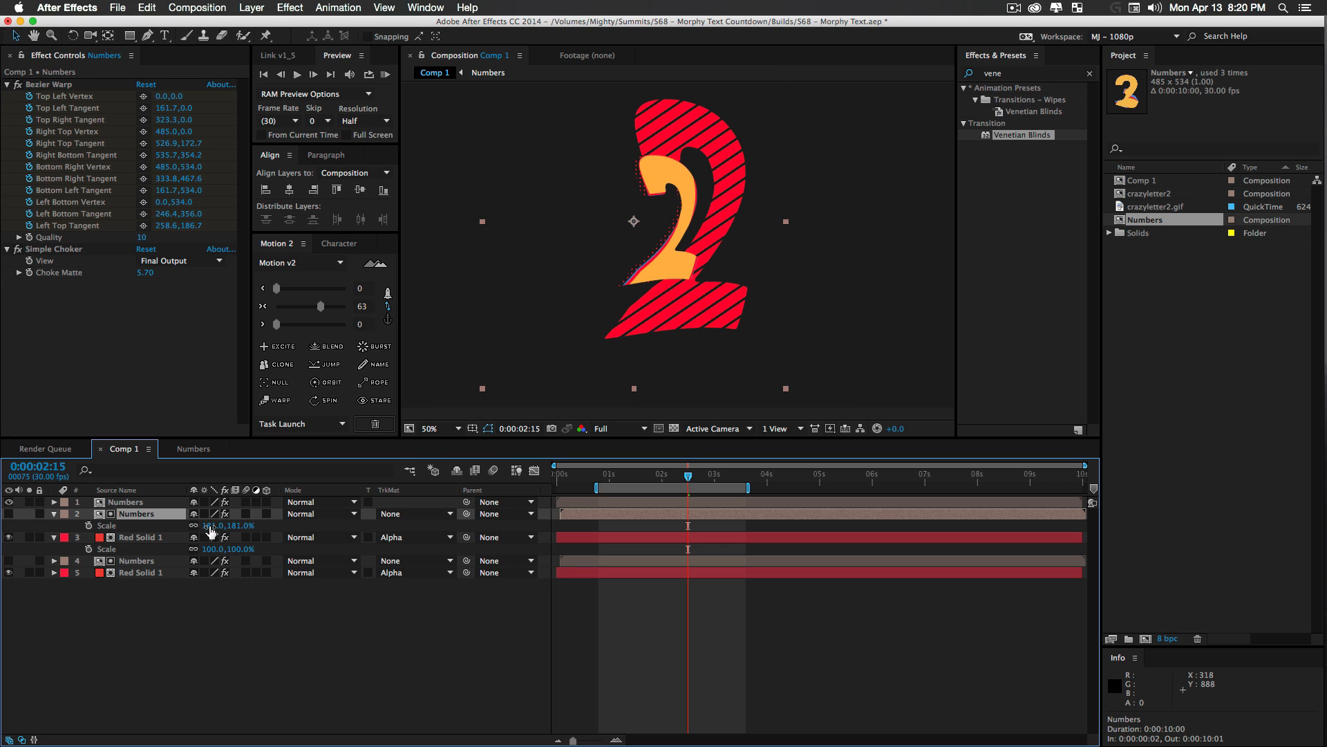
text(100)
key(Return)
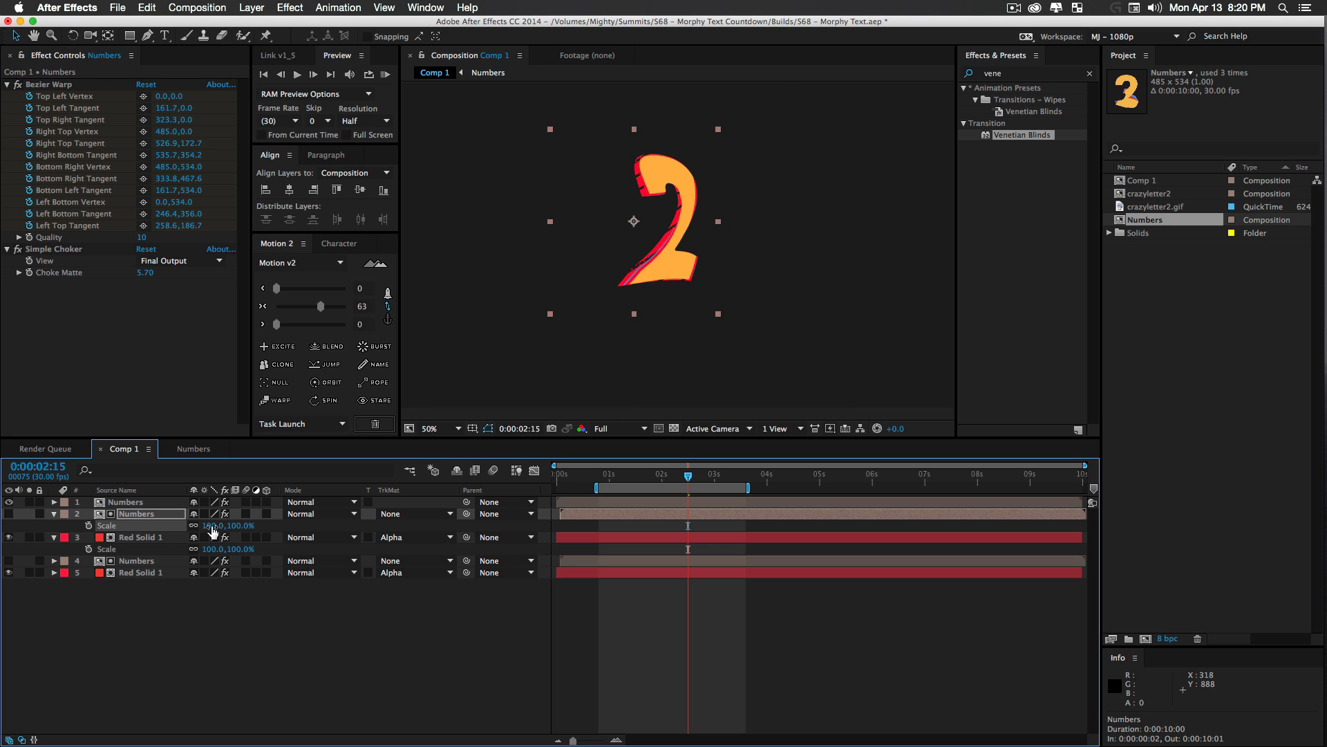
Keyframe the upper Numbers matte's Scale at 100% at 0:00:01:05 and 0:00:01:01, using the top Numbers layer's Bezier Warp keyframes as a timing guide
click(148, 503)
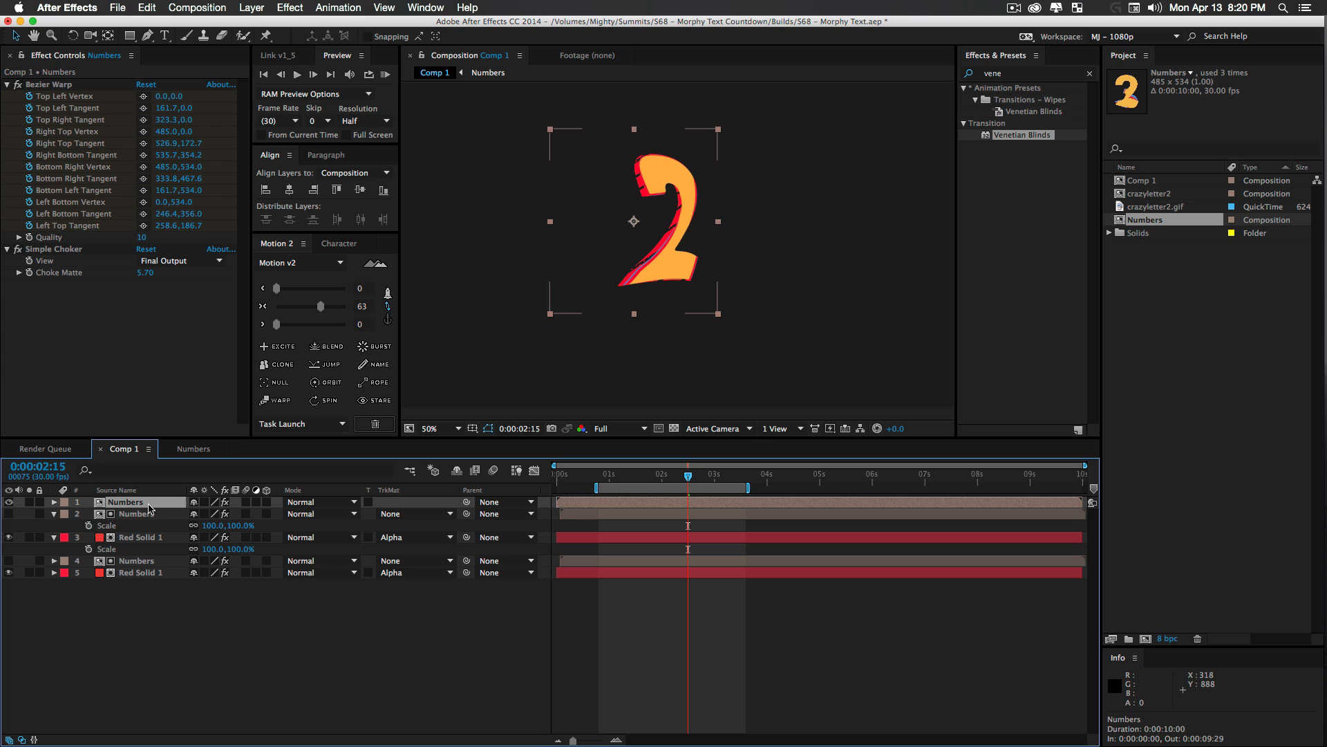
key(u)
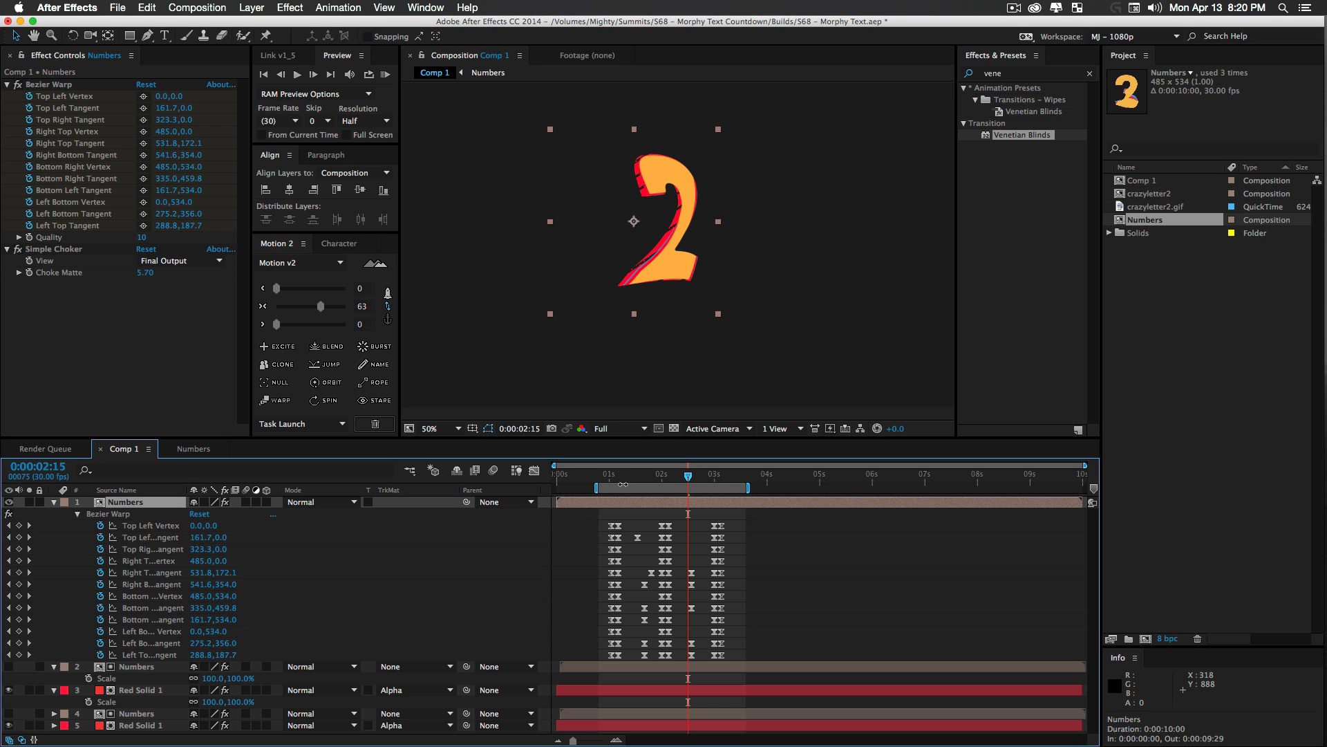
click(617, 476)
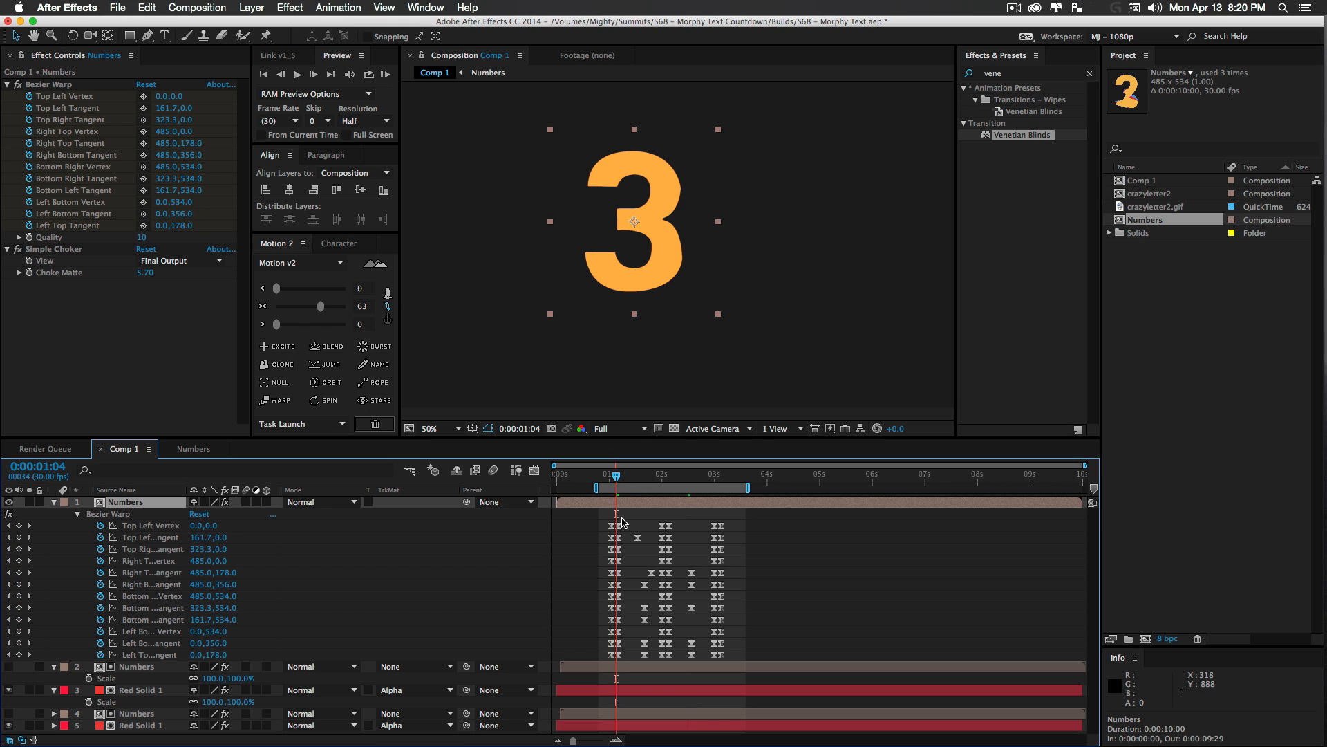
drag(616, 477, 617, 478)
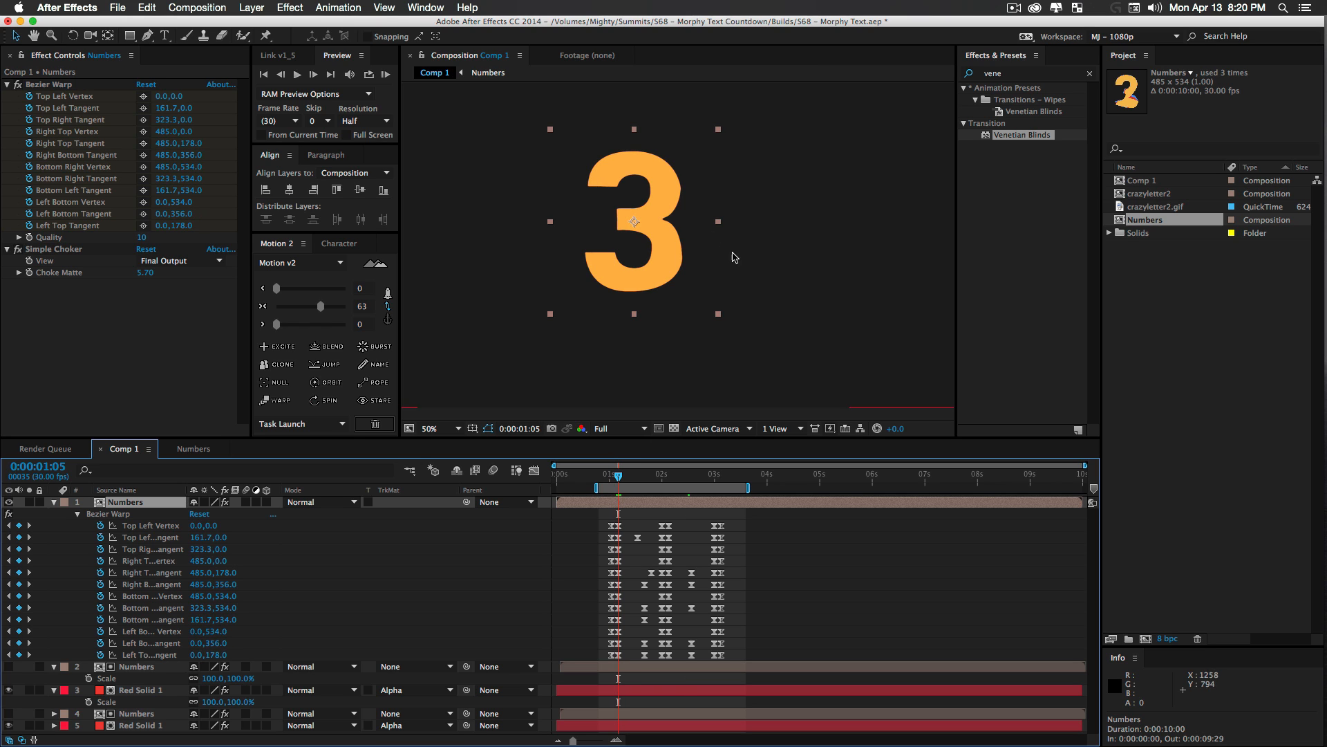
click(137, 667)
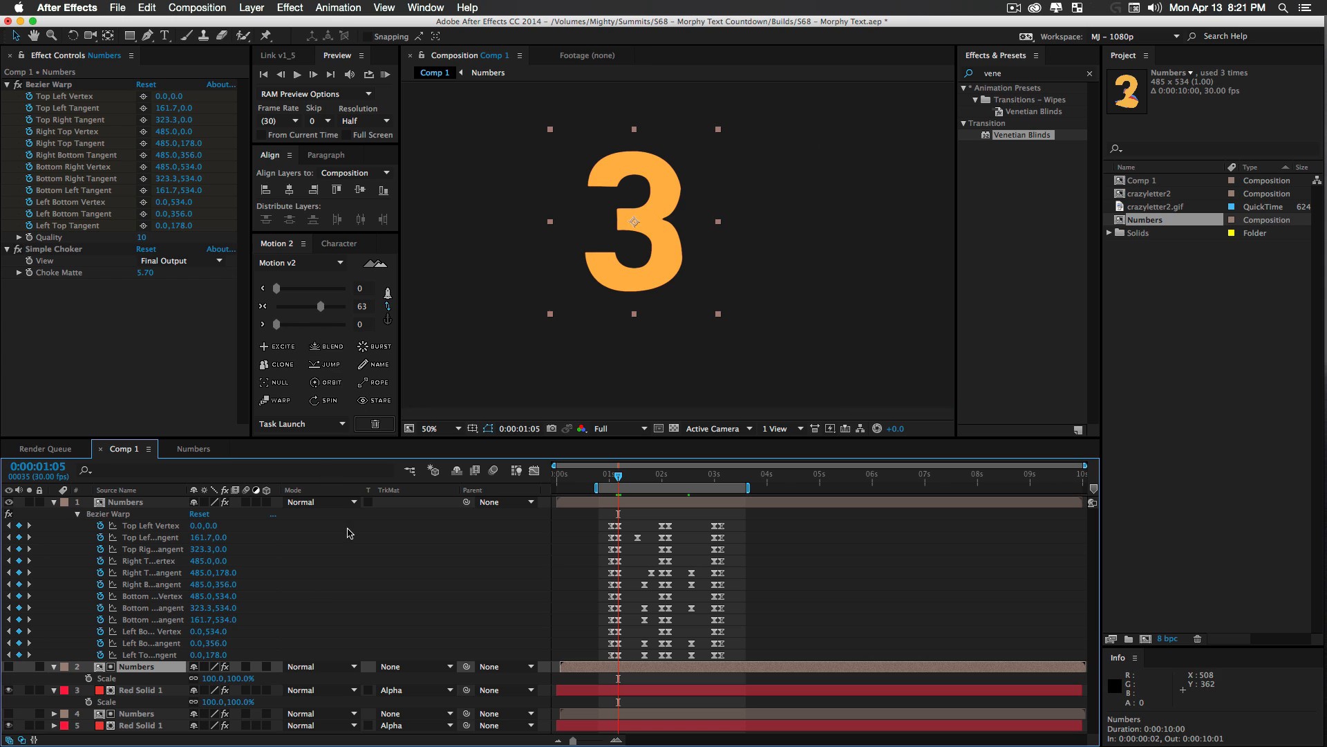
click(89, 678)
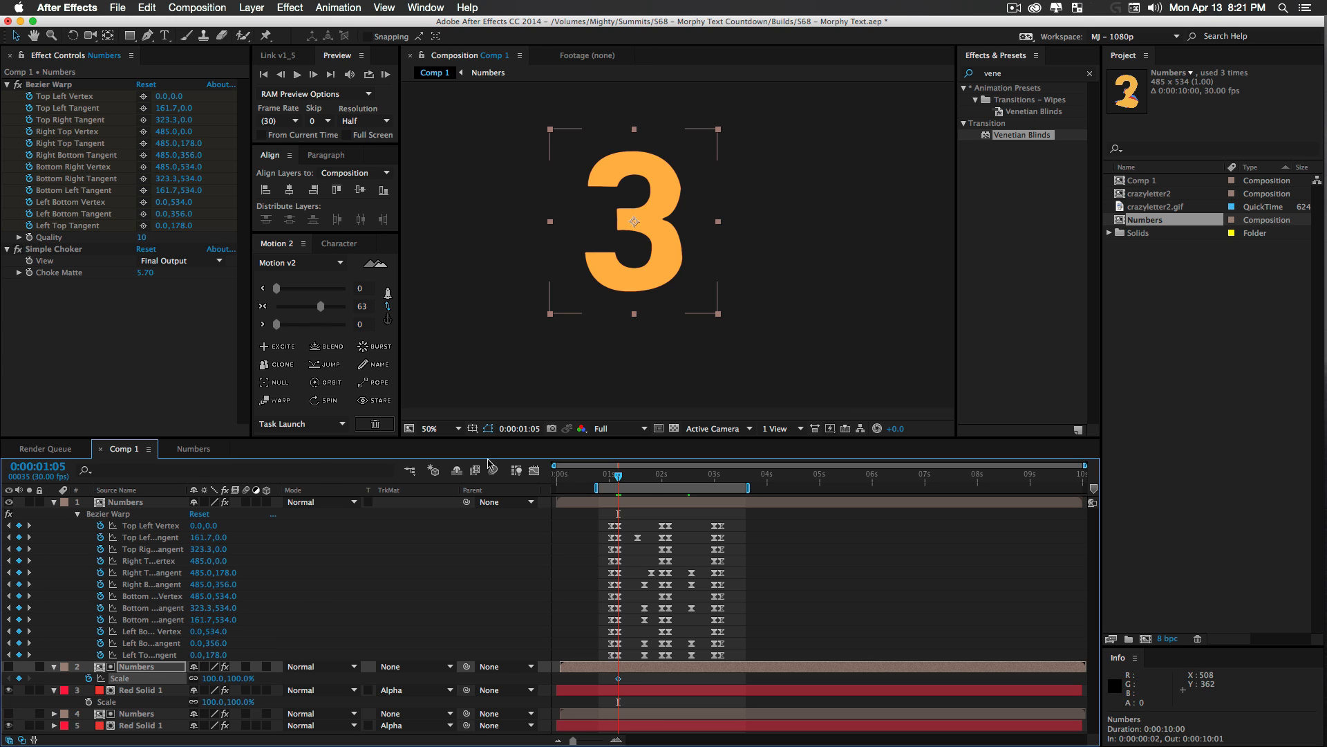
drag(612, 479, 610, 478)
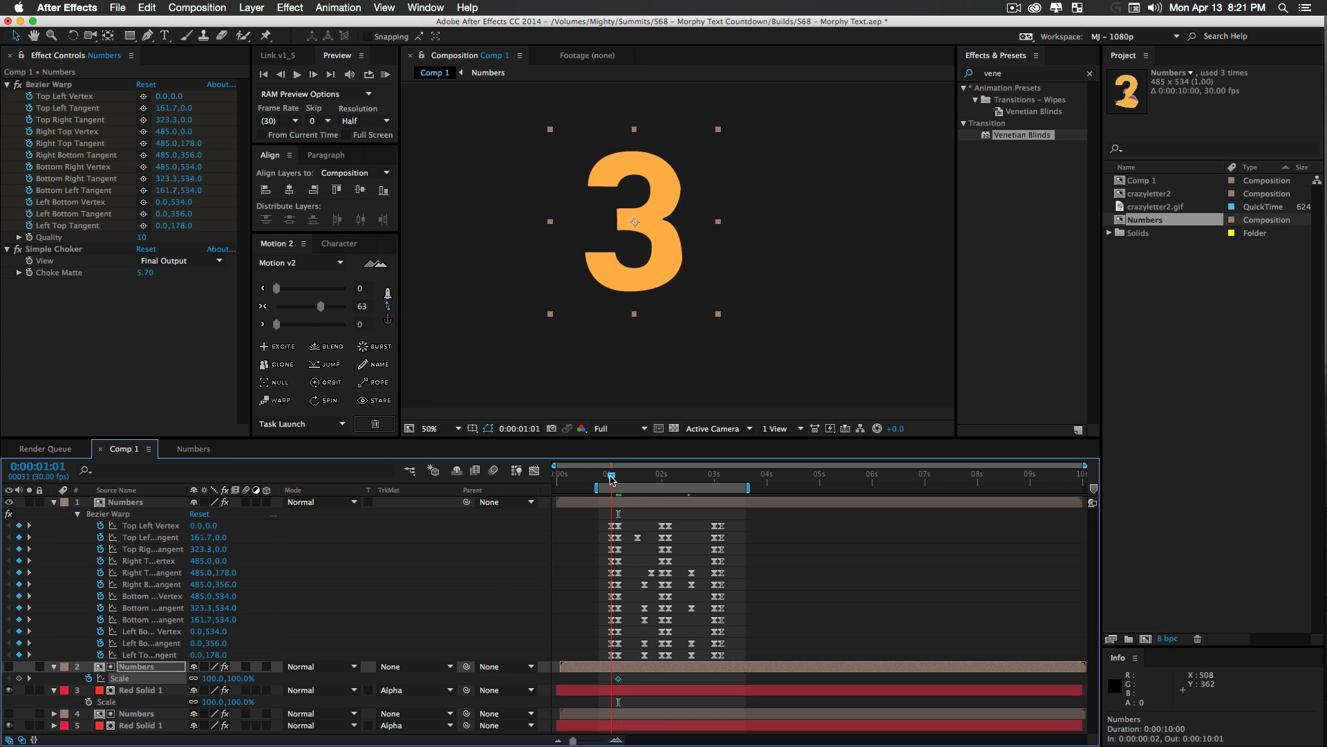
click(19, 678)
Copy the matte's two Scale keyframes and paste them at the Bezier Warp keyframes near two and three seconds
drag(599, 691, 624, 674)
key(ctrl+c)
click(661, 475)
key(Page_Down)
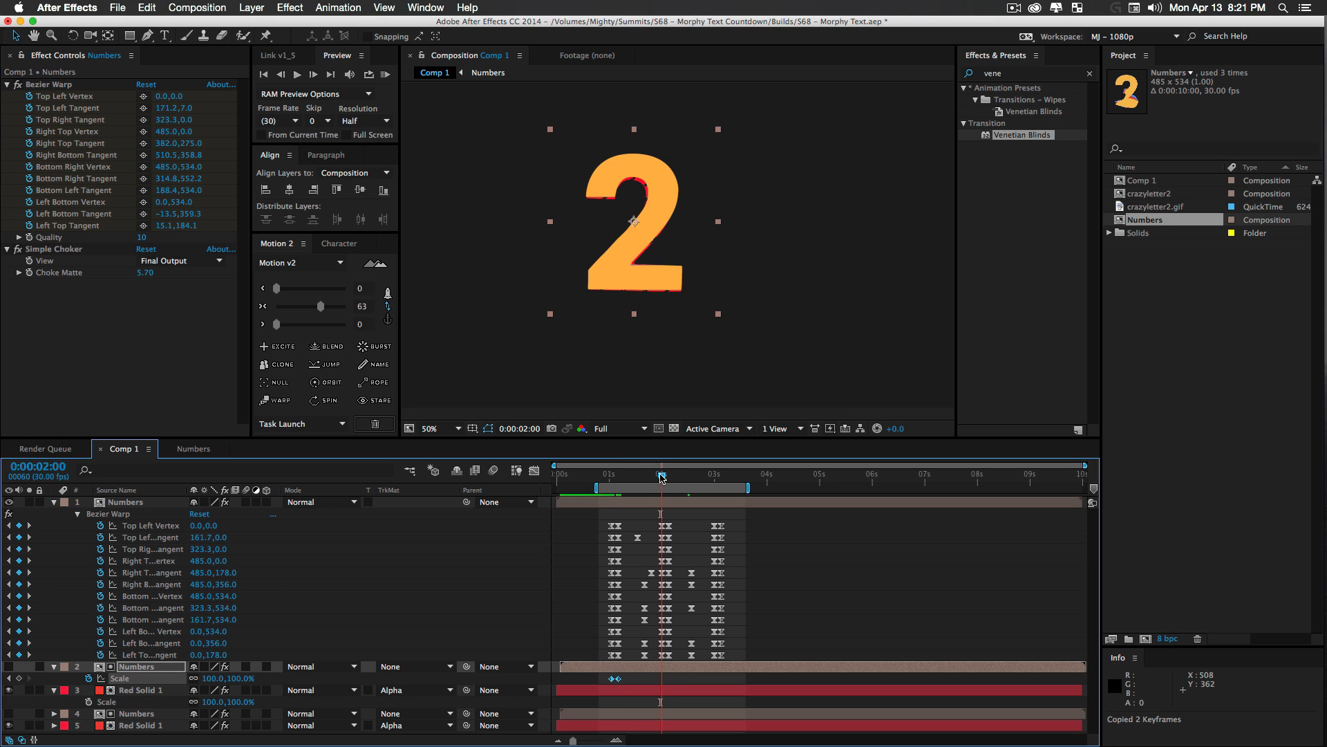
key(ctrl+v)
click(712, 477)
key(Page_Down)
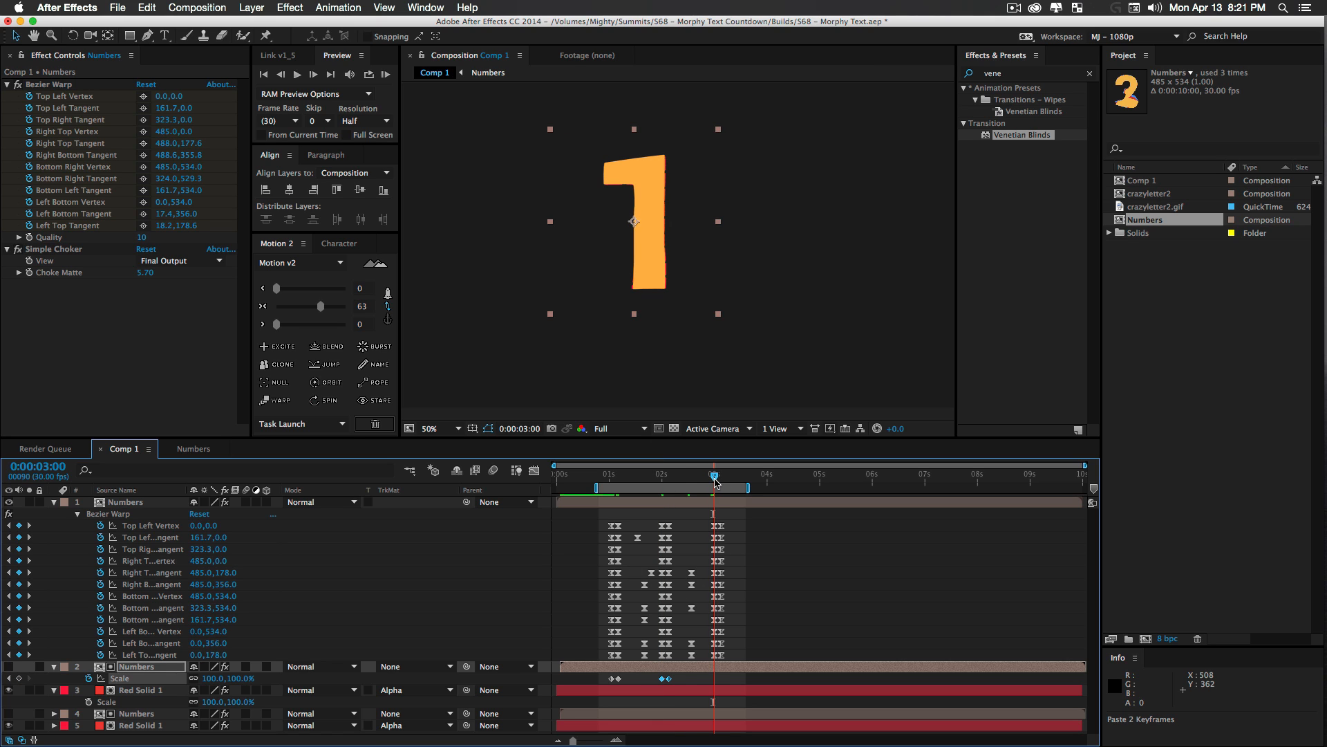
key(ctrl+v)
Set the upper Numbers matte's Scale to 123.9% at 0:00:01:13 and 72.2% at 0:00:02:12
drag(637, 477, 633, 481)
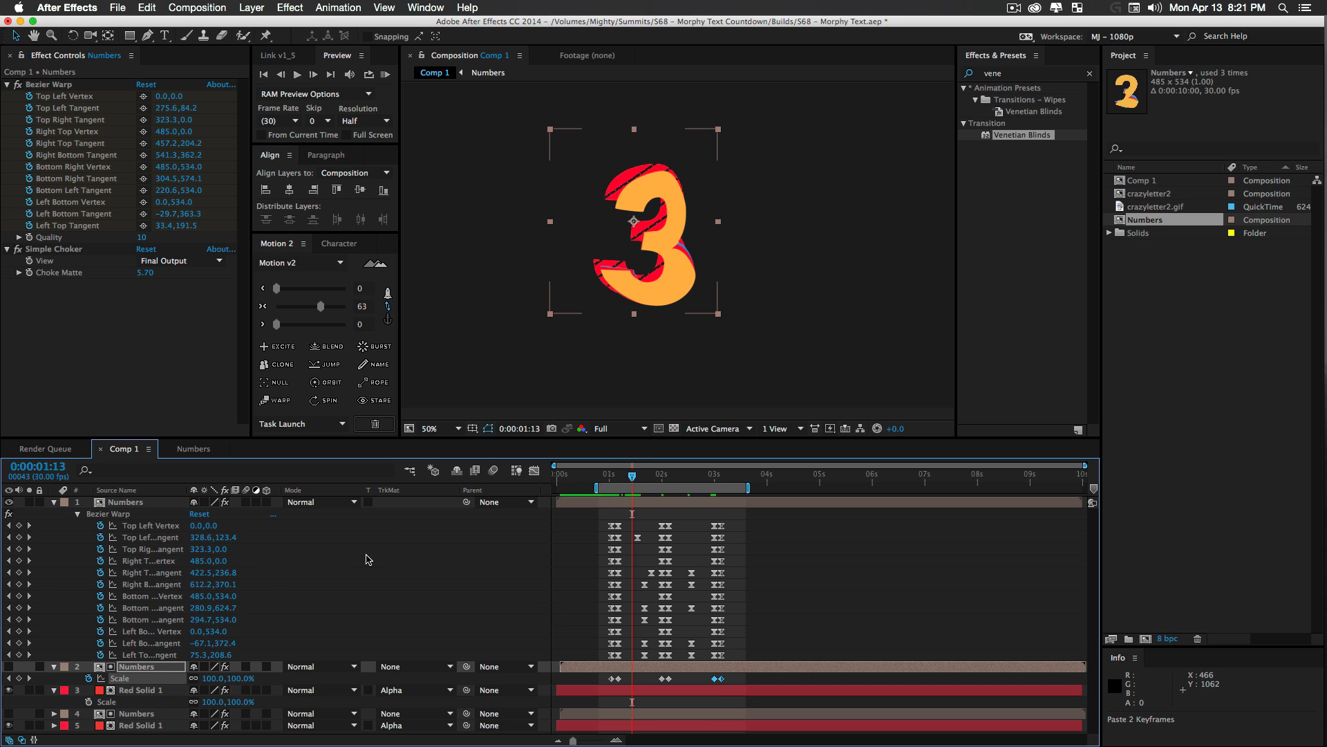
drag(212, 684, 371, 672)
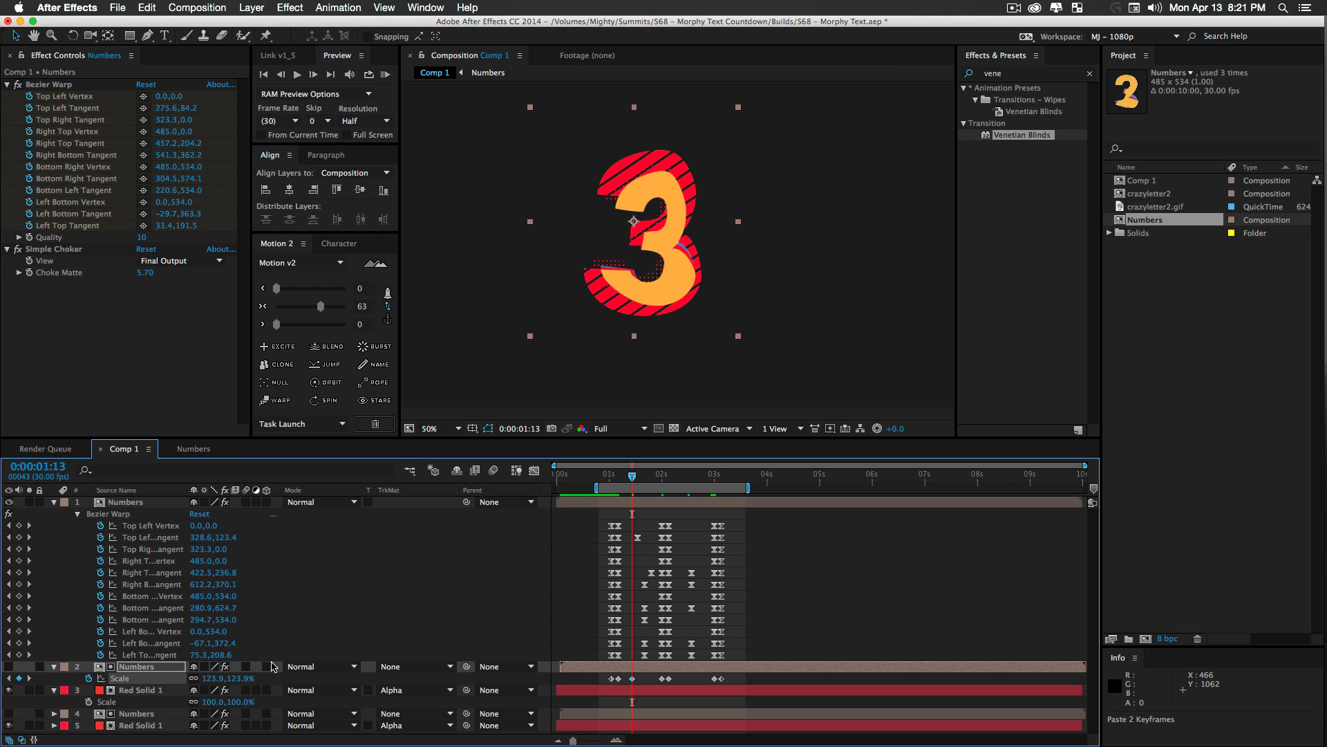
drag(637, 497, 683, 482)
drag(210, 678, 45, 706)
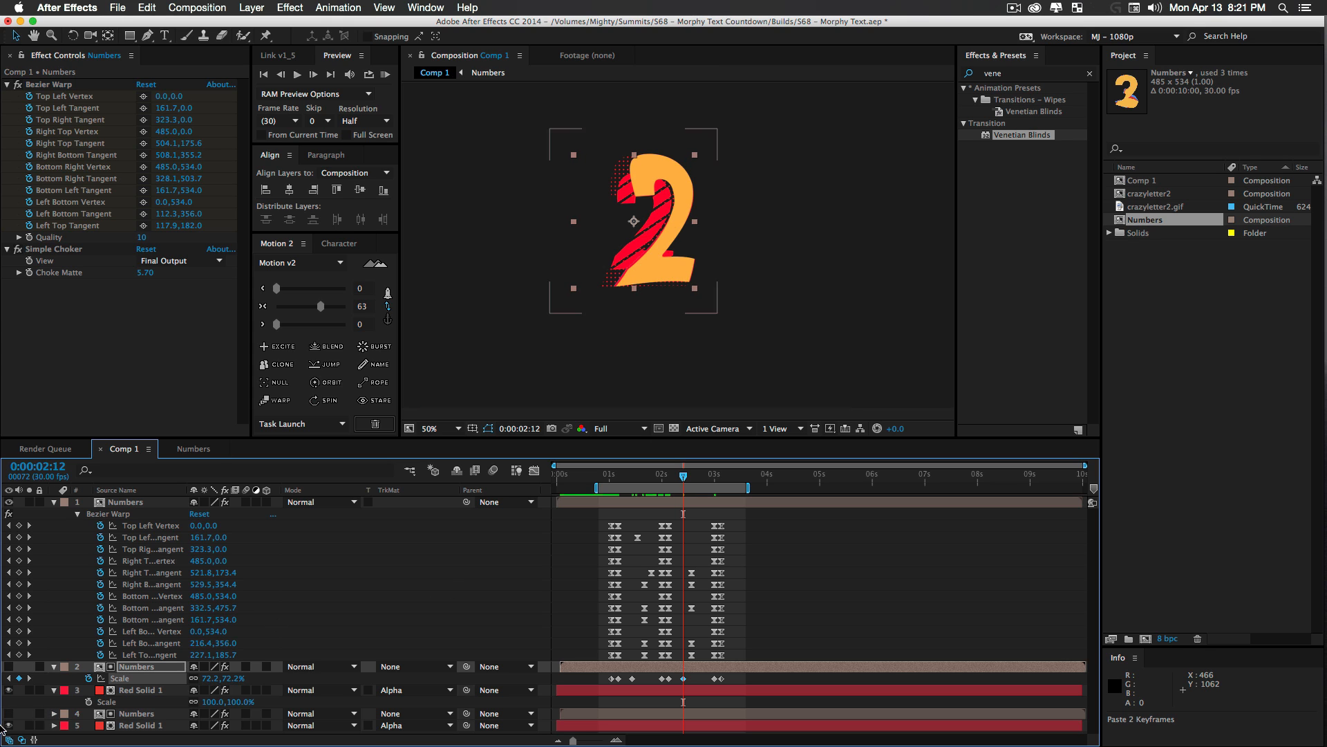
Recolour the striped red solid to a bright royal blue as a new solid
click(158, 690)
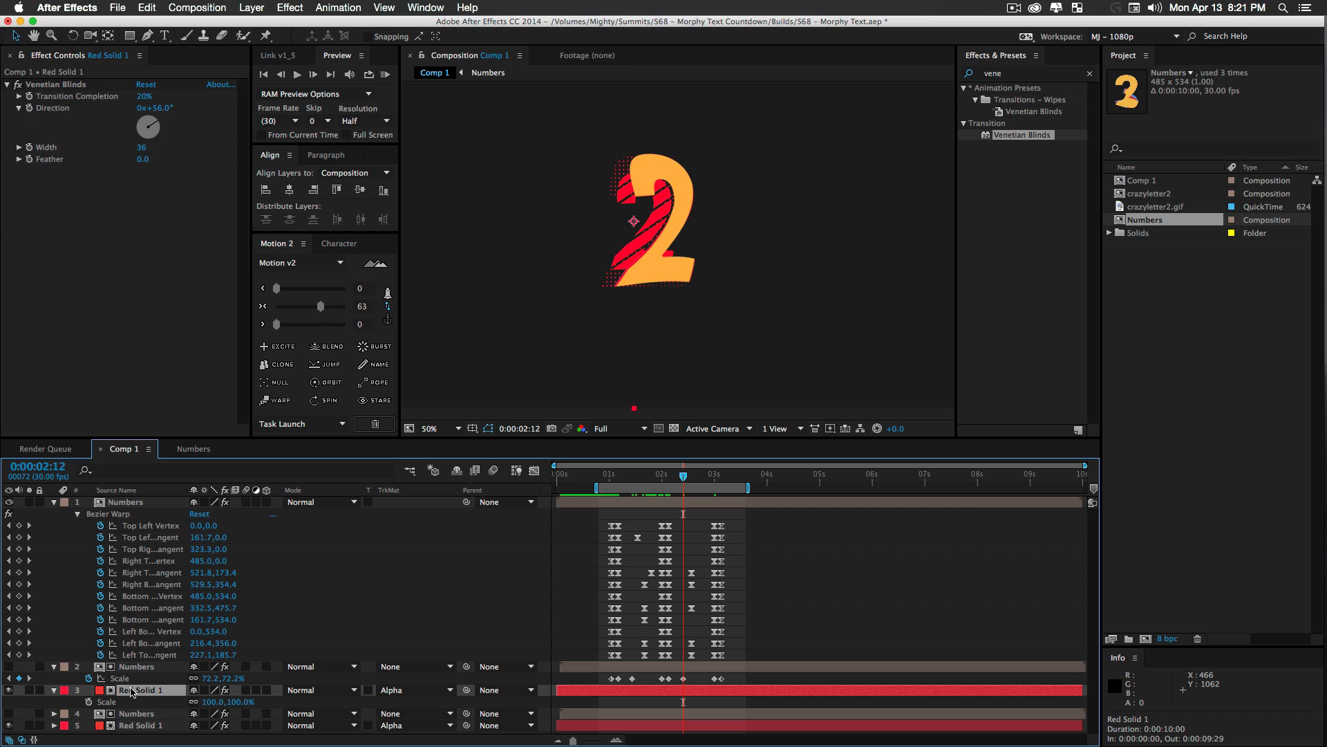
key(super+shift+y)
click(152, 303)
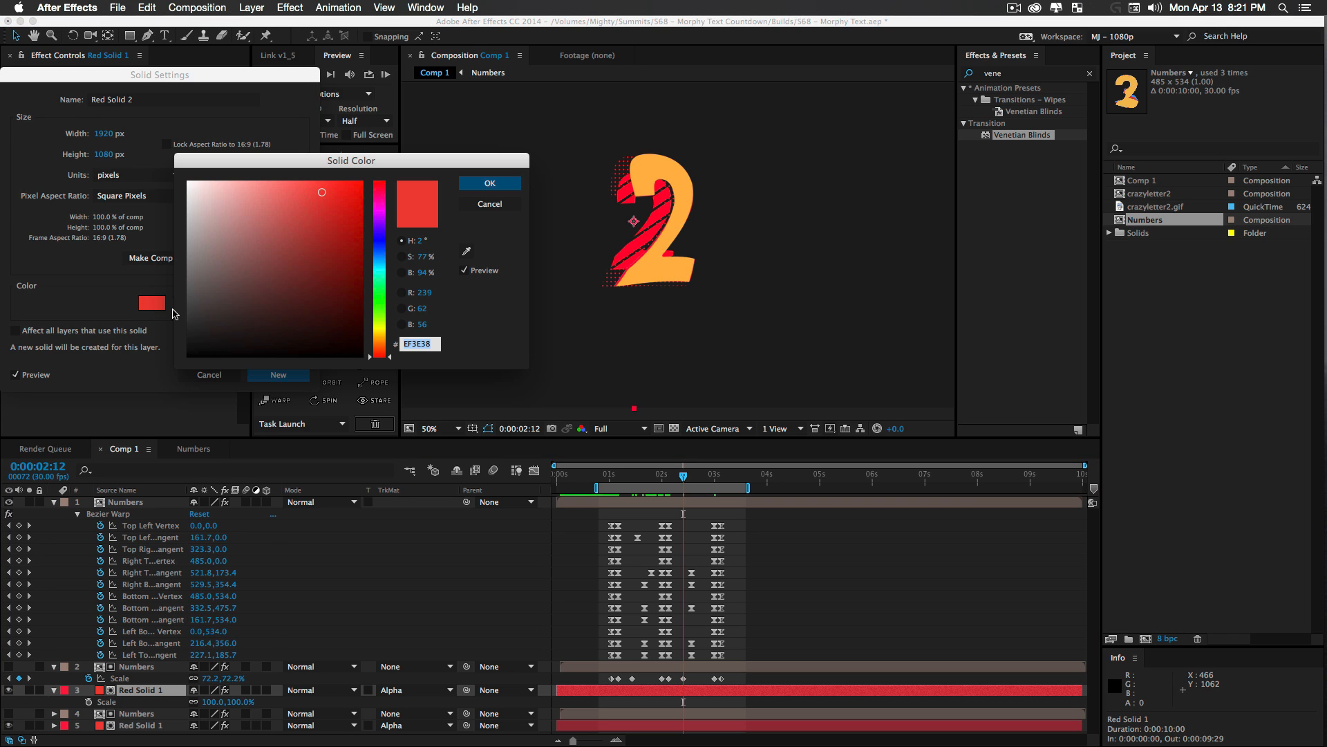
drag(380, 232, 372, 259)
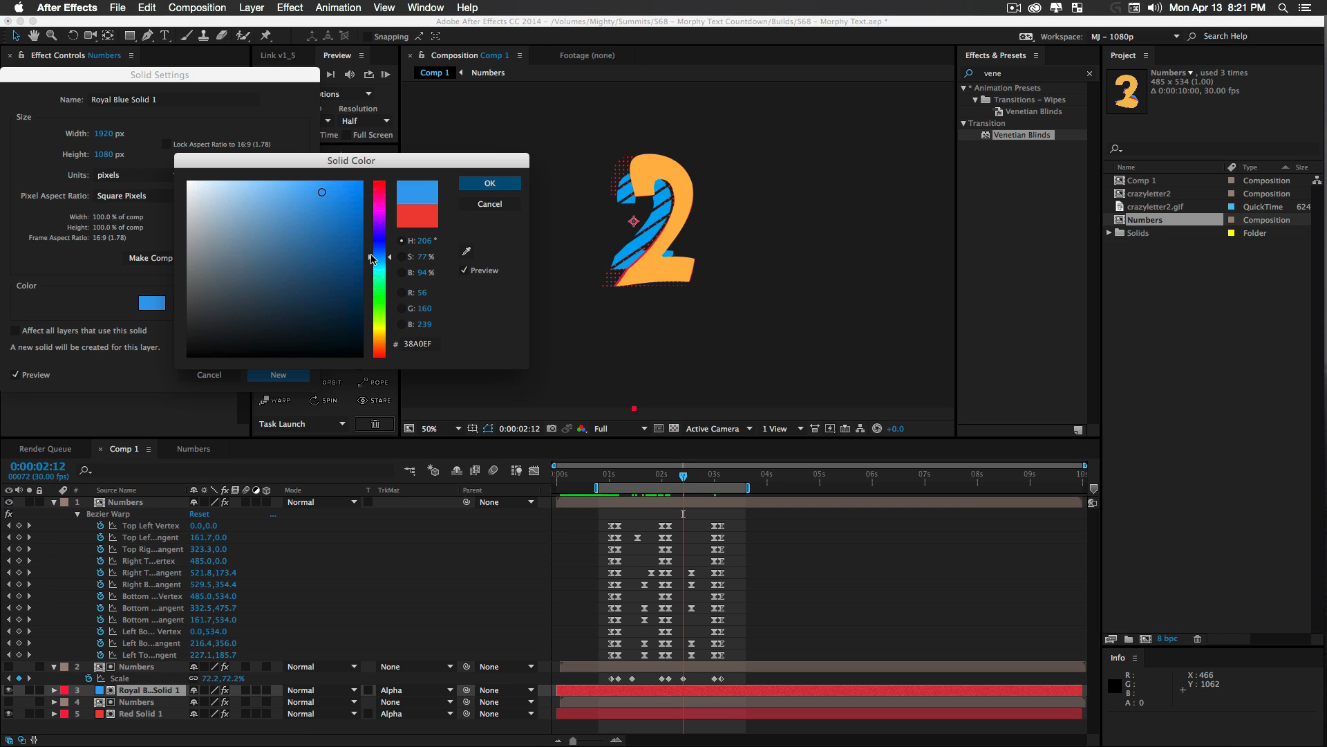
drag(328, 202, 334, 188)
click(494, 183)
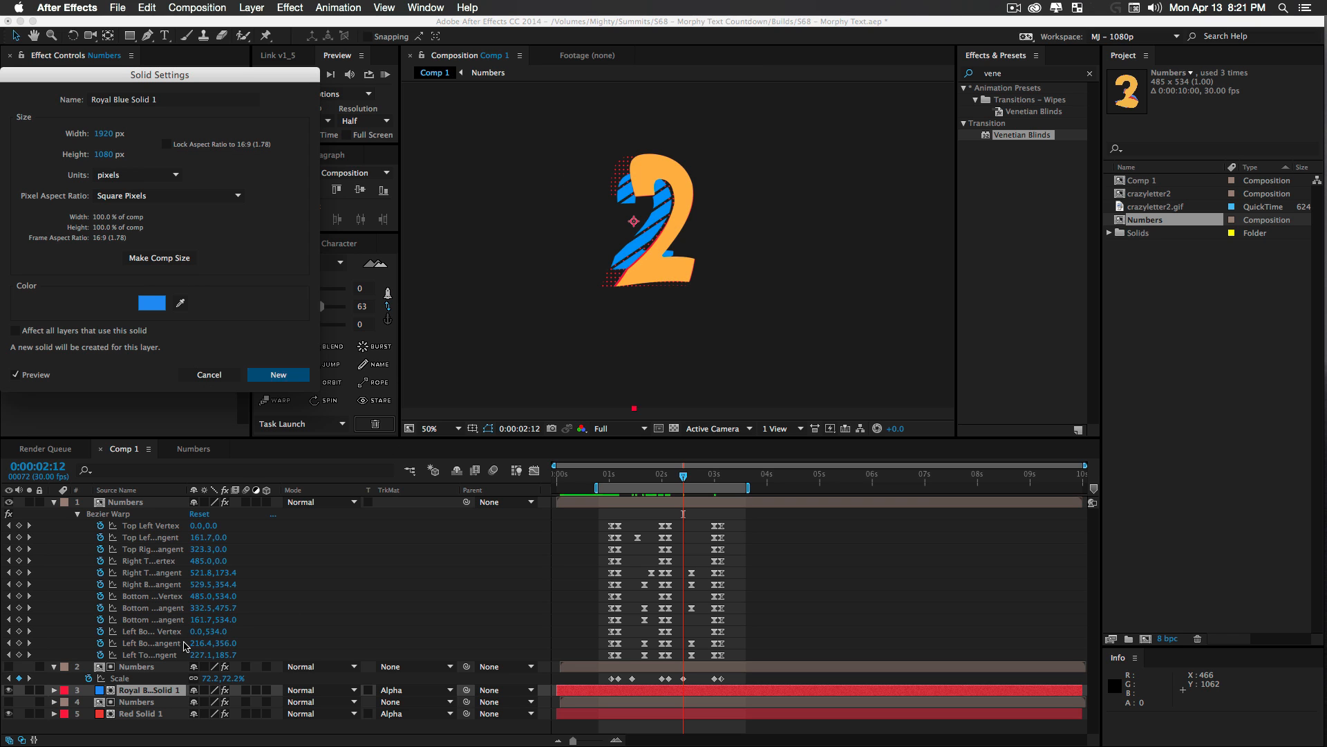
click(277, 376)
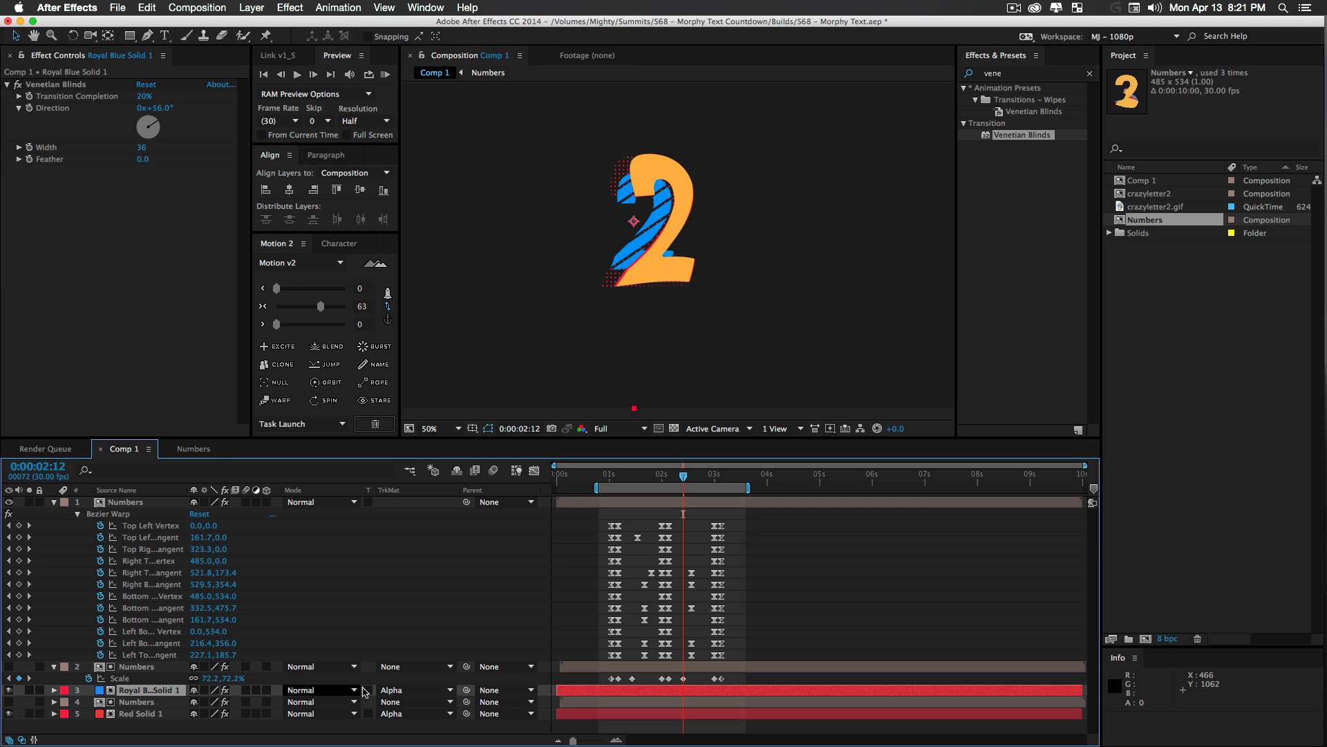
Set the blue striped solid's blending mode to Linear Dodge and collapse the properties of all layers
click(314, 690)
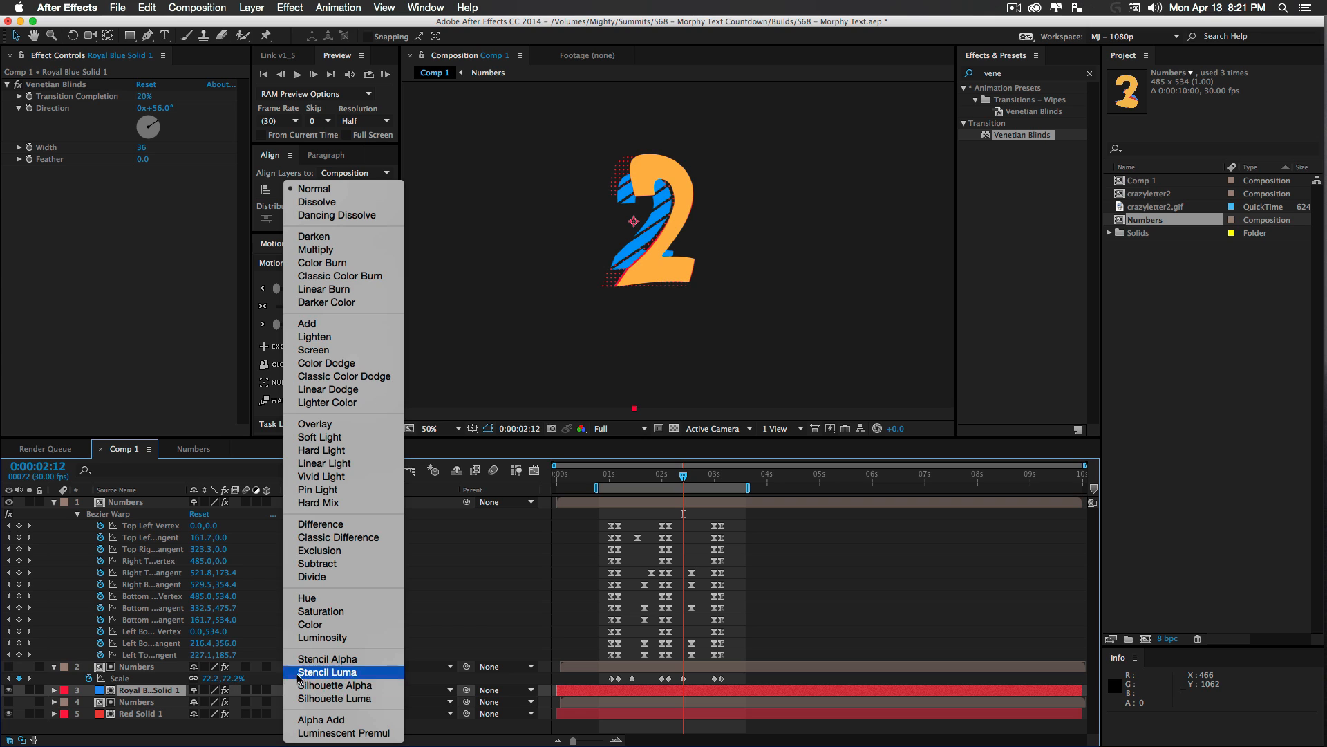
click(337, 264)
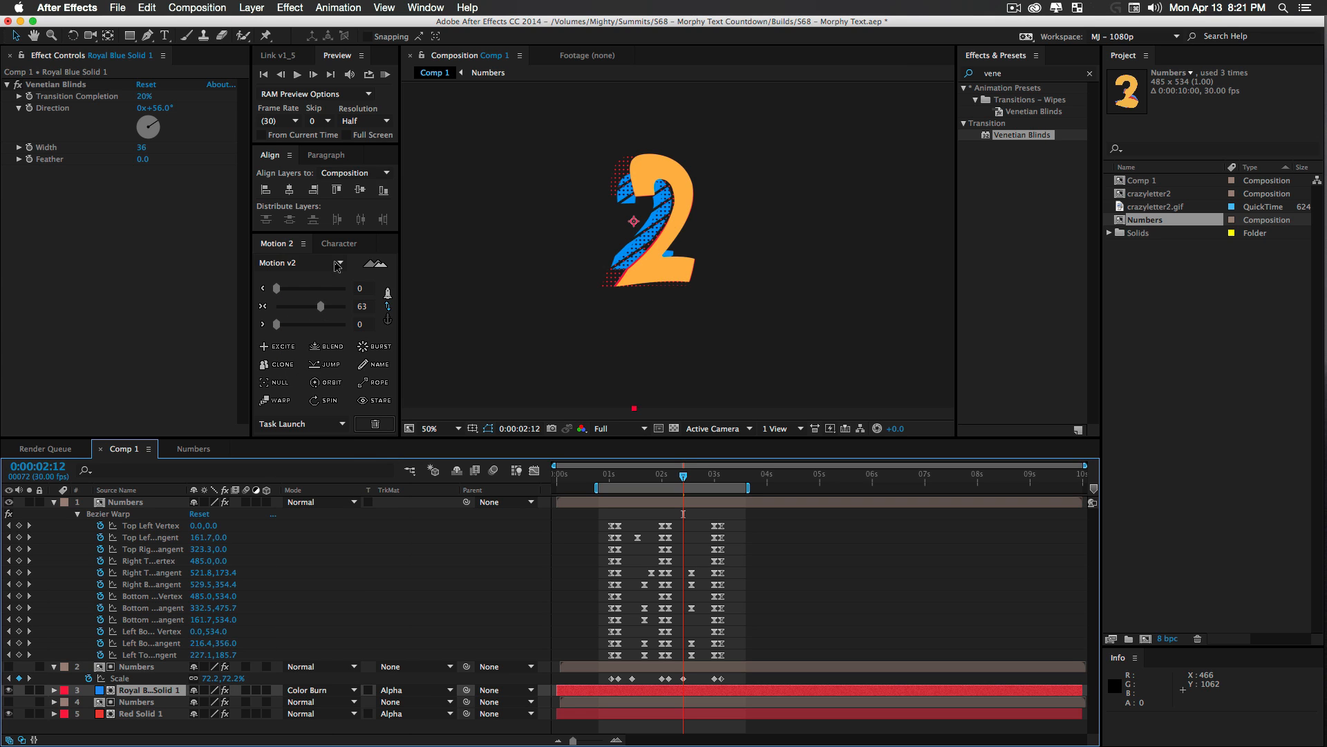
click(318, 690)
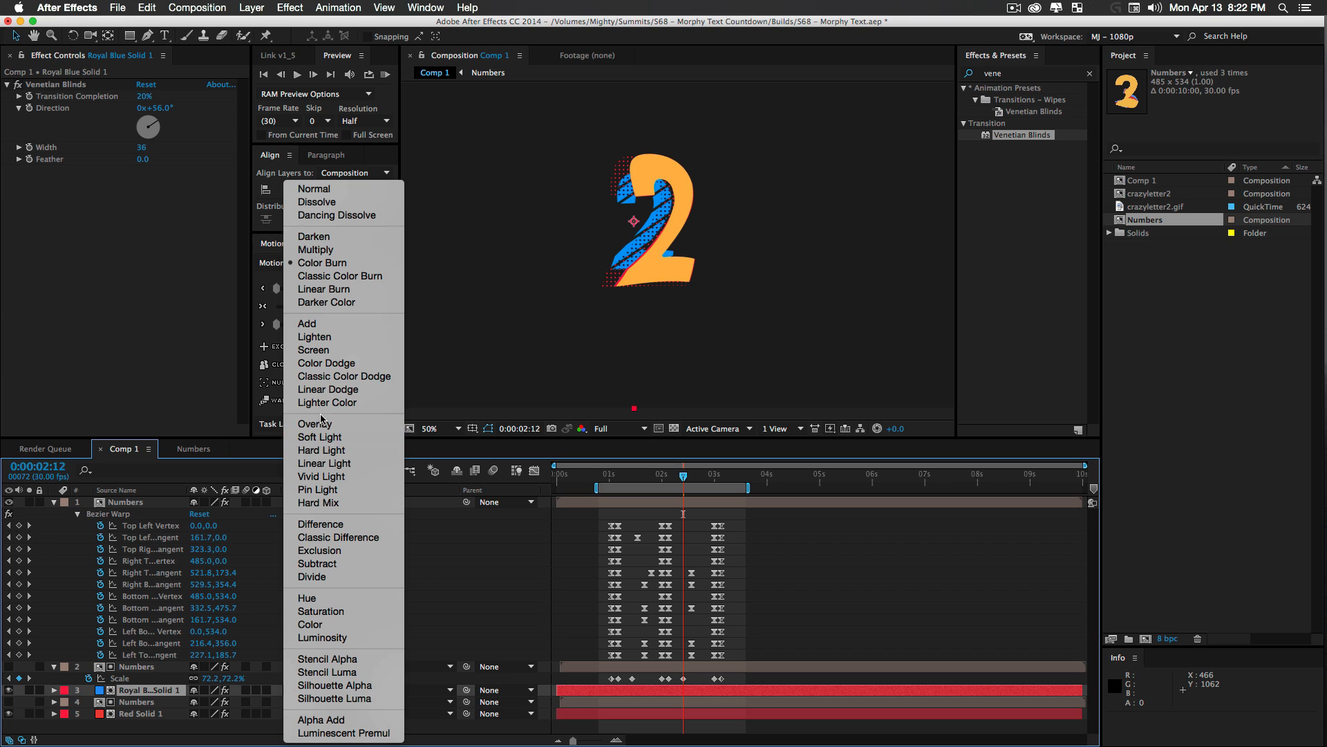
key(Escape)
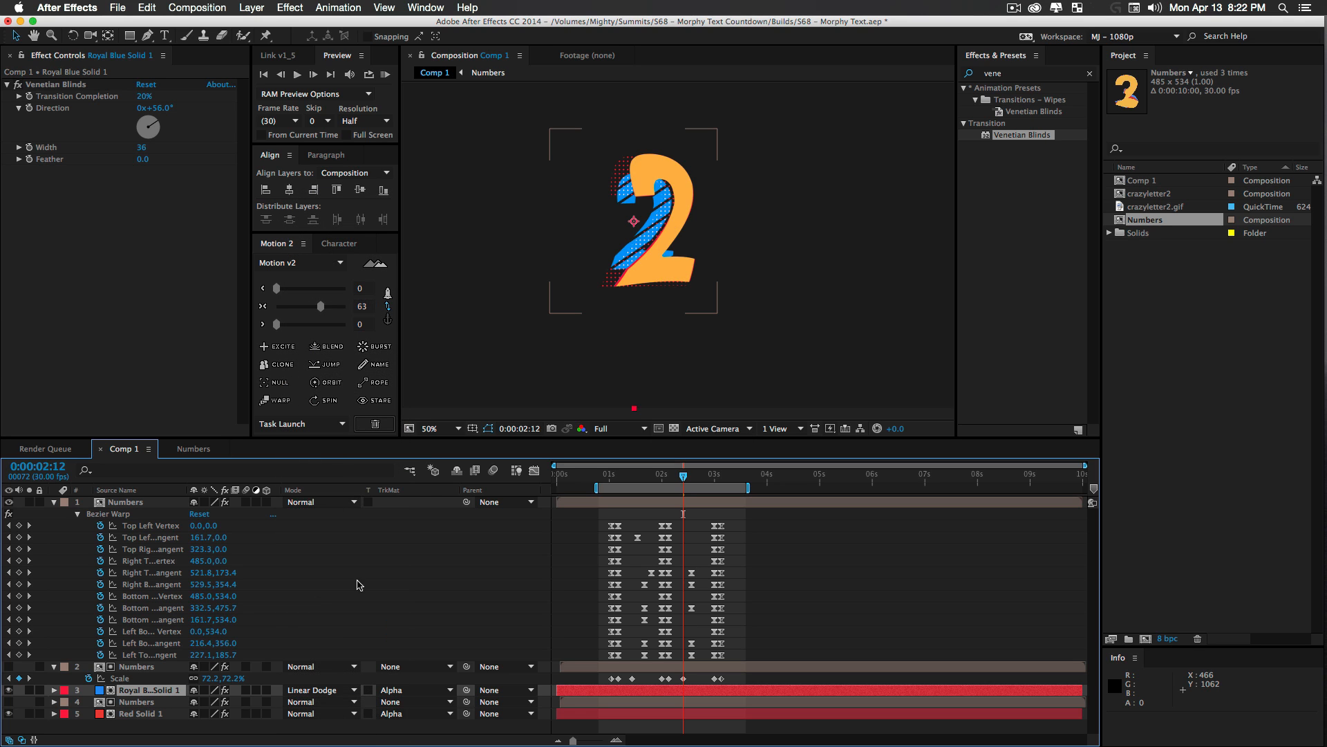
key(super+a)
key(u)
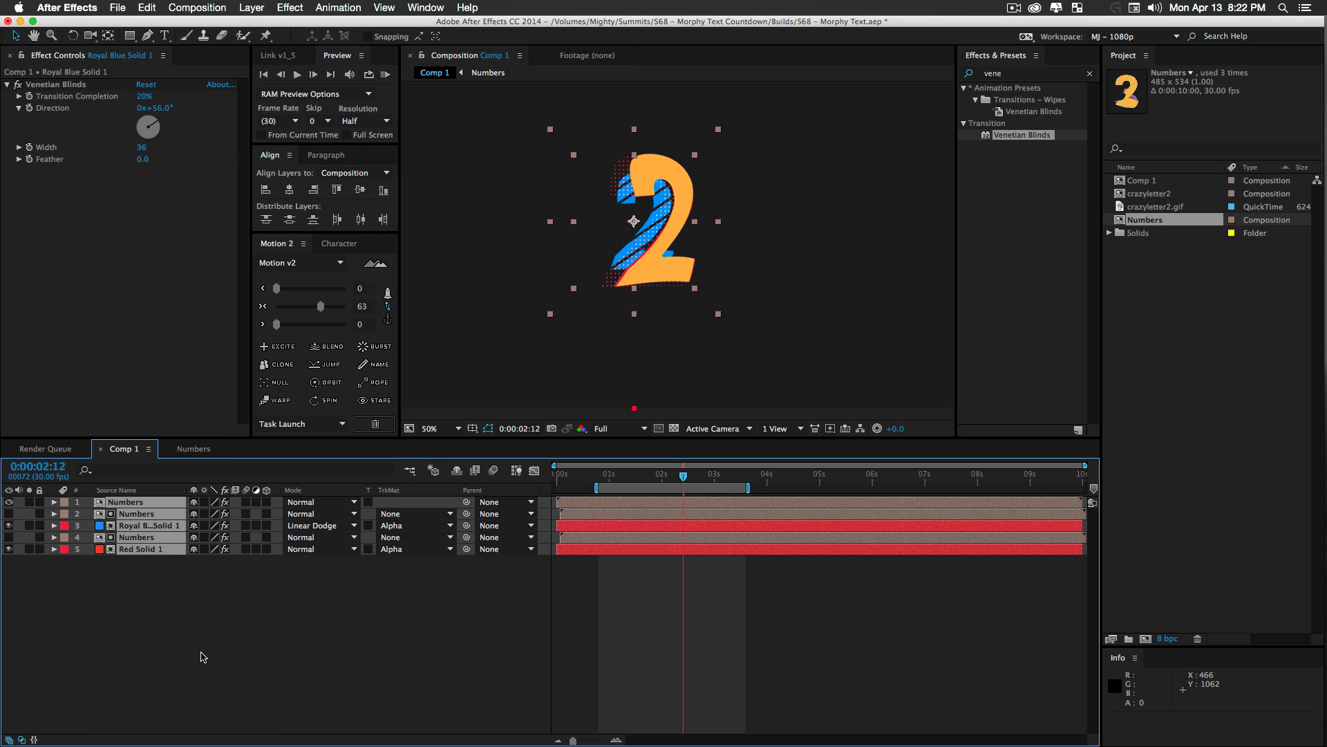
Set the blue striped solid's blending mode back to Normal and move it with its Numbers matte beneath the red dotted solid
click(181, 621)
click(315, 525)
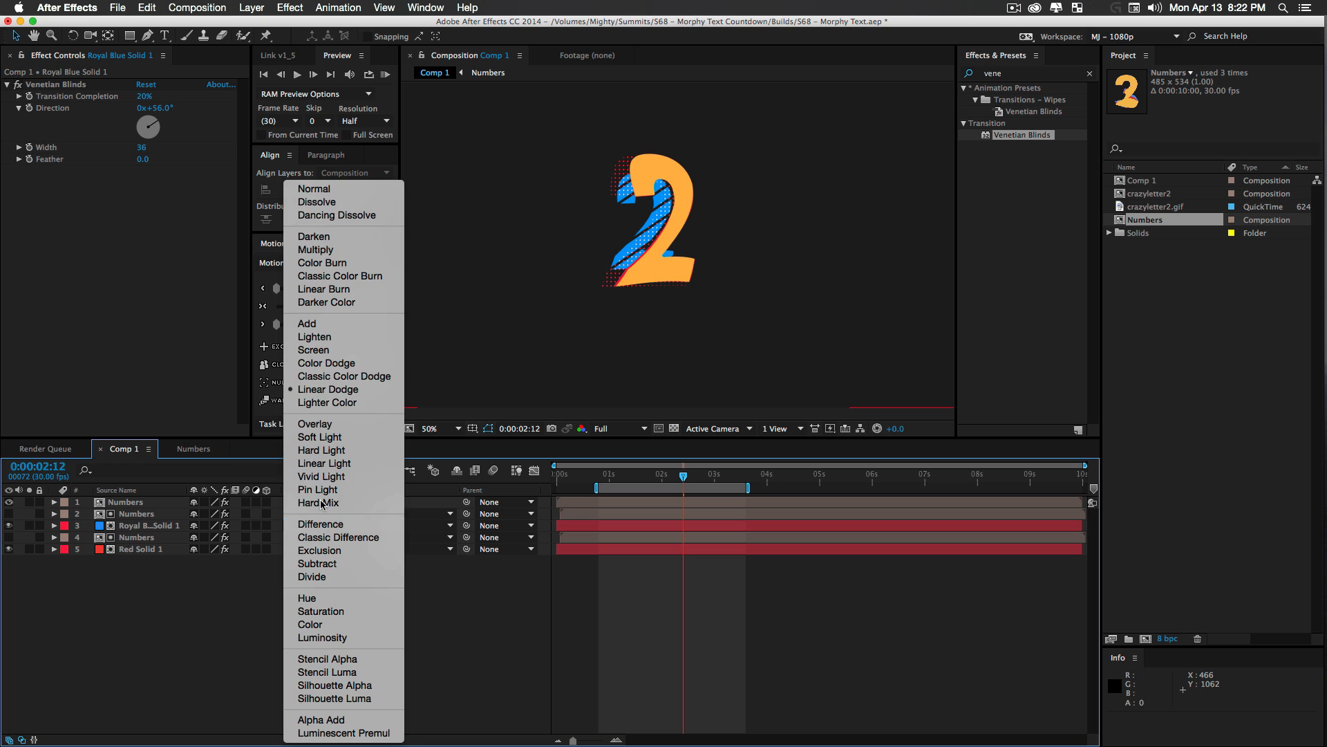
click(314, 189)
click(142, 527)
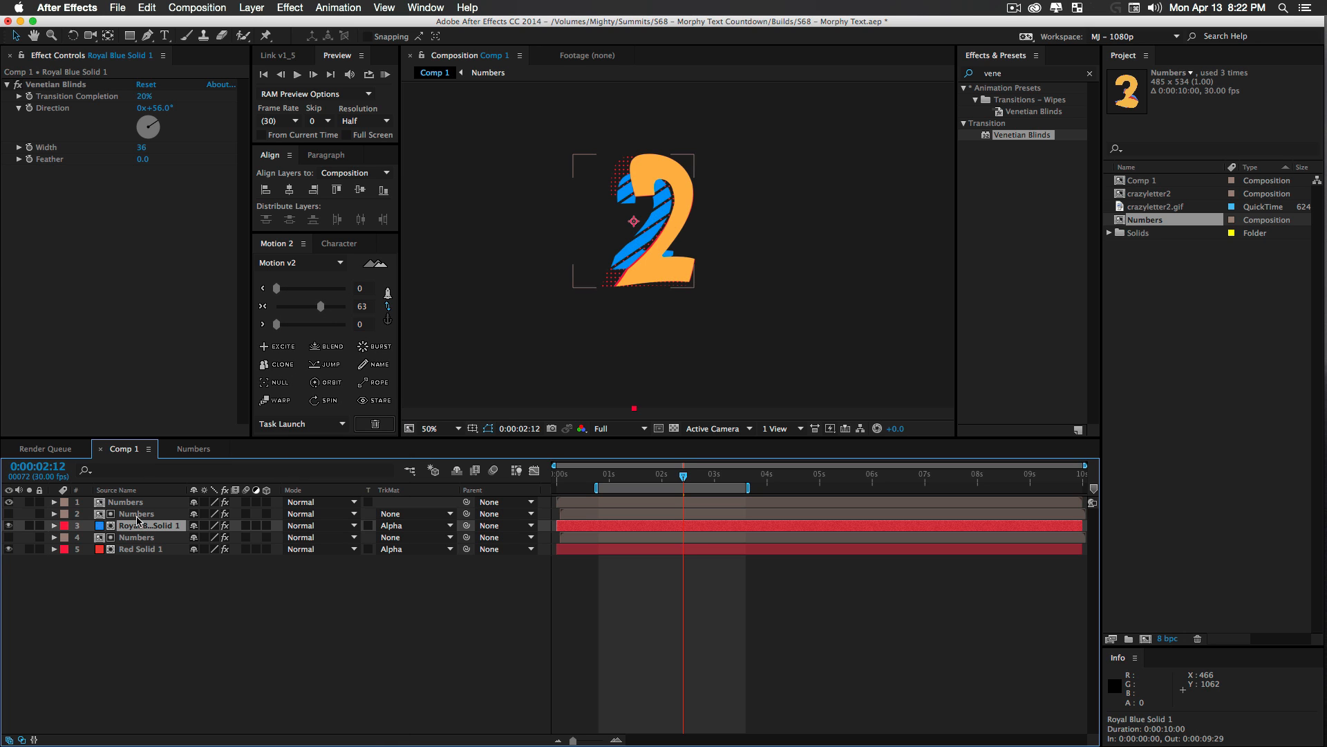
shift+click(142, 513)
drag(149, 522, 145, 571)
Try Lighter Color and Linear Burn on the red dotted solid, settling on Linear Dodge as its blending mode
click(142, 525)
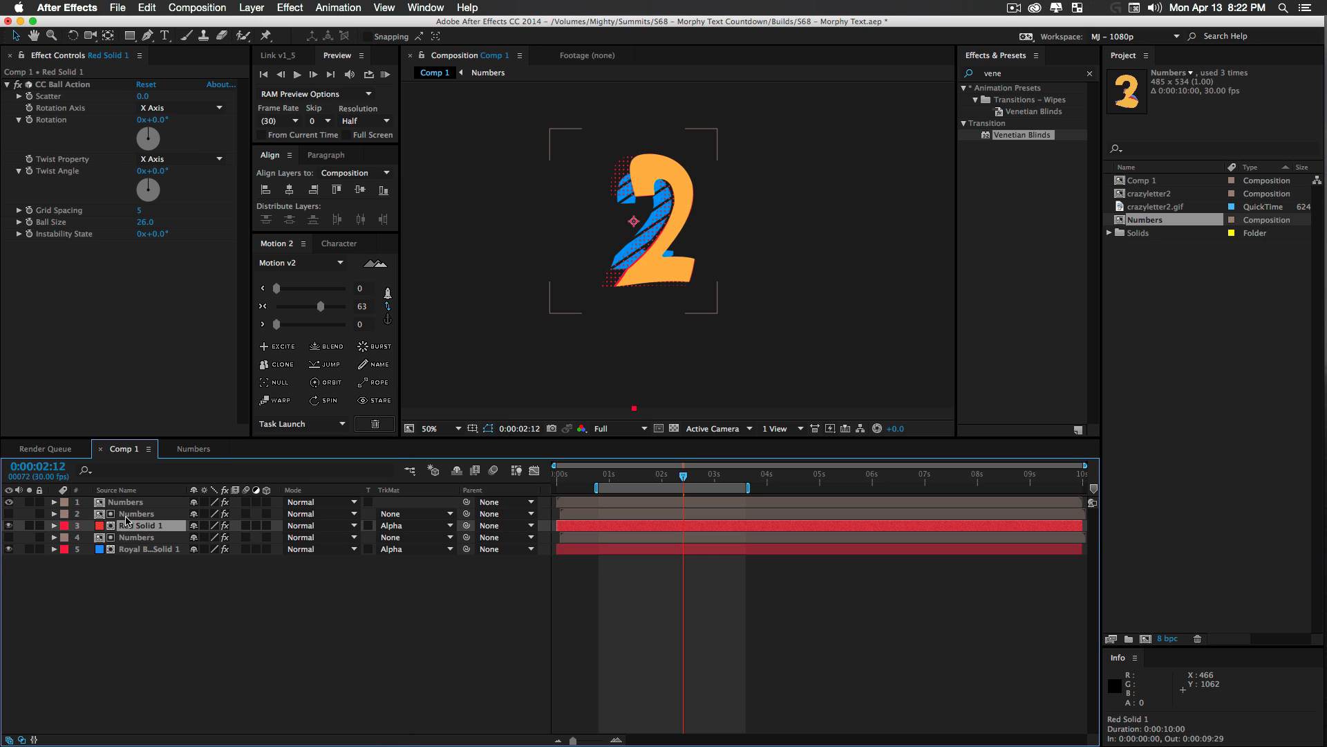
click(314, 525)
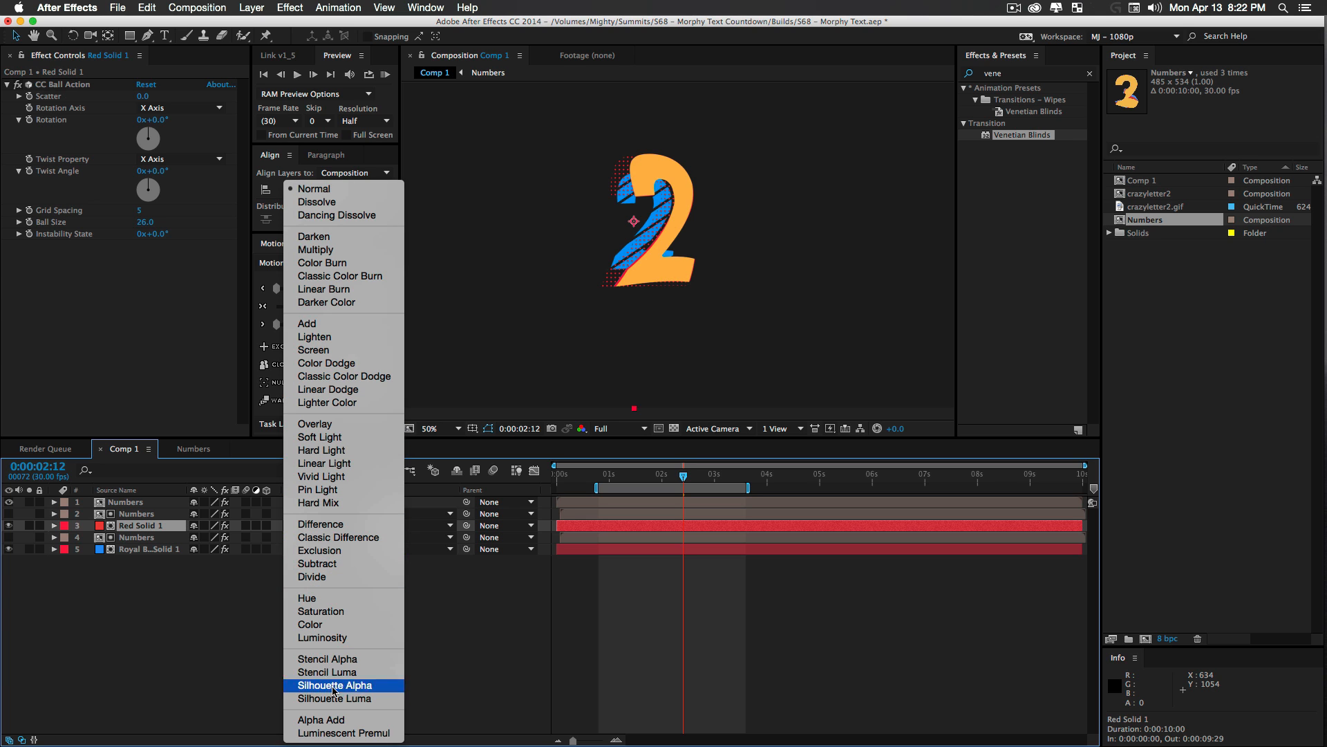
click(327, 402)
click(318, 525)
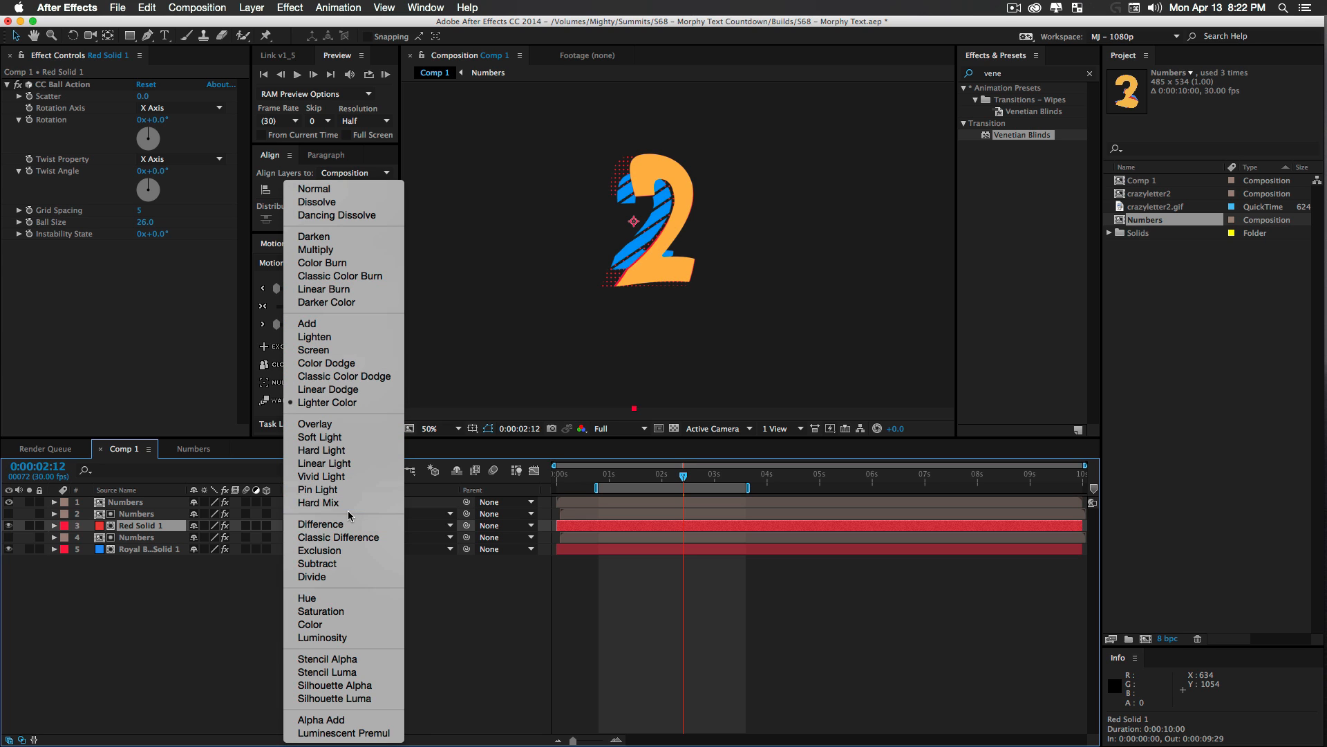
click(334, 290)
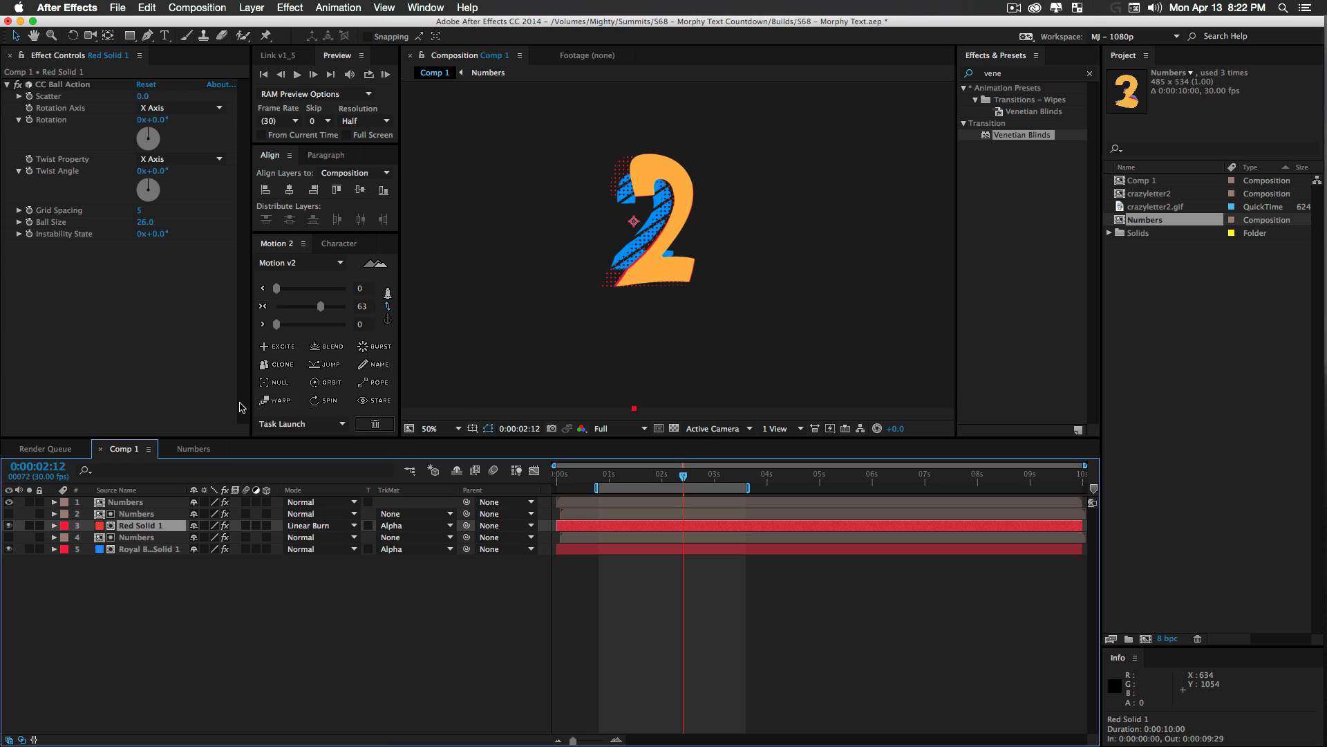
click(321, 525)
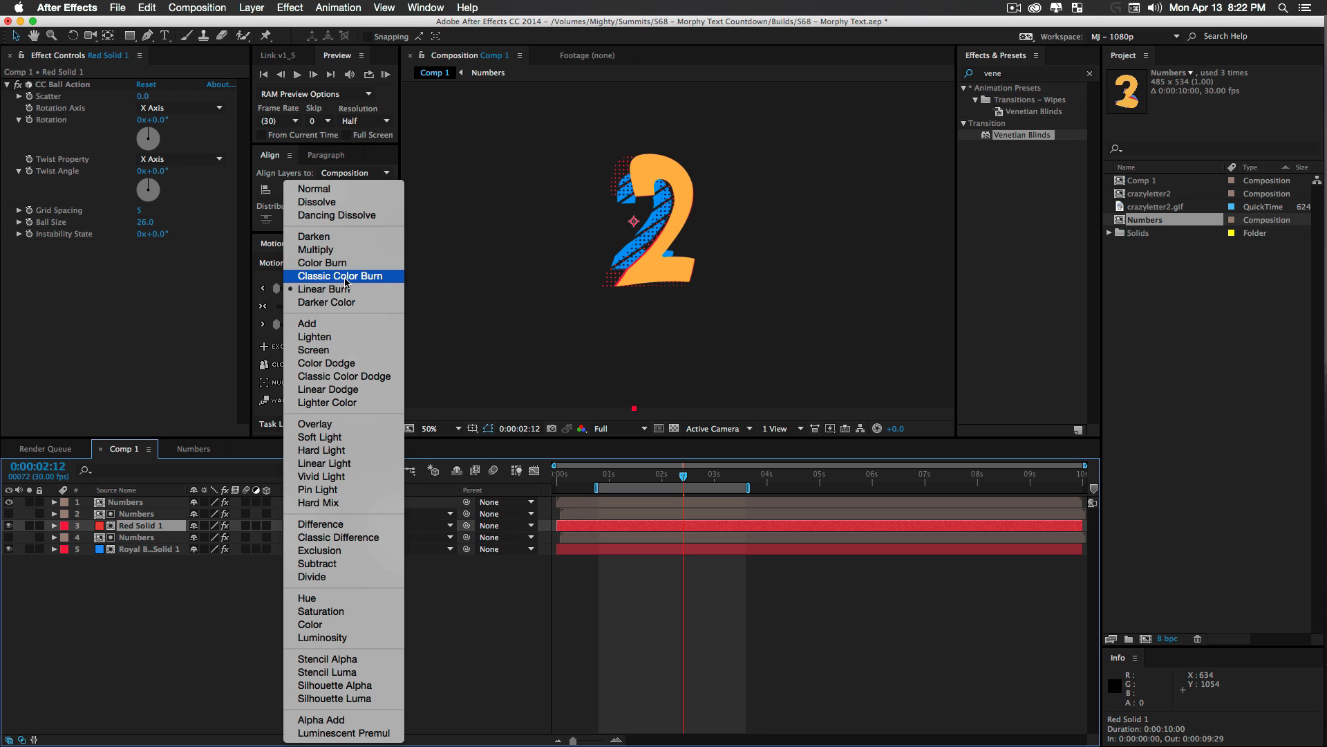
click(339, 390)
Lower the red solid's Opacity to 76% and the blue solid's to 59%, and preview the animation
key(t)
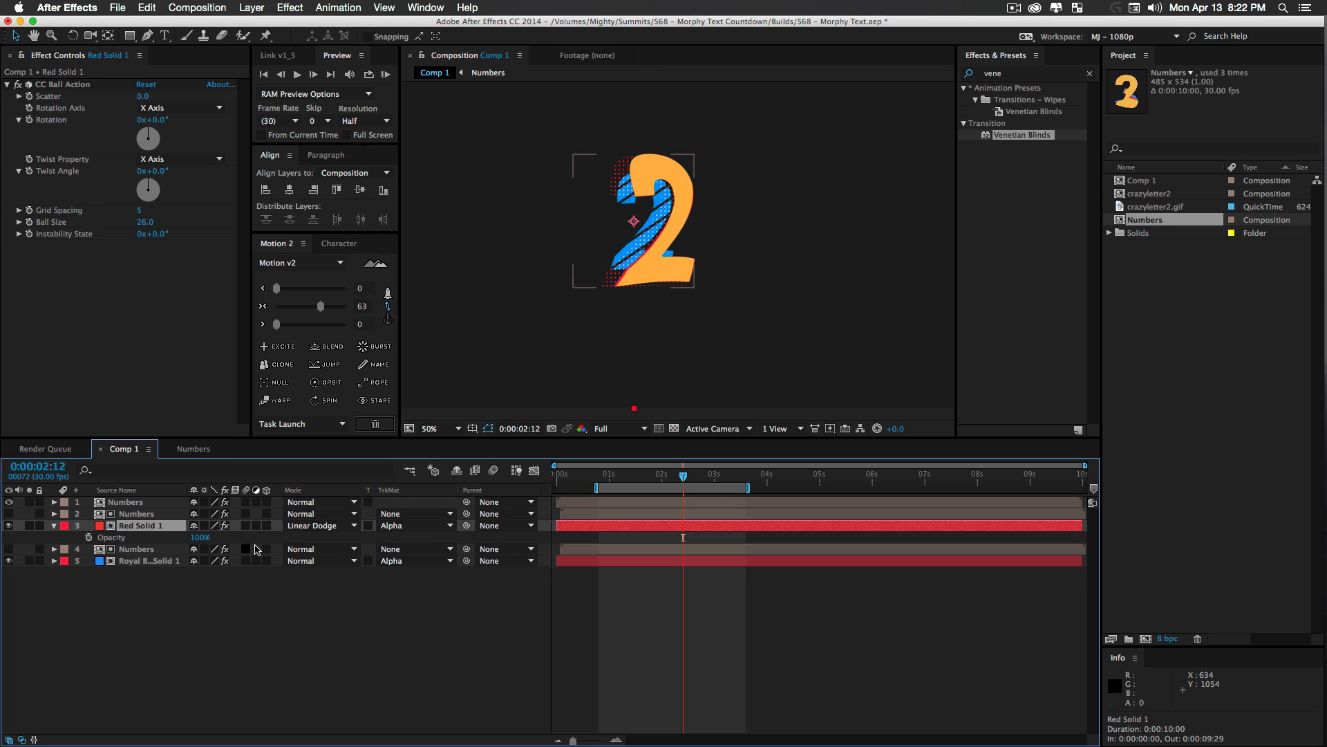
drag(201, 542, 188, 537)
click(189, 562)
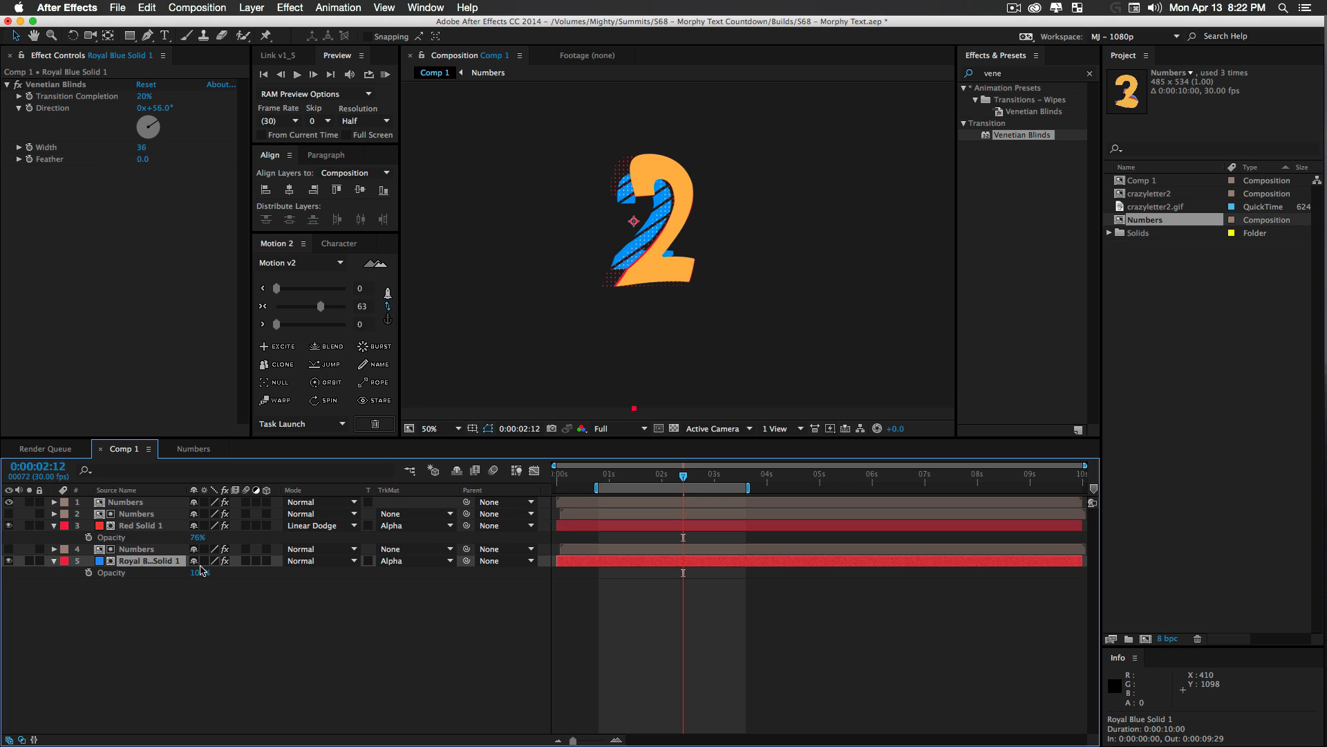
drag(197, 572, 168, 574)
click(290, 649)
key(KP_0)
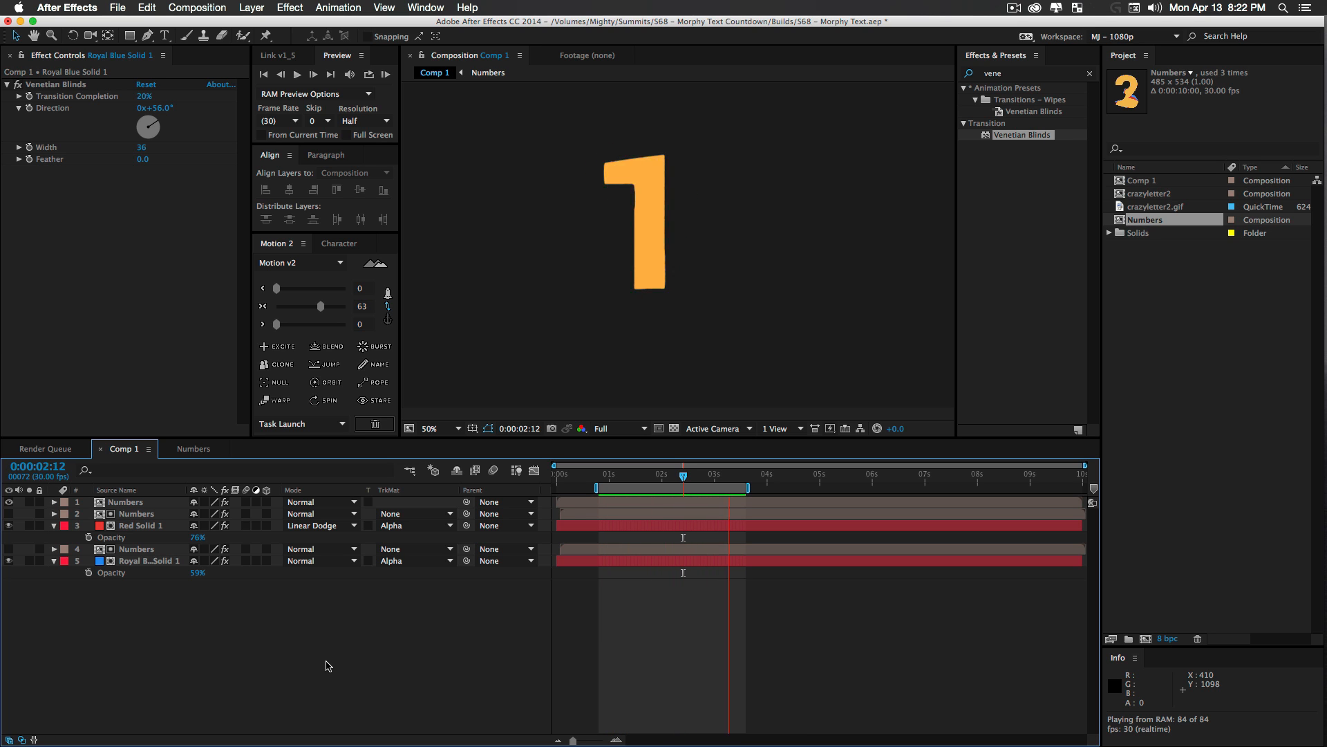
Ease all Scale keyframes of the blue solid's Numbers matte to 82 with Motion v2, collapse the layers and preview the result
drag(188, 610, 70, 473)
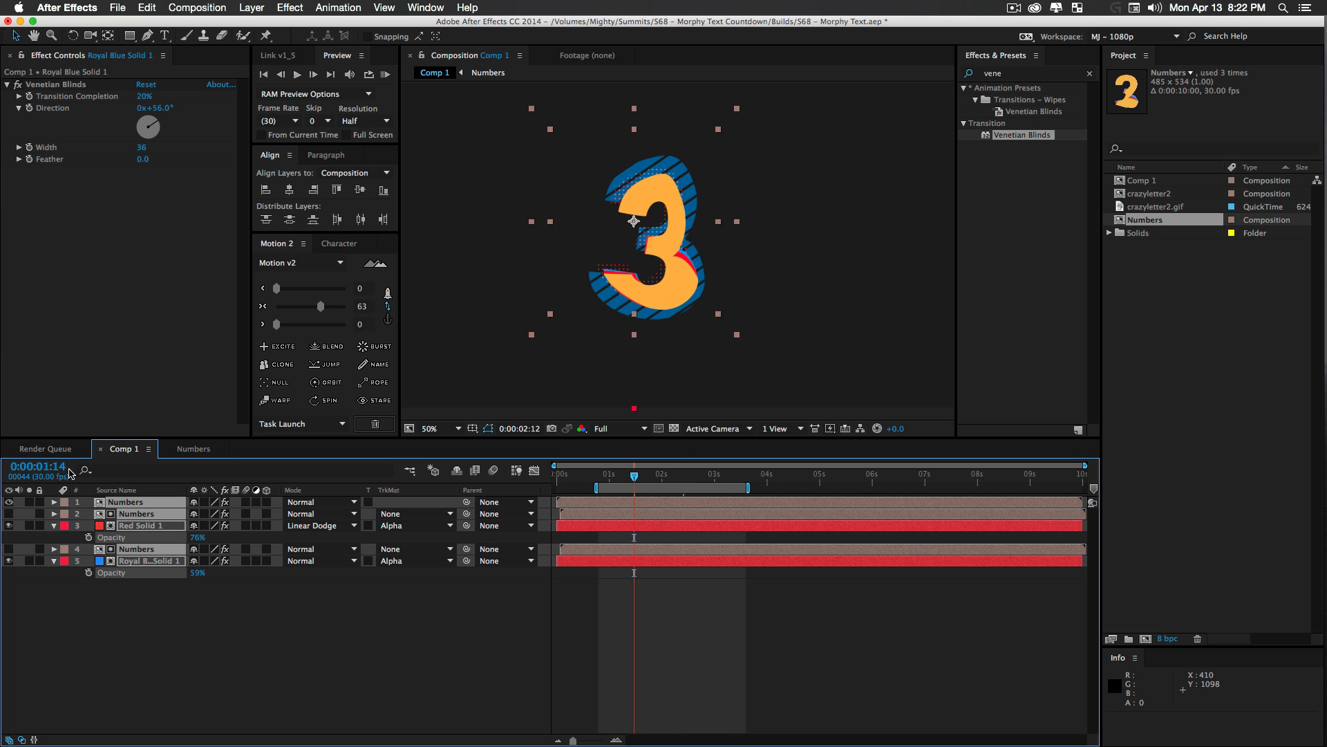
key(u)
scroll(743, 626, down, 10)
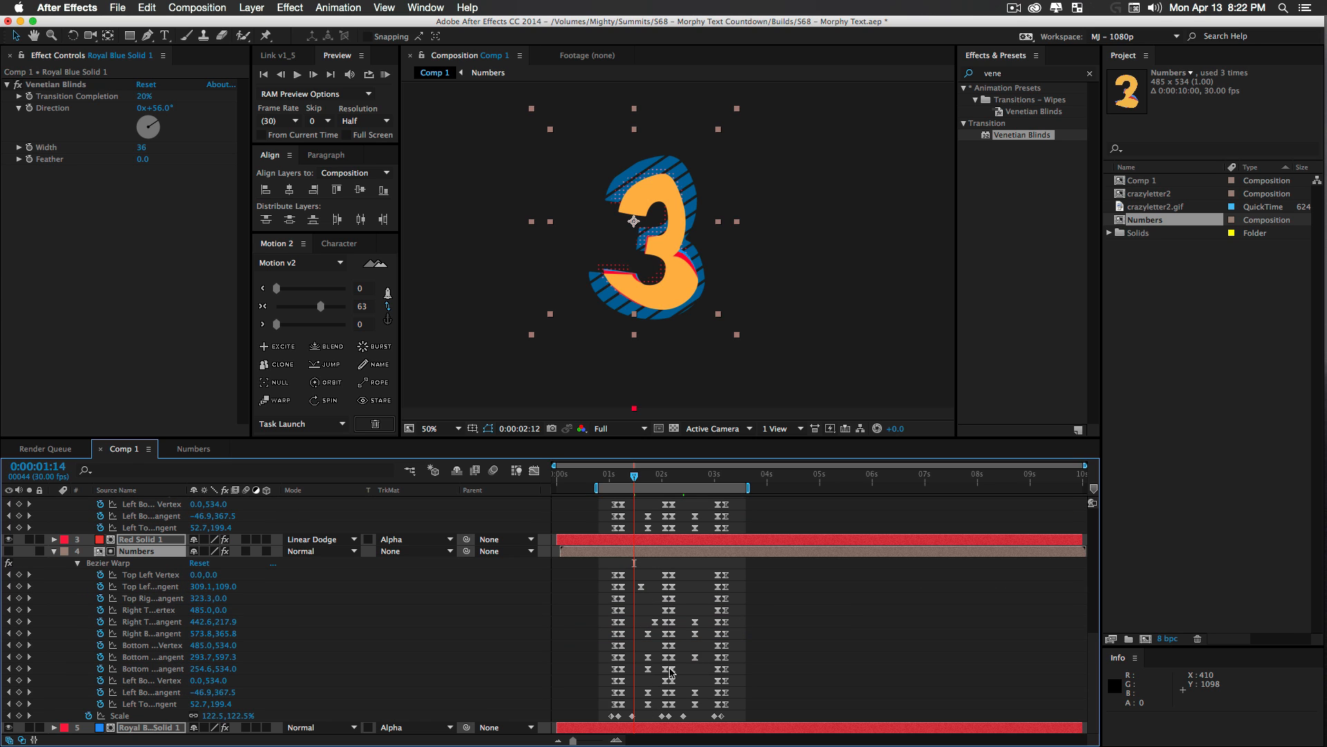
drag(598, 717, 806, 733)
drag(332, 312, 335, 306)
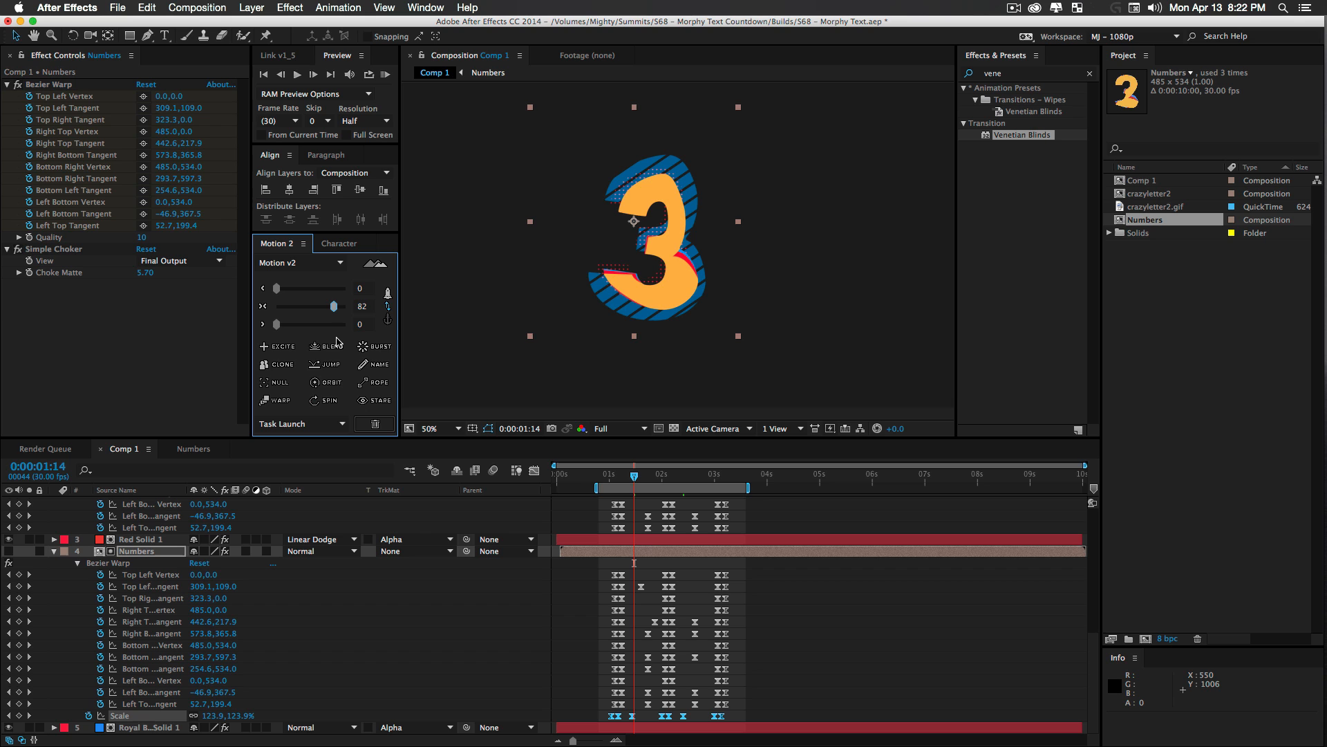
key(u)
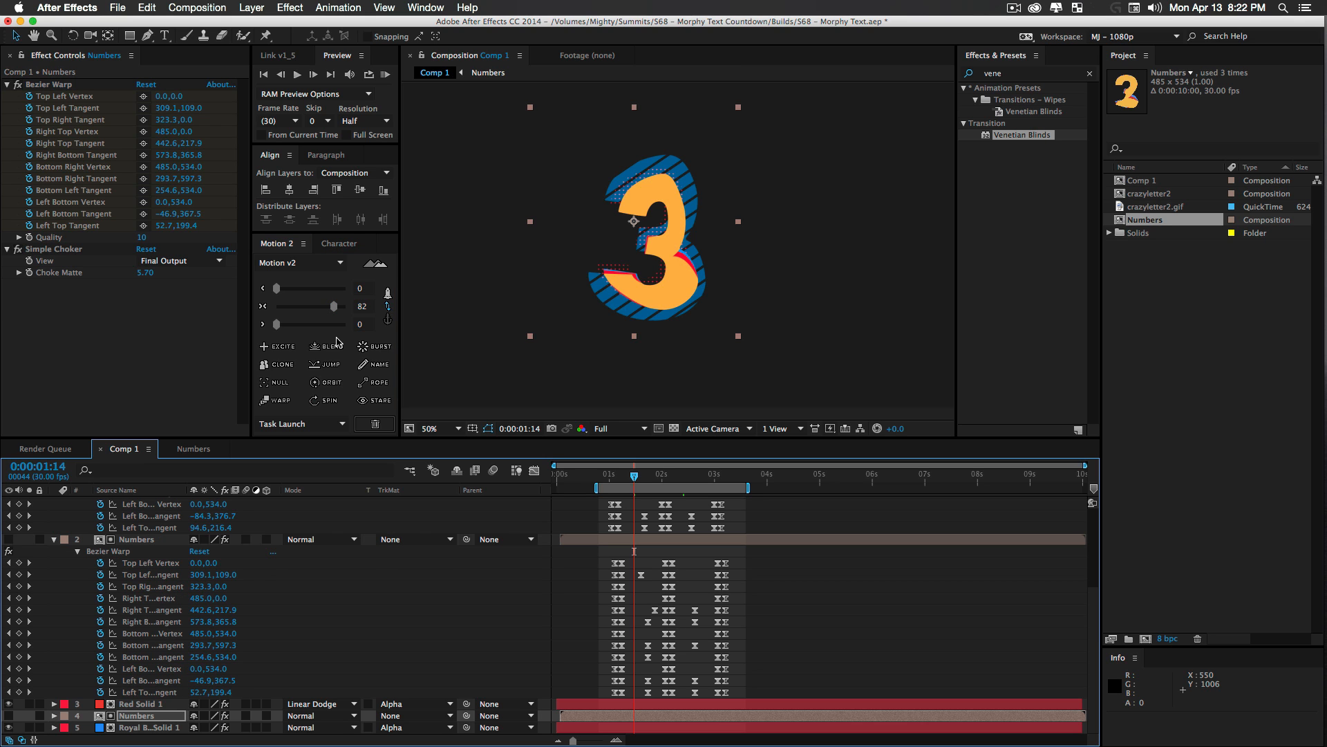
key(ctrl+a)
key(u)
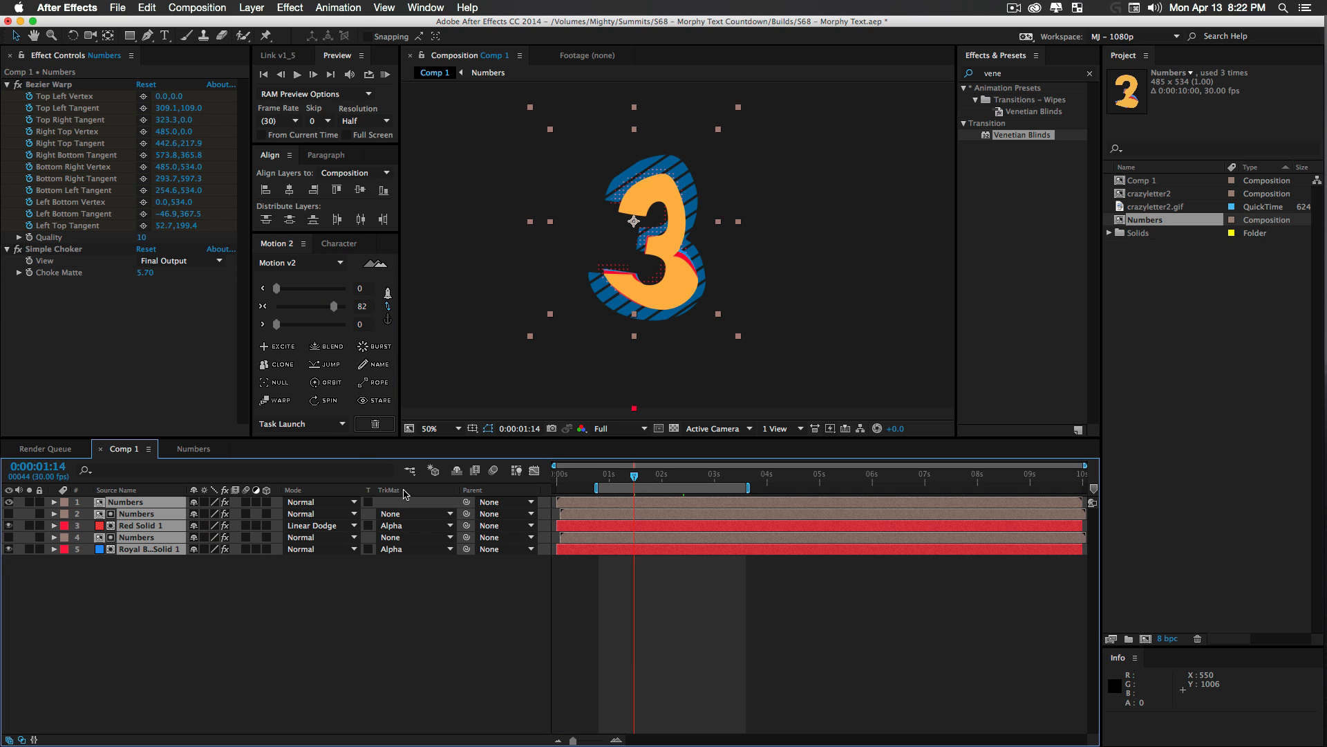
click(346, 615)
key(KP_0)
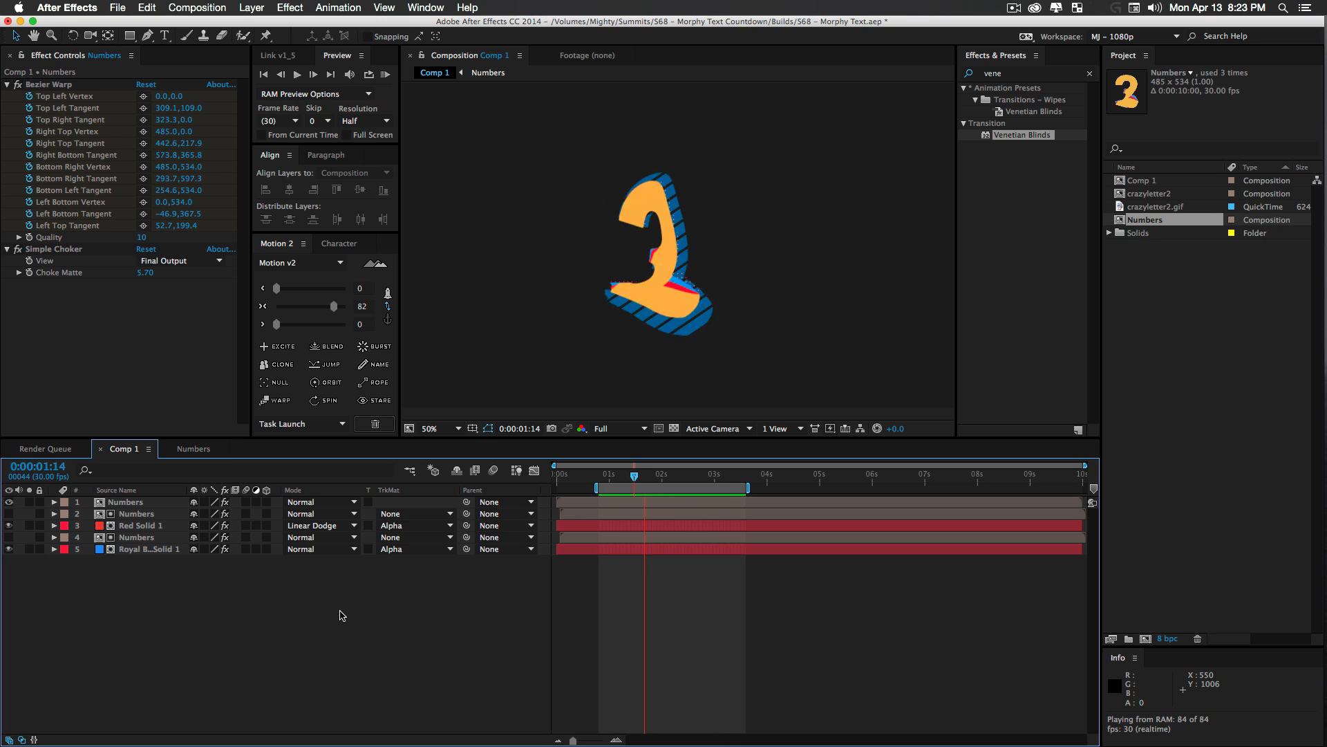
key(space)
Create a null object, place it at the base of the numeral 3, and parent all other layers to it
right_click(280, 631)
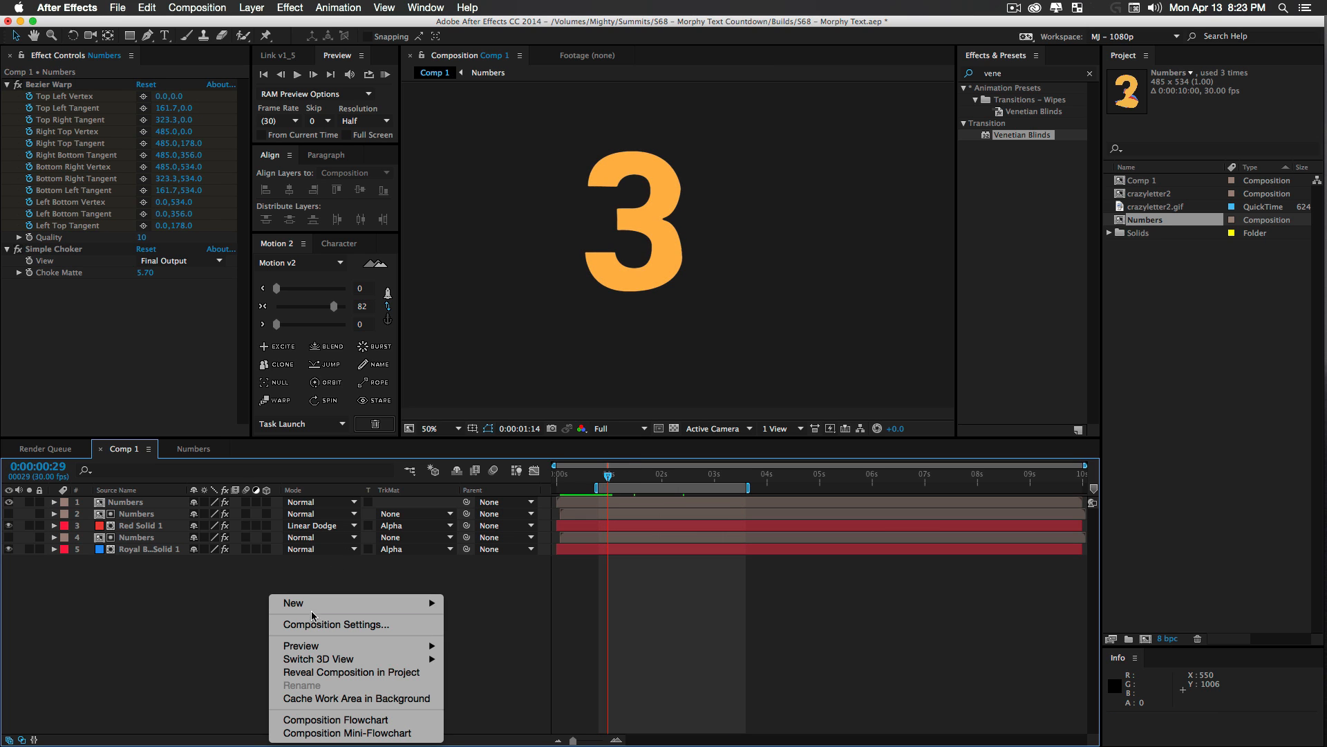
mouse_move(318, 603)
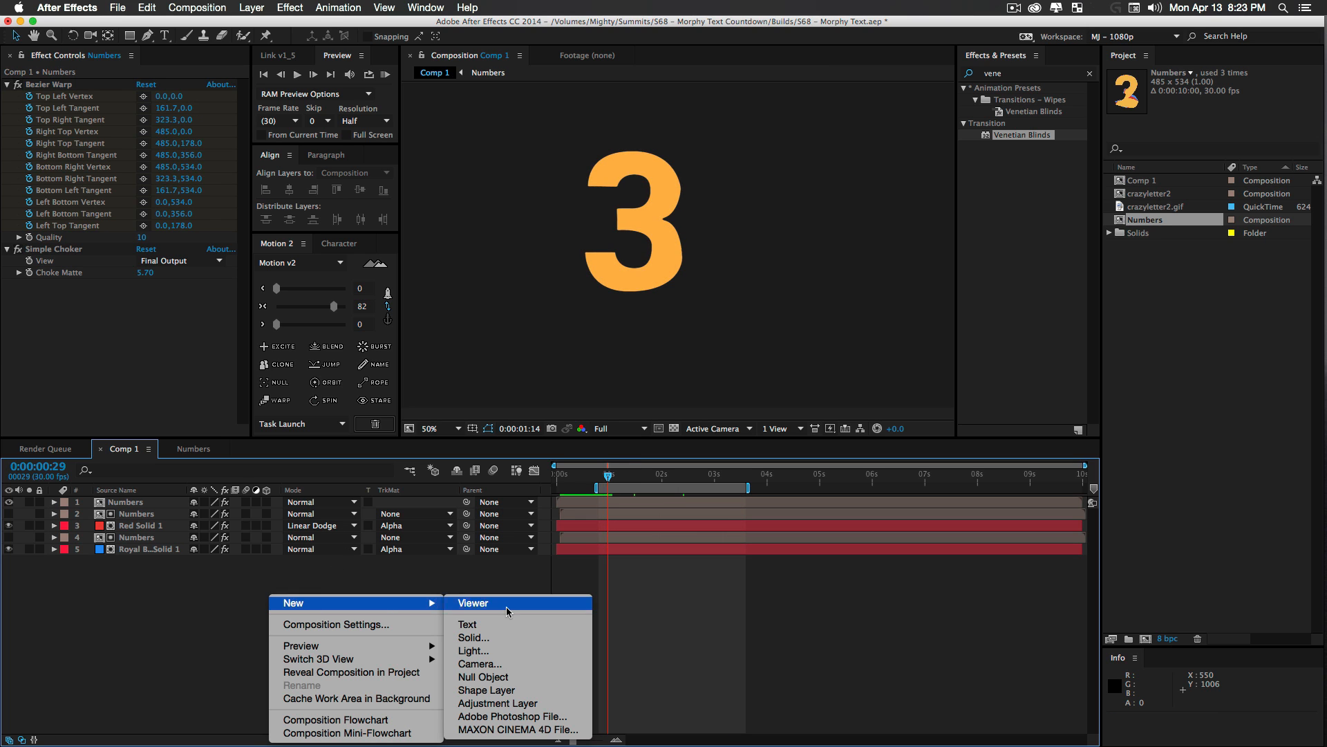
click(483, 677)
drag(648, 260, 647, 319)
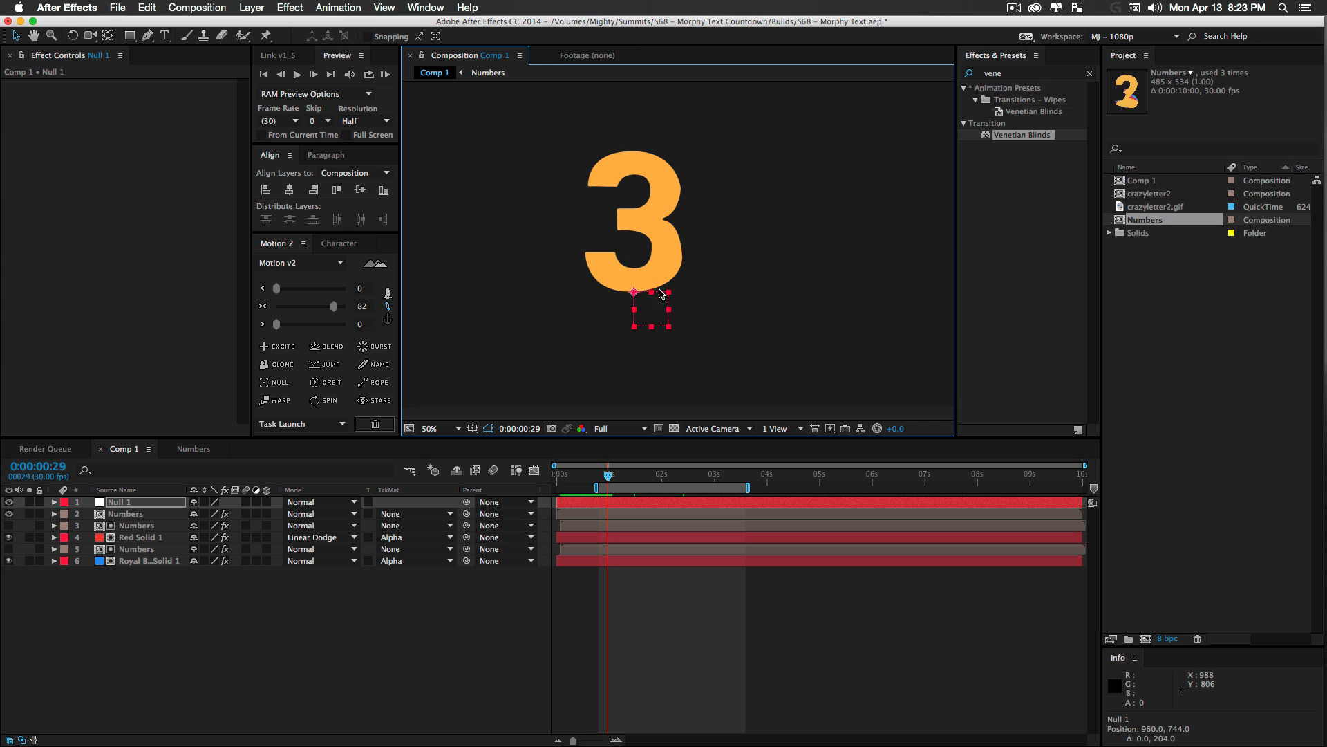
drag(143, 632, 124, 513)
drag(467, 514, 148, 507)
Keyframe the null's Rotation at 0° at 0:00:01:01 and 0:00:01:05, matching the first Scale keyframes of the blue solid's matte
key(r)
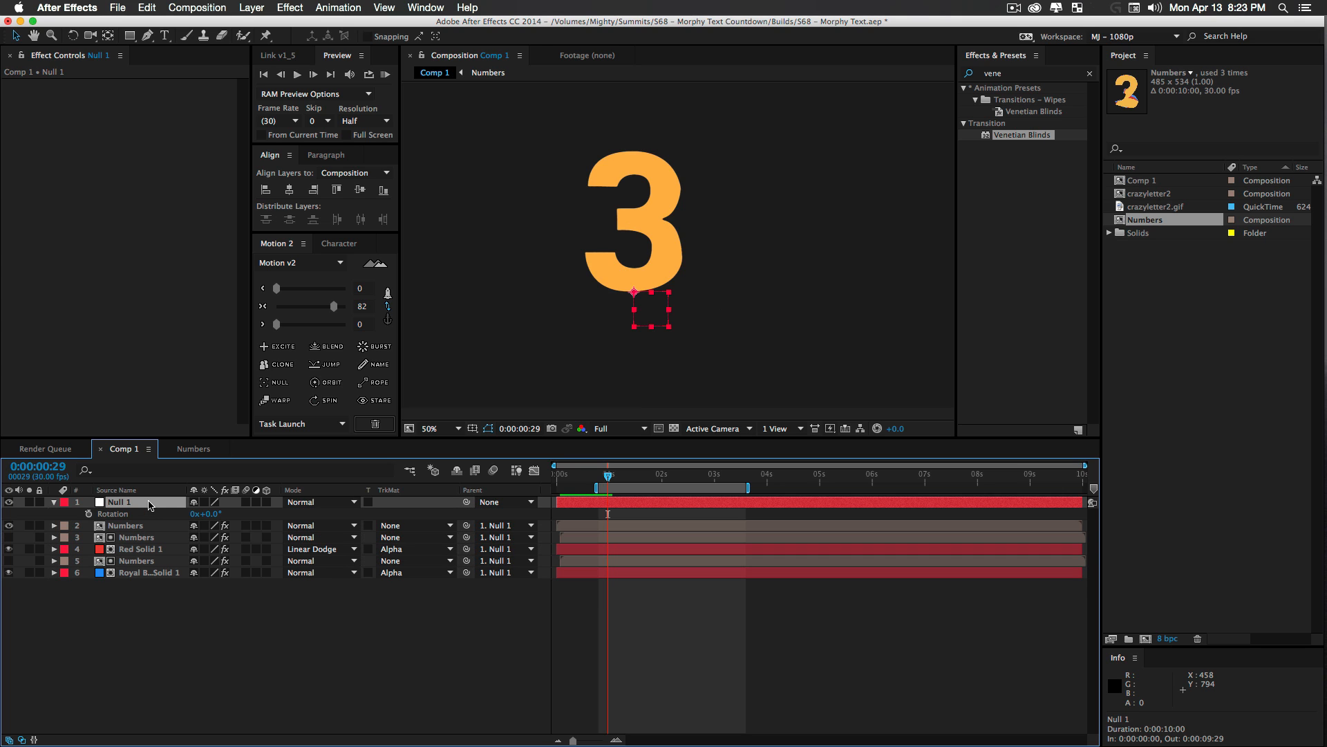
click(88, 513)
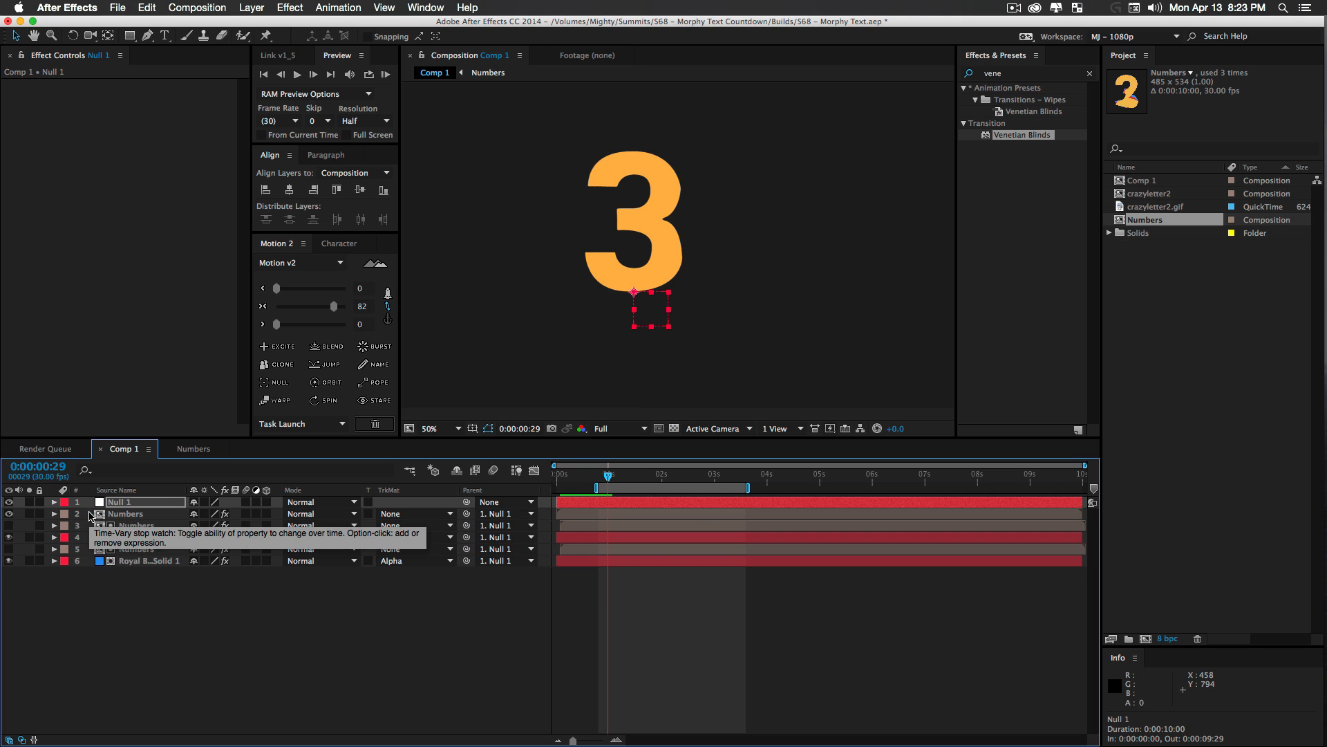
click(146, 526)
key(u)
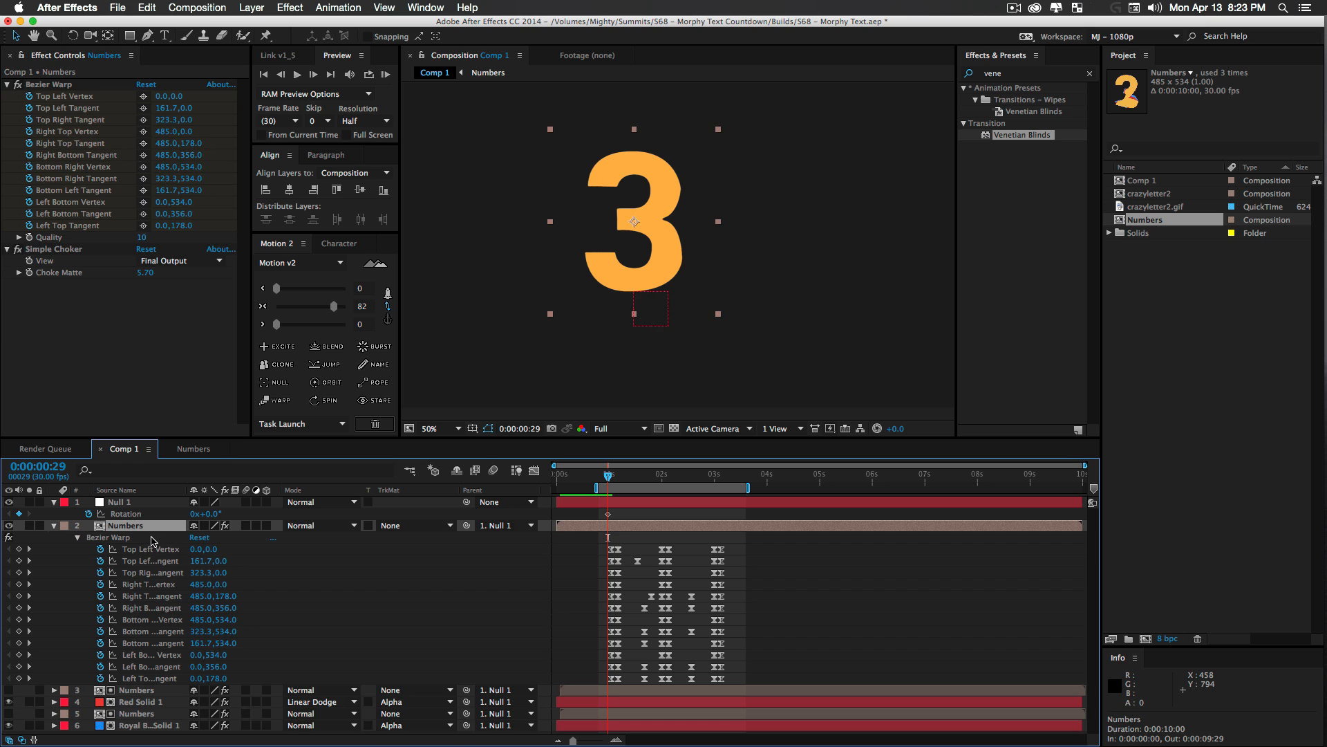
key(u)
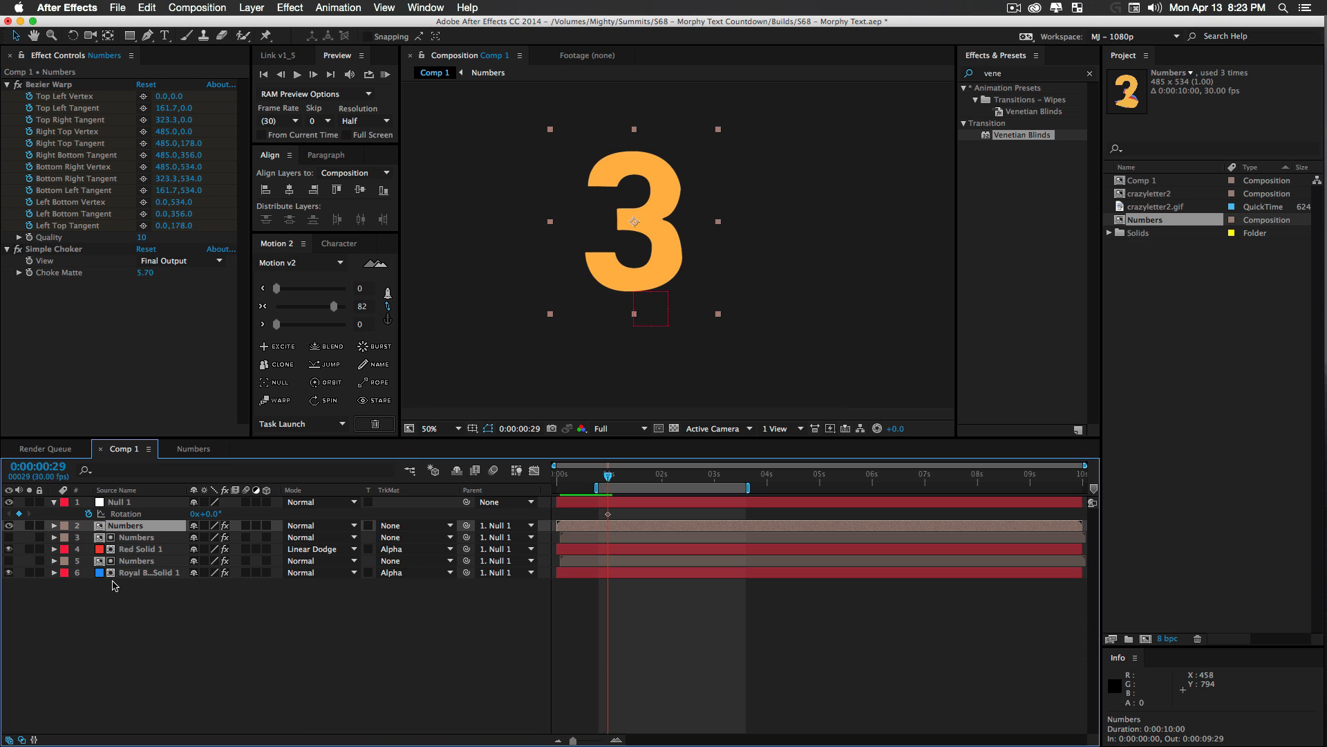
click(140, 561)
key(u)
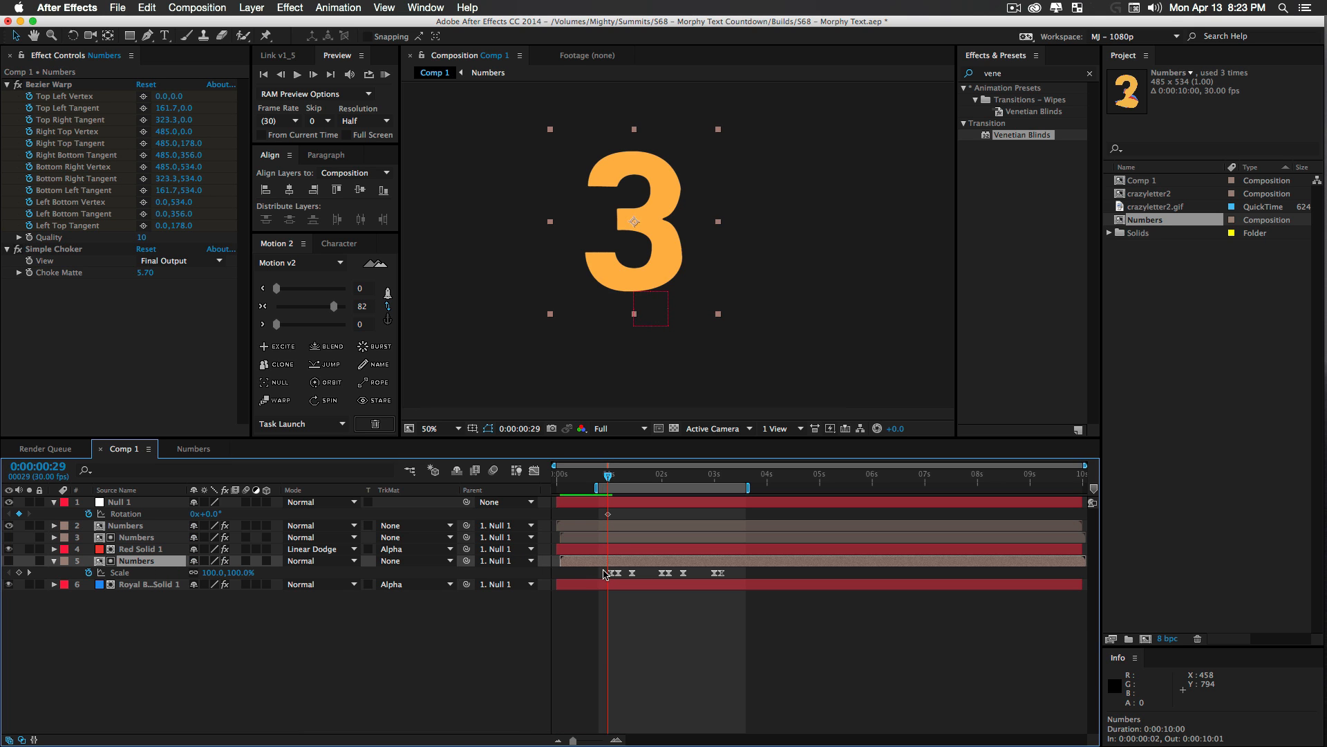
key(k)
drag(607, 513, 611, 514)
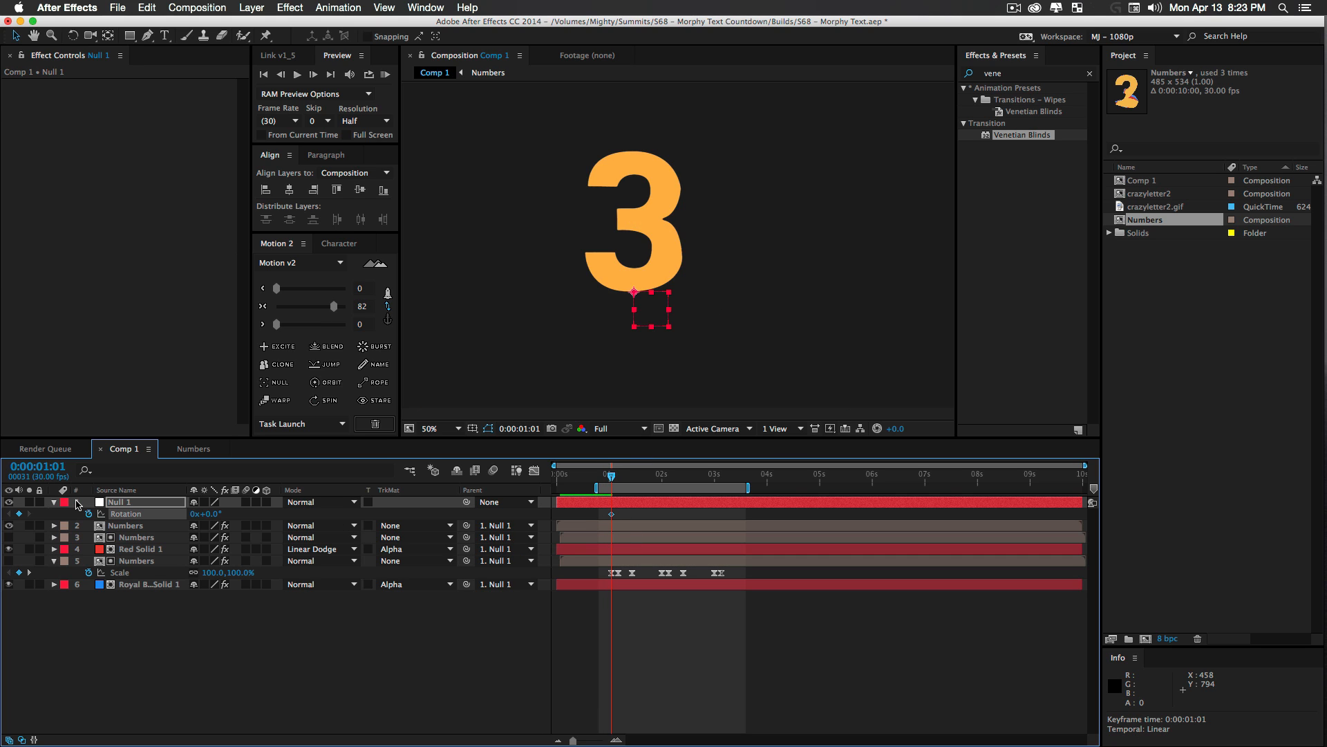
click(19, 513)
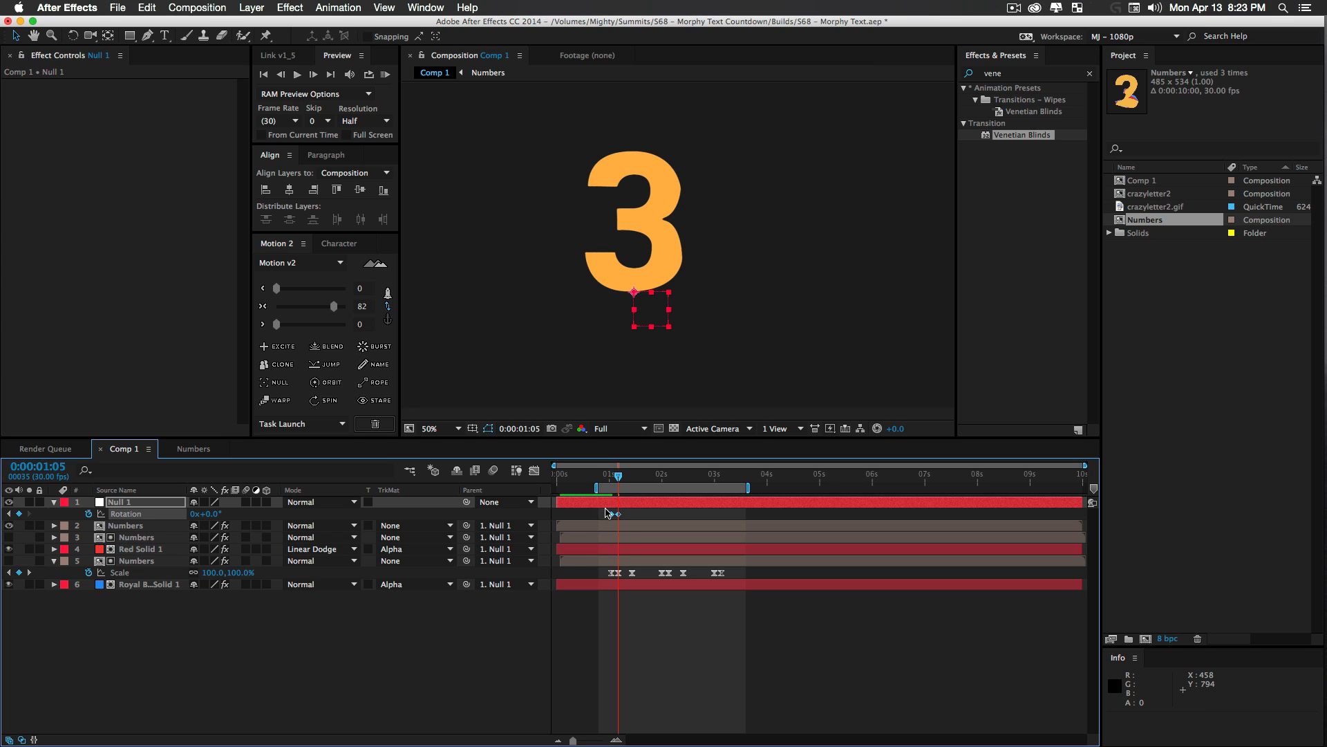
Paste copies of the null's two Rotation keyframes at 0:00:02:00 and 0:00:03:00
click(660, 476)
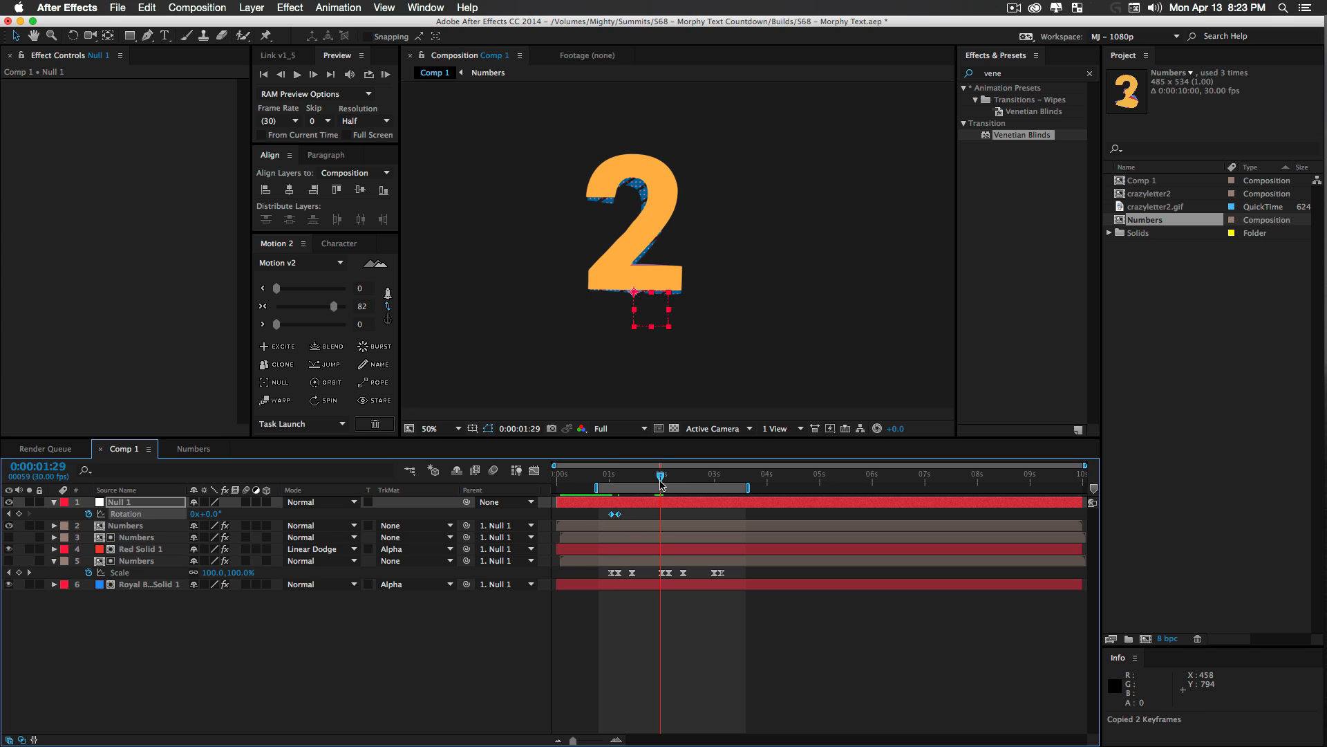
drag(660, 476, 661, 476)
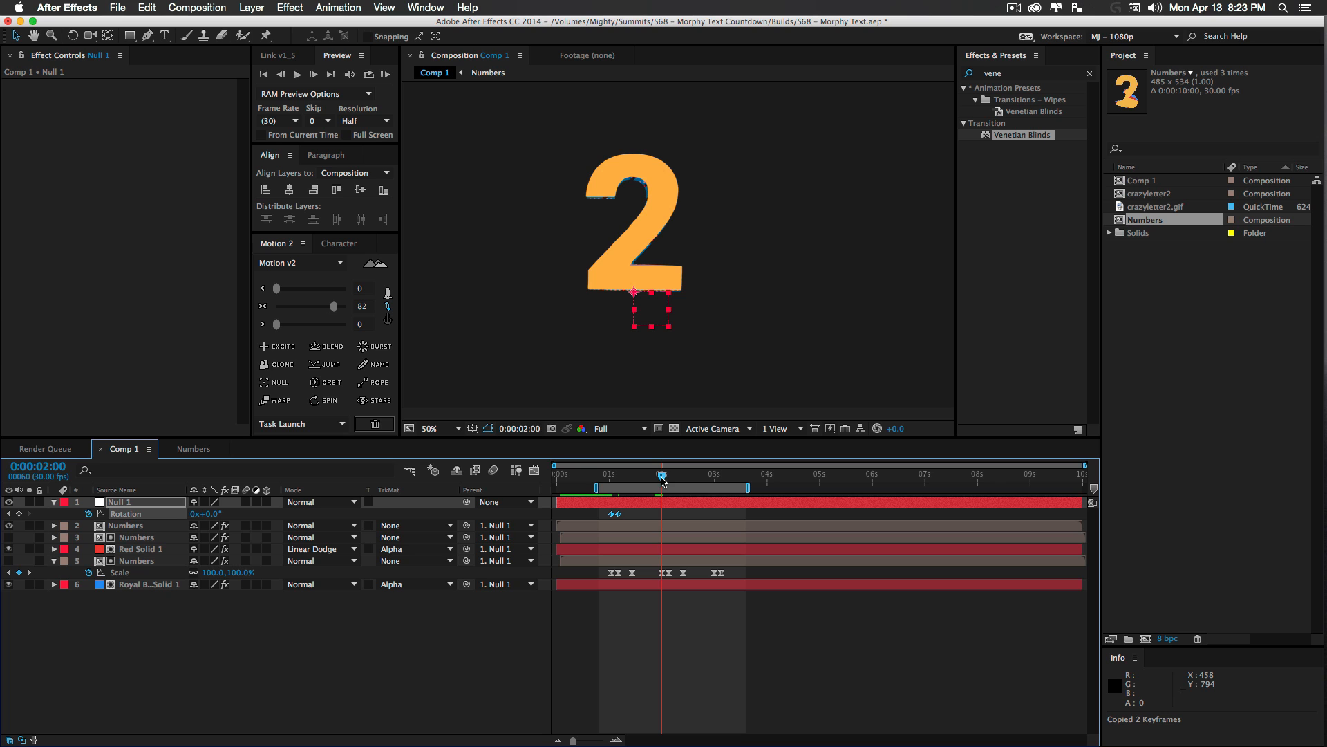
click(715, 476)
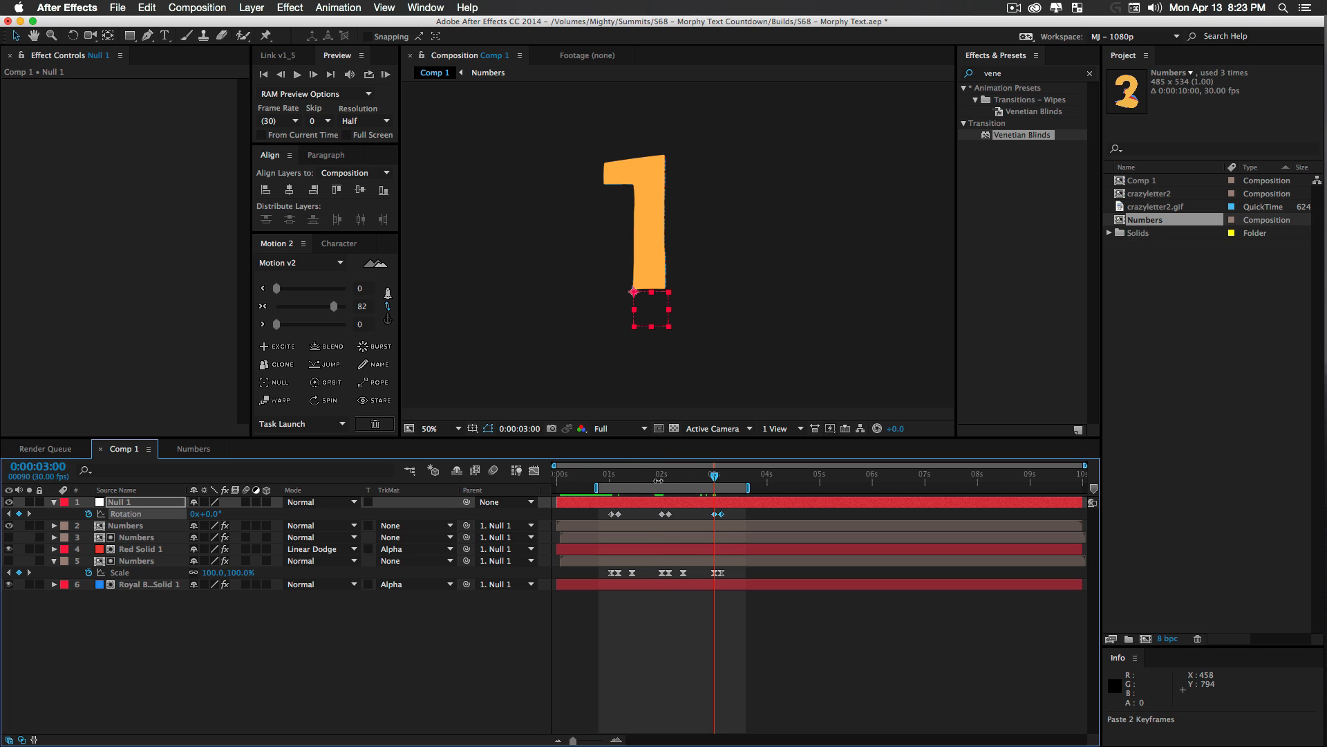
Add alternating tilts to the null's Rotation between the upright numerals, starting at 0:00:01:14 and ending with -11.1° at 0:00:02:24
drag(640, 474, 635, 482)
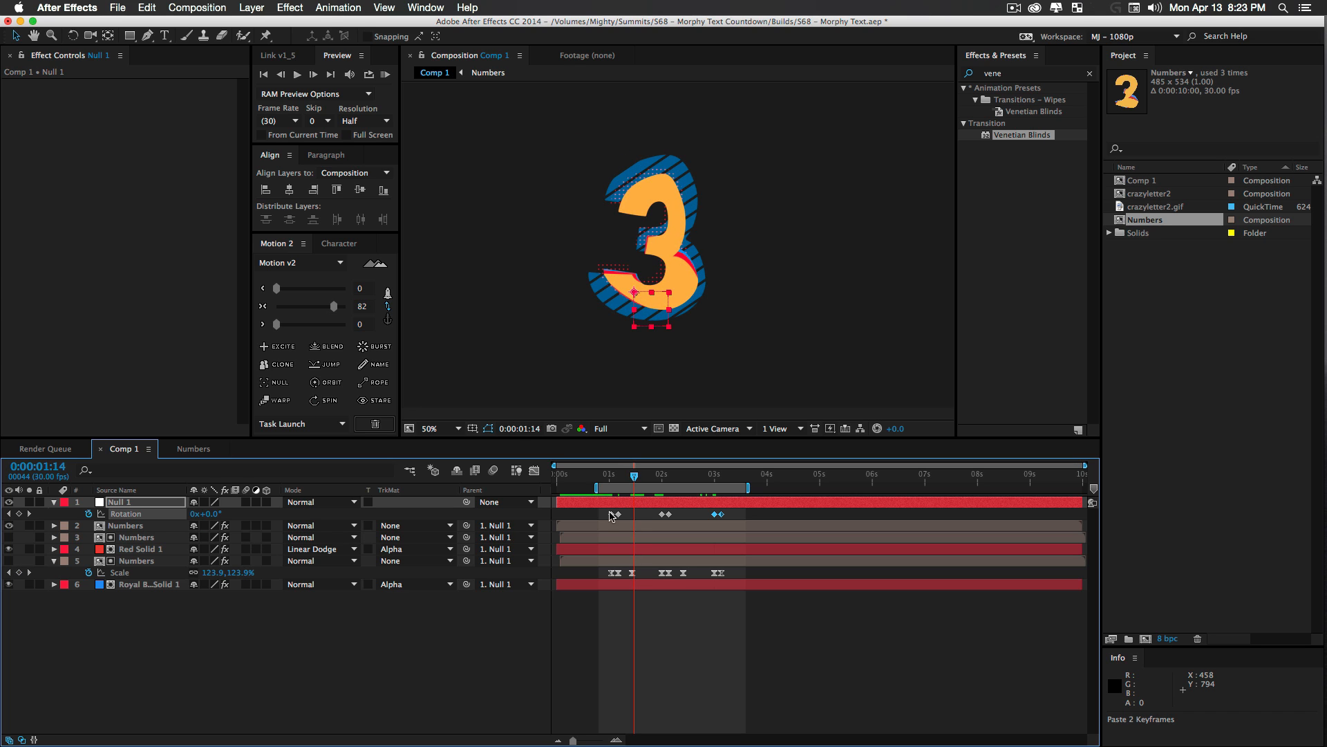
drag(211, 520, 218, 520)
drag(635, 477, 649, 477)
drag(209, 513, 120, 529)
drag(660, 482, 684, 481)
drag(213, 519, 290, 524)
drag(677, 481, 704, 481)
drag(207, 519, 121, 527)
Ease all of the null's Rotation keyframes to 71 with Motion v2, preview the animation and fit the composition in the viewer
drag(740, 519, 575, 507)
drag(334, 307, 328, 315)
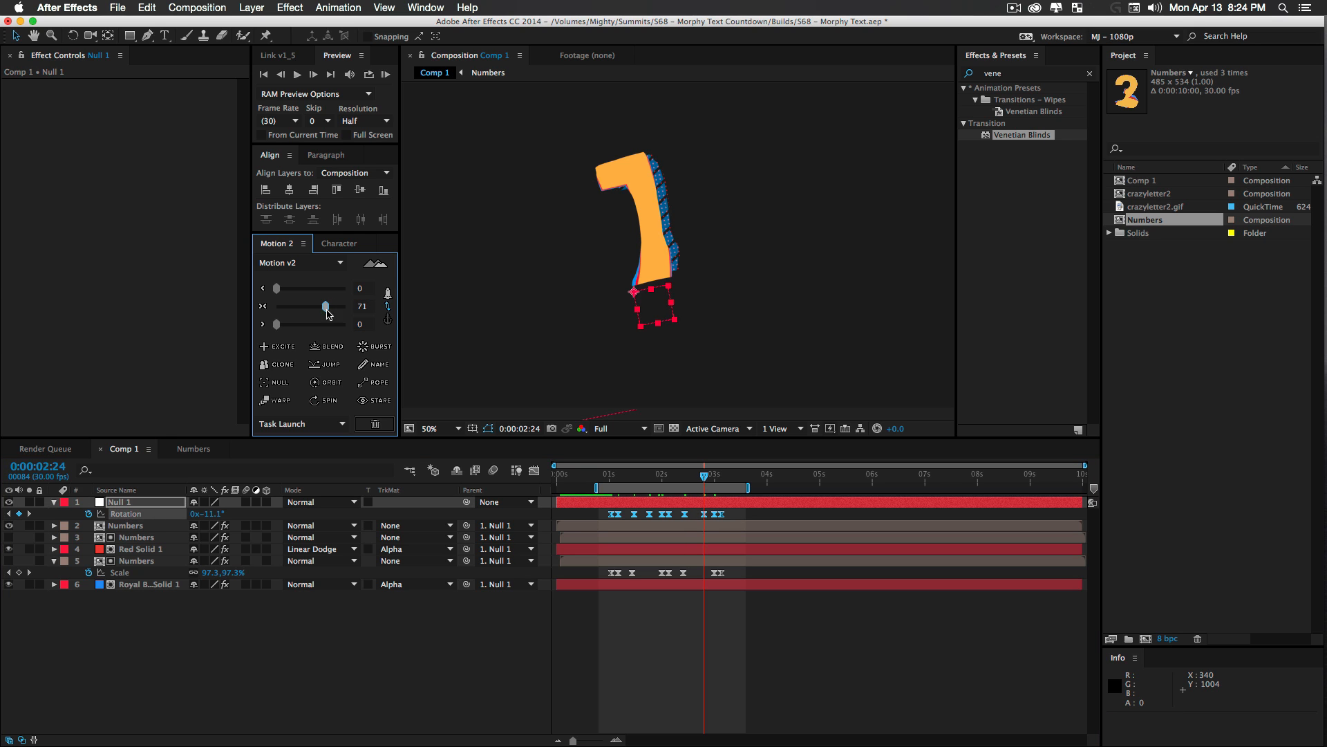
click(343, 676)
key(KP_0)
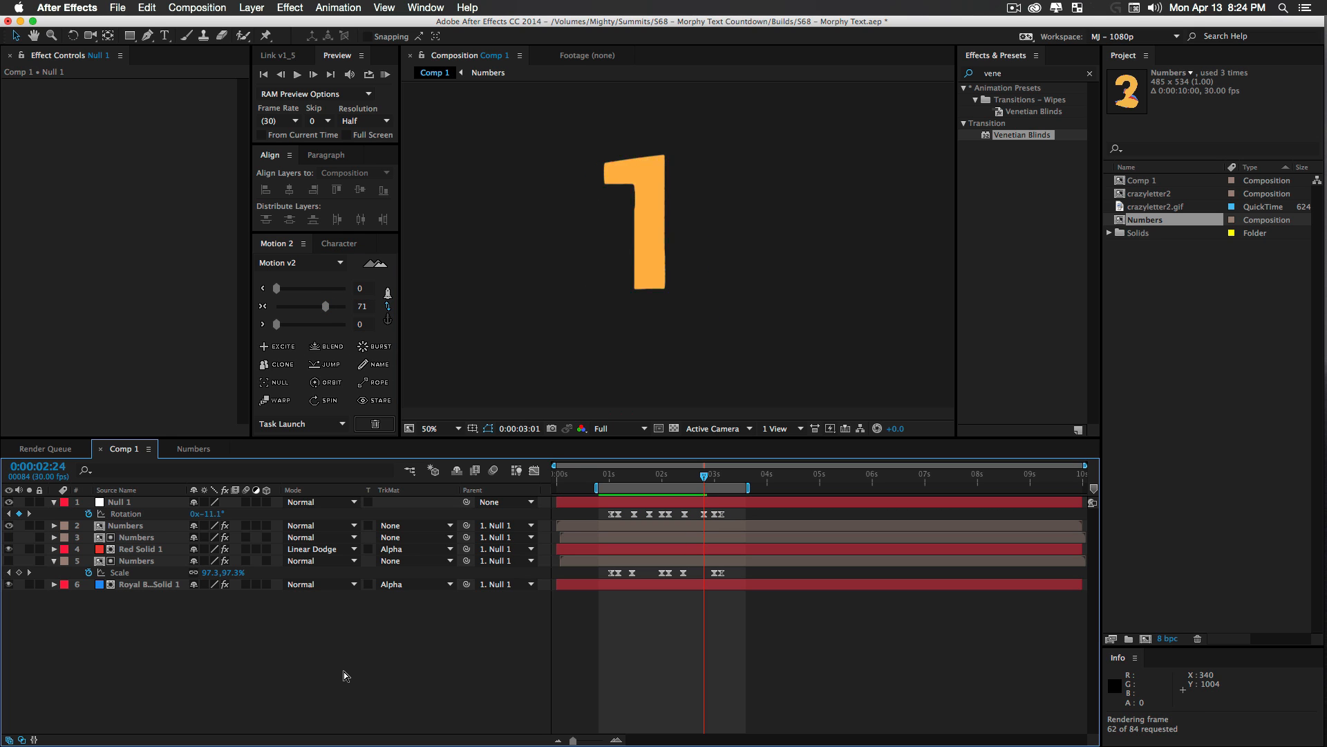
key(shift+slash)
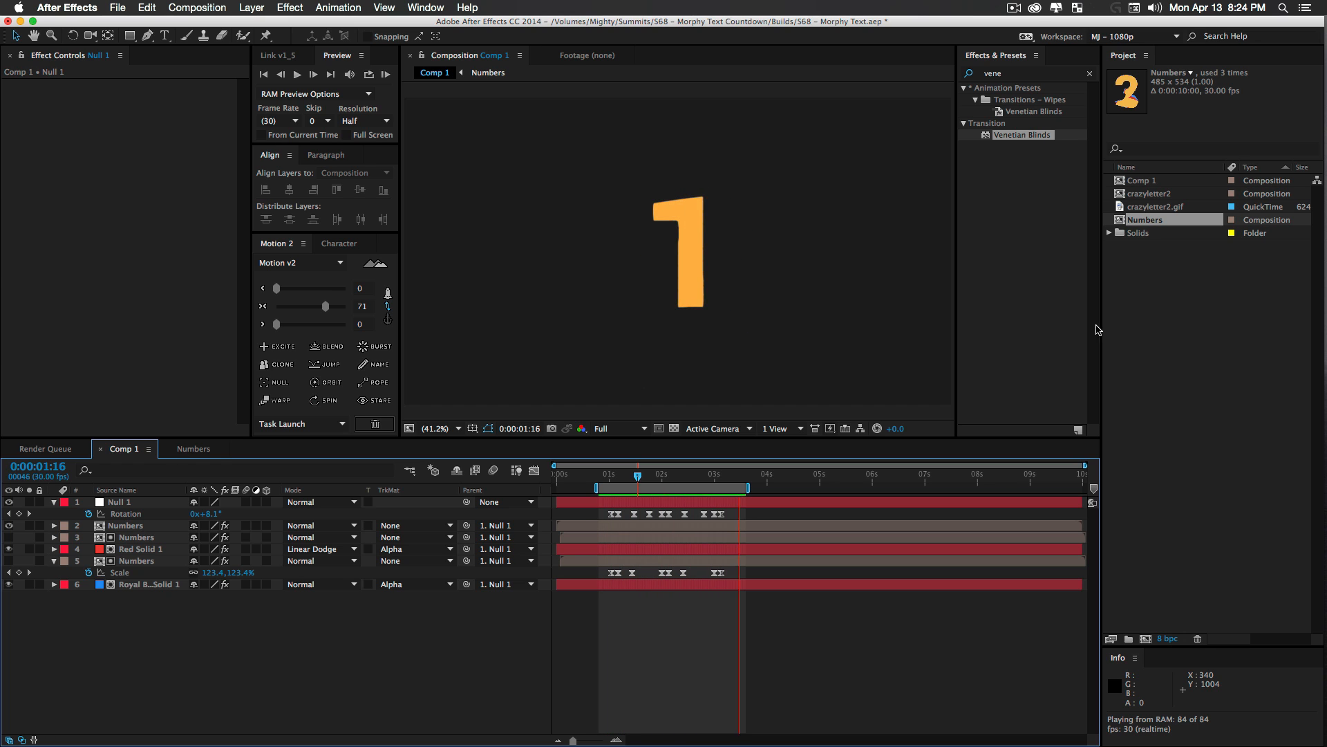
Open the crazyletter2 reference composition
click(1145, 201)
double_click(1144, 196)
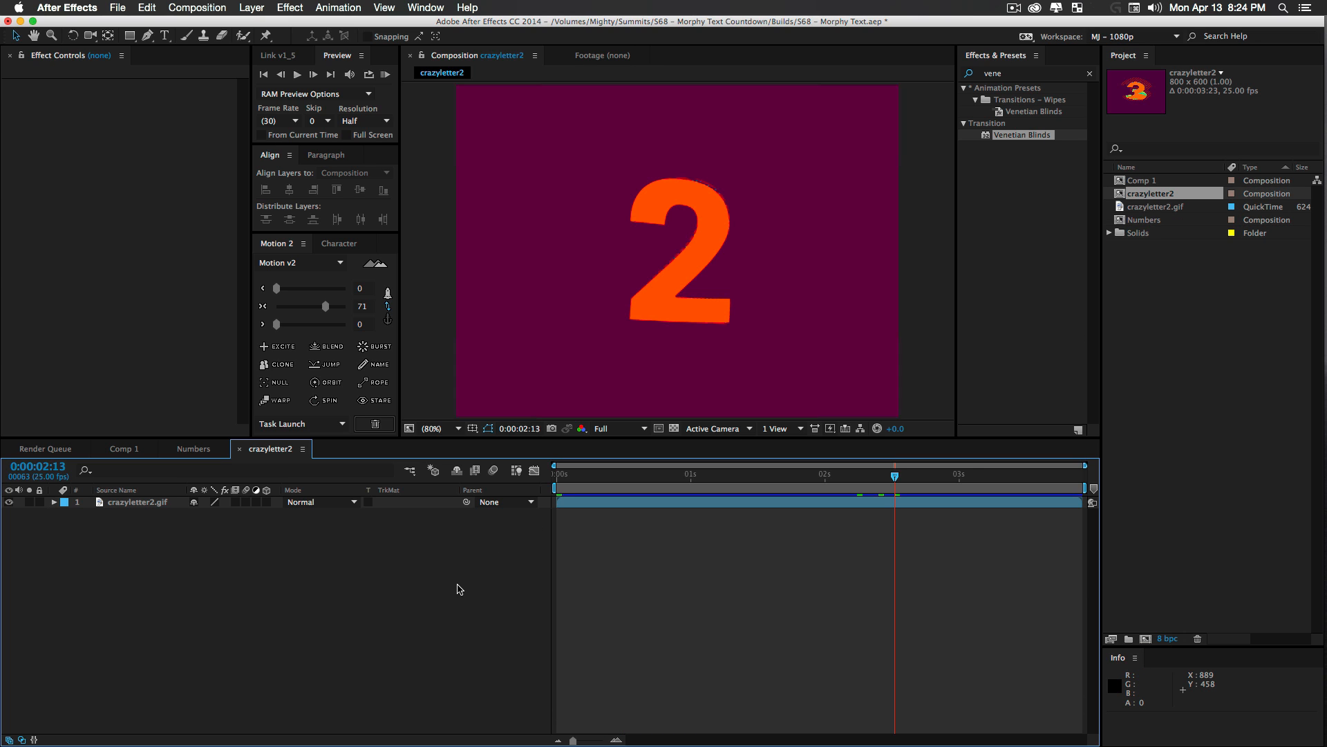